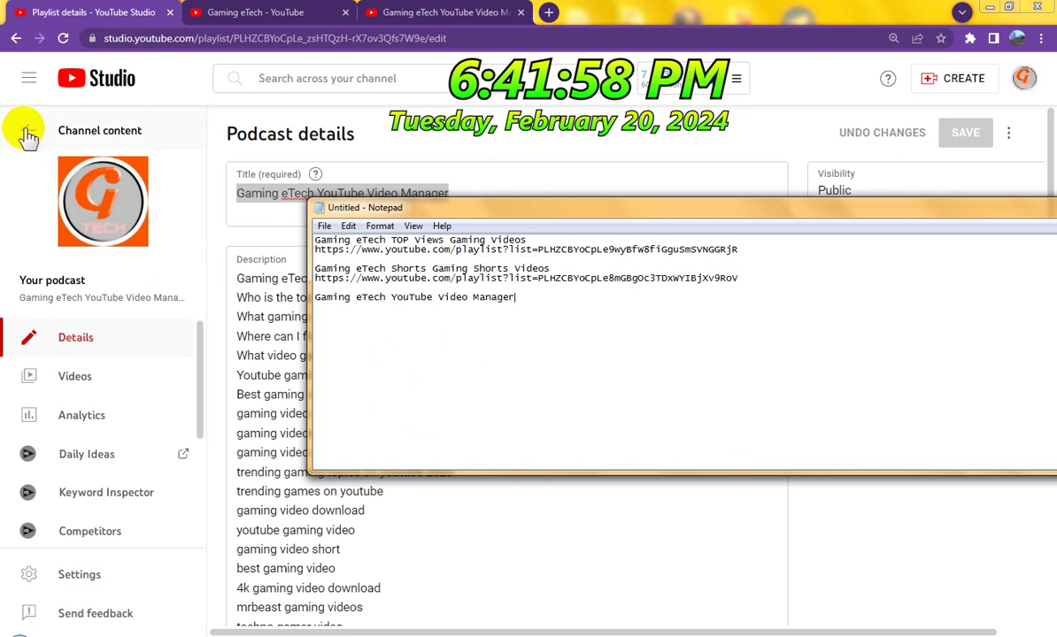
Copy the shareable link of the Gaming eTech YouTube Video Manager podcast and paste it beneath its title in the Notepad list.
{"action": "left_click", "coordinate": [30, 132]}
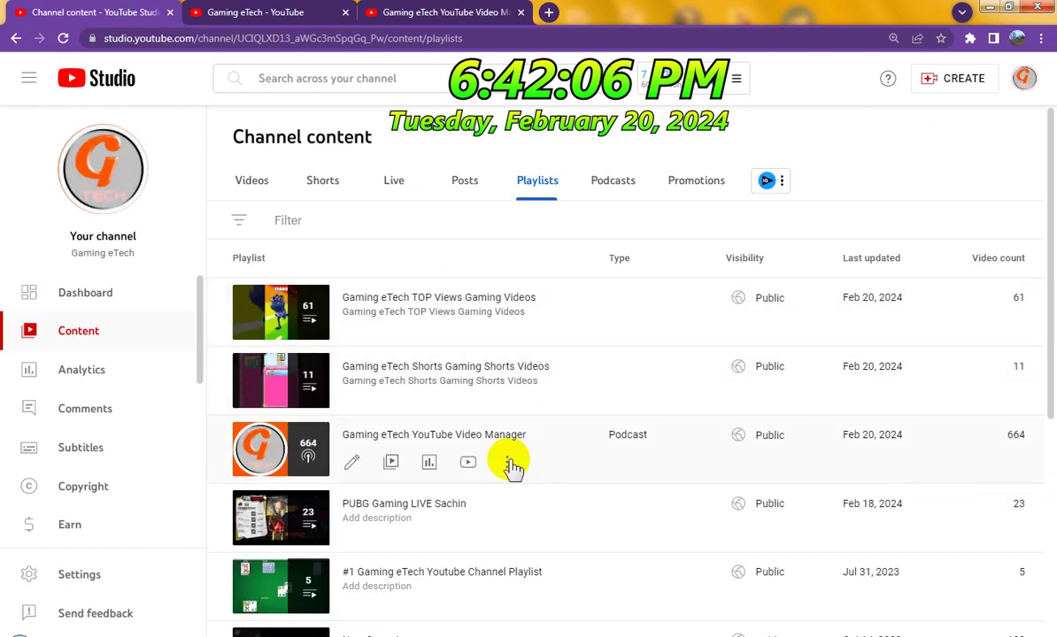
{"action": "left_click", "coordinate": [510, 463]}
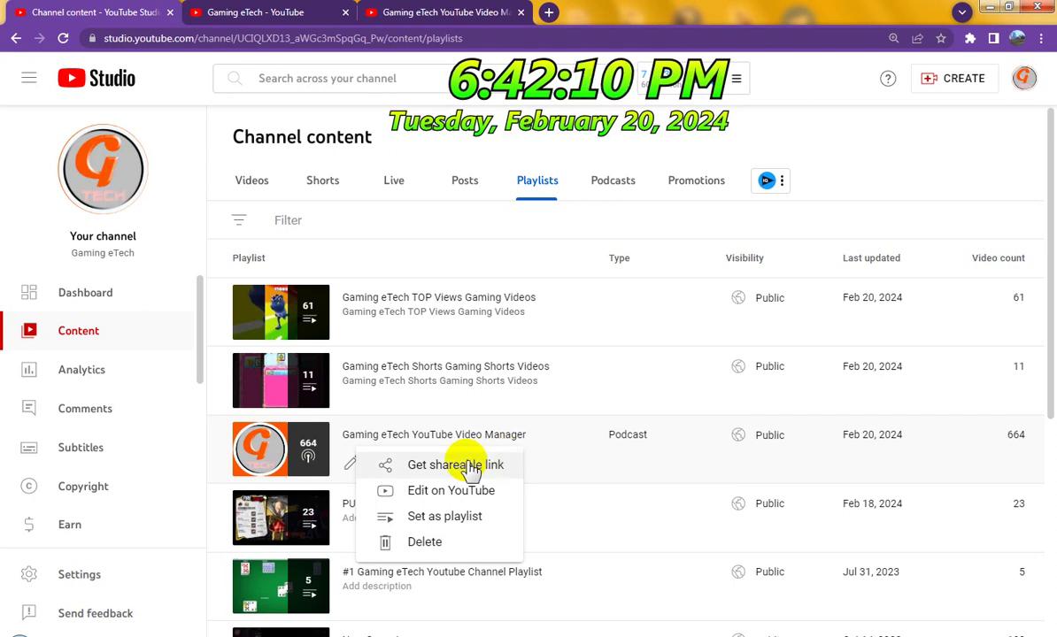
{"action": "left_click", "coordinate": [468, 465]}
{"action": "key", "text": "alt+Tab"}
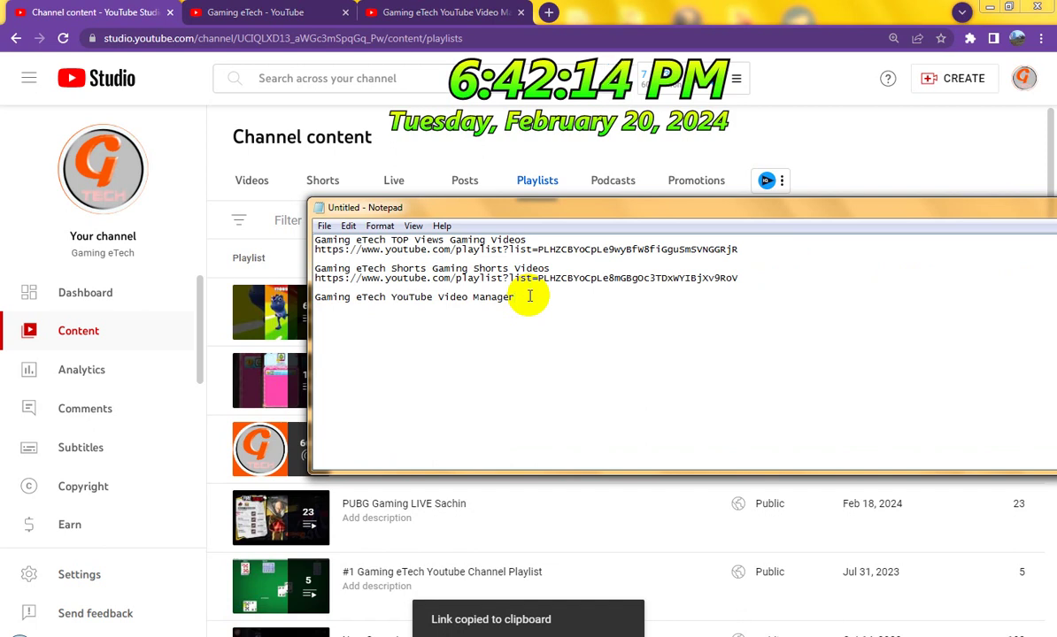
{"action": "key", "text": "ctrl+v"}
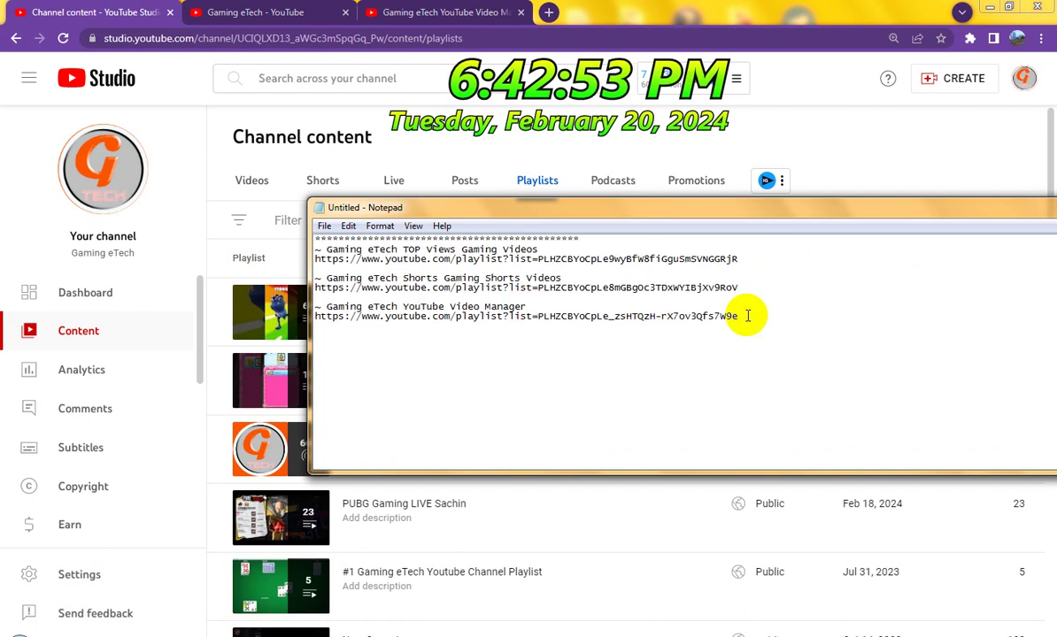
Add asterisk separator lines after the last playlist link and in the blank lines between the playlist entries.
{"action": "key", "text": "Return"}
{"action": "key", "text": "ctrl+v"}
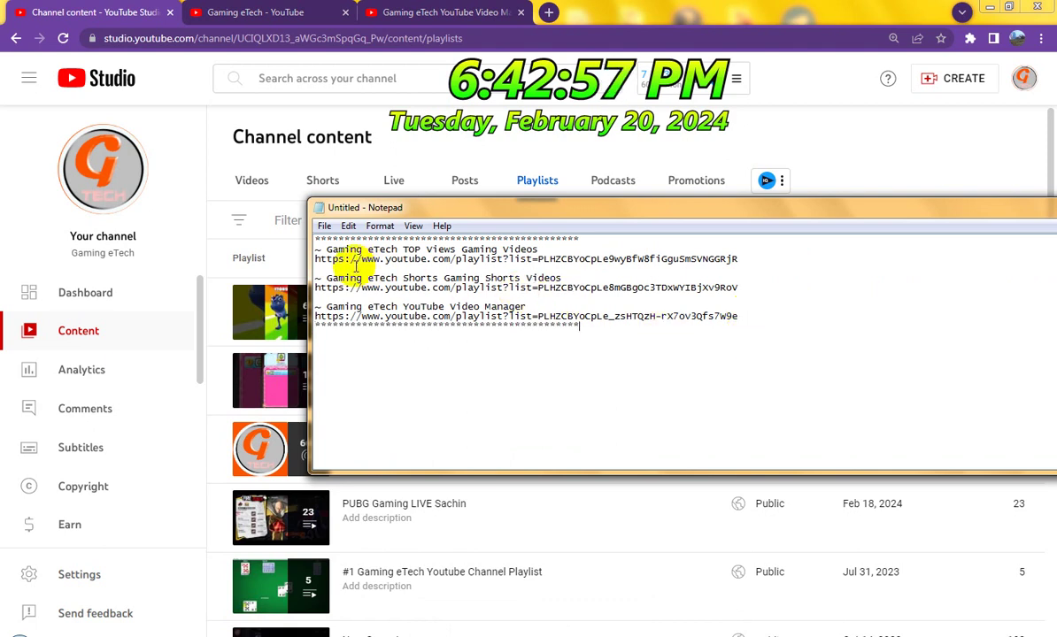
{"action": "key", "text": "ctrl+v"}
{"action": "key", "text": "Down"}
{"action": "key", "text": "Down"}
{"action": "key", "text": "Down"}
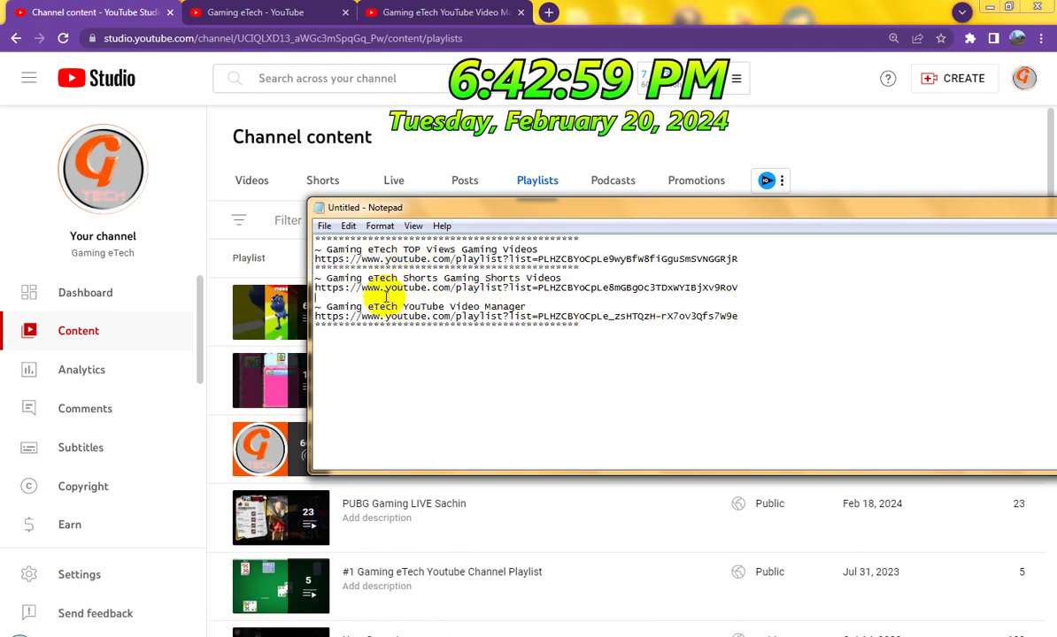
{"action": "key", "text": "ctrl+v"}
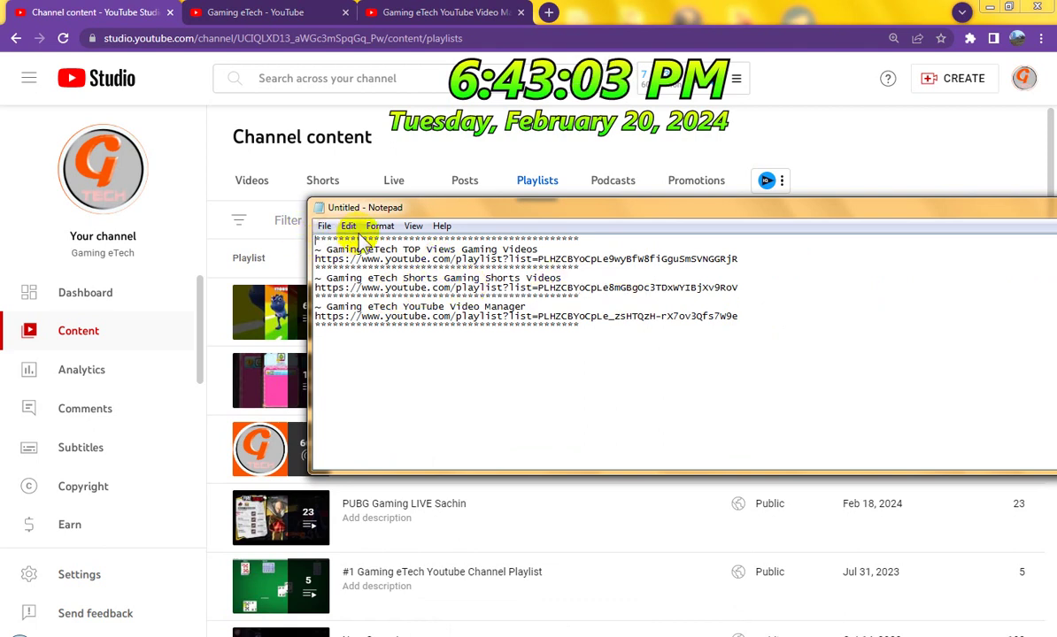
Insert a blank line above the playlist list and copy the whole text of the note.
{"action": "key", "text": "ctrl+Home"}
{"action": "key", "text": "Return"}
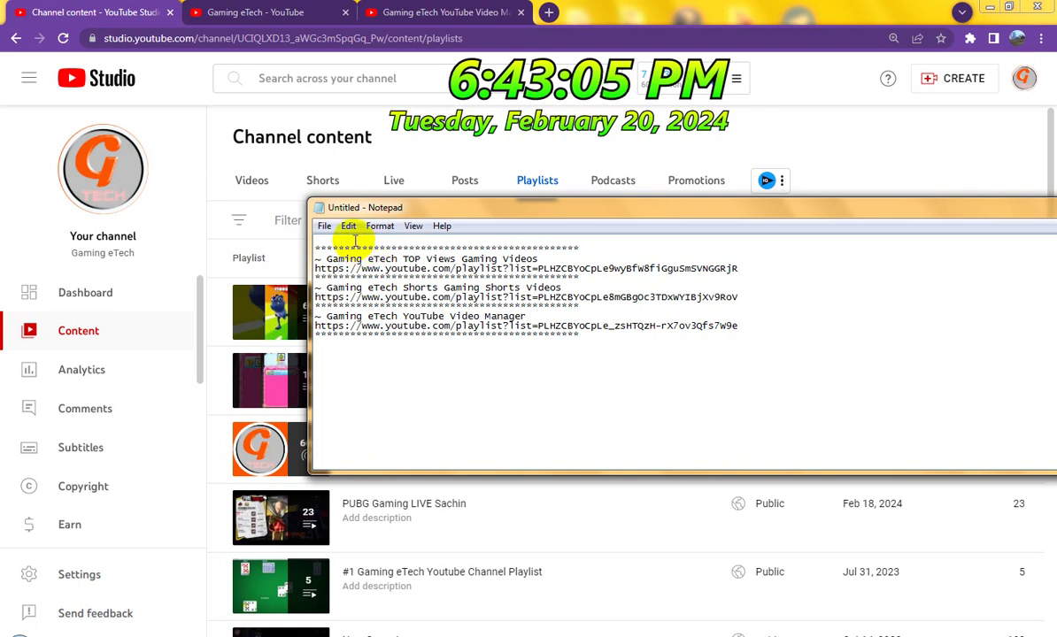
{"action": "key", "text": "ctrl+a"}
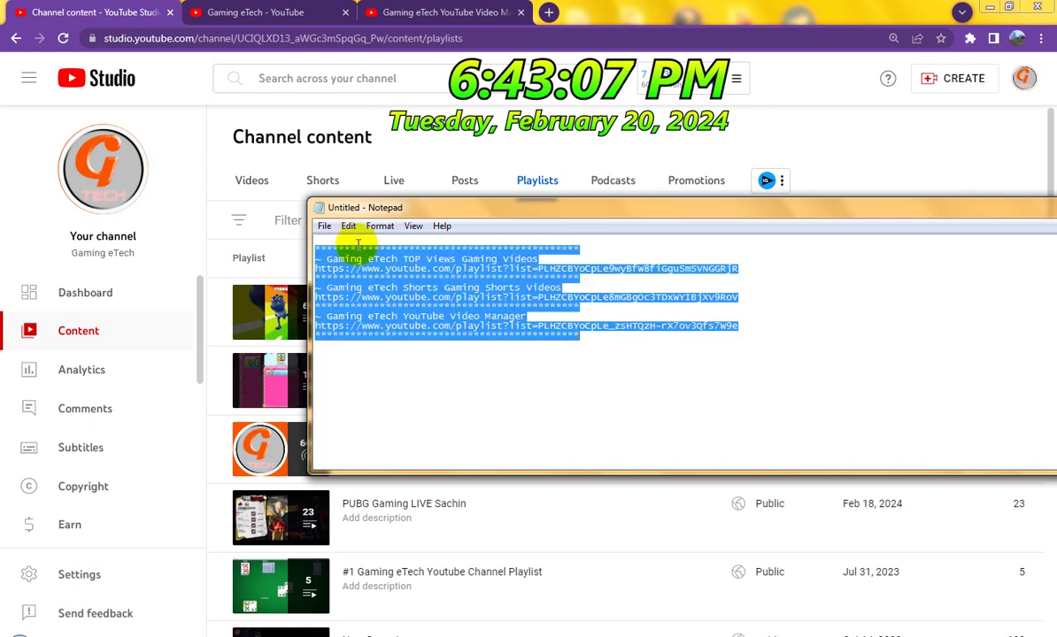
{"action": "right_click", "coordinate": [359, 265]}
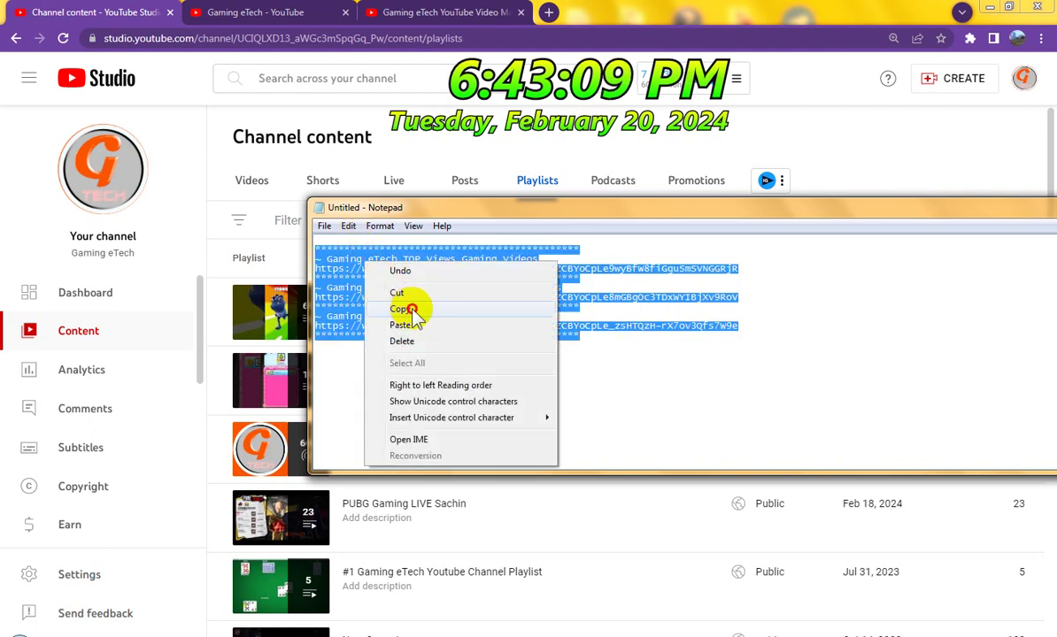
{"action": "left_click", "coordinate": [349, 307]}
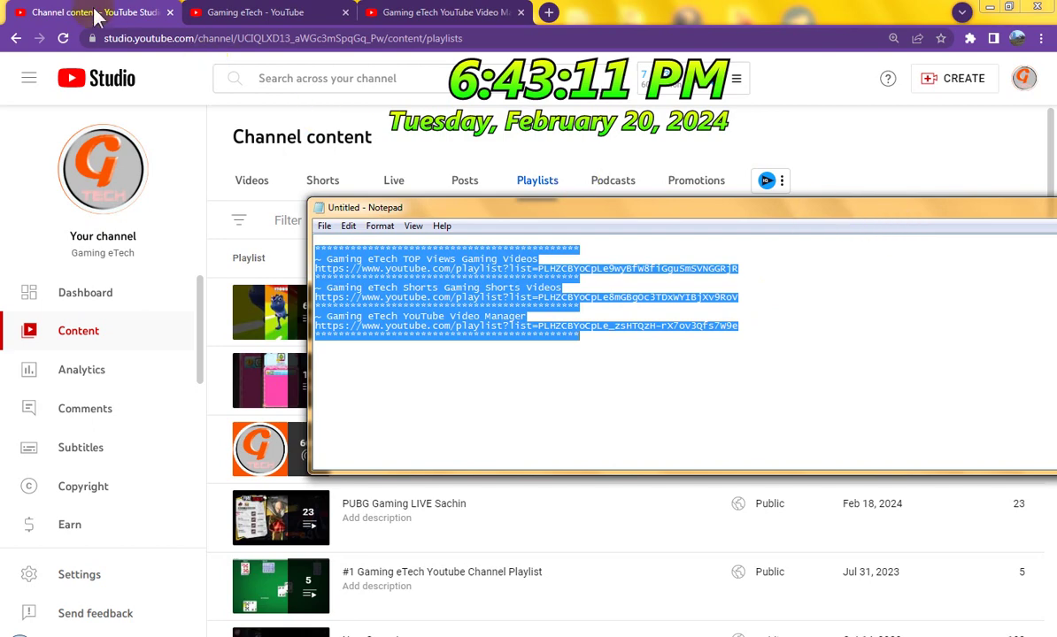
Switch back to YouTube Studio, show the channel's videos, clear their selection and sort them by date, newest first.
{"action": "left_click", "coordinate": [96, 14]}
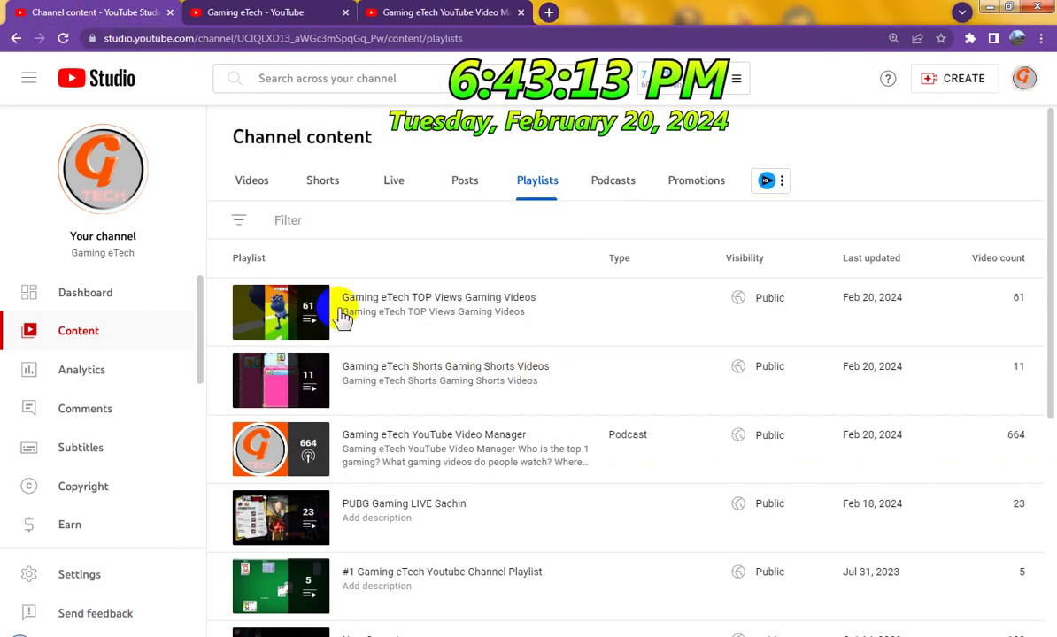
{"action": "left_click", "coordinate": [250, 186]}
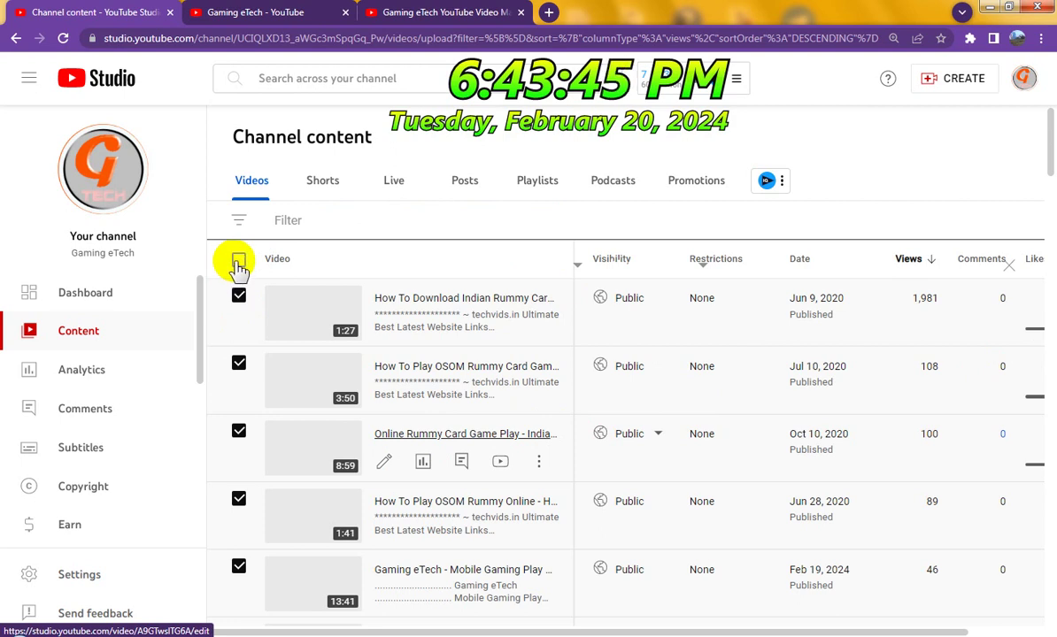
{"action": "left_click", "coordinate": [238, 262]}
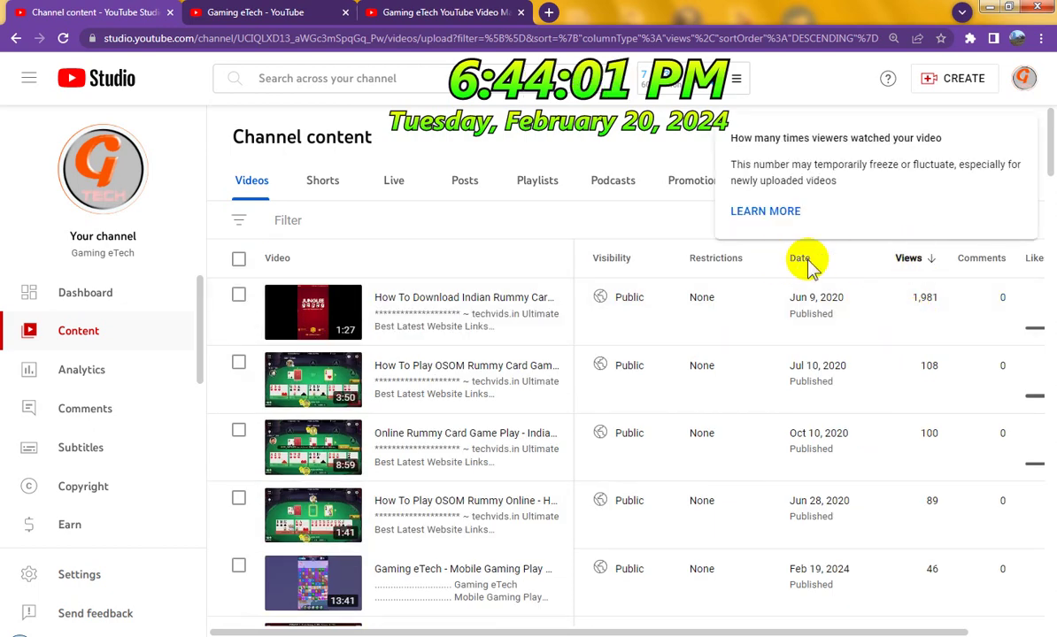
{"action": "mouse_move", "coordinate": [801, 266]}
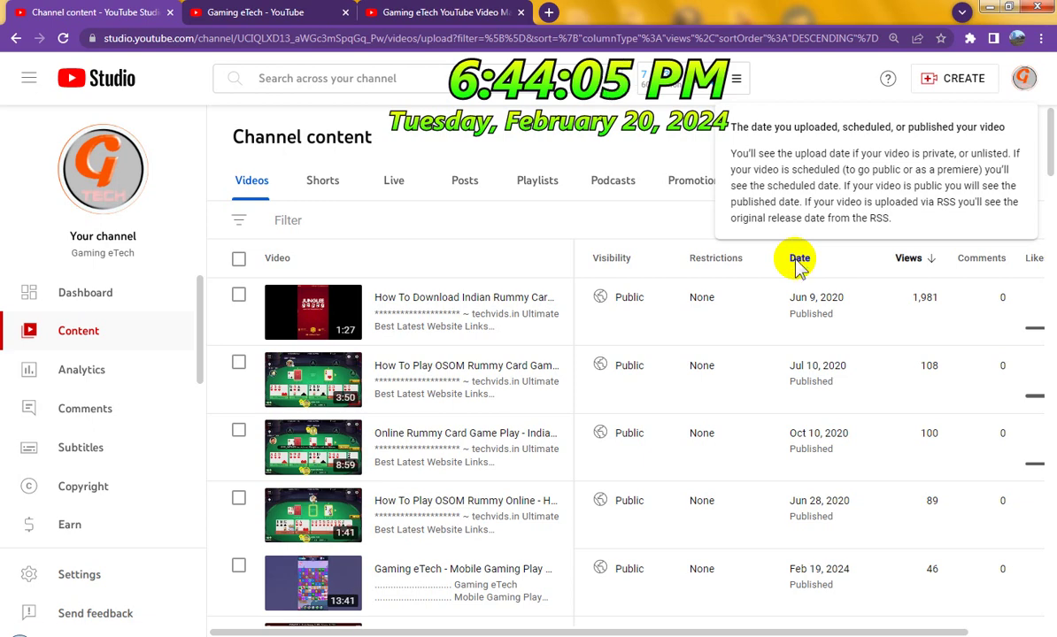
{"action": "left_click", "coordinate": [799, 261]}
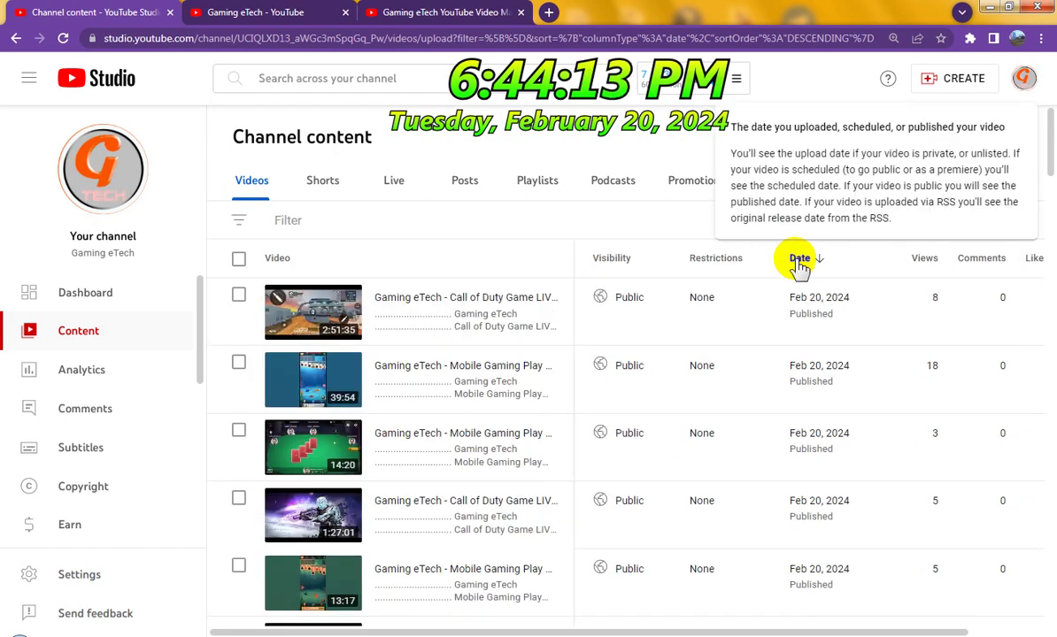
Show the channel's Shorts and select all of them.
{"action": "left_click", "coordinate": [324, 183]}
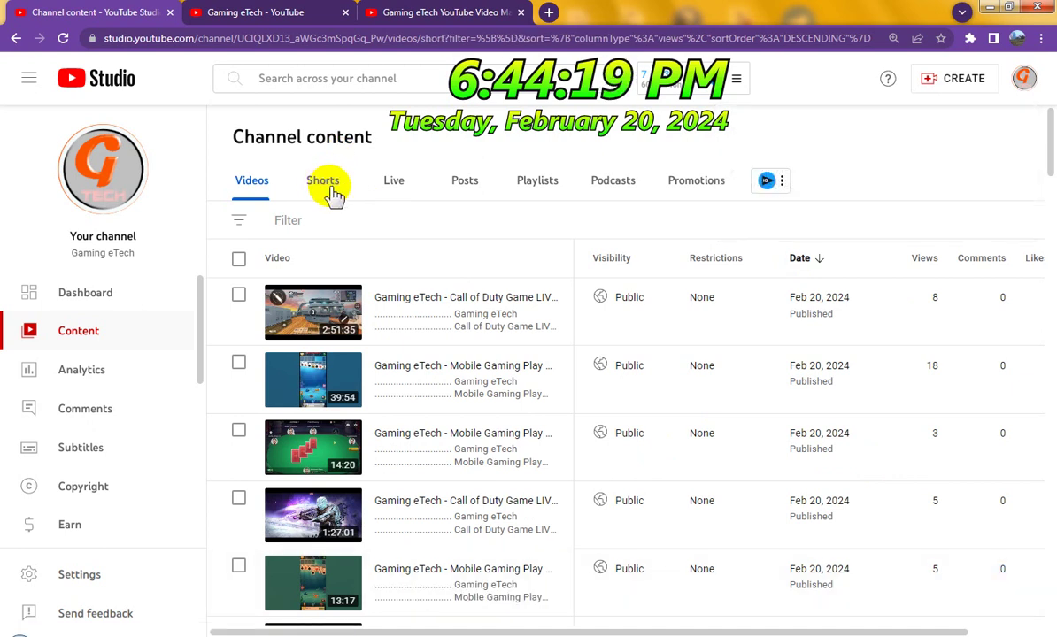
{"action": "left_click", "coordinate": [238, 258]}
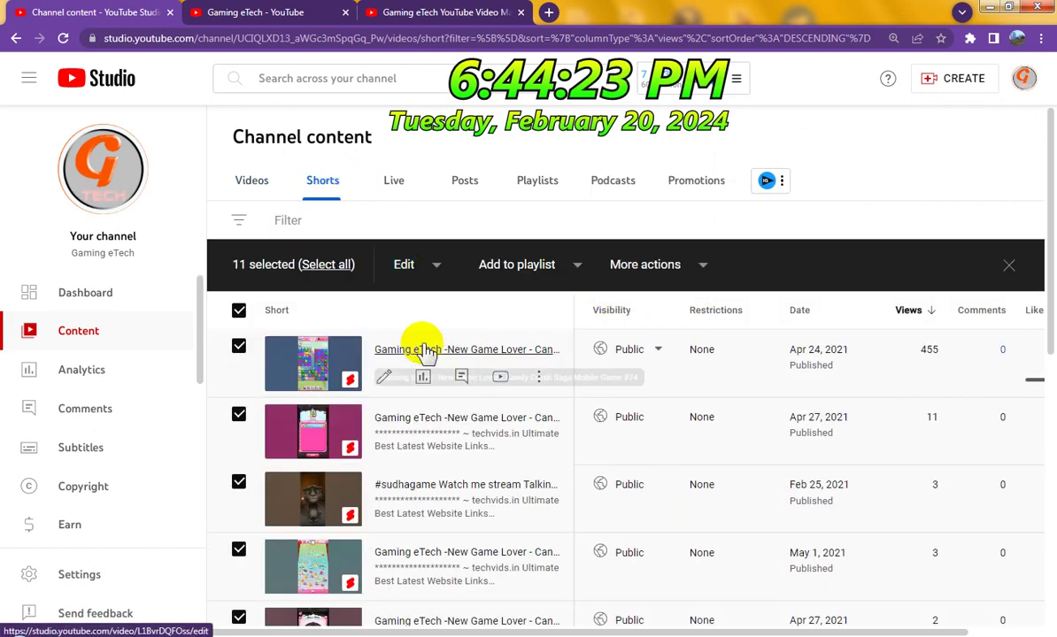
{"action": "scroll", "coordinate": [672, 434], "scroll_direction": "down", "scroll_amount": 5}
{"action": "scroll", "coordinate": [718, 482], "scroll_direction": "down", "scroll_amount": 2}
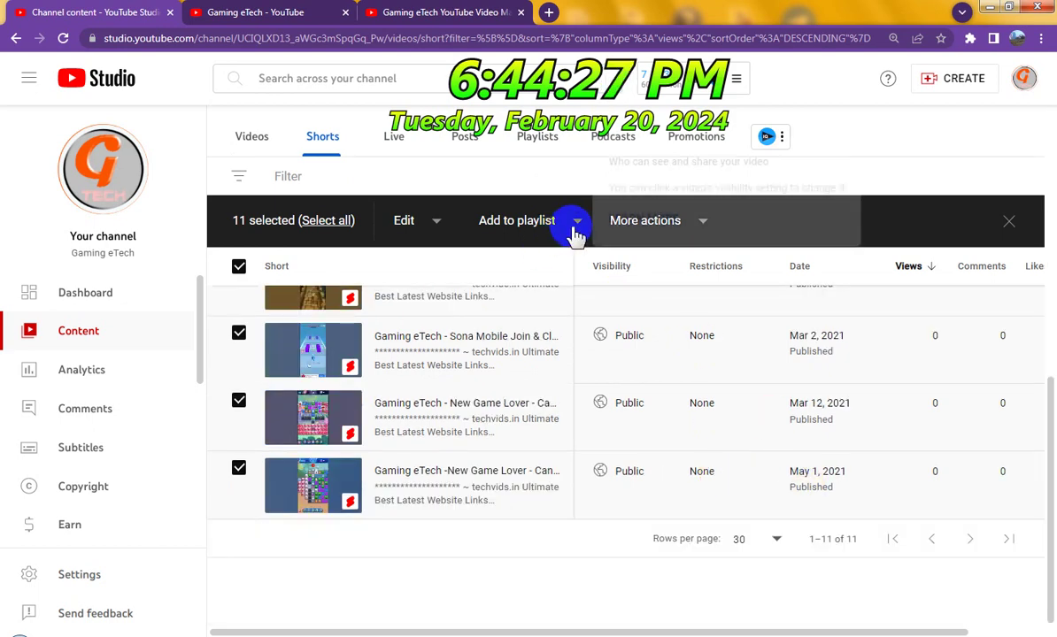
Start a bulk description edit for the selected Shorts with the edit type Insert at end.
{"action": "left_click", "coordinate": [447, 223]}
{"action": "left_click", "coordinate": [438, 225]}
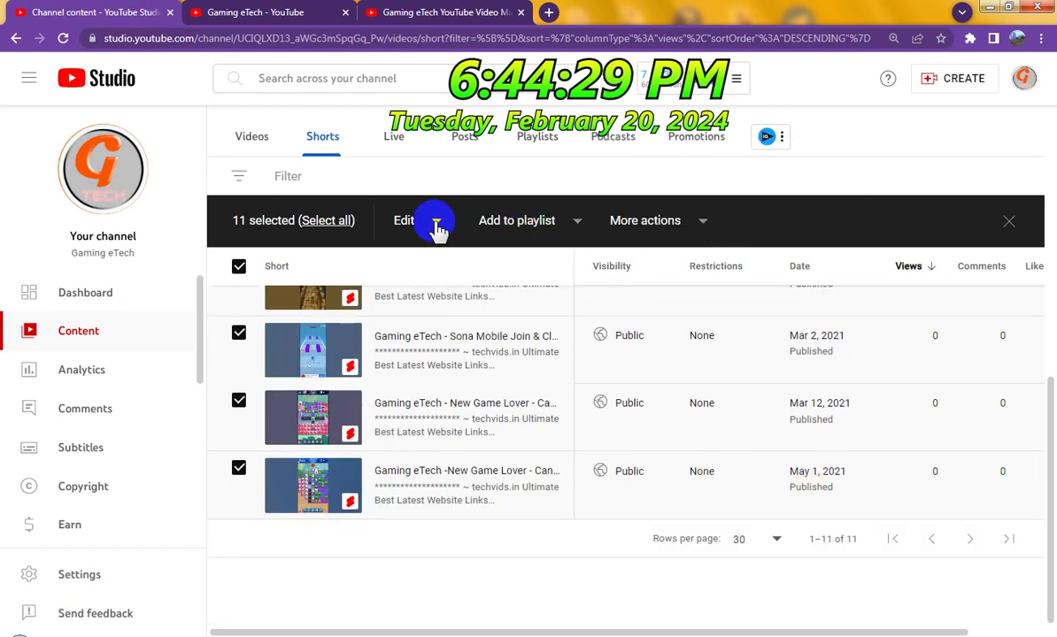
{"action": "left_click", "coordinate": [437, 225]}
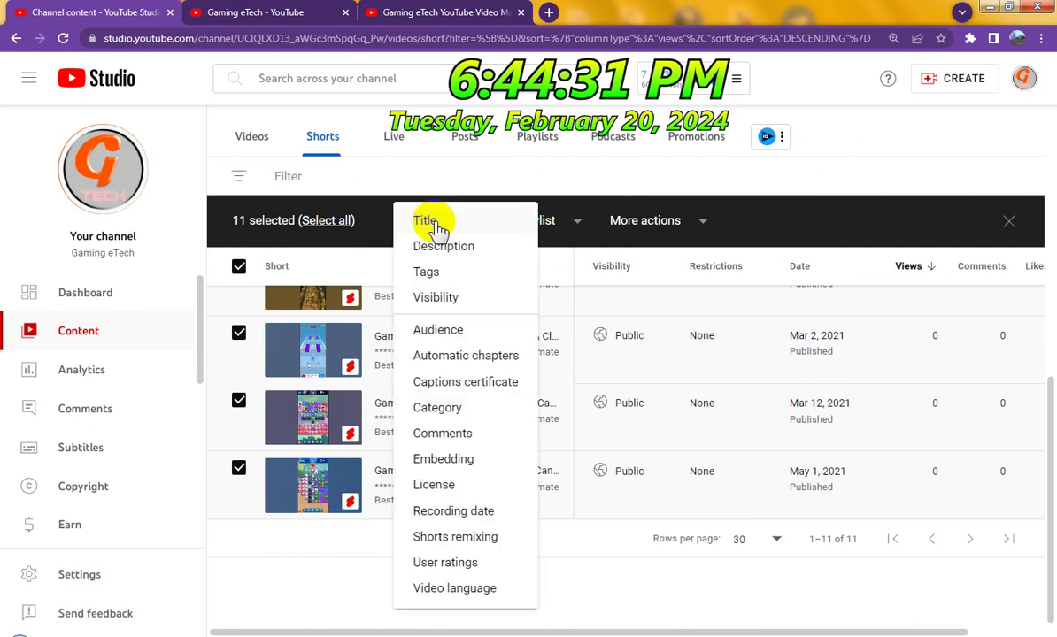
{"action": "left_click", "coordinate": [458, 254]}
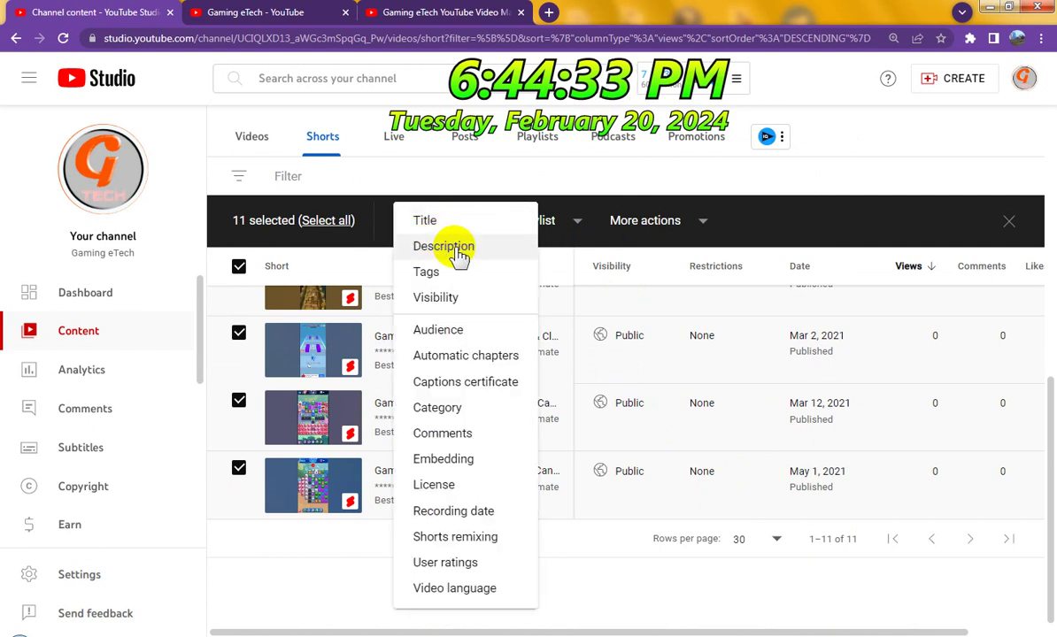
{"action": "left_click", "coordinate": [458, 254]}
{"action": "left_click", "coordinate": [531, 297]}
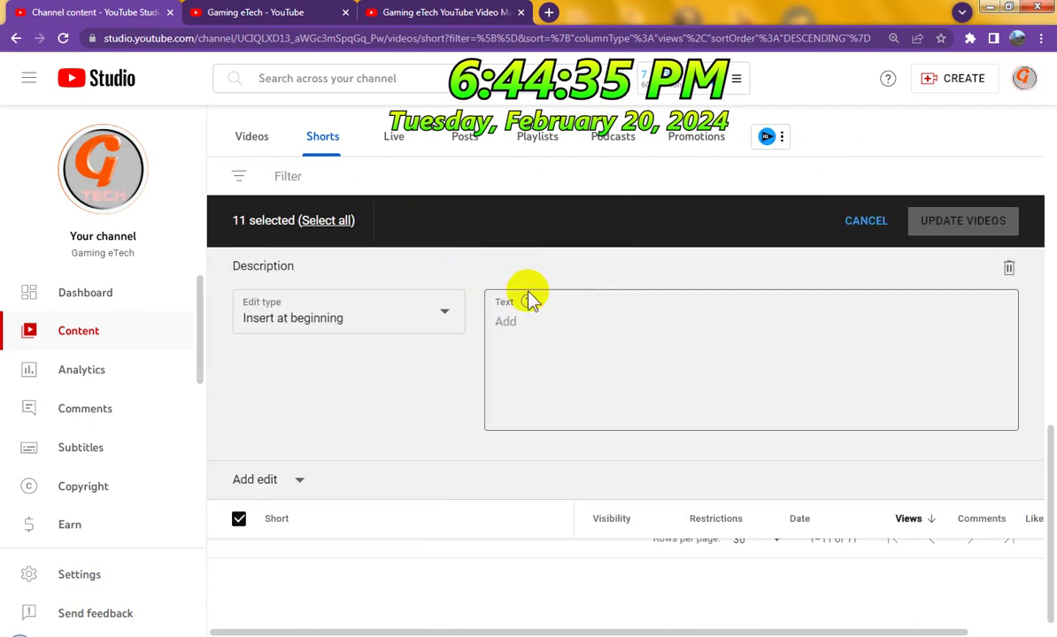
{"action": "left_click", "coordinate": [362, 324]}
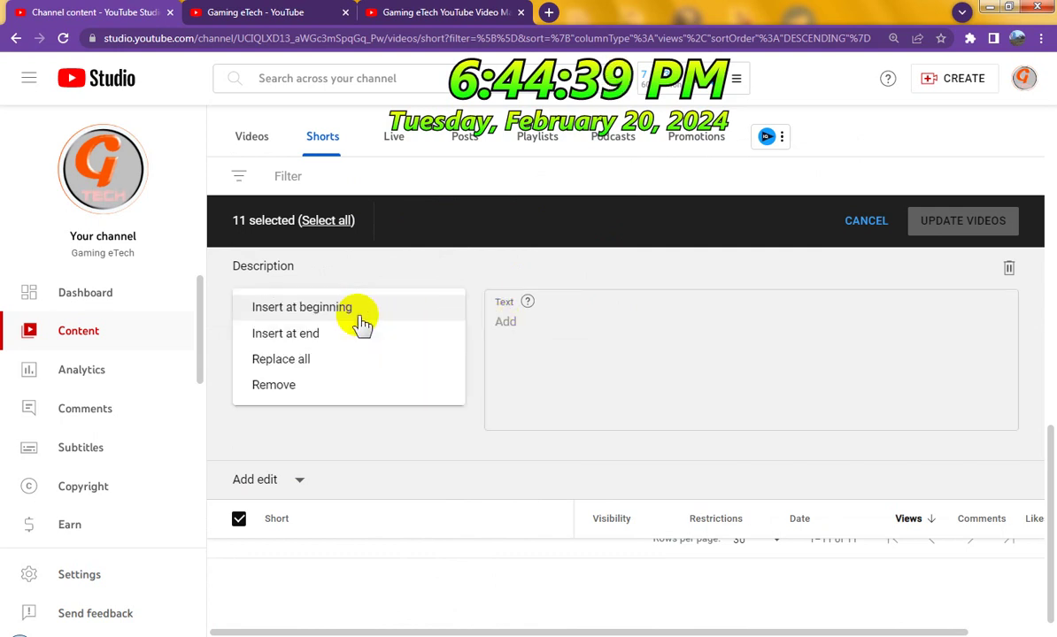
{"action": "left_click", "coordinate": [319, 335]}
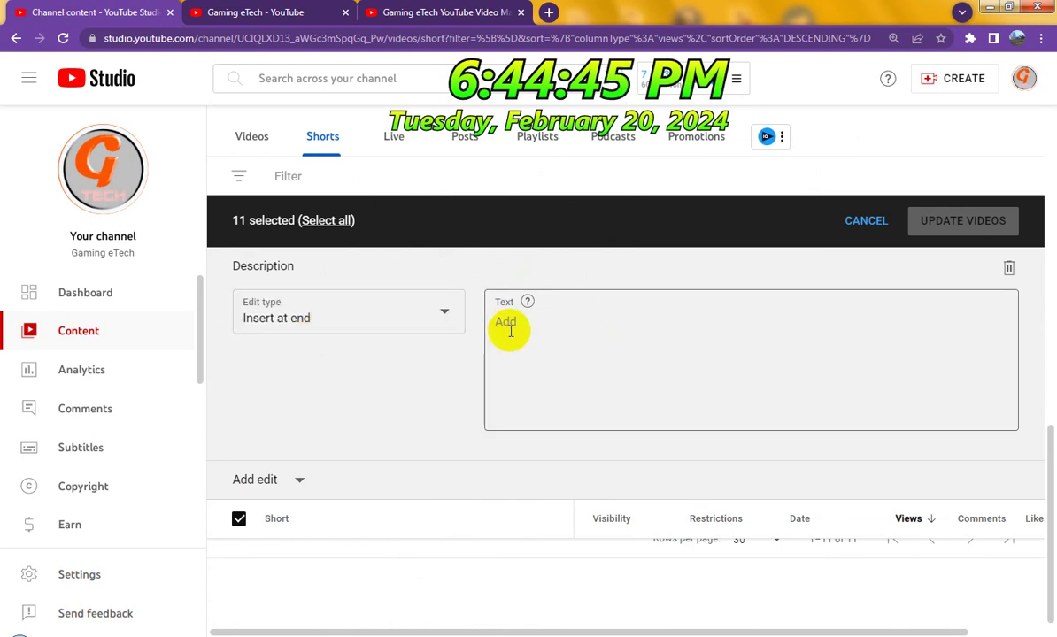
Paste the copied playlist links as the description text and update the selected Shorts, acknowledging the implications of the action.
{"action": "right_click", "coordinate": [523, 330]}
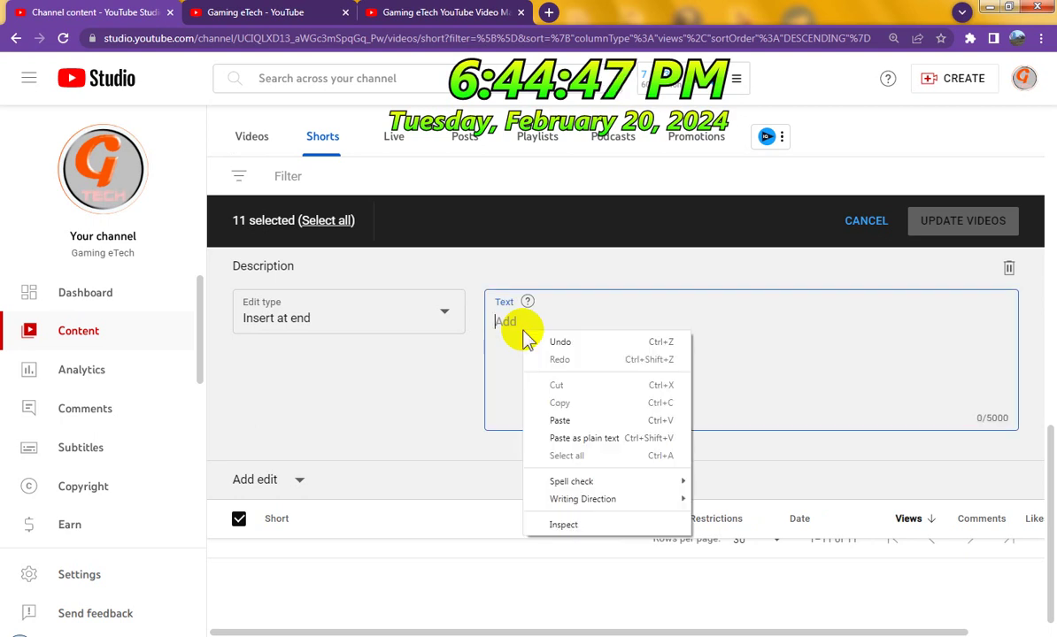
{"action": "left_click", "coordinate": [562, 419]}
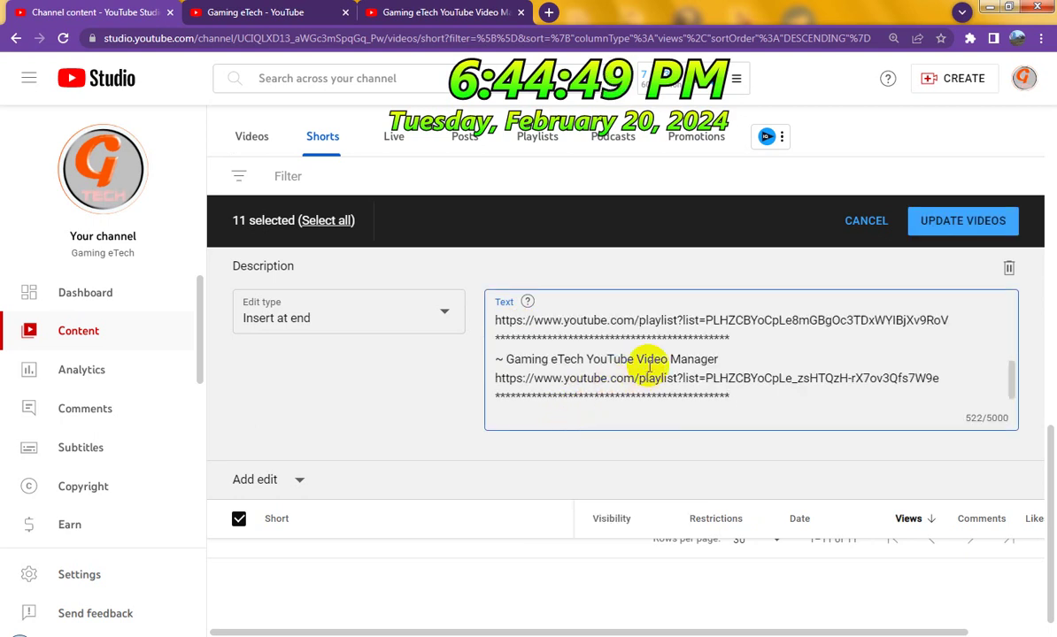
{"action": "scroll", "coordinate": [768, 339], "scroll_direction": "up", "scroll_amount": 3}
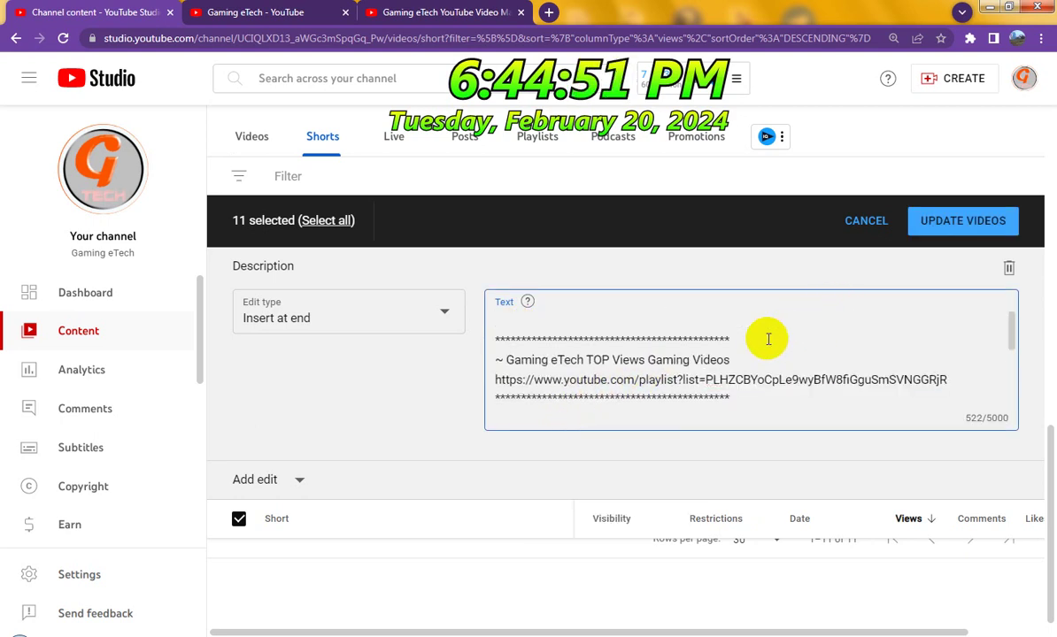
{"action": "left_click", "coordinate": [956, 227]}
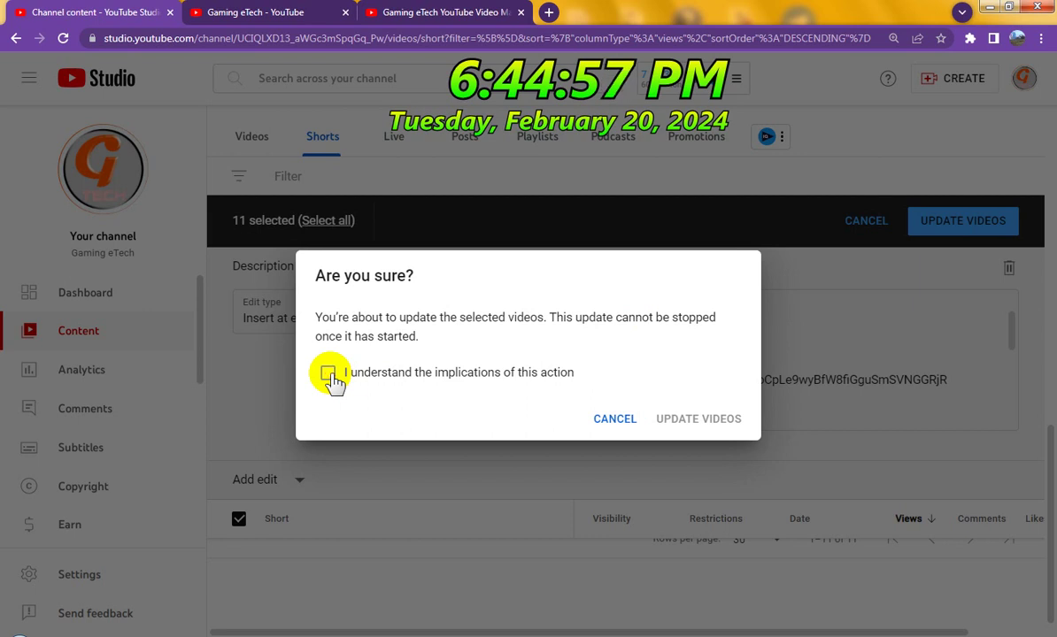
{"action": "left_click", "coordinate": [329, 375]}
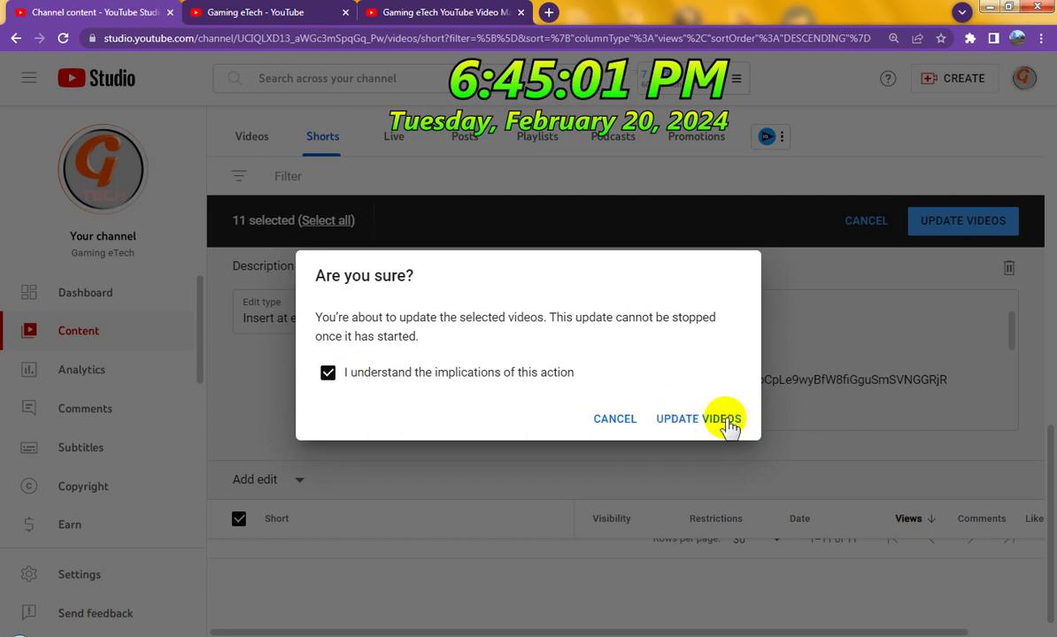
{"action": "left_click", "coordinate": [725, 422]}
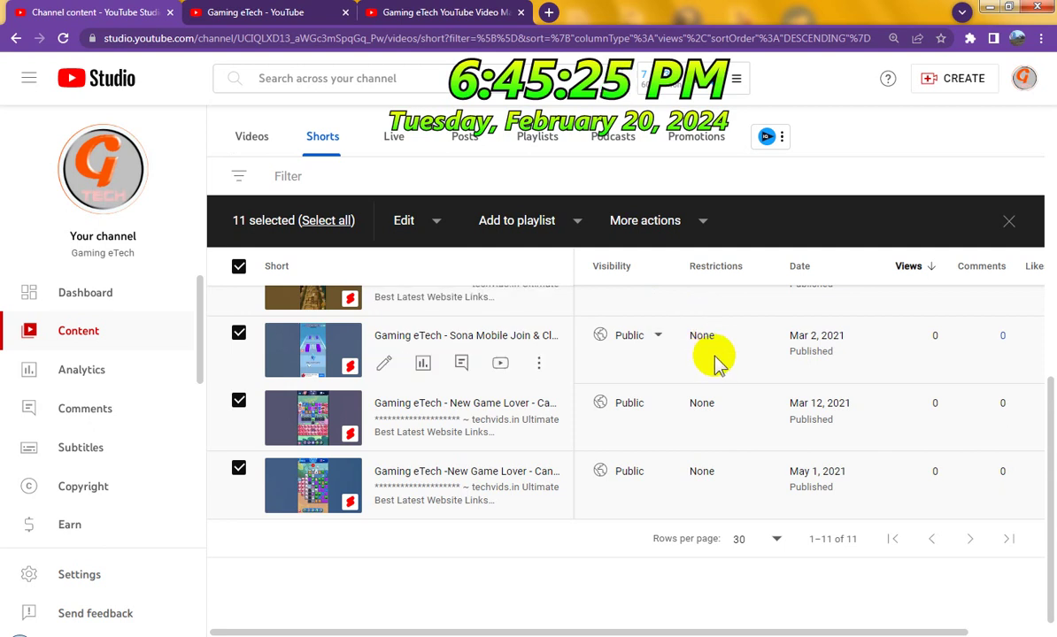
Return to the list of the channel's regular videos.
{"action": "scroll", "coordinate": [748, 420], "scroll_direction": "up", "scroll_amount": 6}
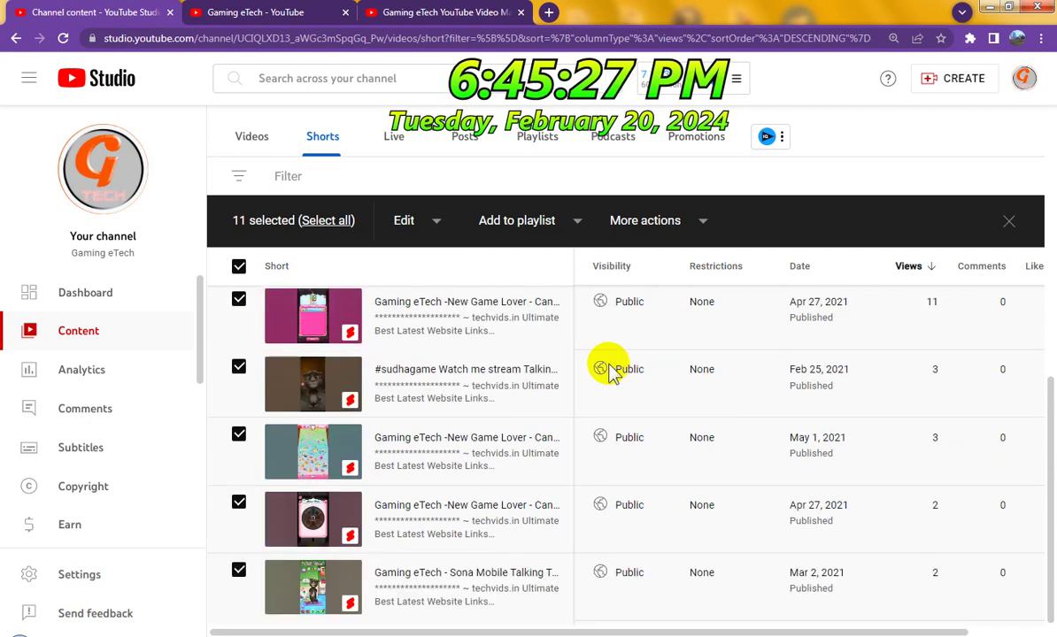
{"action": "scroll", "coordinate": [744, 421], "scroll_direction": "up", "scroll_amount": 2}
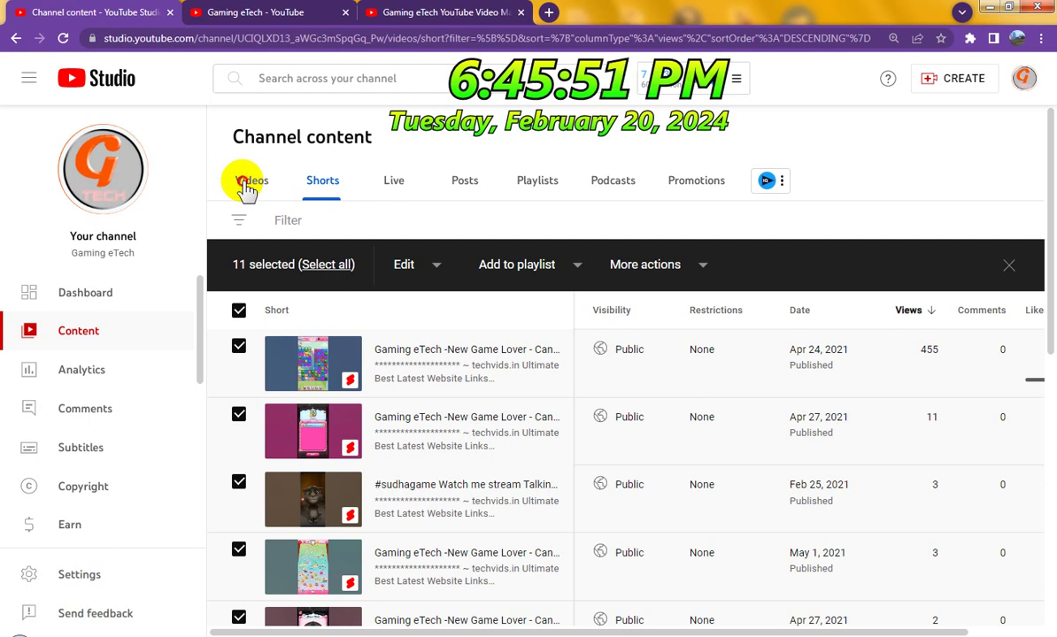
{"action": "left_click", "coordinate": [248, 187]}
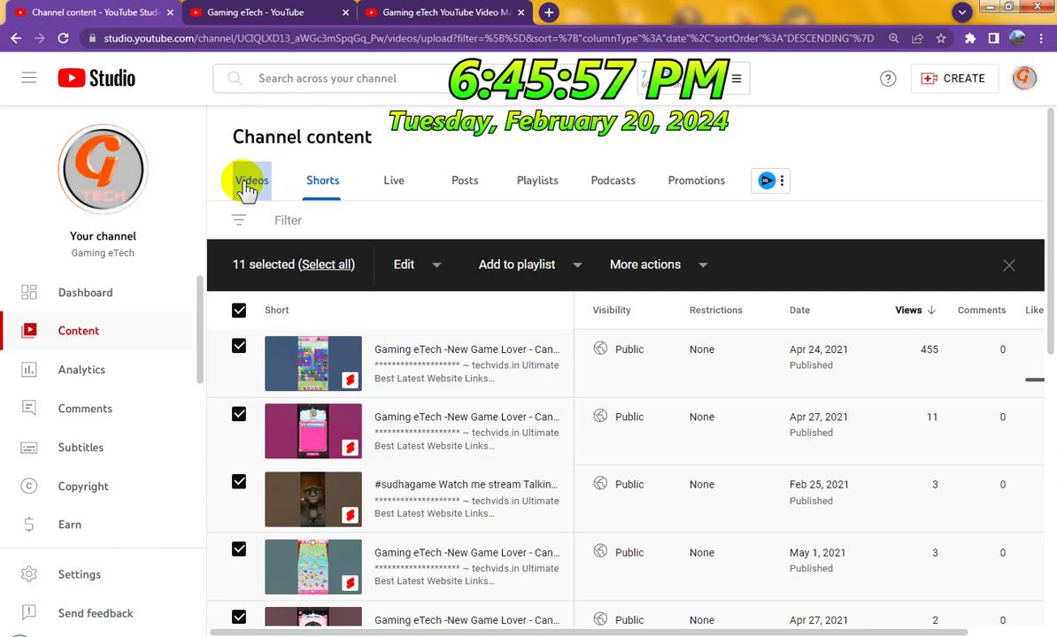
{"action": "left_click", "coordinate": [247, 186]}
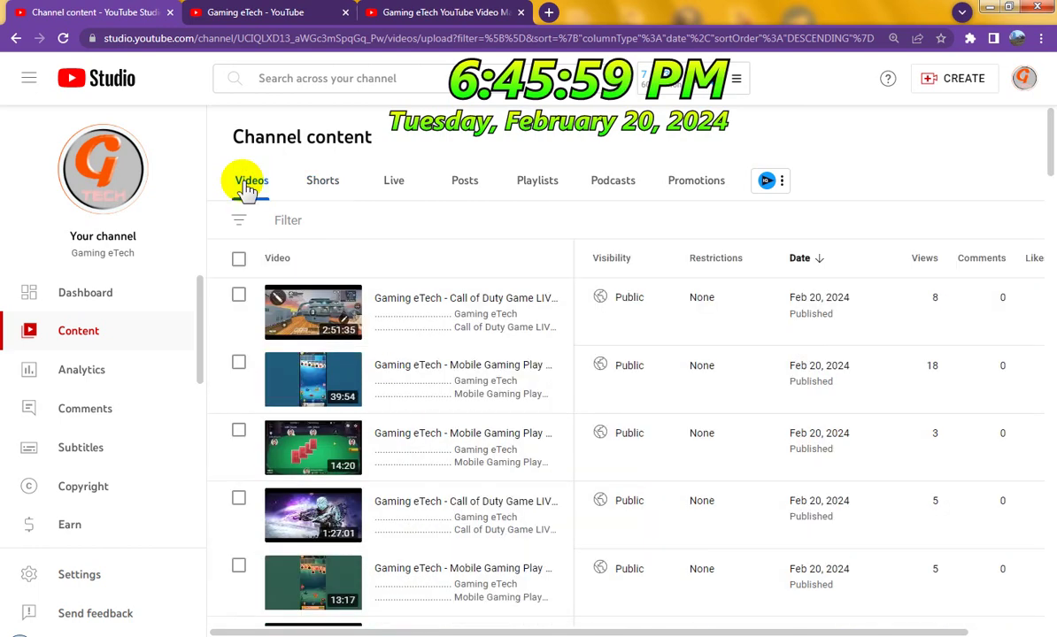
Select all 50 videos on the page and start a bulk description edit with the edit type Insert at end.
{"action": "left_click", "coordinate": [239, 260]}
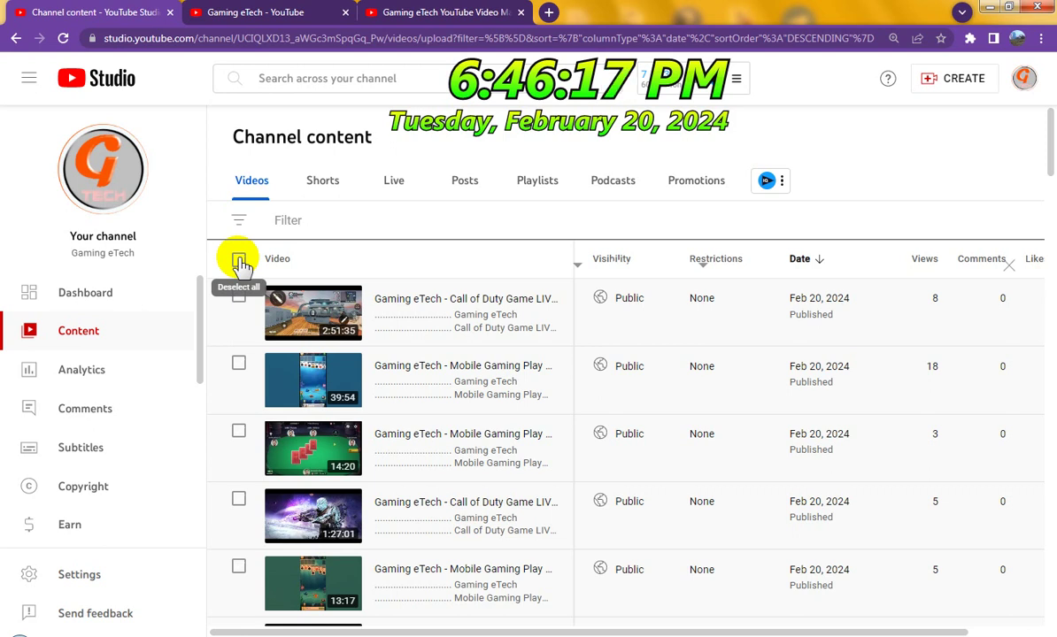
{"action": "left_click", "coordinate": [239, 262]}
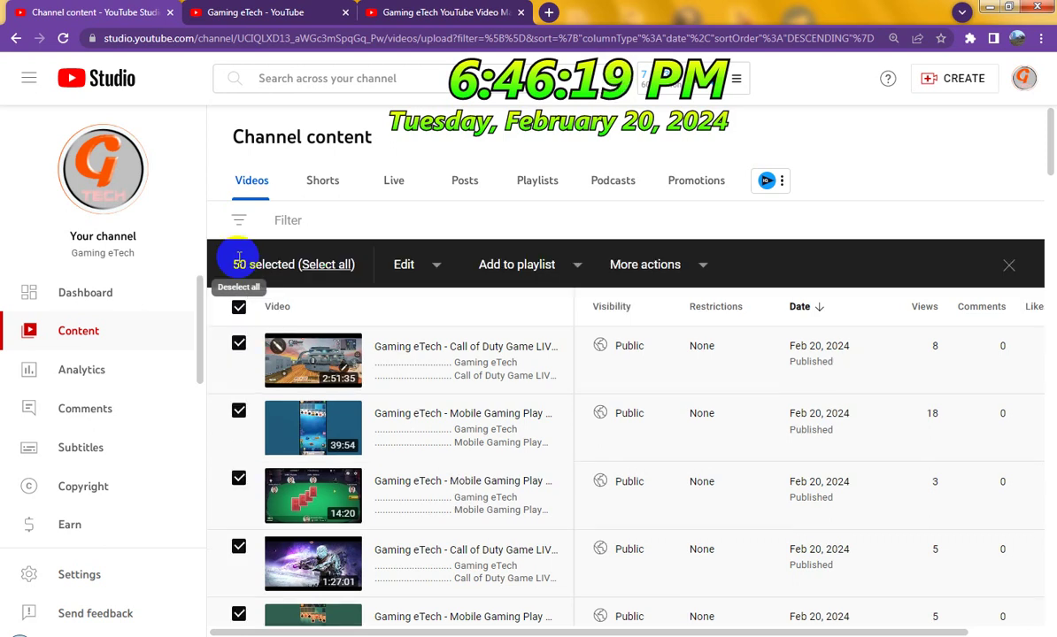
{"action": "left_click", "coordinate": [580, 268]}
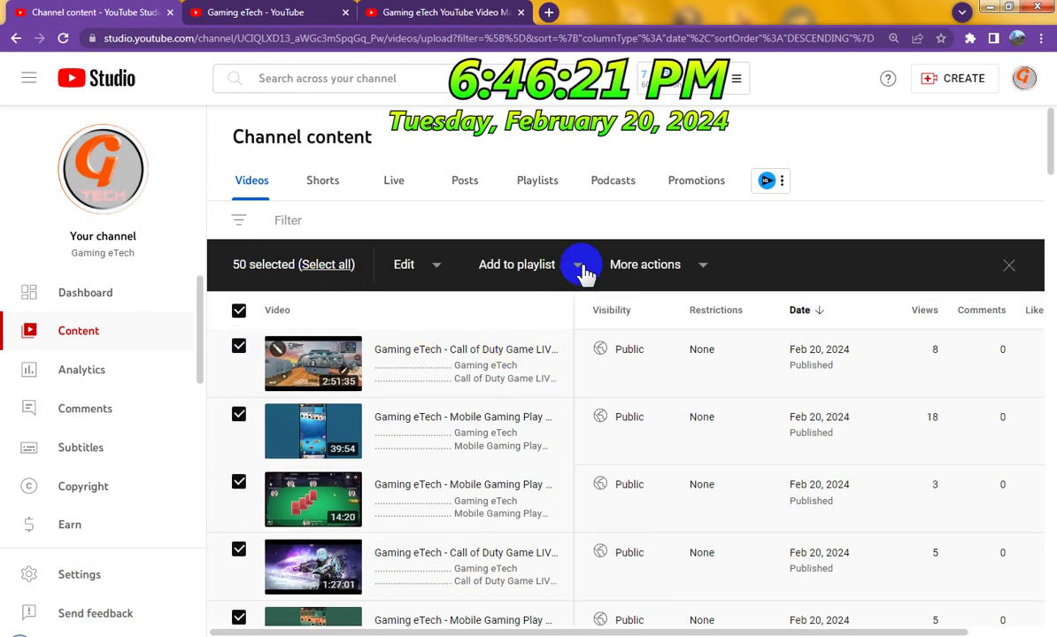
{"action": "left_click", "coordinate": [437, 267]}
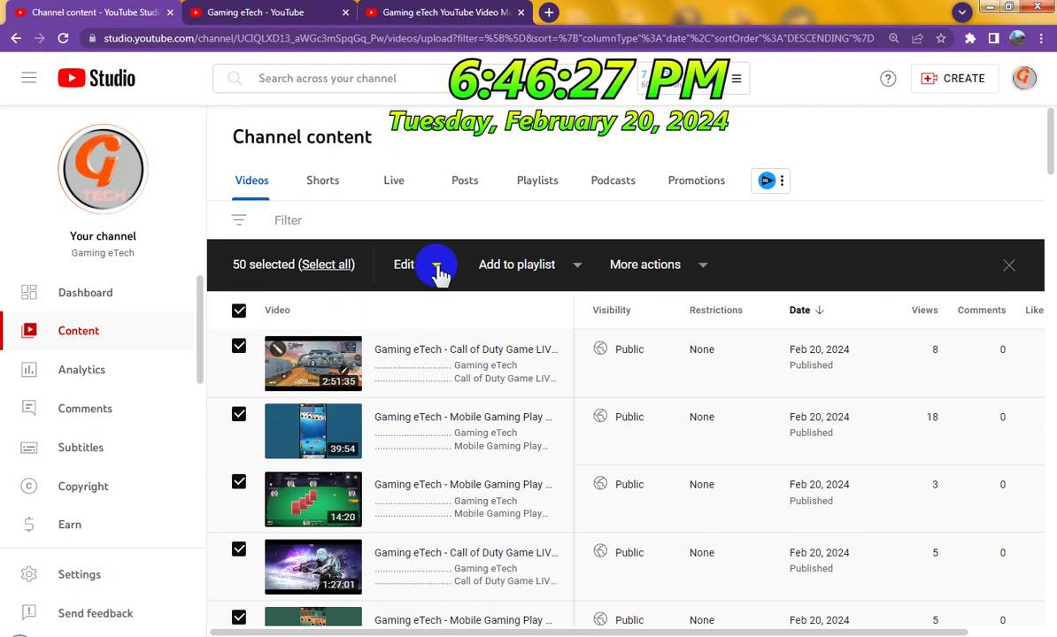
{"action": "left_click", "coordinate": [438, 269]}
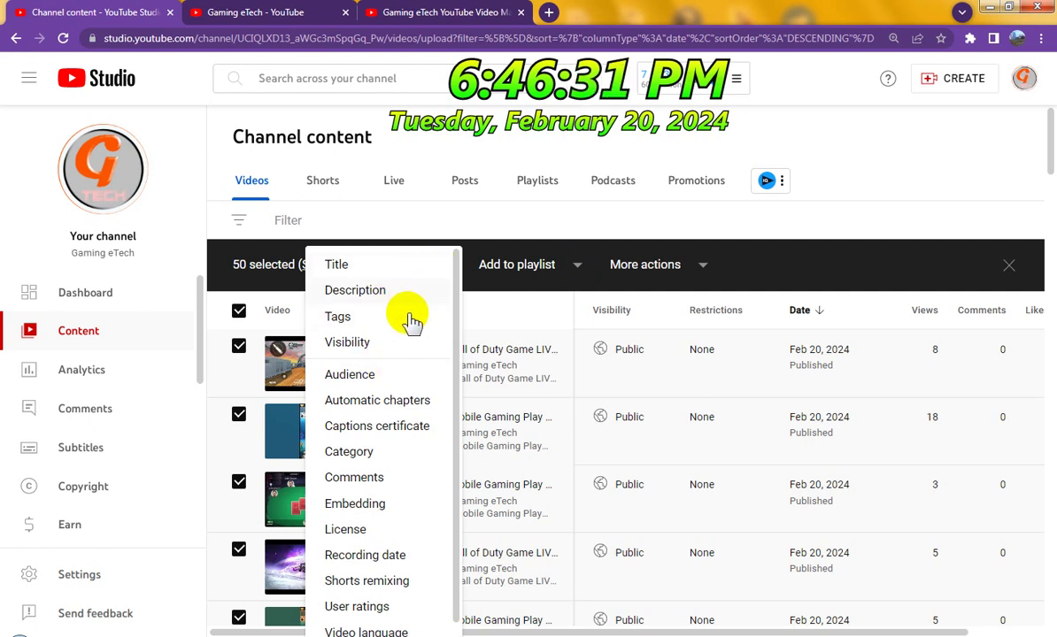
{"action": "left_click", "coordinate": [409, 301]}
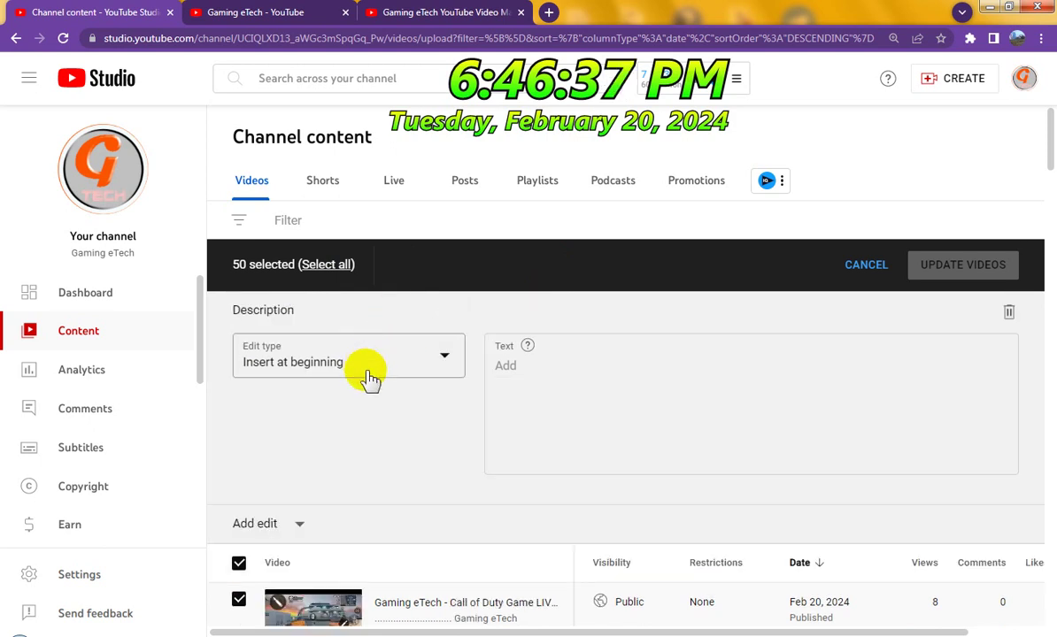
{"action": "left_click", "coordinate": [367, 377]}
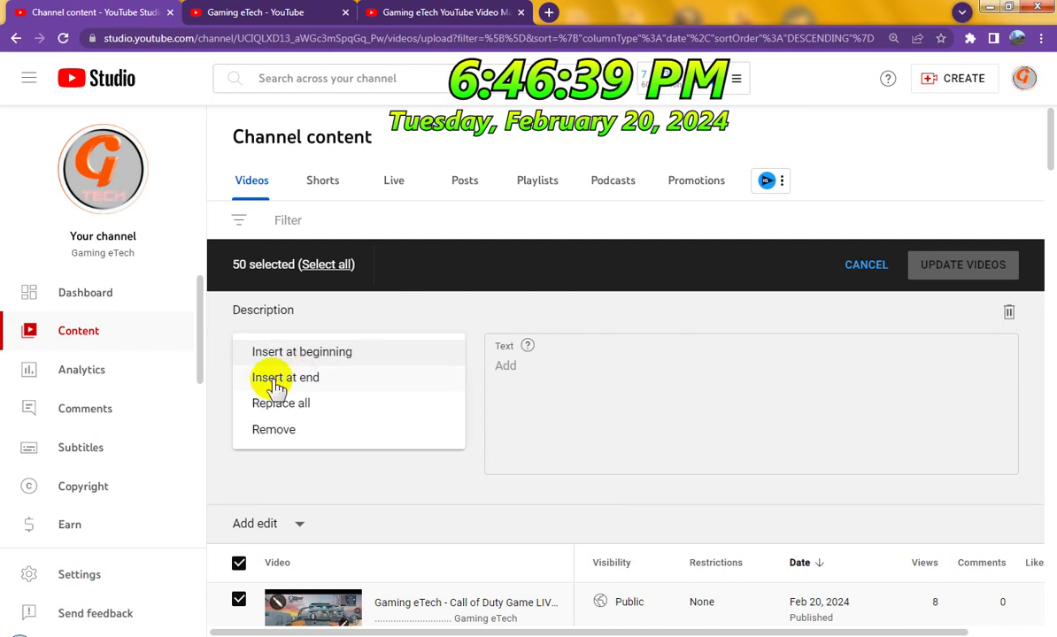
{"action": "left_click", "coordinate": [584, 399]}
Paste the copied playlist links as the description text and update the selected videos, acknowledging the implications of the action.
{"action": "left_click", "coordinate": [581, 384]}
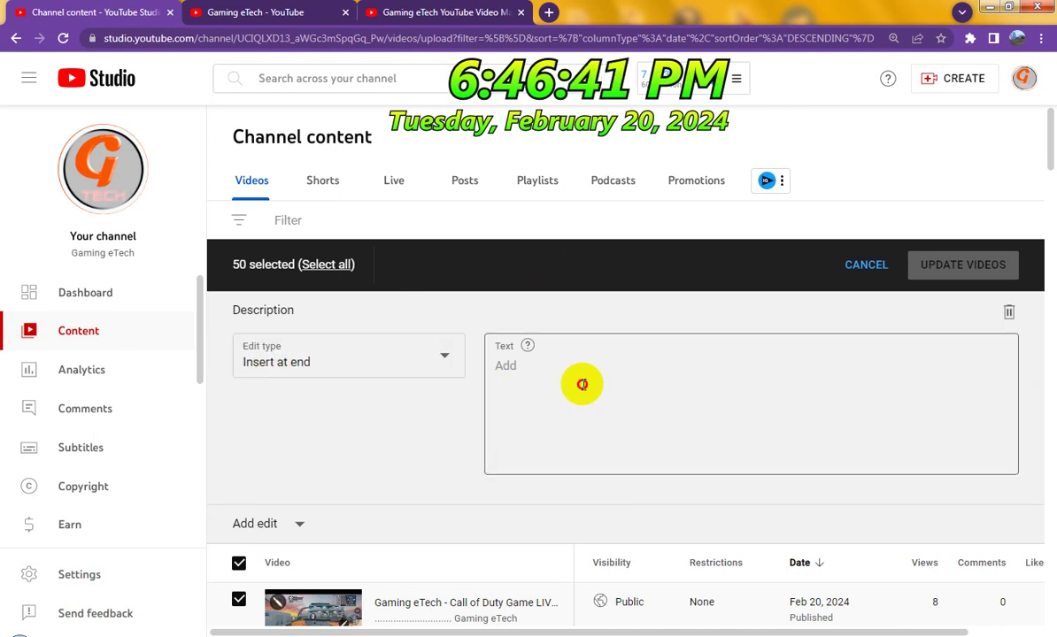
{"action": "right_click", "coordinate": [584, 384]}
{"action": "left_click", "coordinate": [588, 470]}
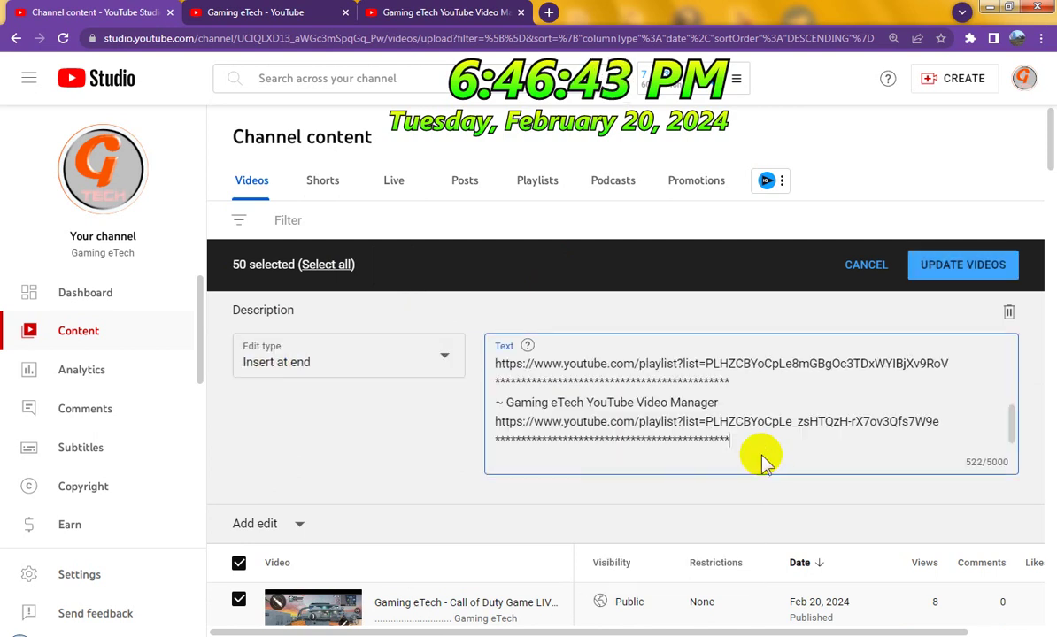
{"action": "left_click", "coordinate": [964, 274]}
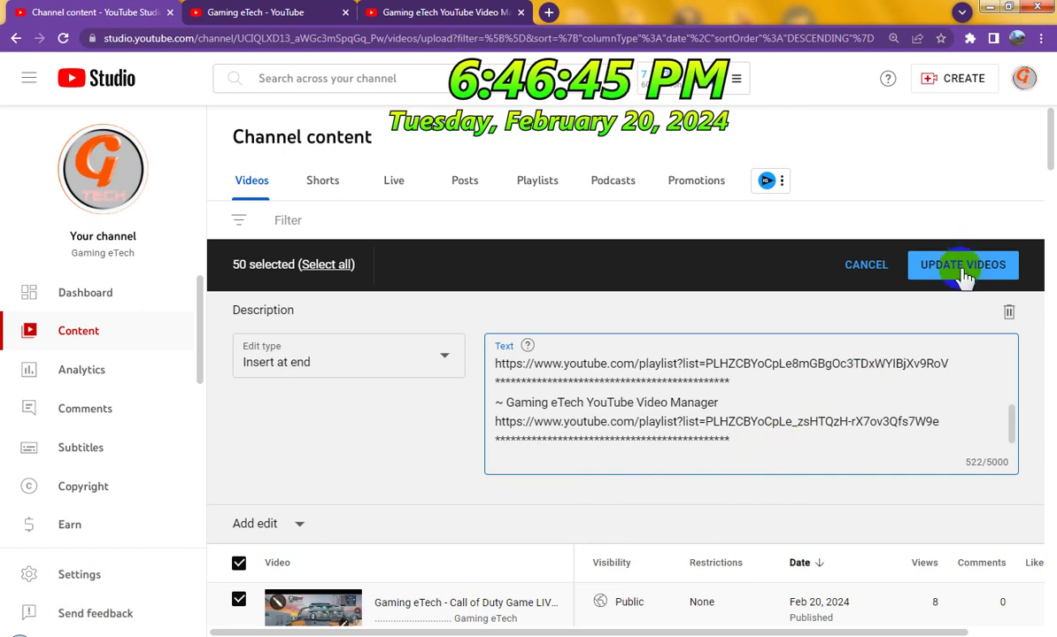
{"action": "left_click", "coordinate": [964, 273]}
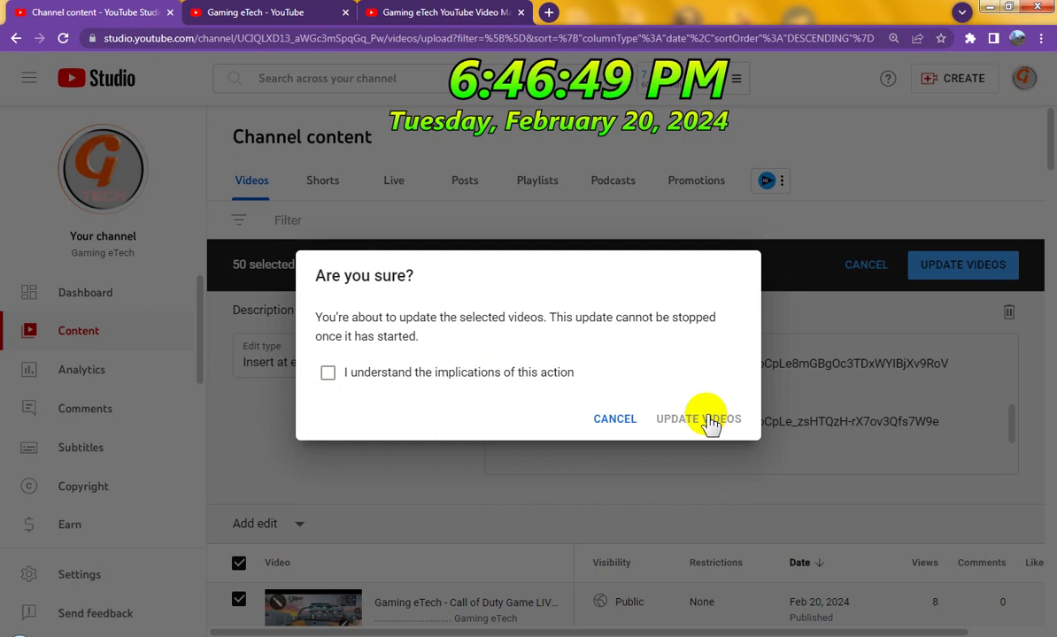
{"action": "key", "text": "space"}
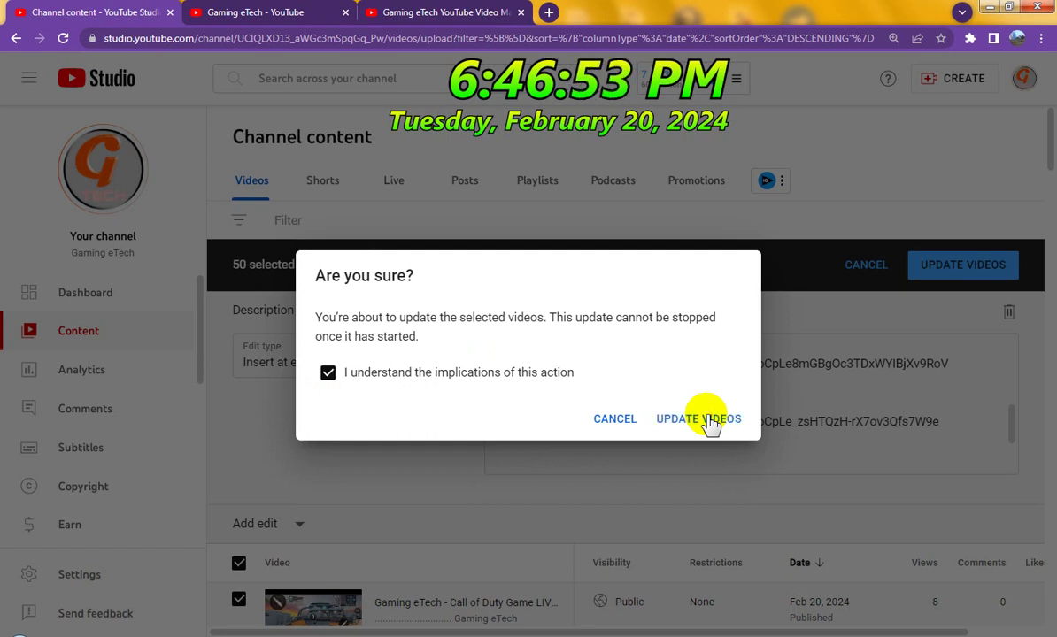
{"action": "left_click", "coordinate": [708, 420]}
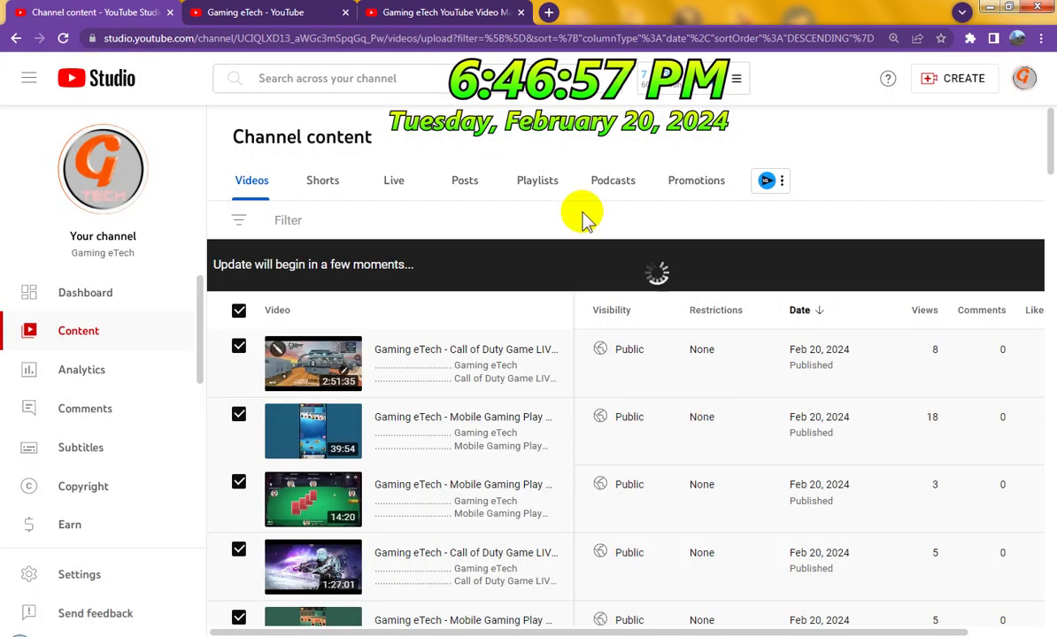
{"action": "left_click_drag", "start_coordinate": [569, 89], "coordinate": [378, 95]}
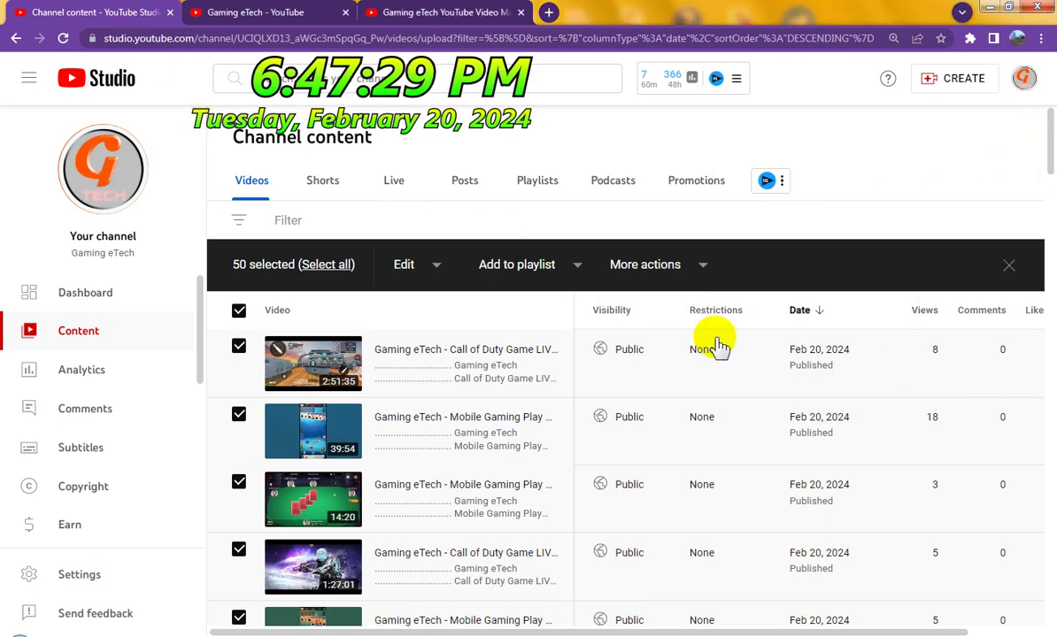
Go to the next page of the video list and select all the videos on it.
{"action": "scroll", "coordinate": [832, 383], "scroll_direction": "down", "scroll_amount": 5}
{"action": "scroll", "coordinate": [833, 378], "scroll_direction": "down", "scroll_amount": 15}
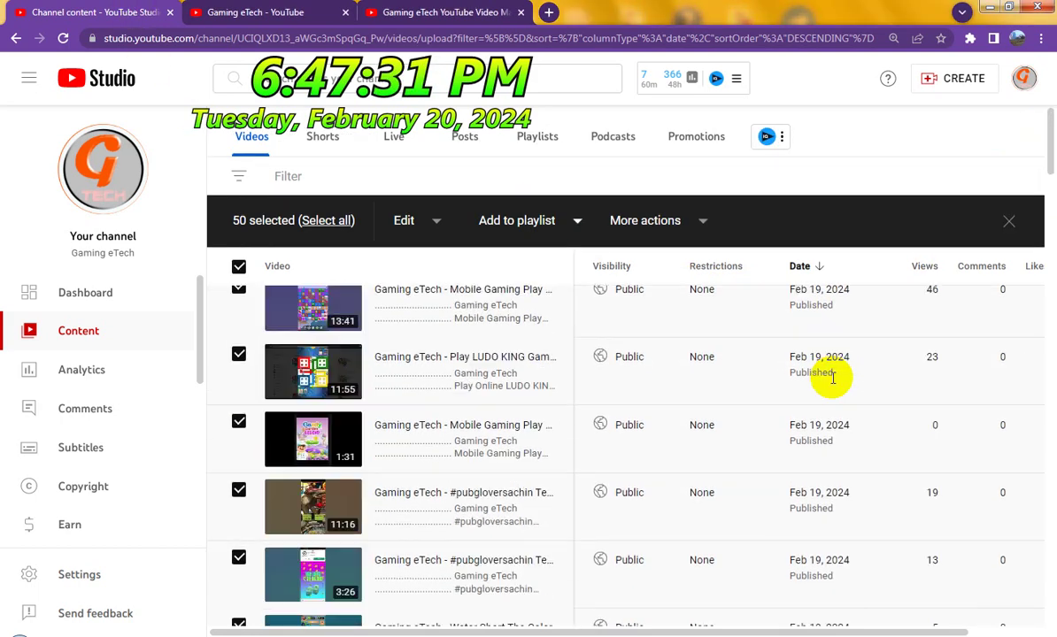
{"action": "scroll", "coordinate": [833, 378], "scroll_direction": "down", "scroll_amount": 3}
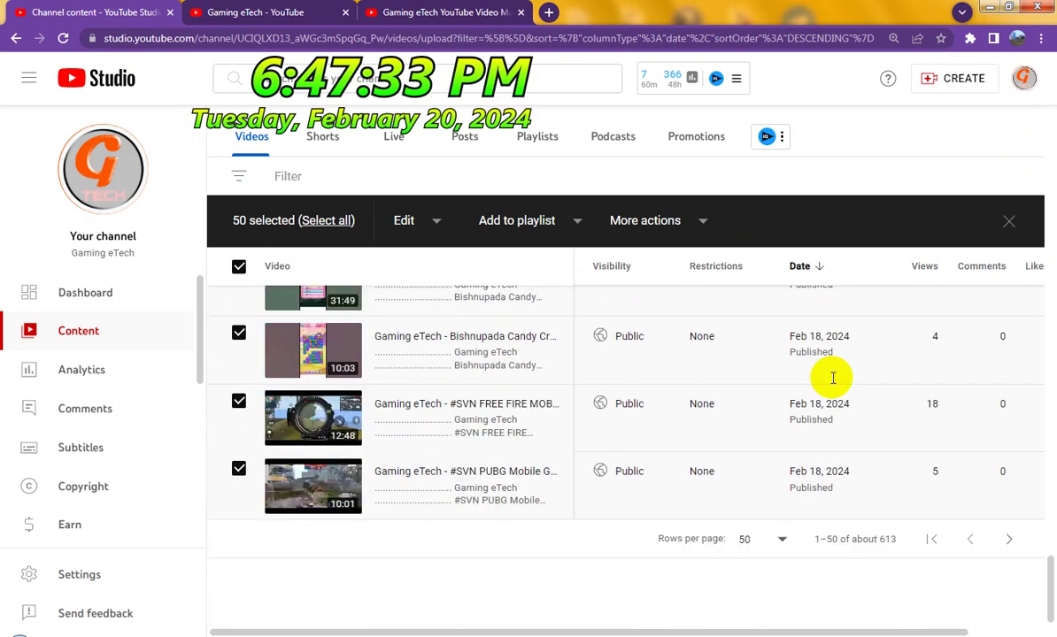
{"action": "left_click", "coordinate": [1011, 543]}
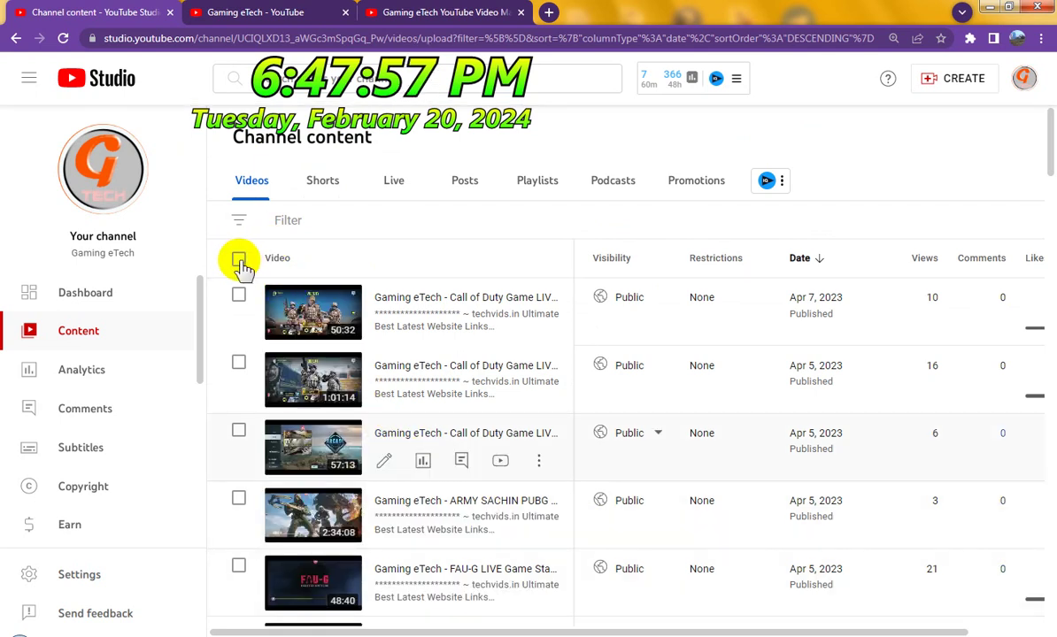
{"action": "left_click", "coordinate": [239, 261]}
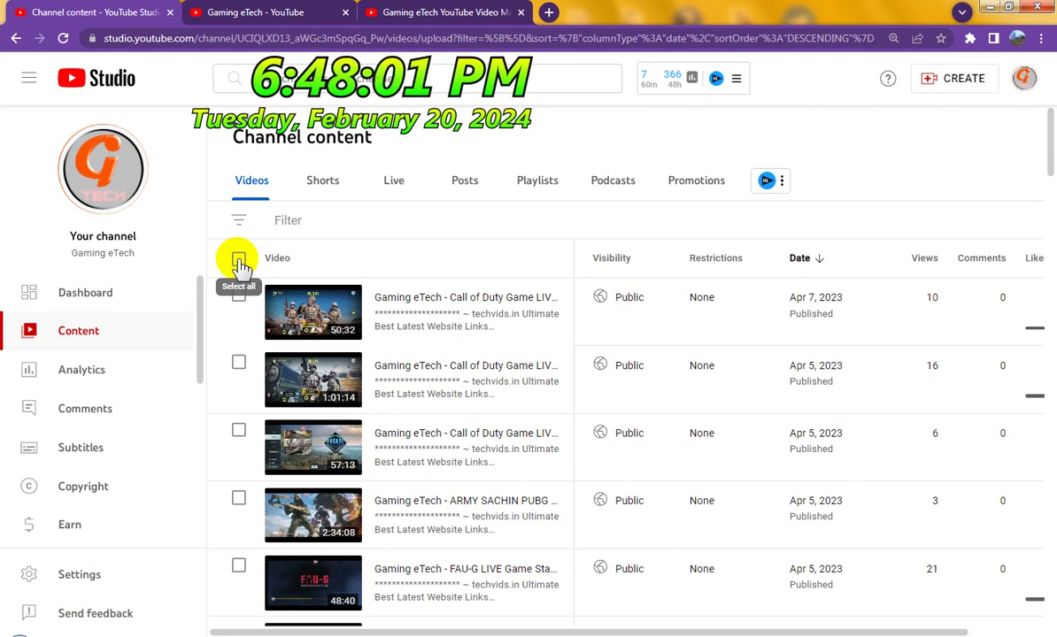
{"action": "left_click", "coordinate": [239, 260]}
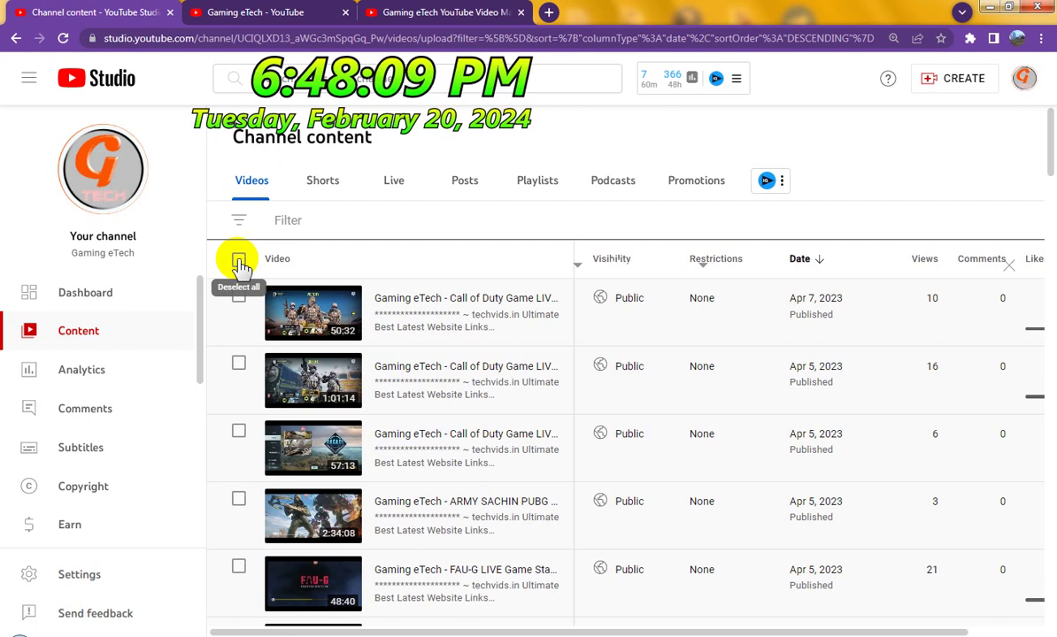
{"action": "left_click", "coordinate": [239, 262]}
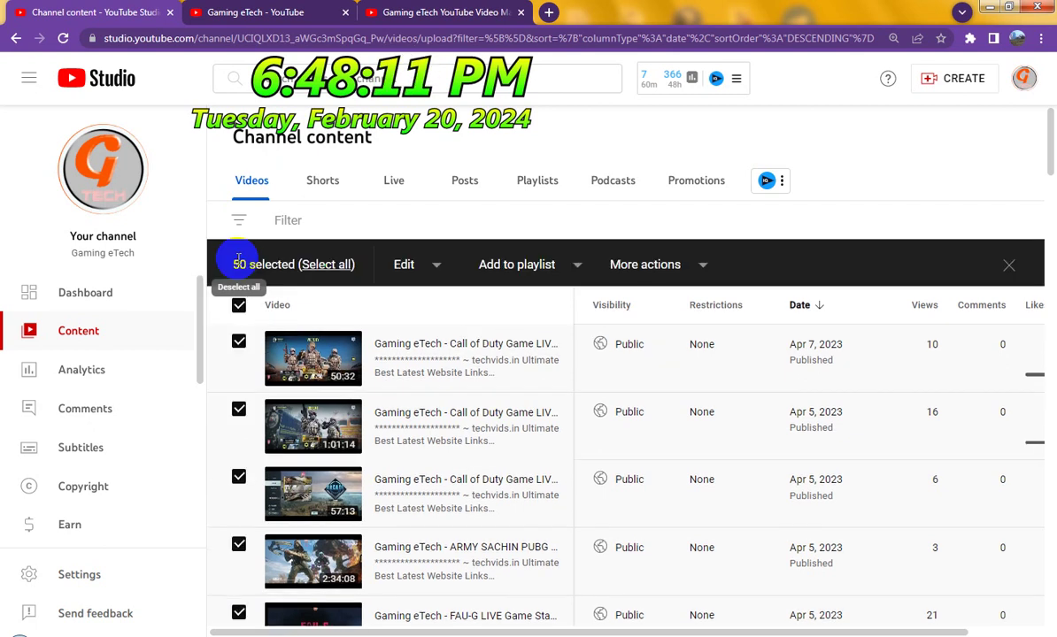
Start a bulk description edit for this page's selected videos with the edit type Insert at end.
{"action": "left_click", "coordinate": [416, 265]}
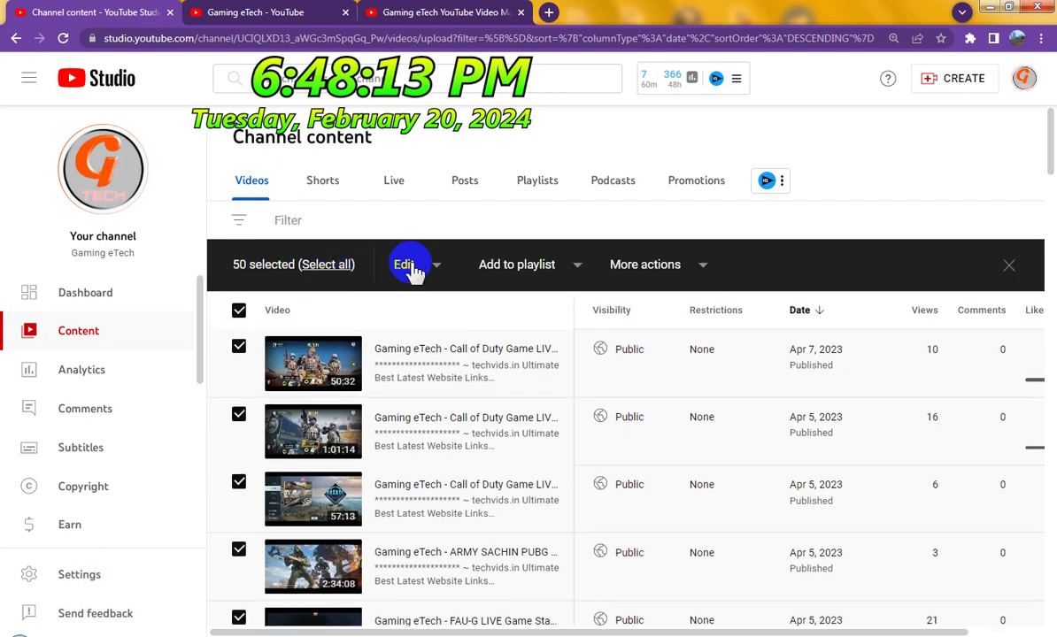
{"action": "left_click", "coordinate": [438, 267]}
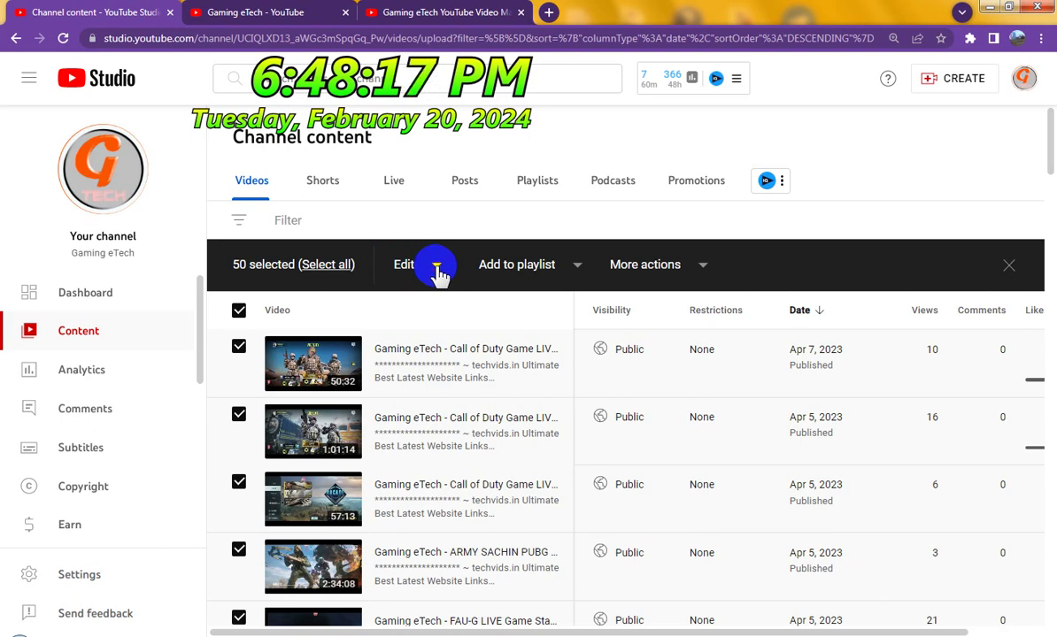
{"action": "left_click", "coordinate": [437, 267]}
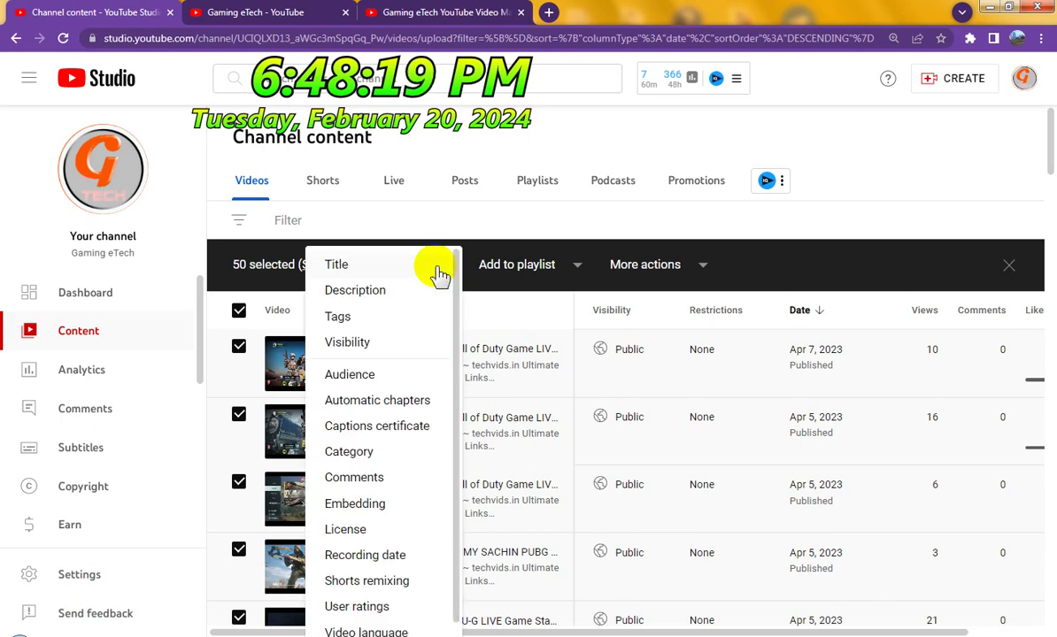
{"action": "left_click", "coordinate": [358, 292]}
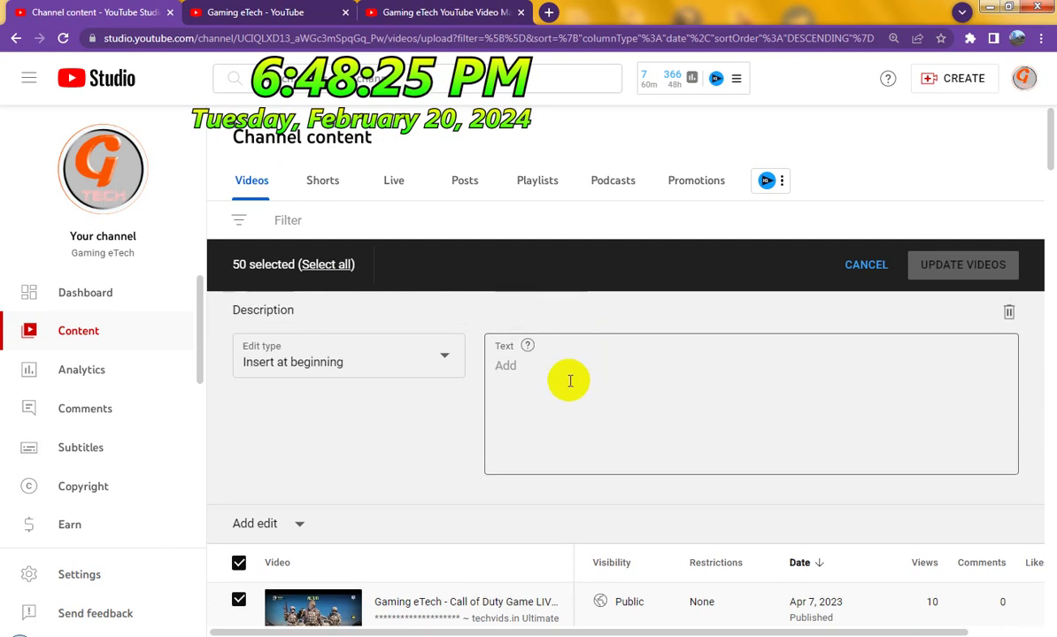
{"action": "left_click", "coordinate": [390, 363]}
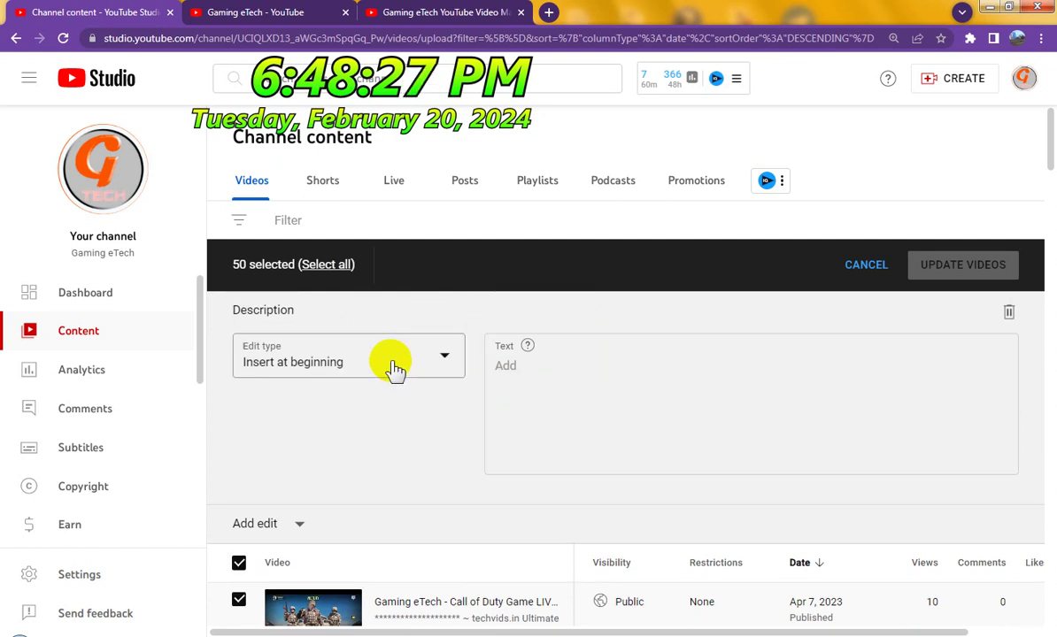
{"action": "left_click", "coordinate": [395, 365]}
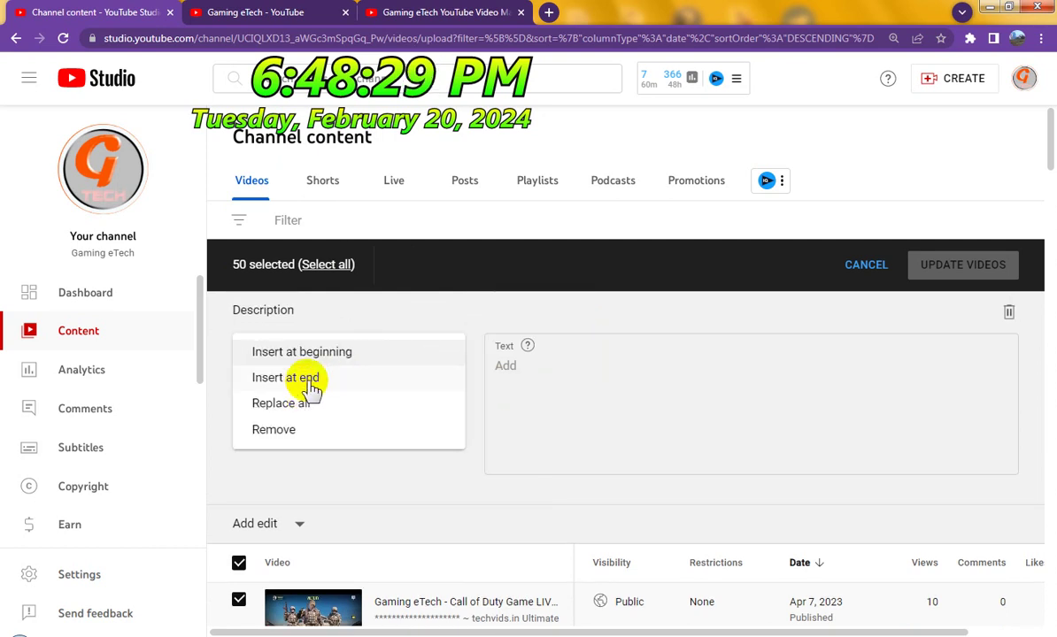
{"action": "left_click", "coordinate": [433, 382]}
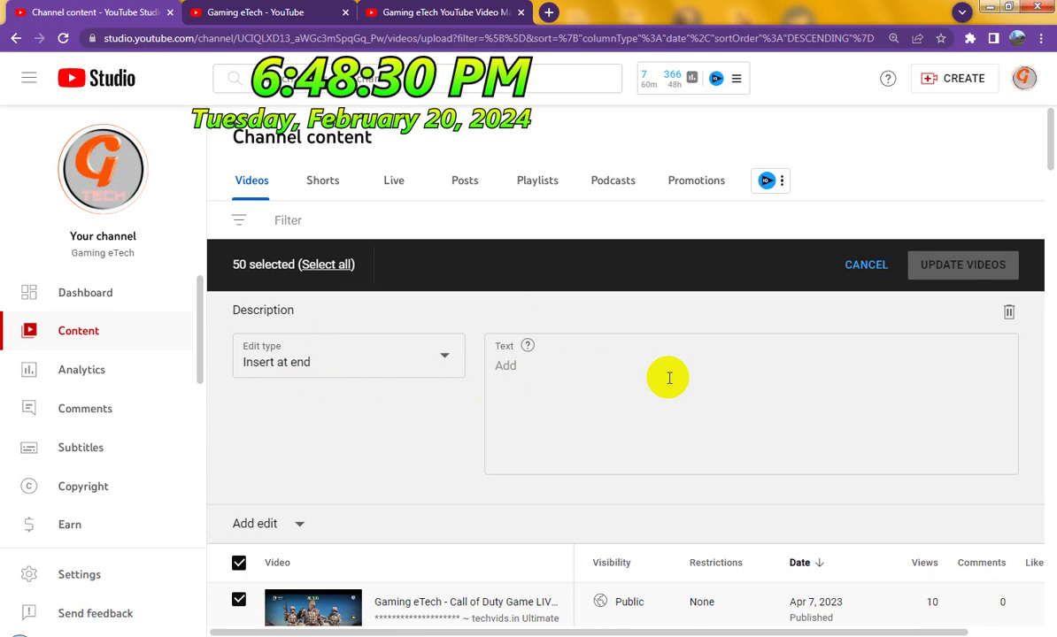
Insert the copied playlist links as the description text for this page's videos and apply the update, acknowledging its implications.
{"action": "left_click", "coordinate": [614, 384]}
{"action": "right_click", "coordinate": [614, 384]}
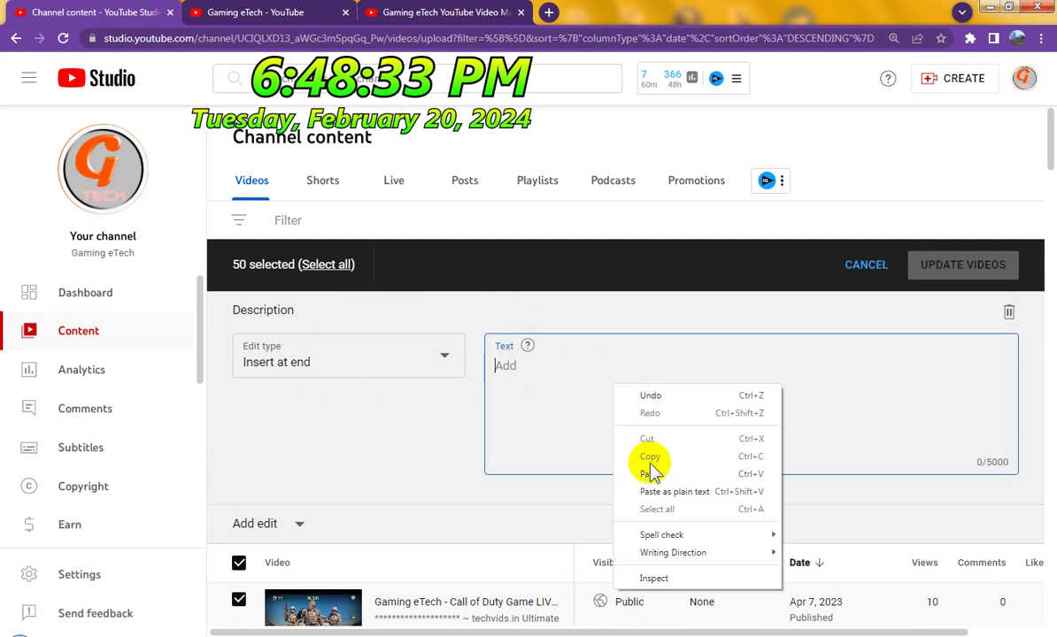
{"action": "left_click", "coordinate": [650, 460]}
{"action": "left_click", "coordinate": [965, 272]}
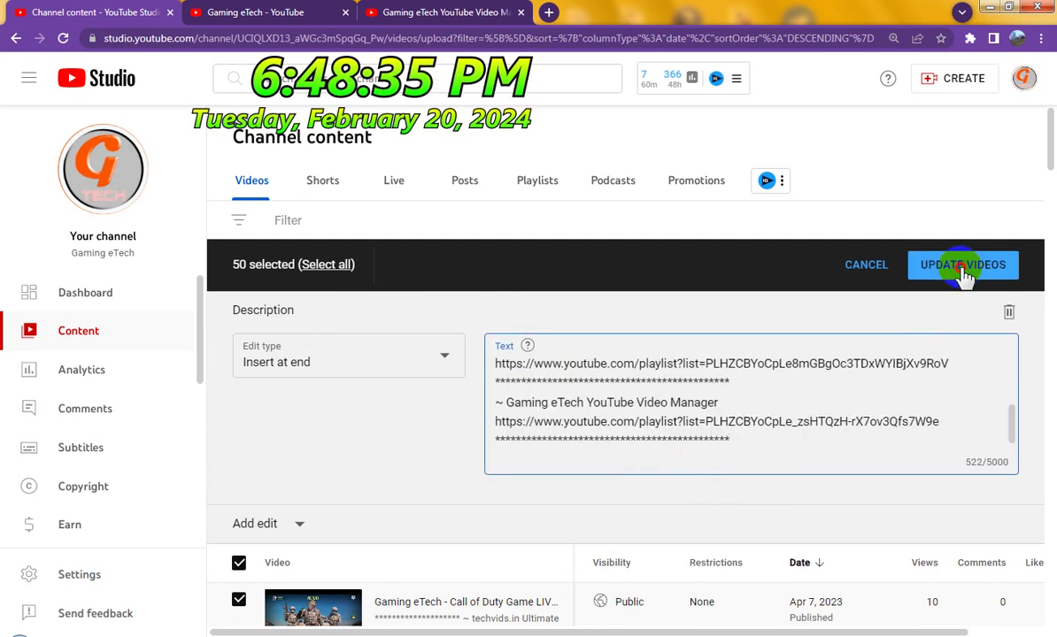
{"action": "left_click", "coordinate": [963, 270]}
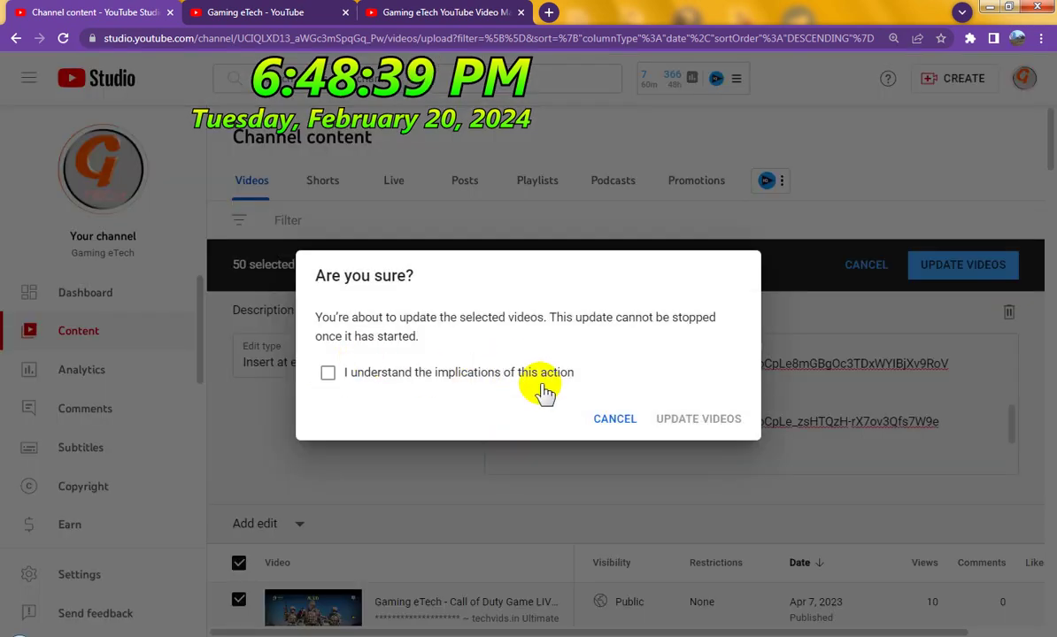
{"action": "left_click", "coordinate": [571, 372]}
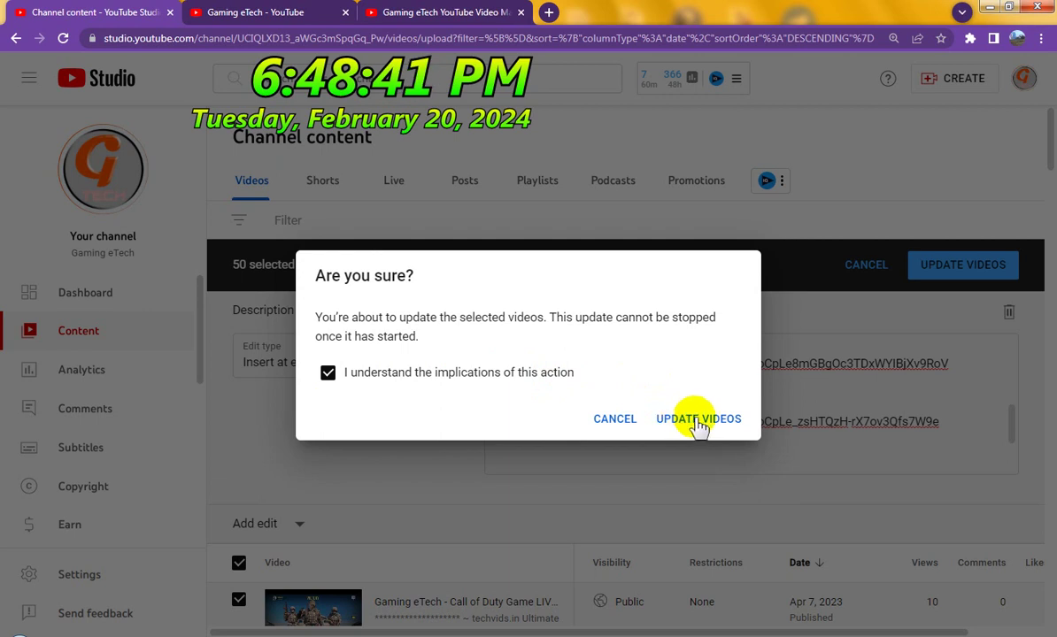
{"action": "left_click", "coordinate": [698, 421]}
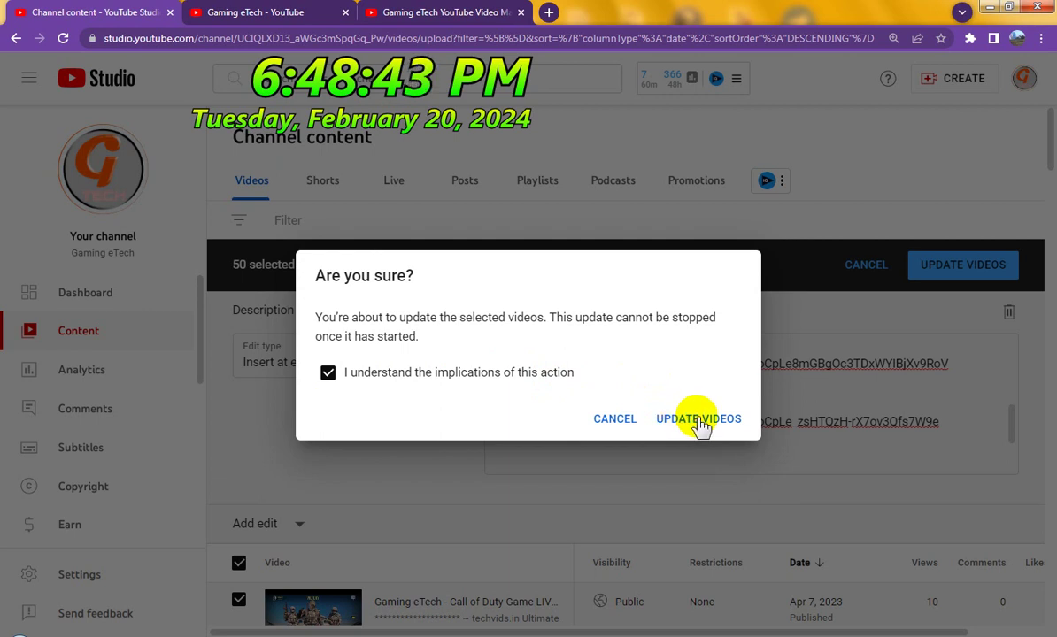
{"action": "left_click", "coordinate": [701, 423]}
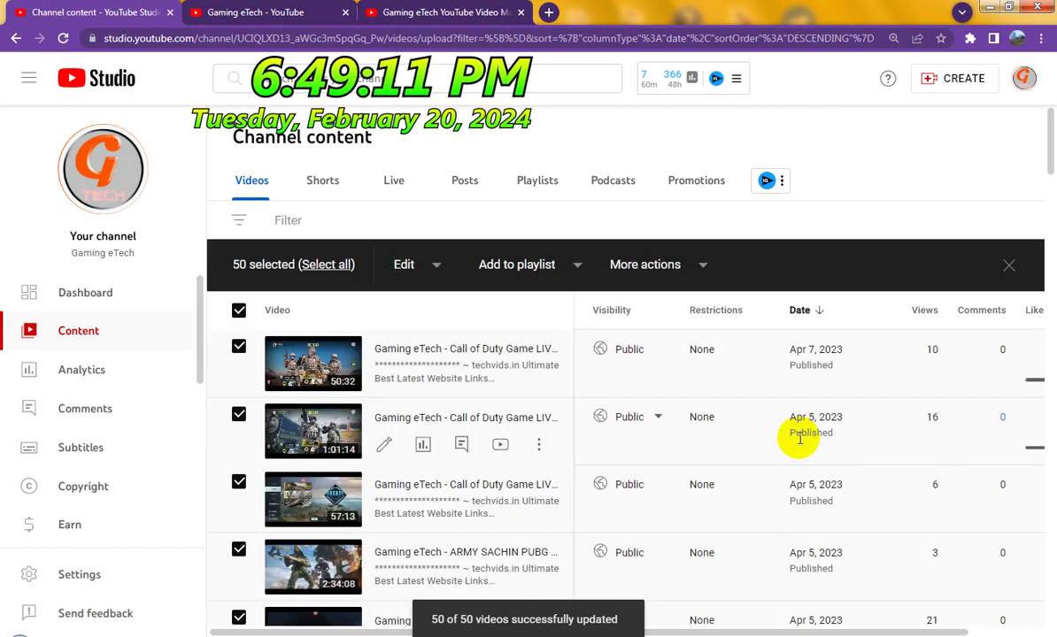
Move on to the following page of the channel's video list.
{"action": "scroll", "coordinate": [799, 439], "scroll_direction": "down", "scroll_amount": 3}
{"action": "scroll", "coordinate": [800, 445], "scroll_direction": "down", "scroll_amount": 15}
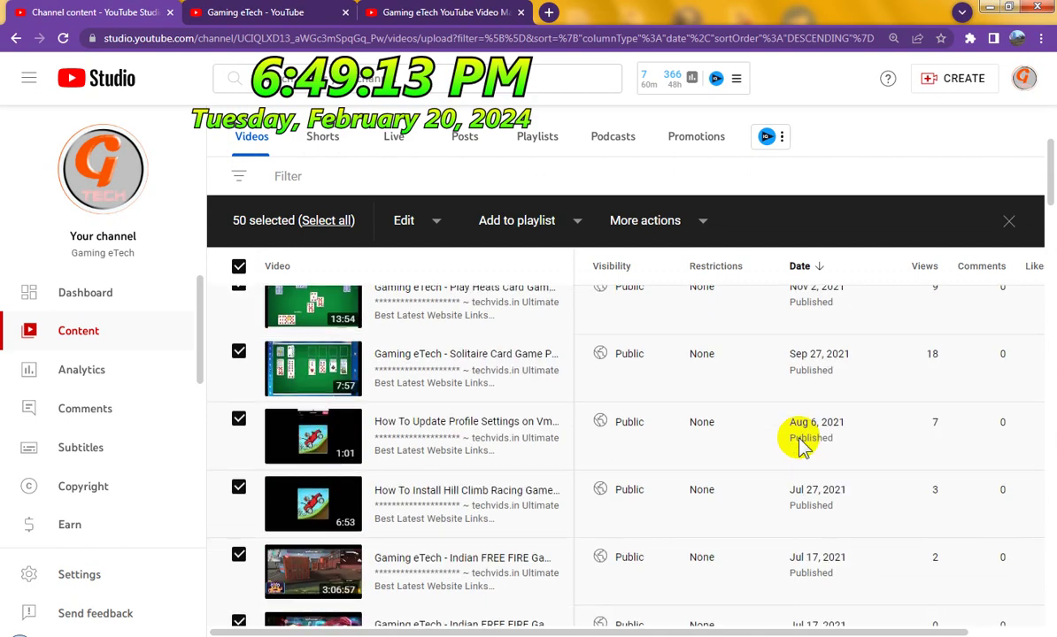
{"action": "scroll", "coordinate": [799, 445], "scroll_direction": "down", "scroll_amount": 10}
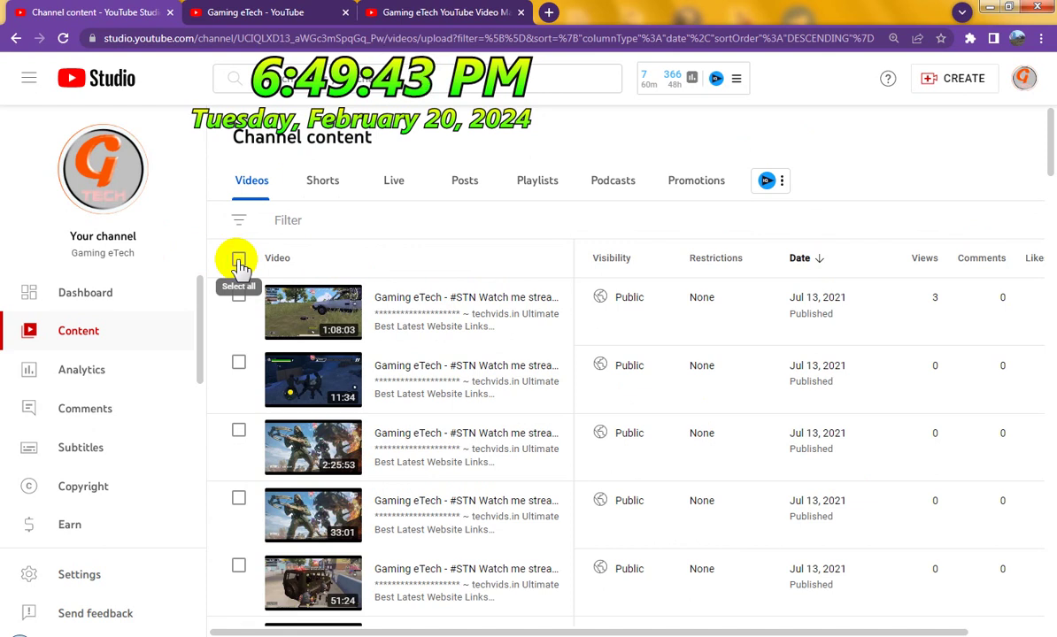
Select all the videos on this page and start a bulk description edit with the edit type Insert at end.
{"action": "left_click", "coordinate": [239, 263]}
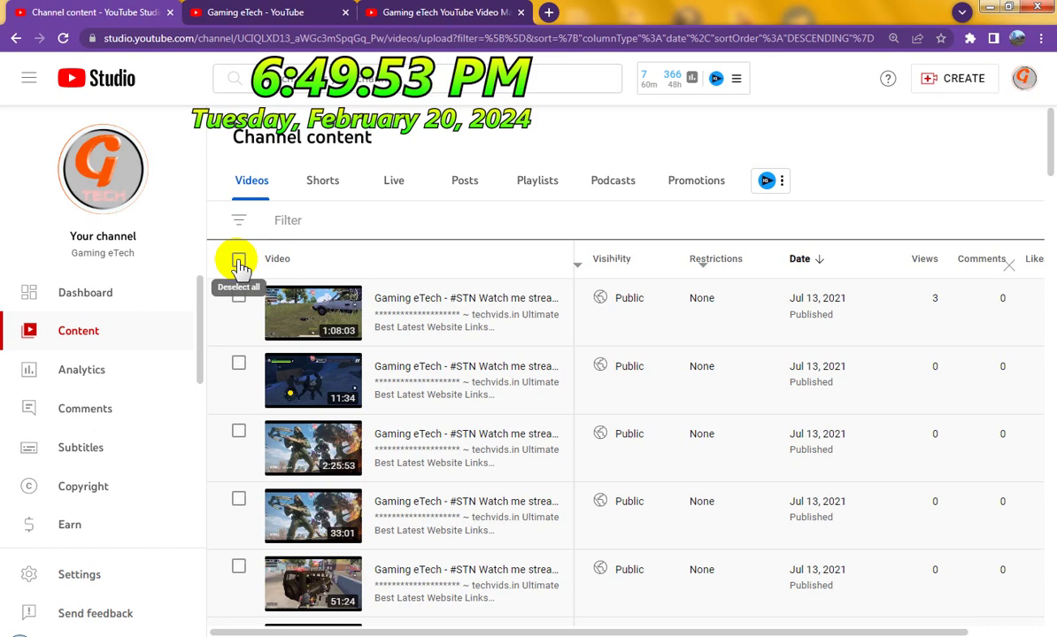
{"action": "left_click", "coordinate": [239, 263]}
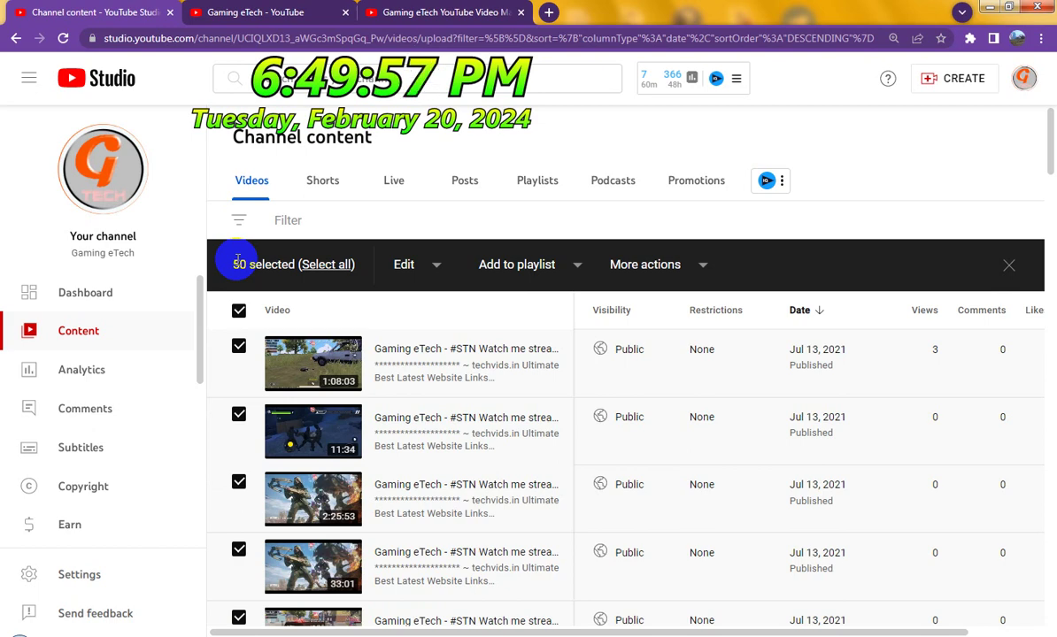
{"action": "left_click", "coordinate": [438, 266]}
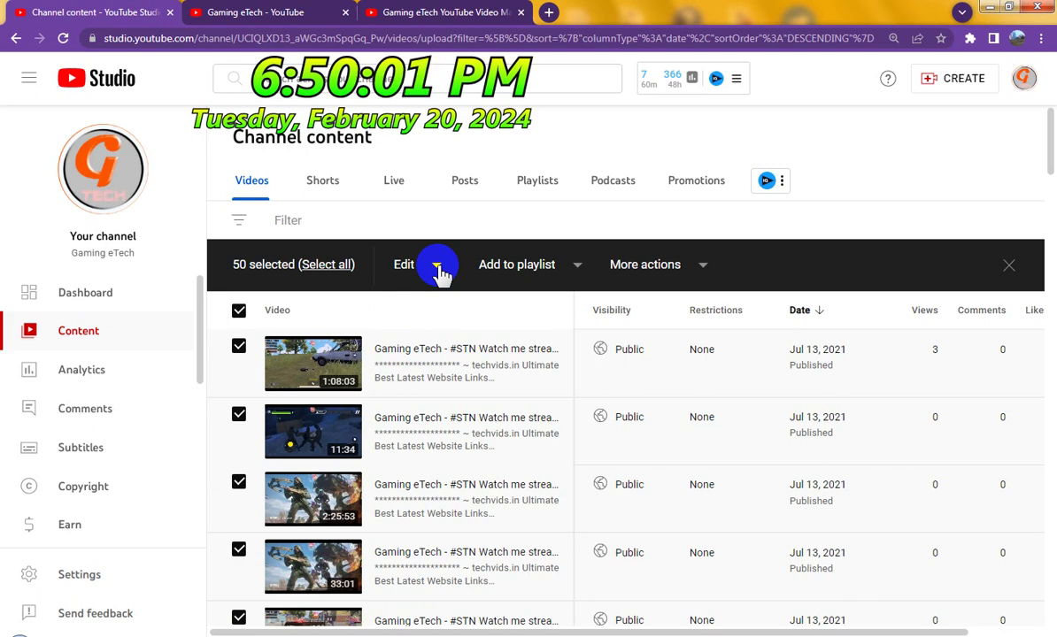
{"action": "left_click", "coordinate": [437, 267]}
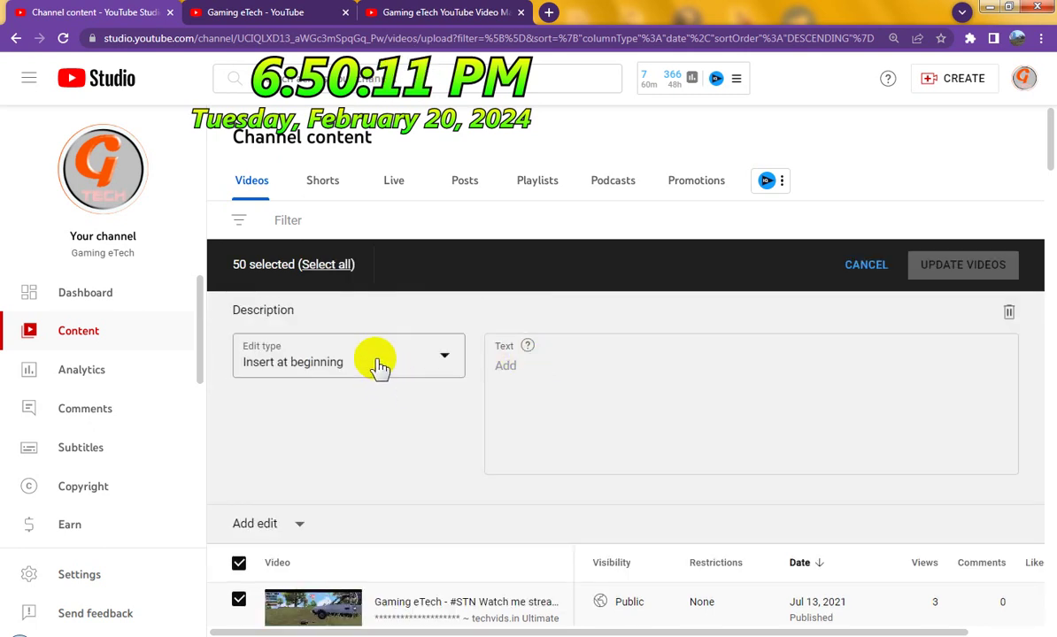
{"action": "left_click", "coordinate": [378, 368]}
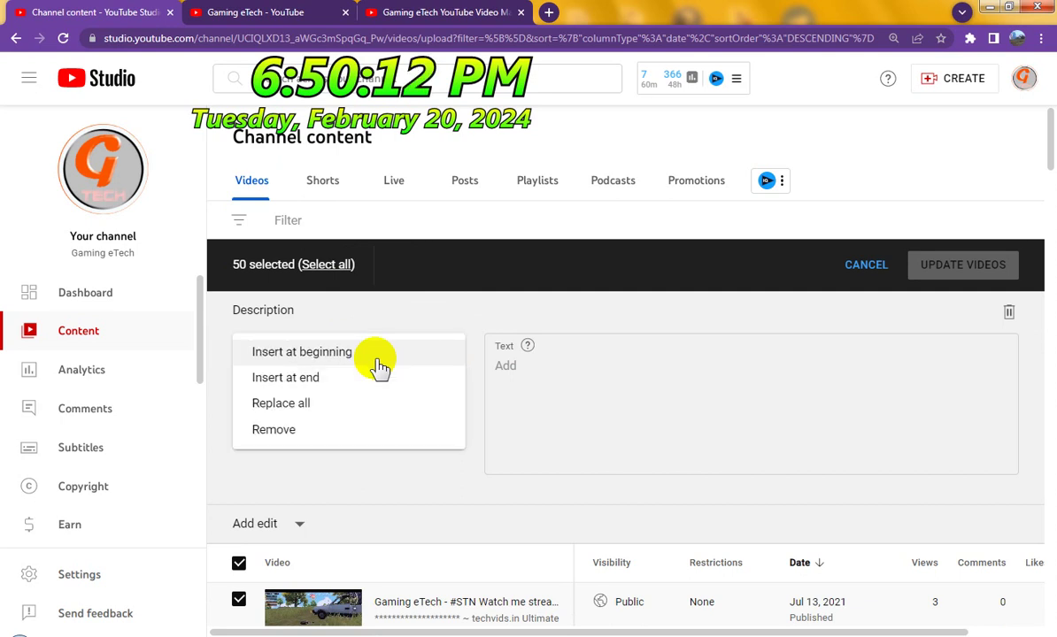
{"action": "left_click", "coordinate": [303, 392]}
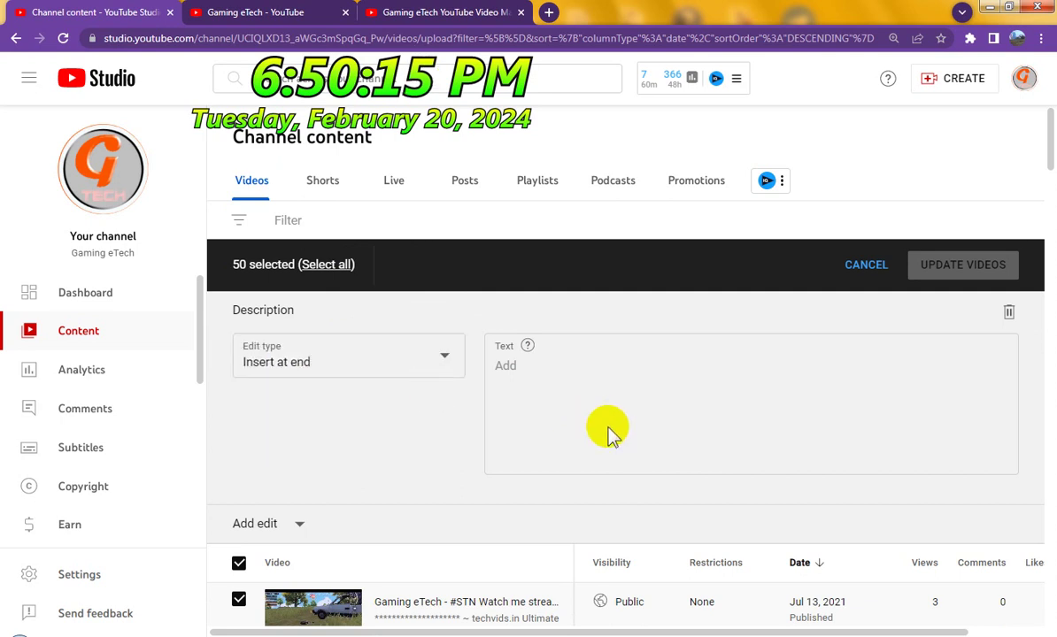
Paste the copied playlist links as the description text and update the selected videos, acknowledging the implications.
{"action": "left_click", "coordinate": [576, 382]}
{"action": "right_click", "coordinate": [580, 386]}
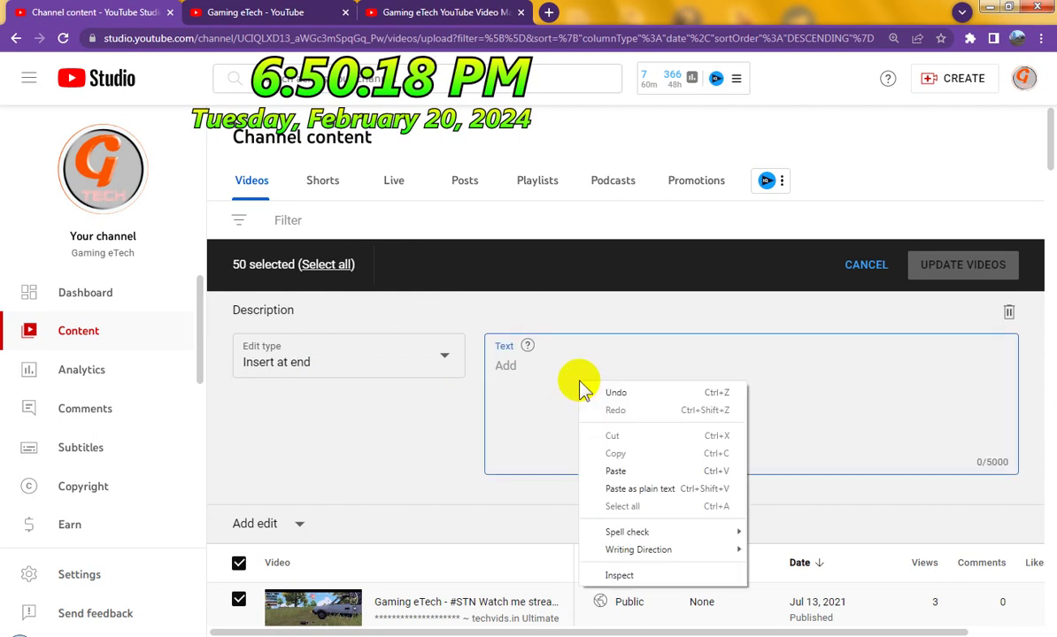
{"action": "left_click", "coordinate": [615, 471]}
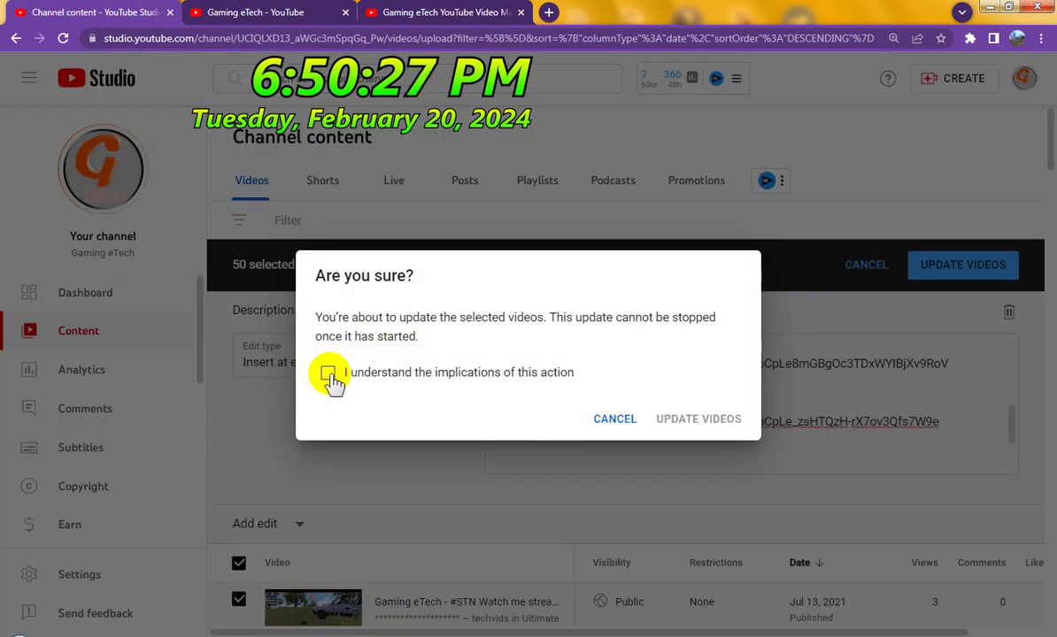
{"action": "left_click", "coordinate": [328, 374]}
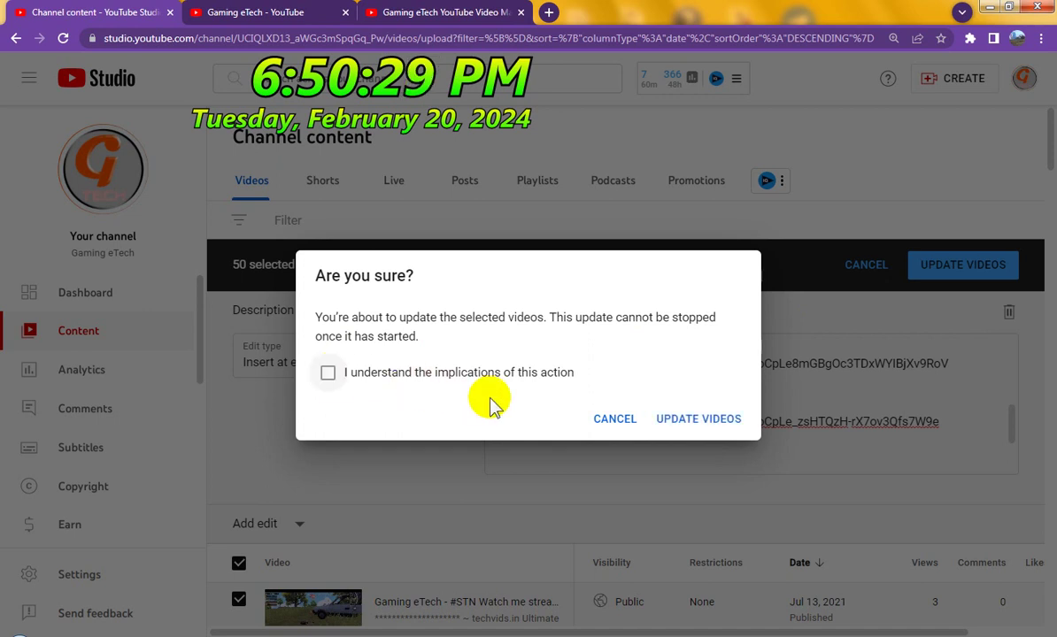
{"action": "left_click", "coordinate": [584, 383]}
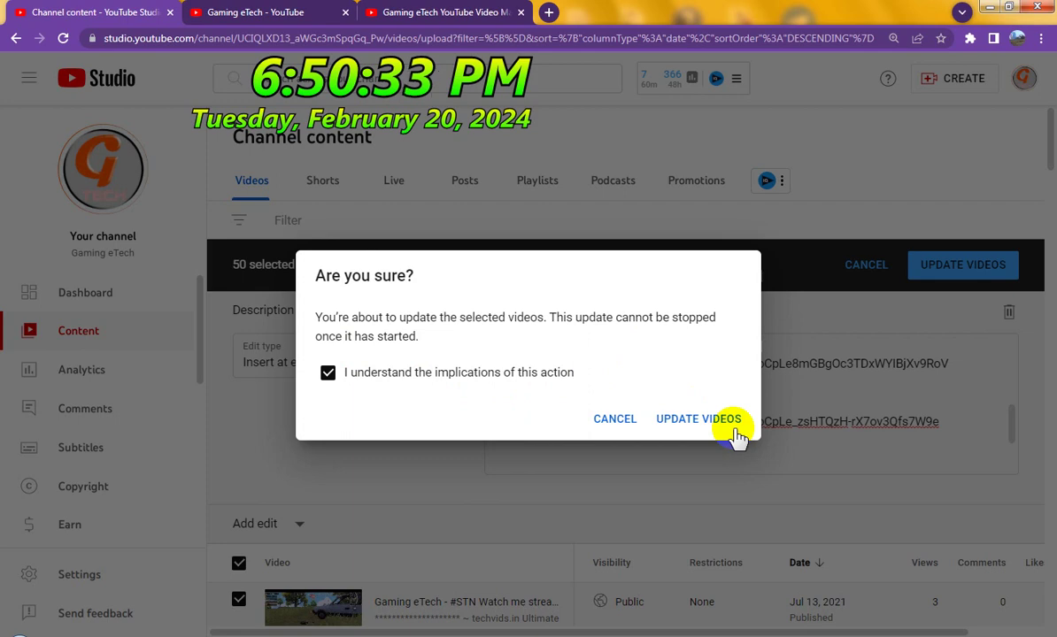
{"action": "left_click", "coordinate": [699, 419]}
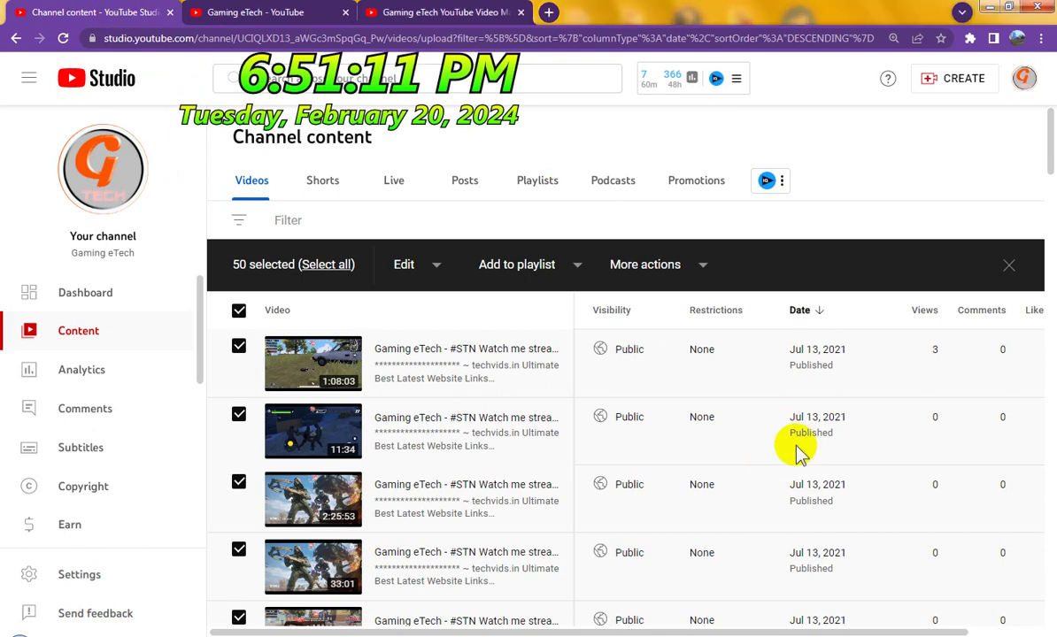
Go to the page after videos 101–150 in the channel's video list and select all the videos on it.
{"action": "scroll", "coordinate": [799, 451], "scroll_direction": "down", "scroll_amount": 5}
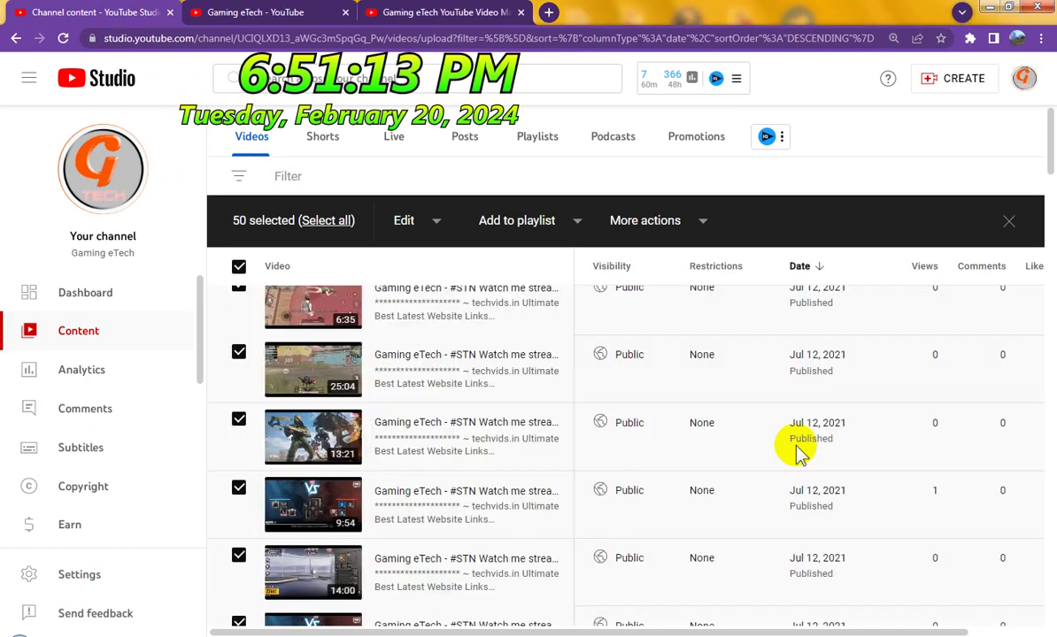
{"action": "scroll", "coordinate": [800, 451], "scroll_direction": "down", "scroll_amount": 10}
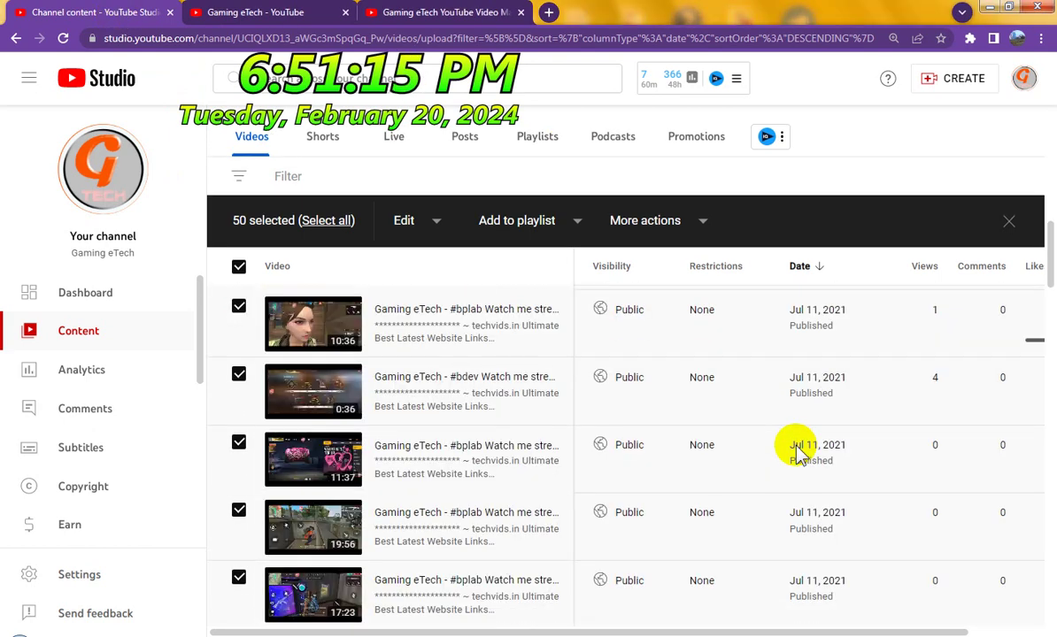
{"action": "scroll", "coordinate": [799, 451], "scroll_direction": "down", "scroll_amount": 5}
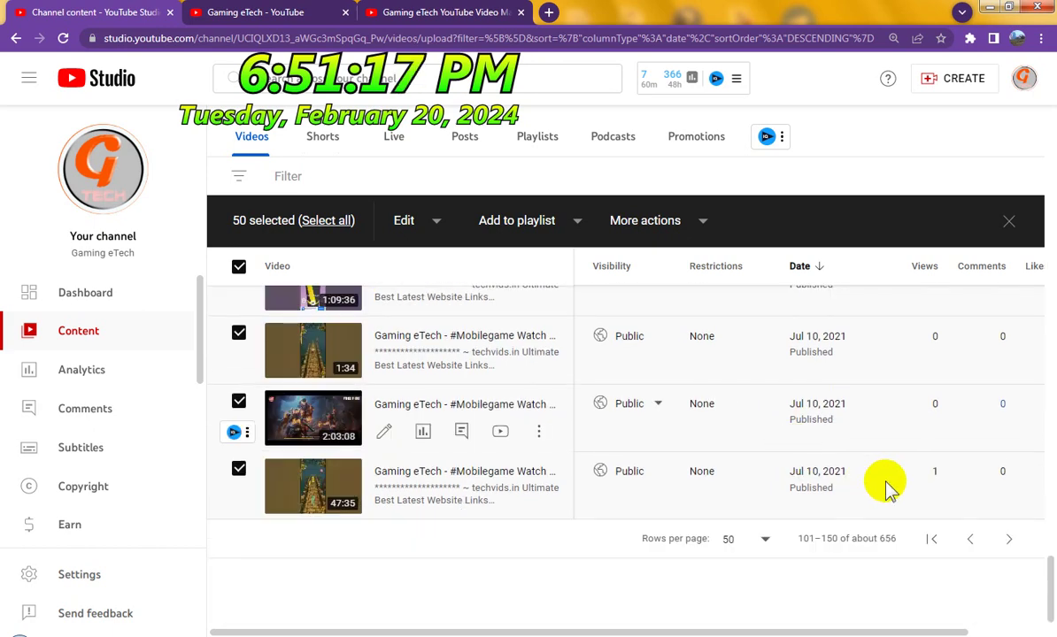
{"action": "left_click", "coordinate": [1009, 540]}
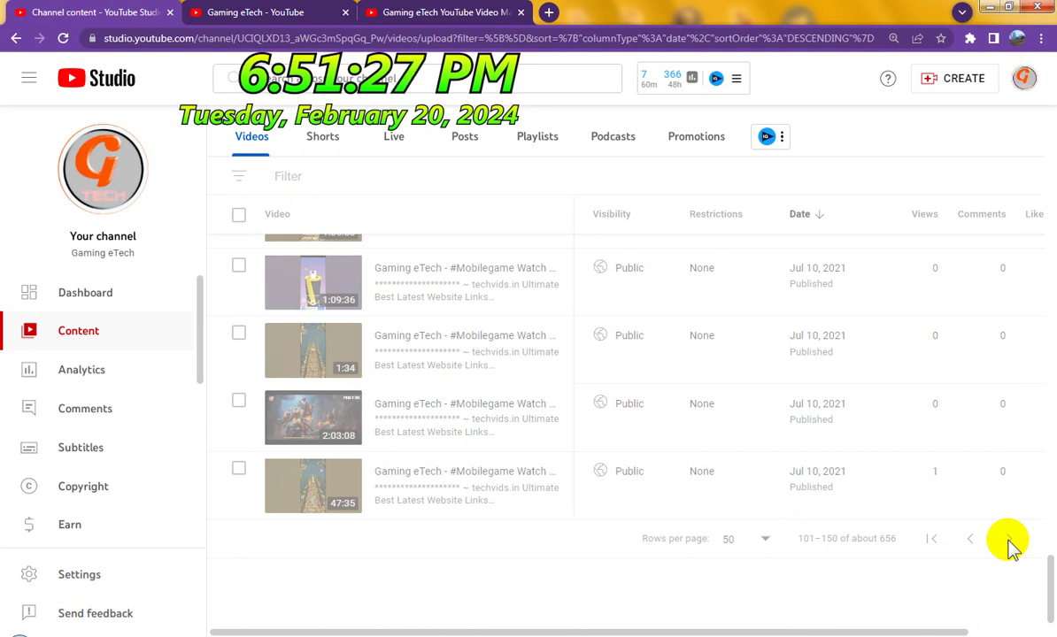
{"action": "left_click", "coordinate": [1009, 542]}
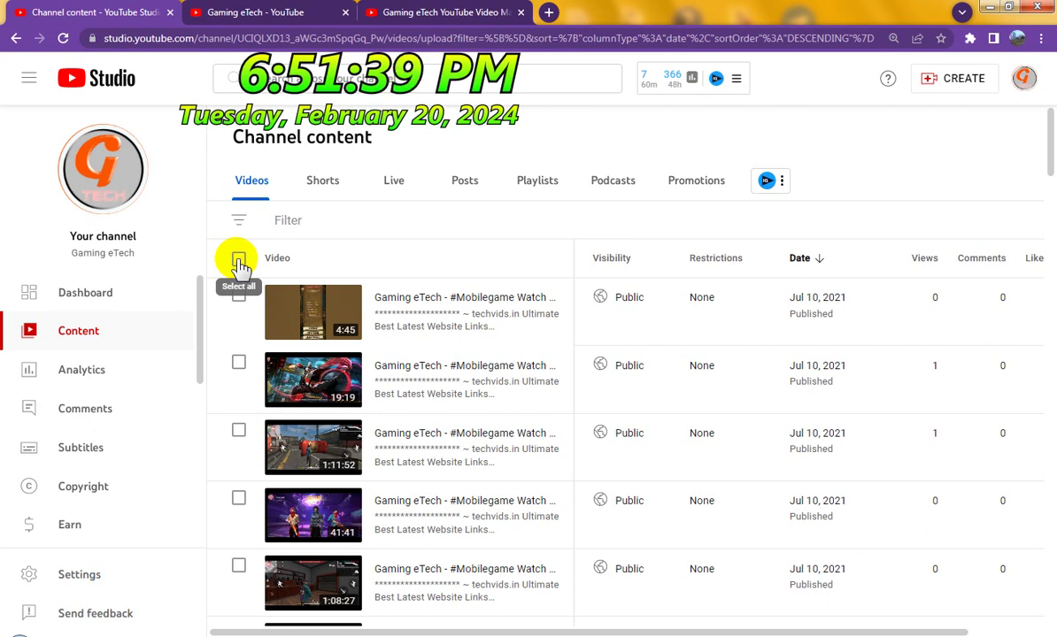
{"action": "left_click", "coordinate": [239, 261]}
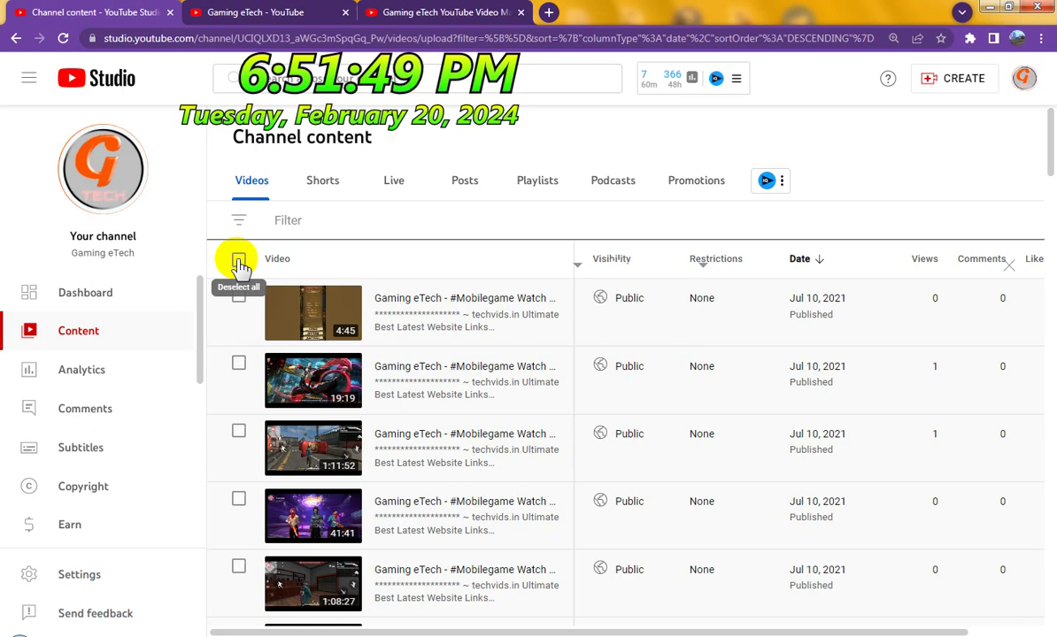
{"action": "left_click", "coordinate": [239, 262]}
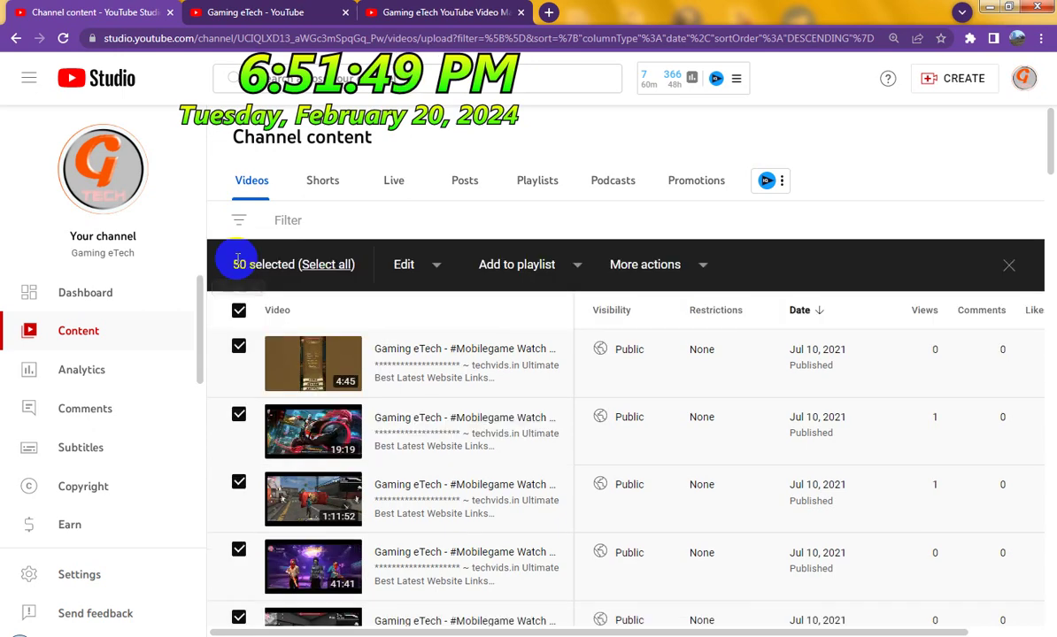
Open a bulk description edit for the selected videos and set the edit type to Insert at end.
{"action": "left_click", "coordinate": [437, 267]}
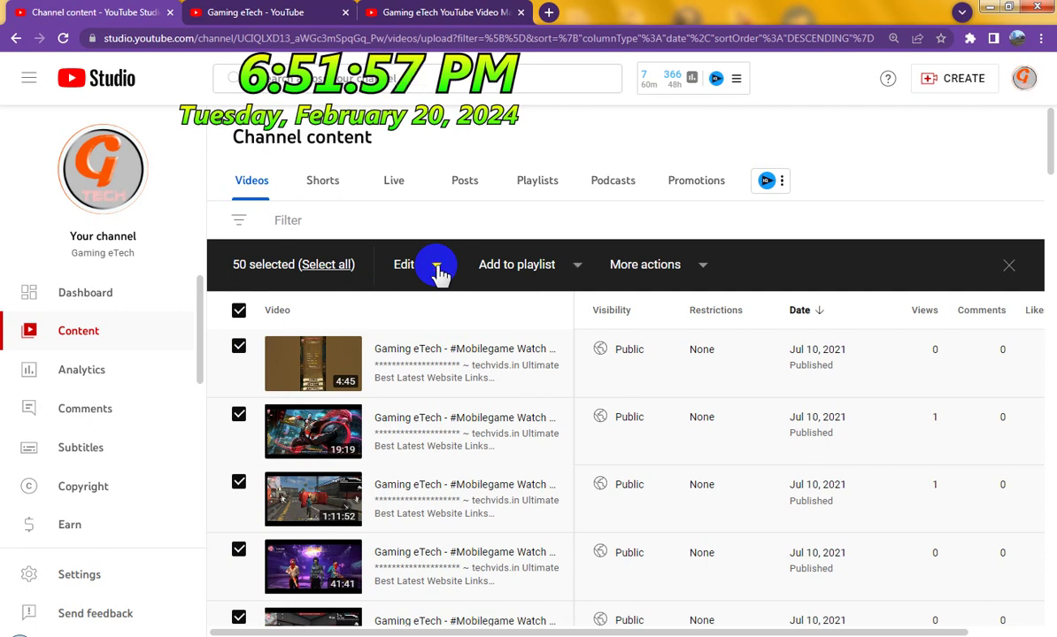
{"action": "left_click", "coordinate": [438, 269]}
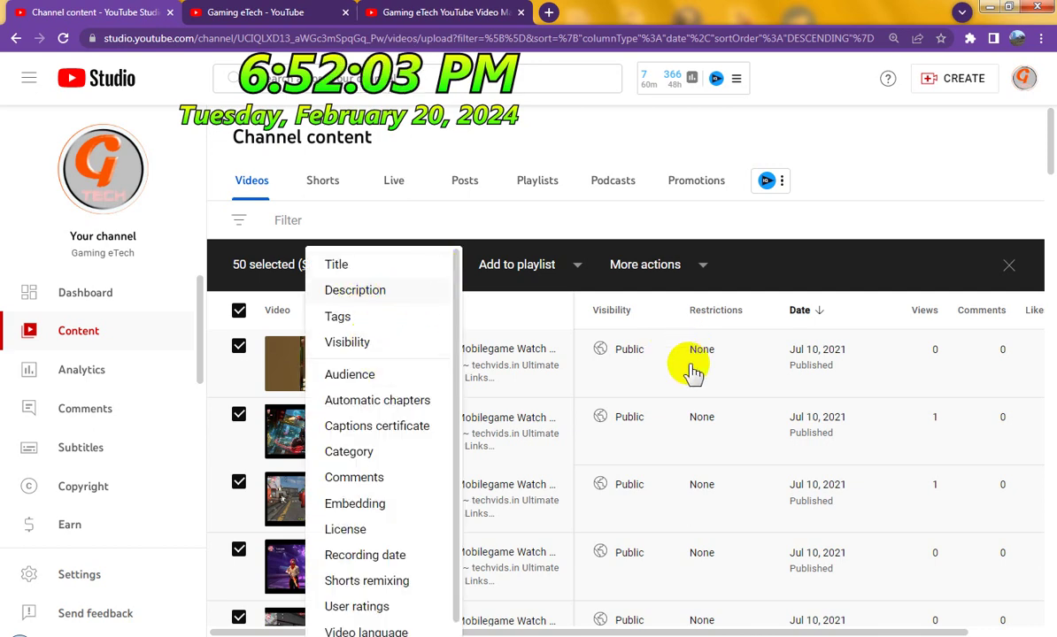
{"action": "key", "text": "Return"}
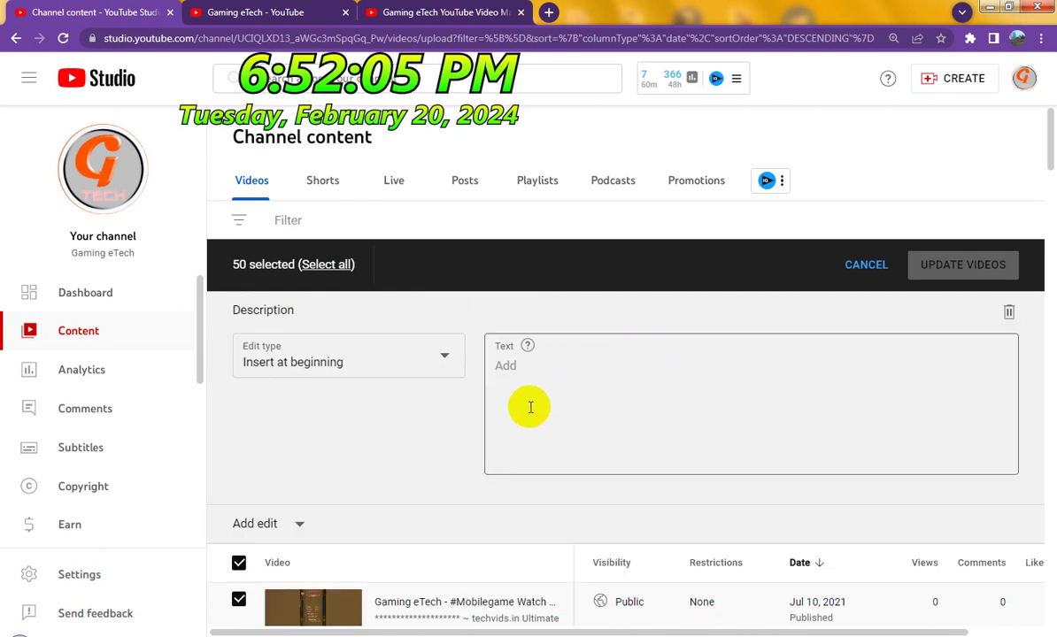
{"action": "left_click", "coordinate": [381, 363]}
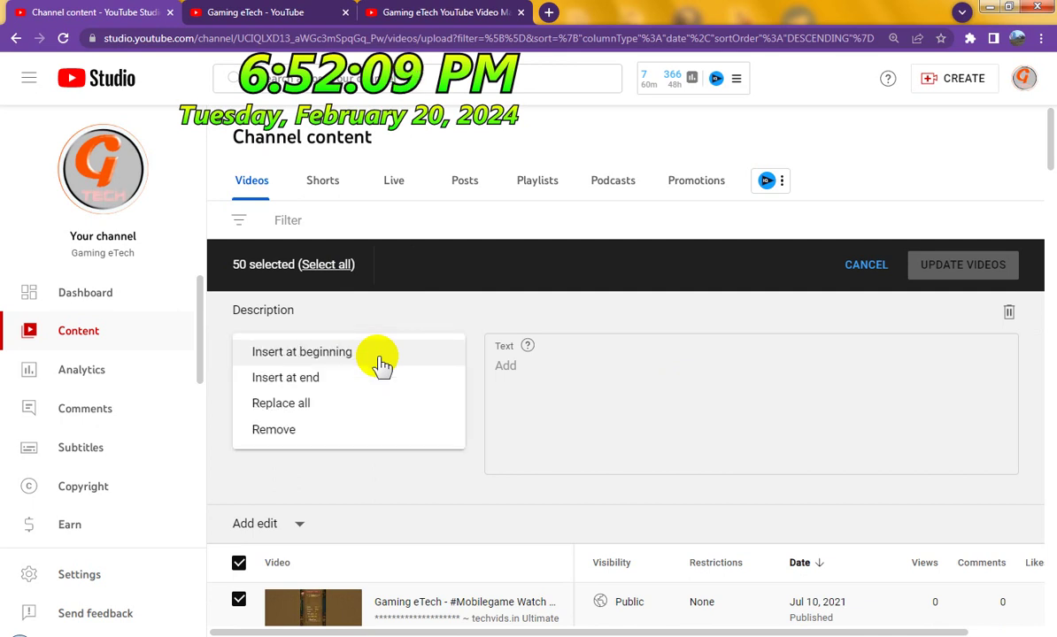
{"action": "left_click", "coordinate": [423, 381]}
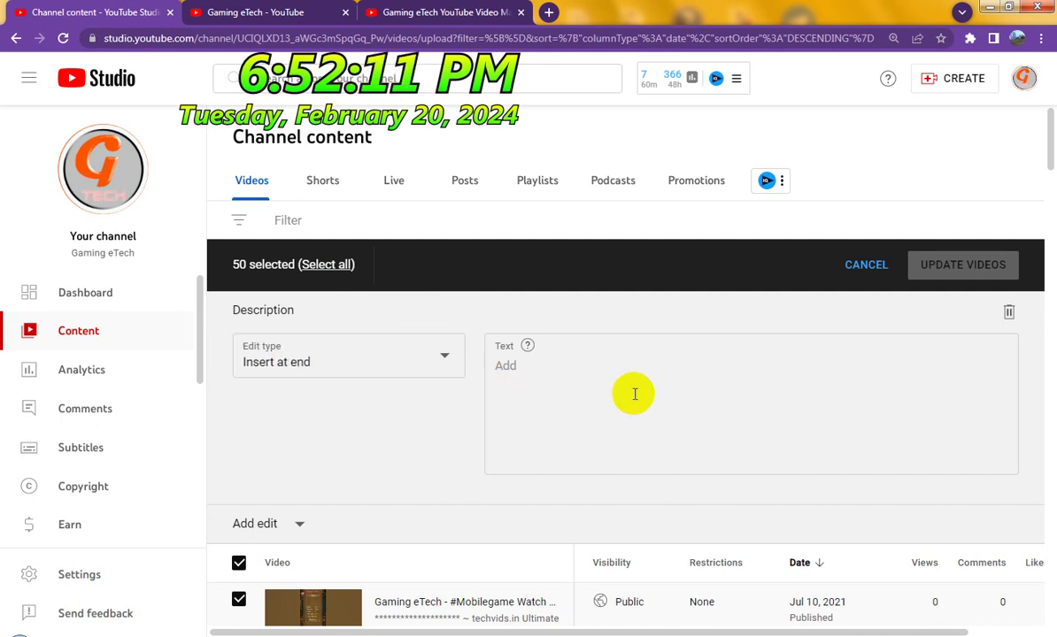
Add the copied playlist links as the text to insert, then apply the update to this page's videos, accepting its implications.
{"action": "left_click", "coordinate": [609, 398]}
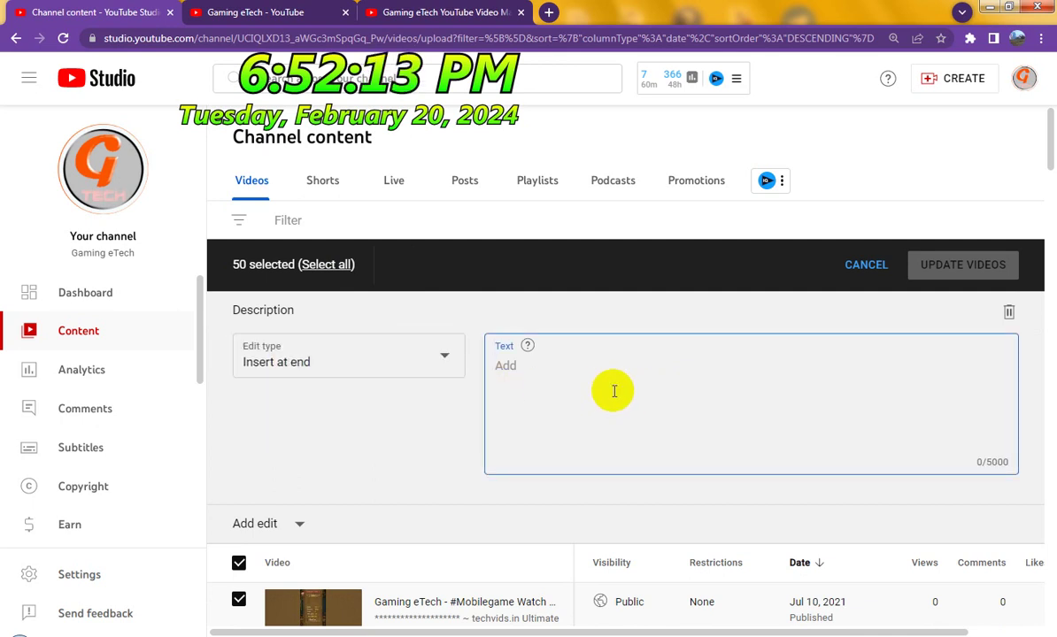
{"action": "right_click", "coordinate": [610, 389]}
{"action": "left_click", "coordinate": [769, 471]}
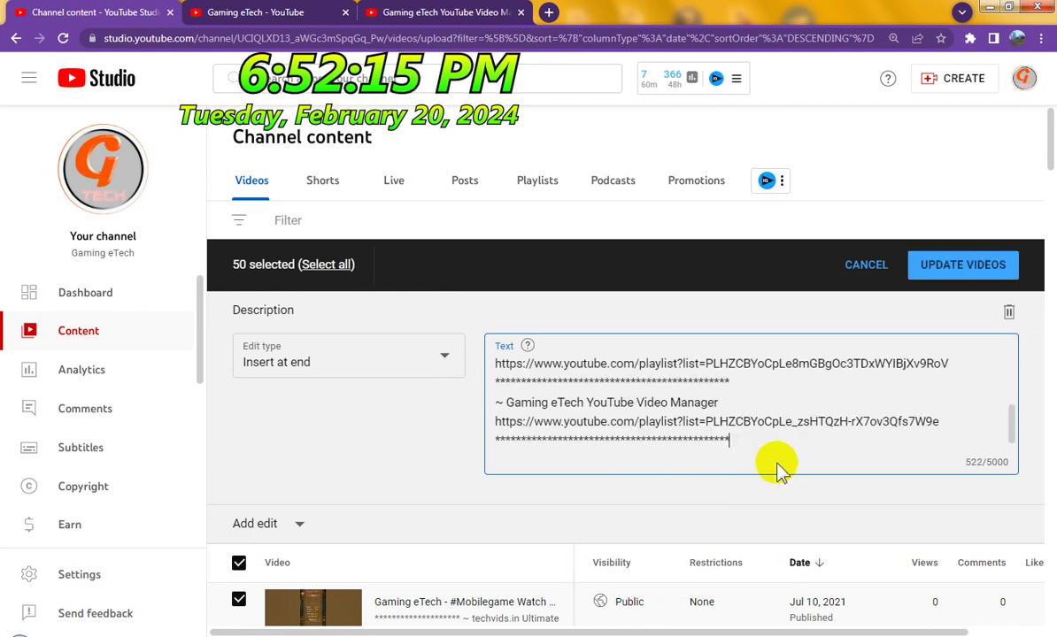
{"action": "left_click", "coordinate": [943, 270]}
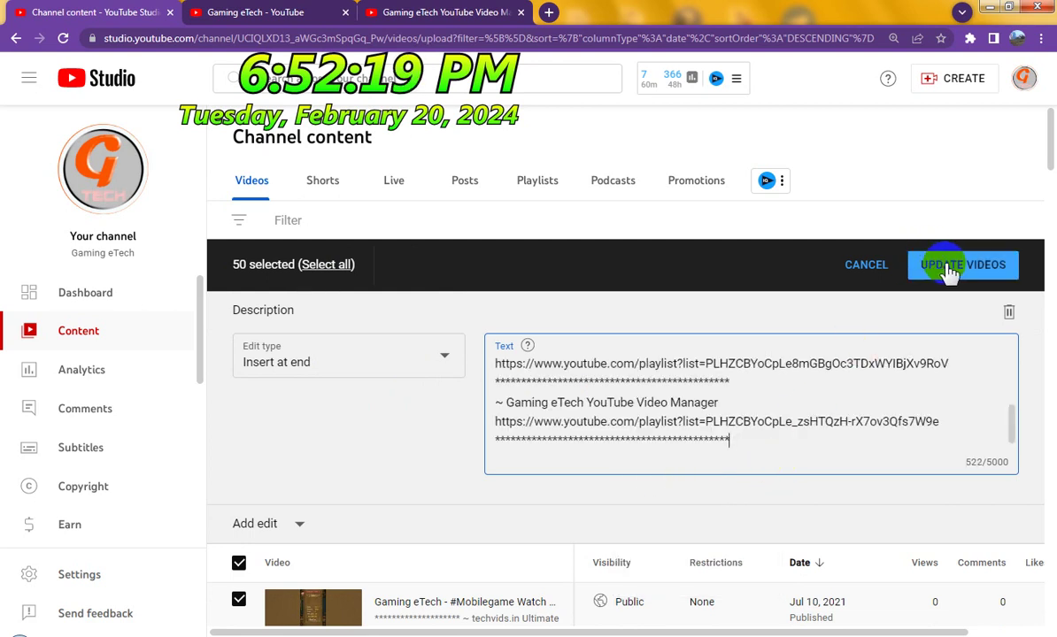
{"action": "left_click", "coordinate": [949, 268]}
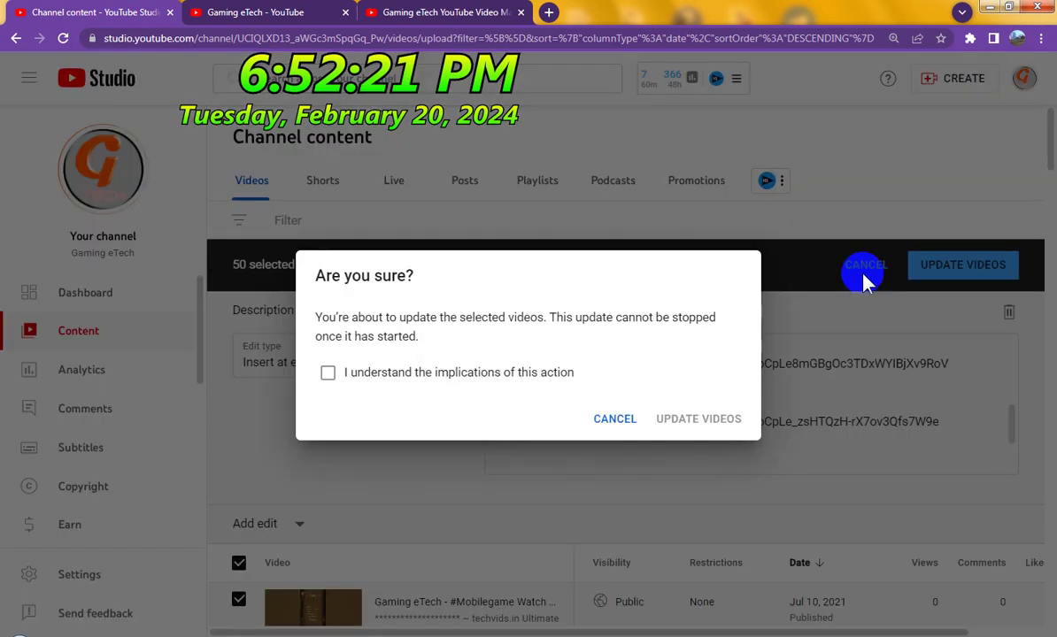
{"action": "left_click", "coordinate": [328, 374]}
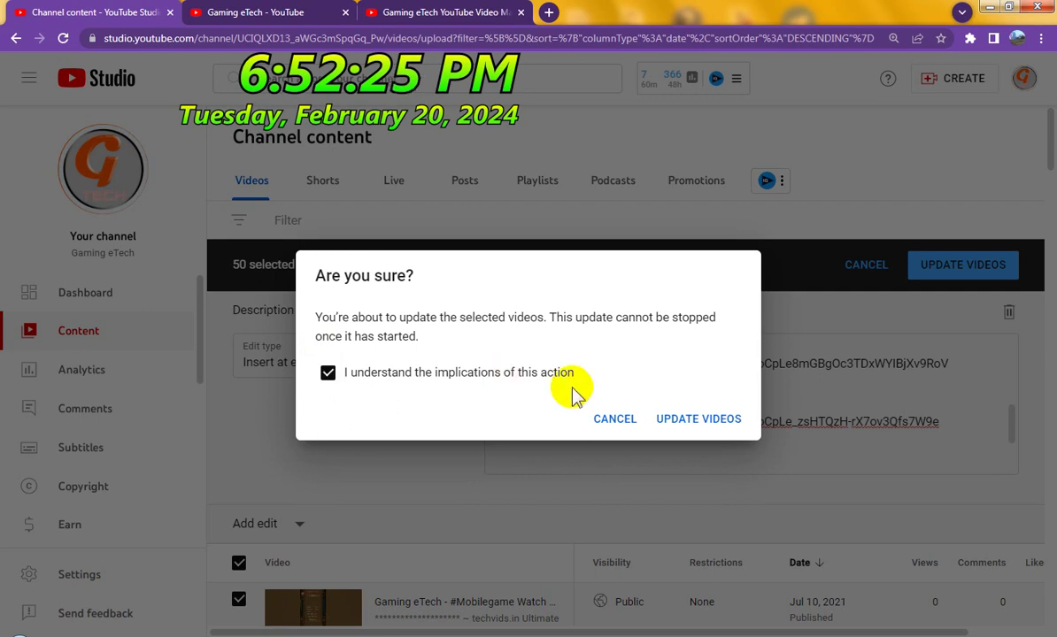
{"action": "left_click", "coordinate": [698, 420]}
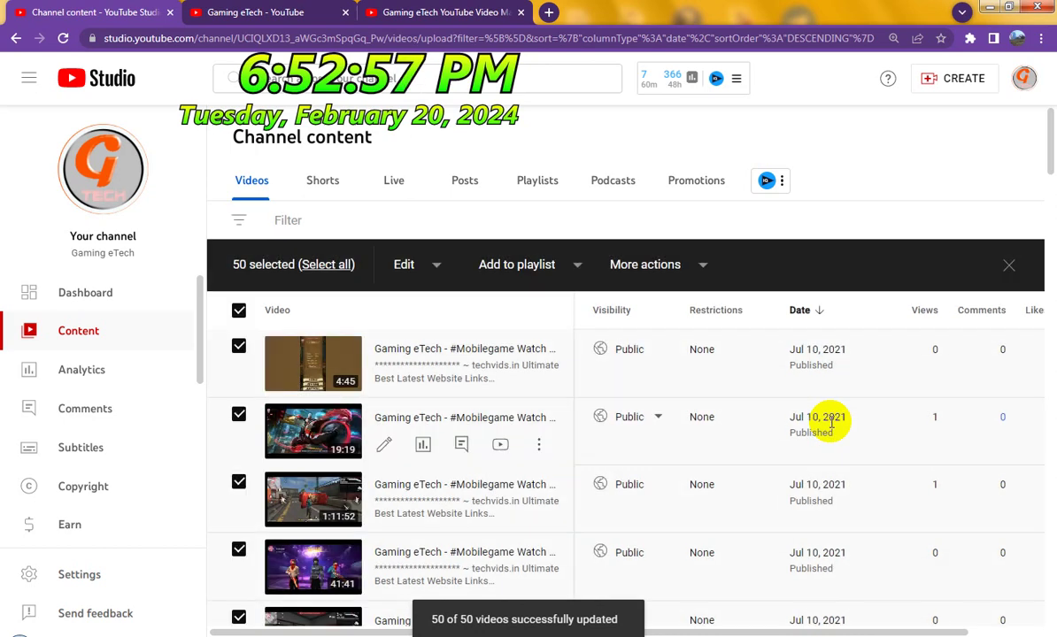
Move to the page after videos 151–200 in the video list and select every video on it.
{"action": "scroll", "coordinate": [831, 425], "scroll_direction": "down", "scroll_amount": 5}
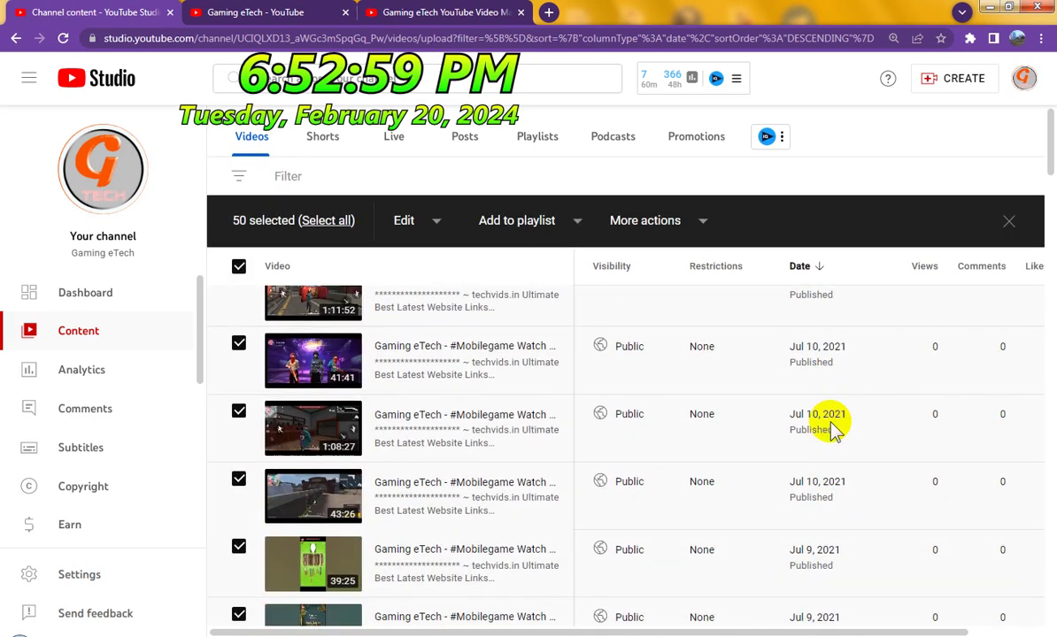
{"action": "scroll", "coordinate": [830, 426], "scroll_direction": "down", "scroll_amount": 10}
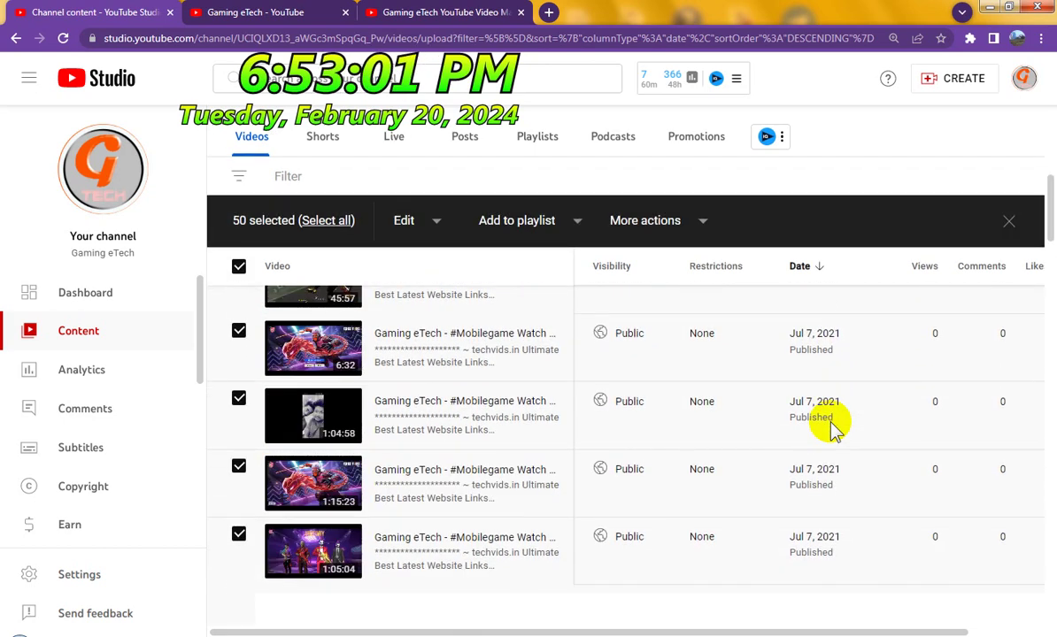
{"action": "scroll", "coordinate": [830, 425], "scroll_direction": "down", "scroll_amount": 8}
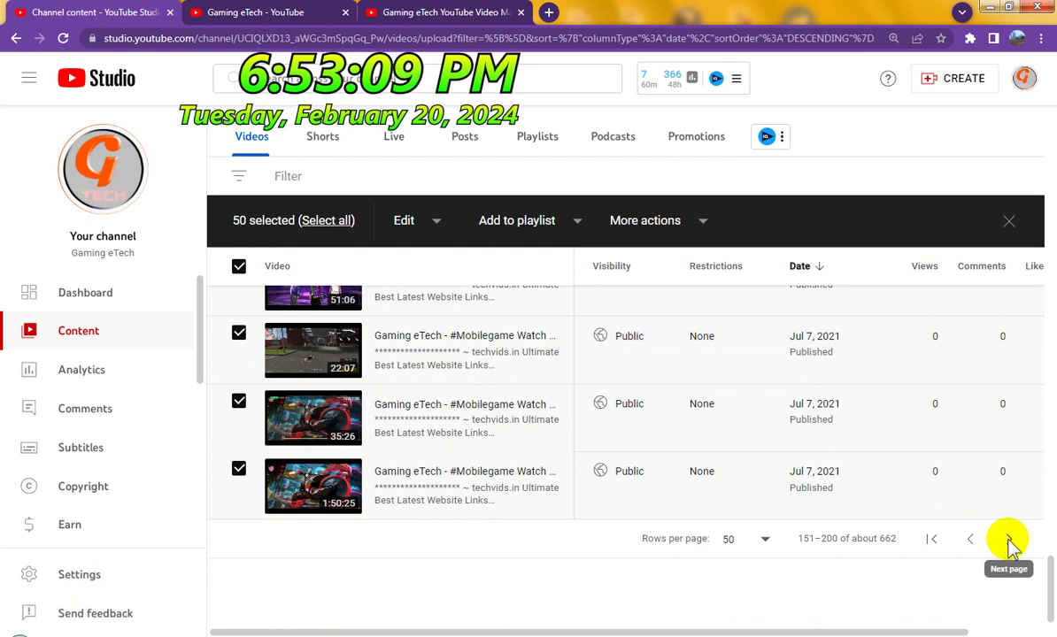
{"action": "left_click", "coordinate": [1009, 541]}
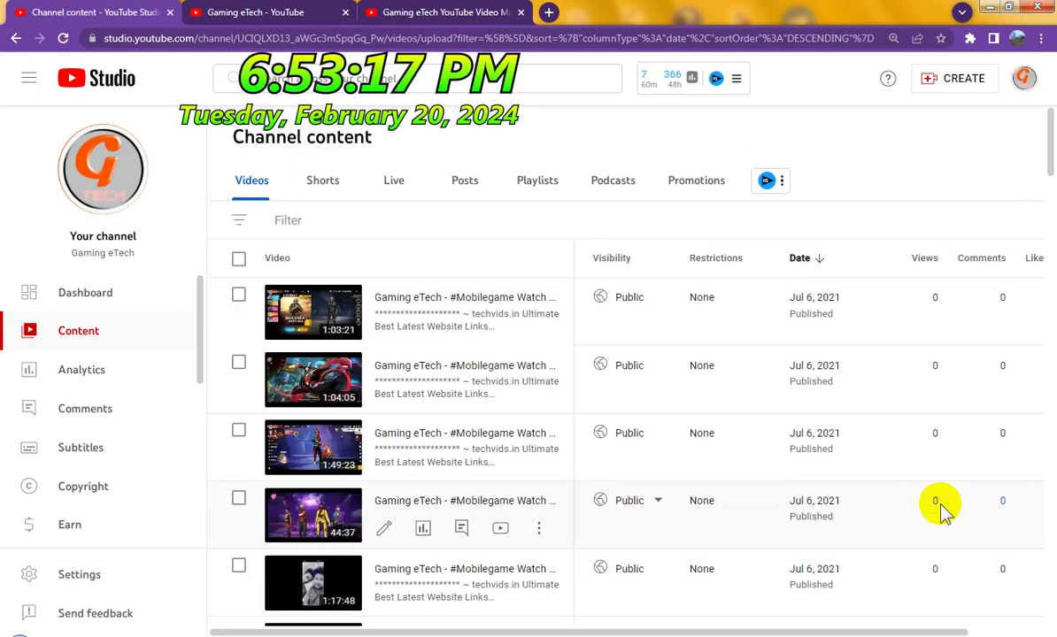
{"action": "left_click", "coordinate": [240, 260]}
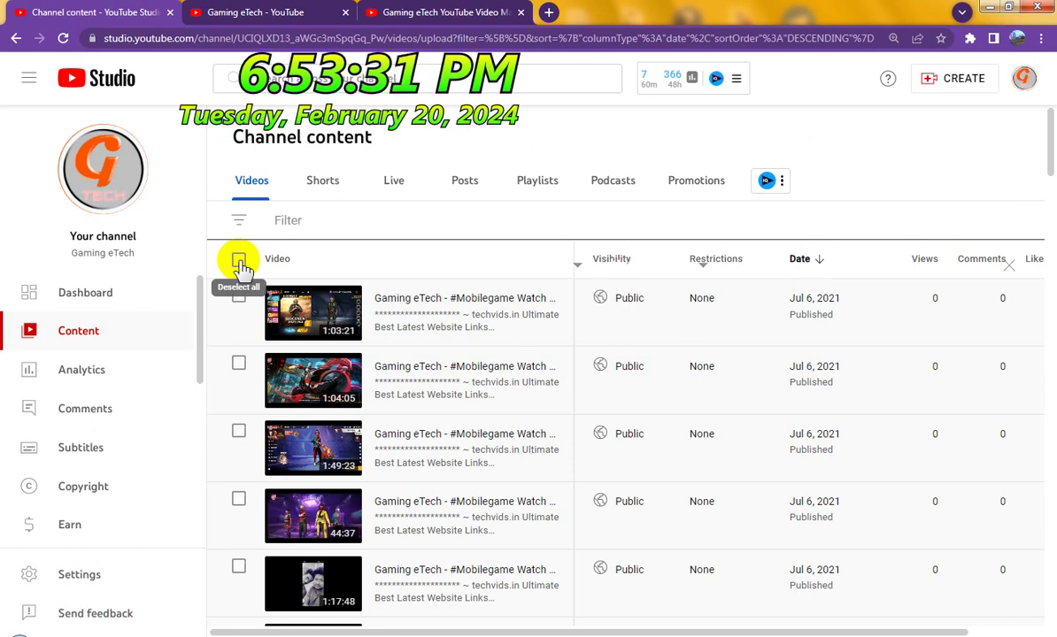
{"action": "left_click", "coordinate": [239, 263]}
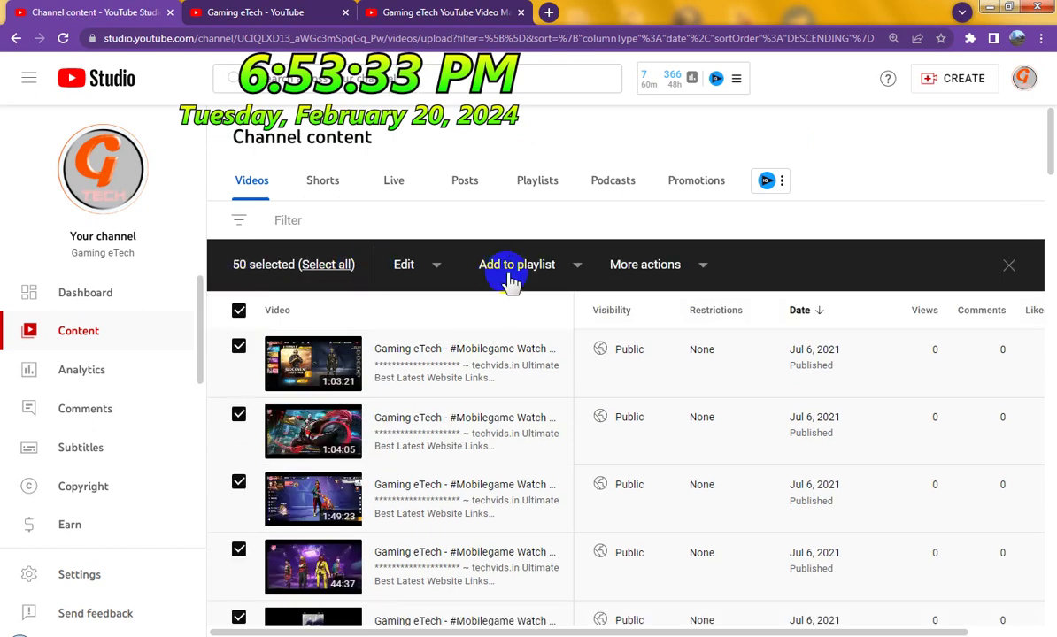
Open a bulk description edit for the selected videos and add the copied playlist links as text, keeping the Insert at beginning edit type.
{"action": "left_click", "coordinate": [438, 270]}
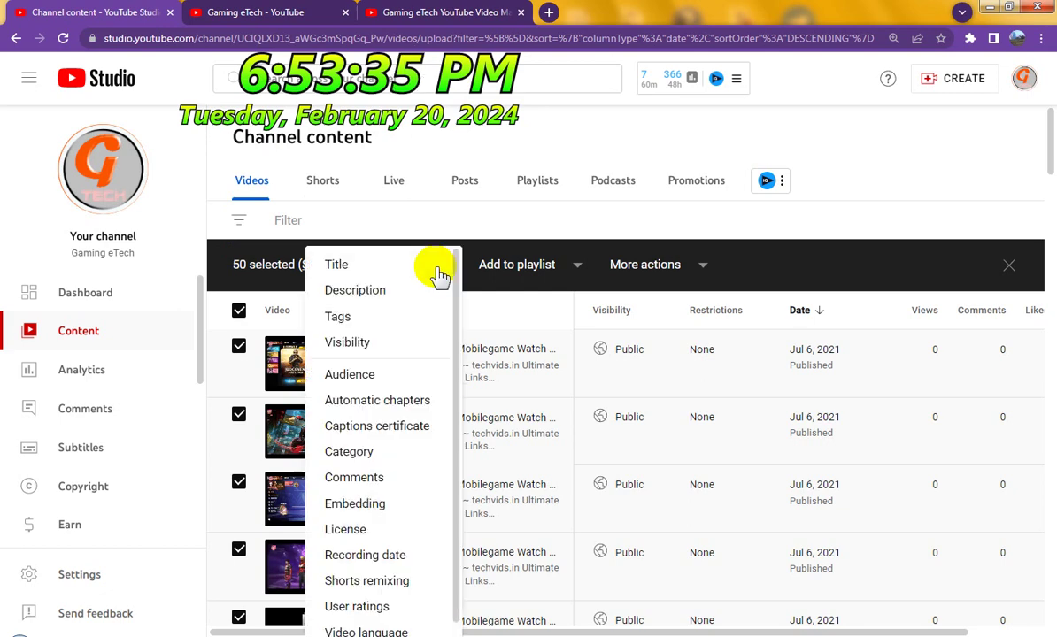
{"action": "left_click", "coordinate": [365, 299]}
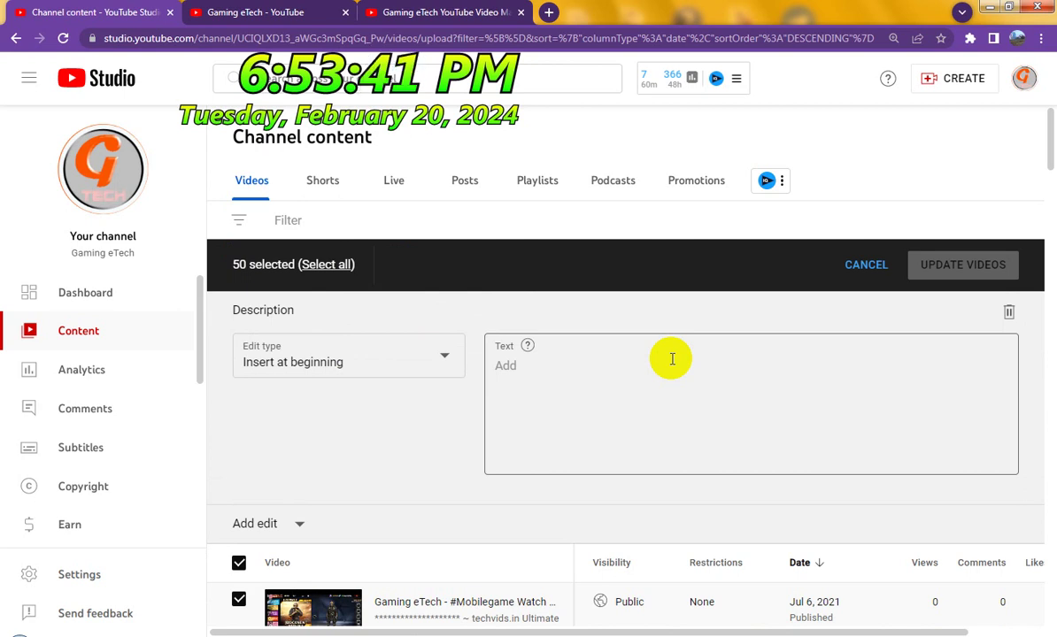
{"action": "left_click", "coordinate": [586, 386]}
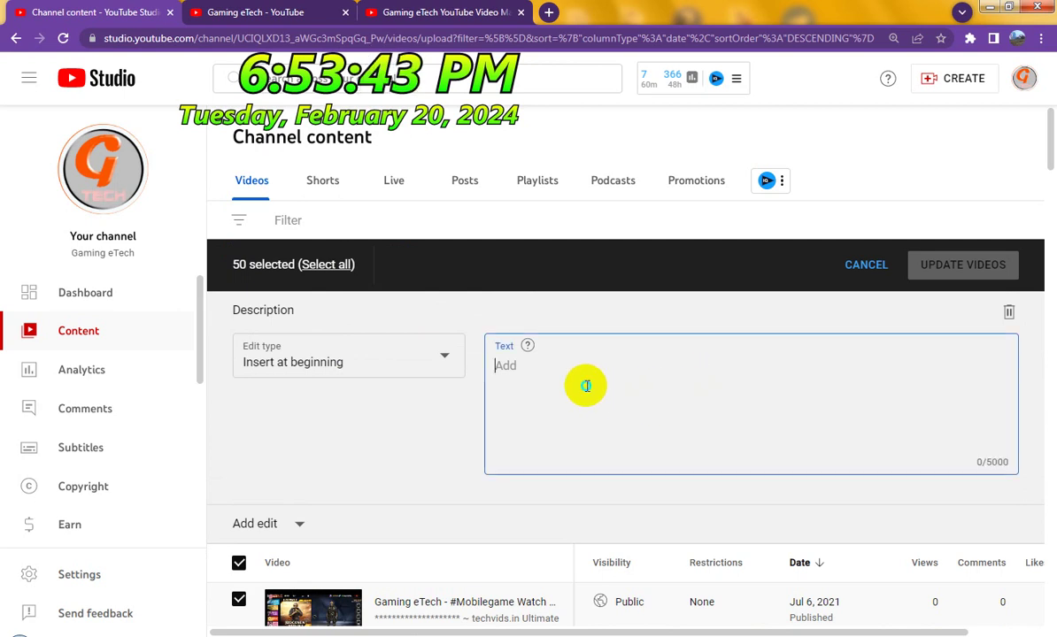
{"action": "right_click", "coordinate": [585, 386]}
{"action": "left_click", "coordinate": [623, 472]}
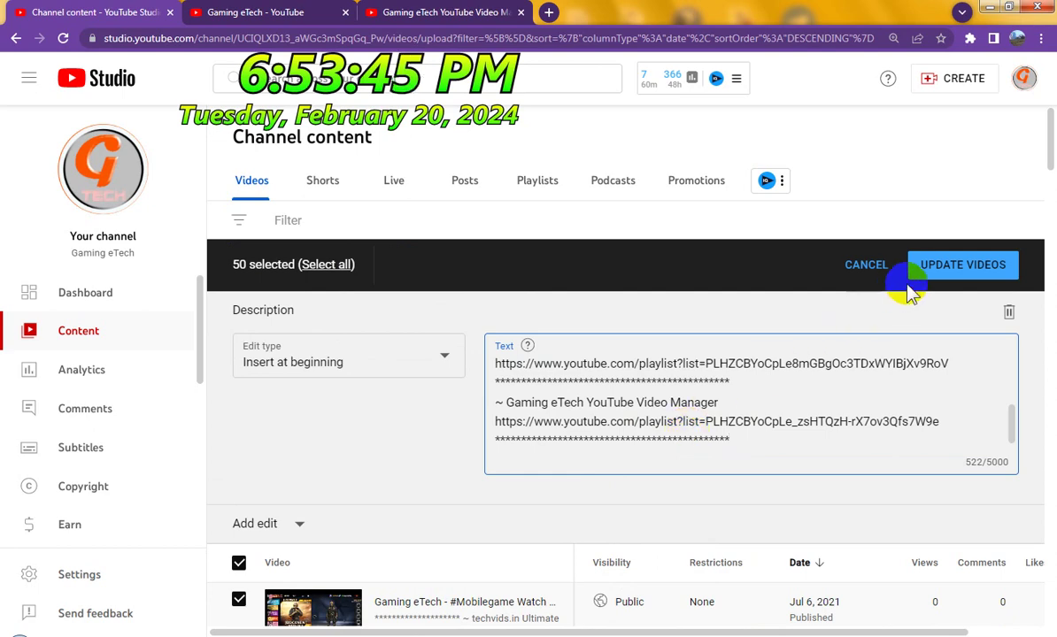
Apply the description update to the 50 selected videos, accepting the implications of the action.
{"action": "left_click", "coordinate": [938, 266]}
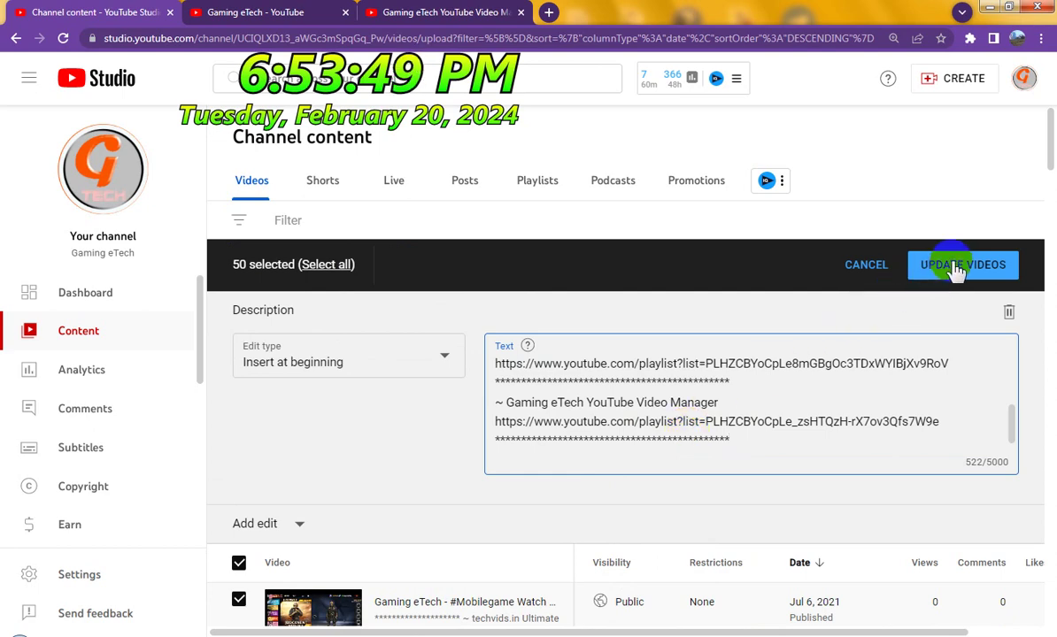
{"action": "left_click", "coordinate": [954, 267]}
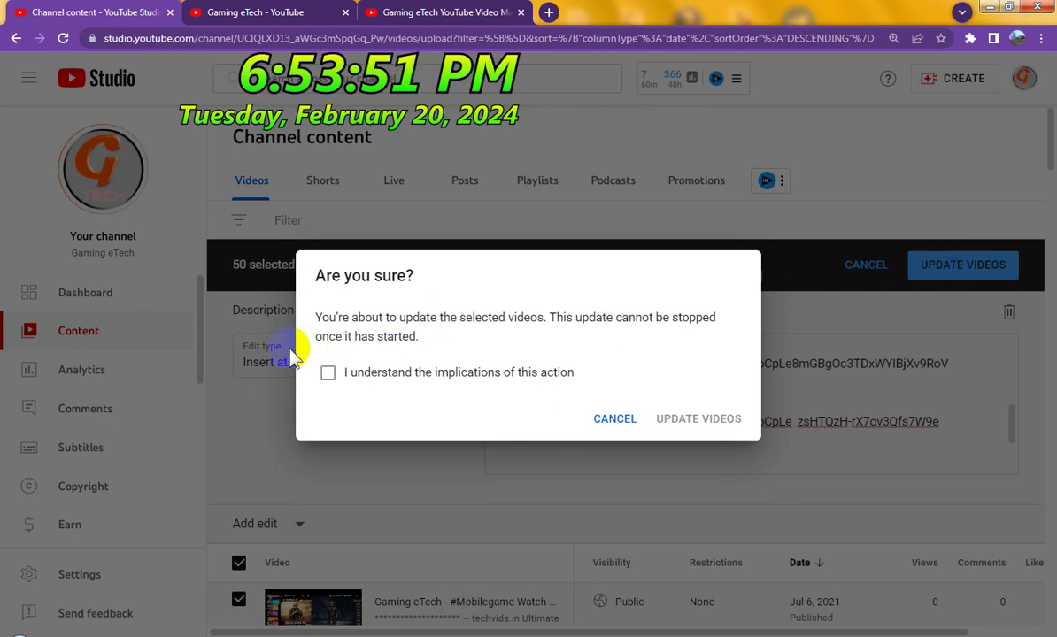
{"action": "left_click", "coordinate": [329, 376]}
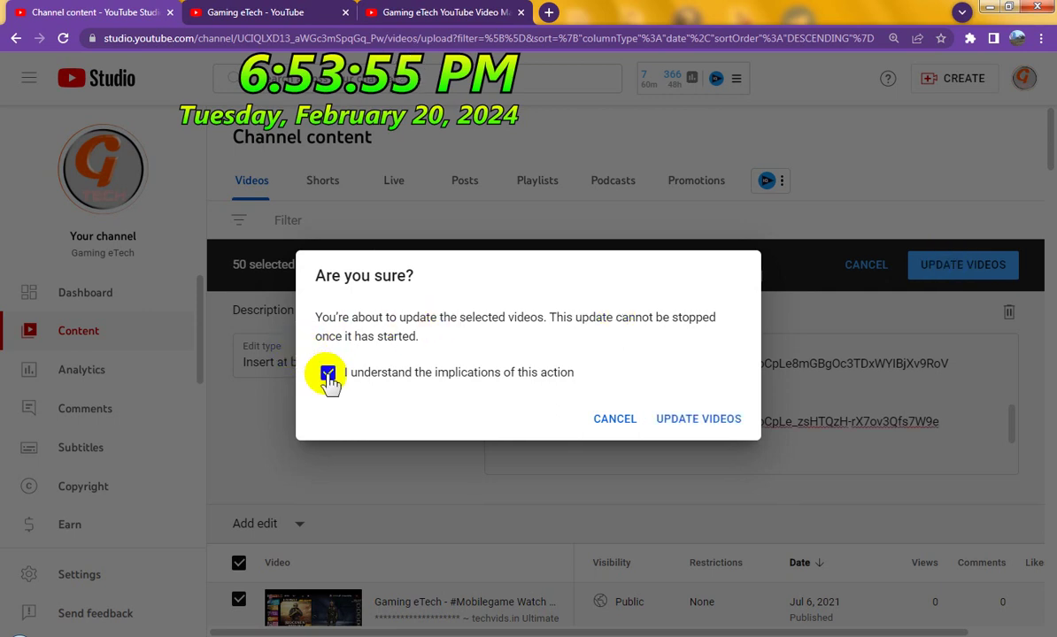
{"action": "left_click", "coordinate": [711, 421]}
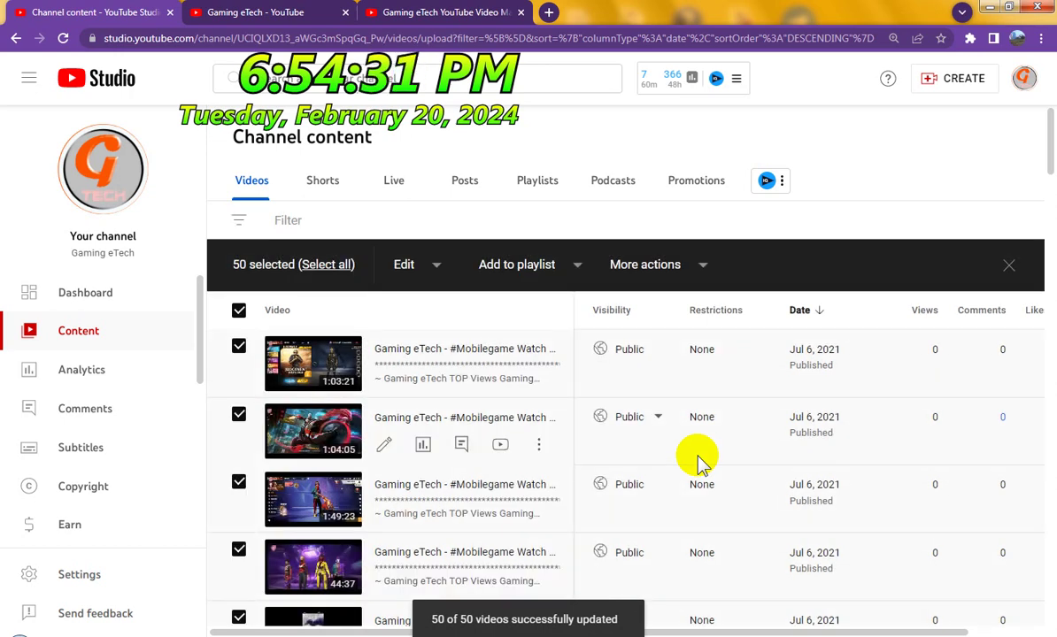
Go to the page after videos 201–250 in the video list and select all the videos on it.
{"action": "scroll", "coordinate": [699, 461], "scroll_direction": "down", "scroll_amount": 1}
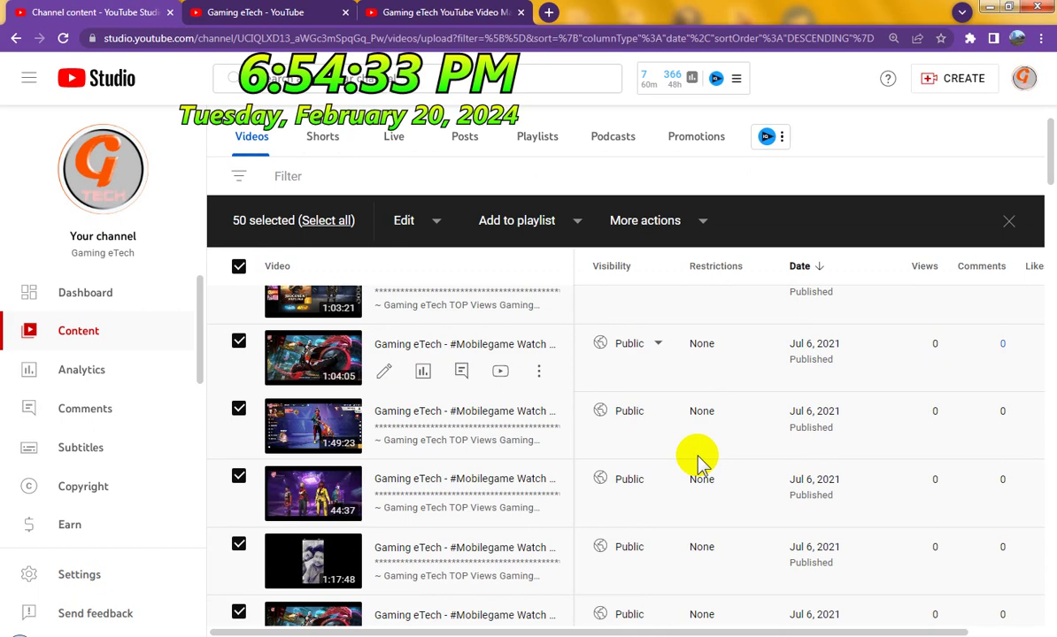
{"action": "scroll", "coordinate": [699, 461], "scroll_direction": "down", "scroll_amount": 3}
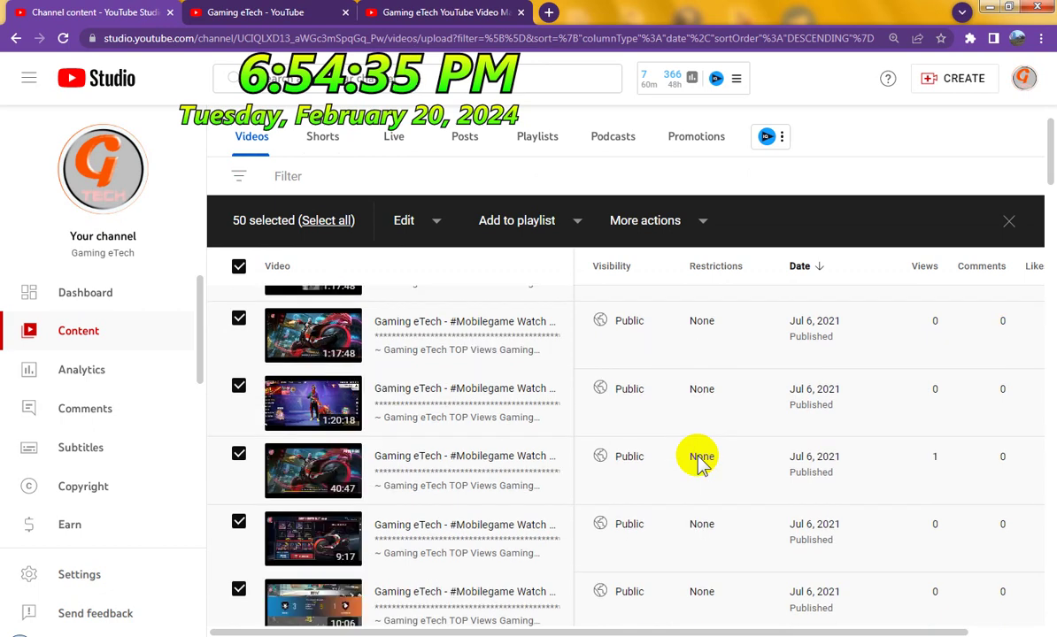
{"action": "scroll", "coordinate": [763, 504], "scroll_direction": "down", "scroll_amount": 10}
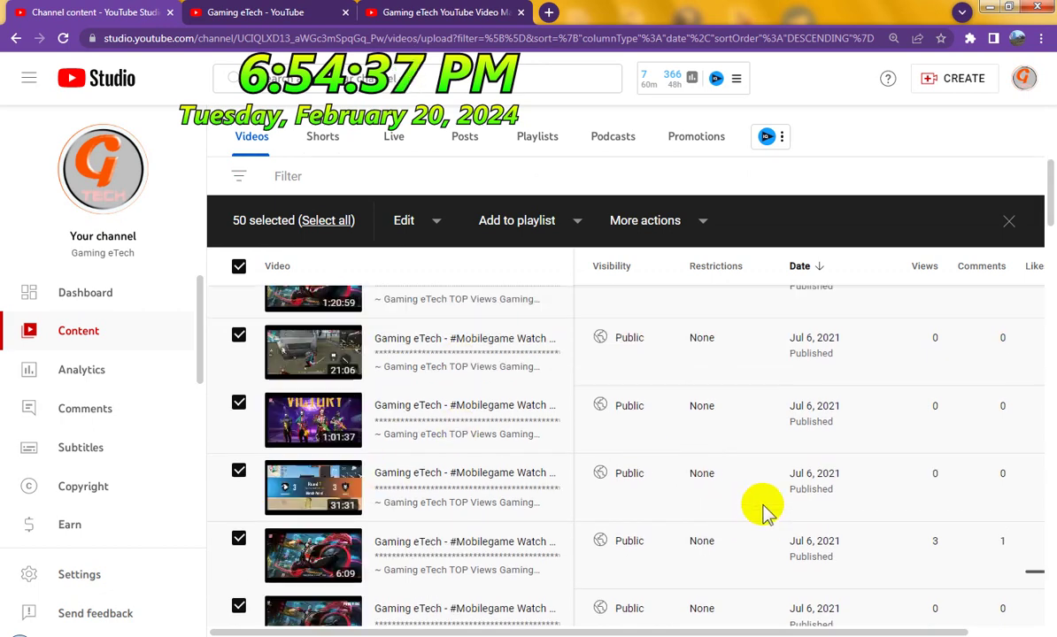
{"action": "scroll", "coordinate": [763, 509], "scroll_direction": "down", "scroll_amount": 5}
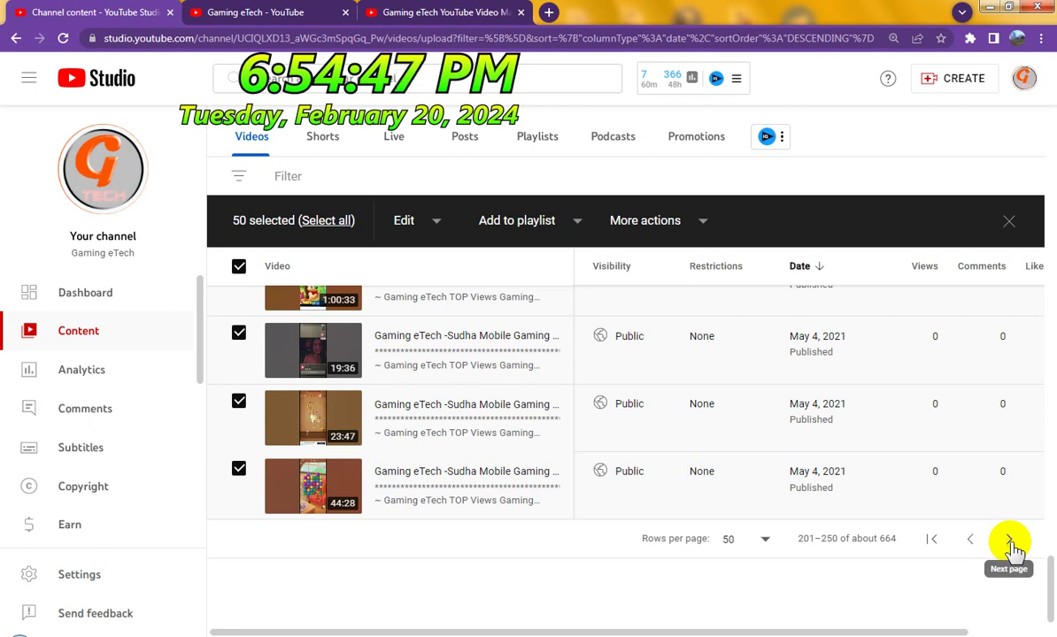
{"action": "left_click", "coordinate": [1010, 541]}
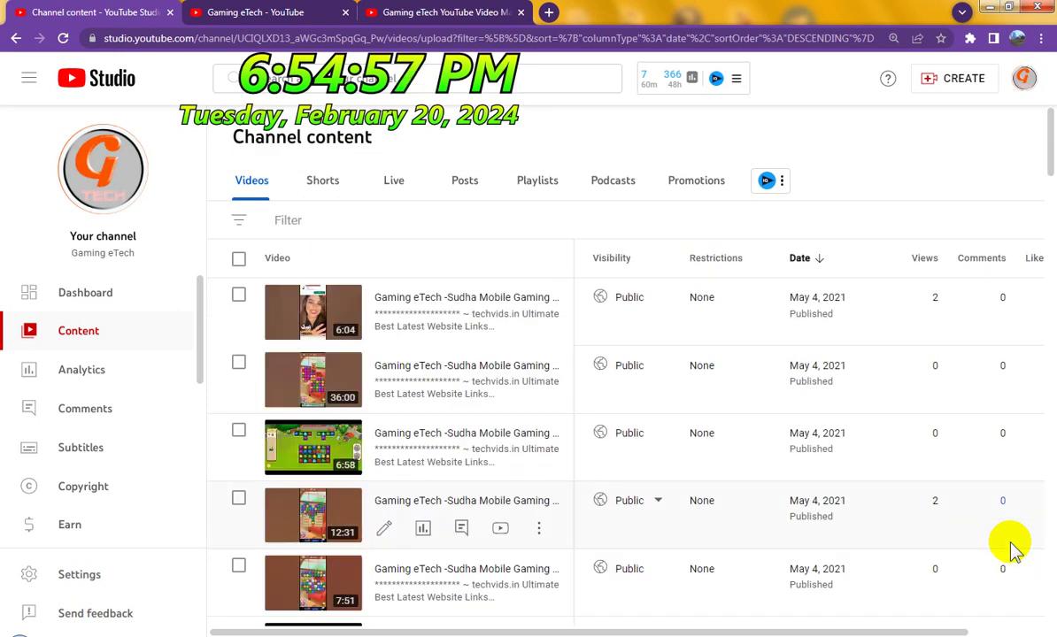
{"action": "left_click", "coordinate": [240, 260]}
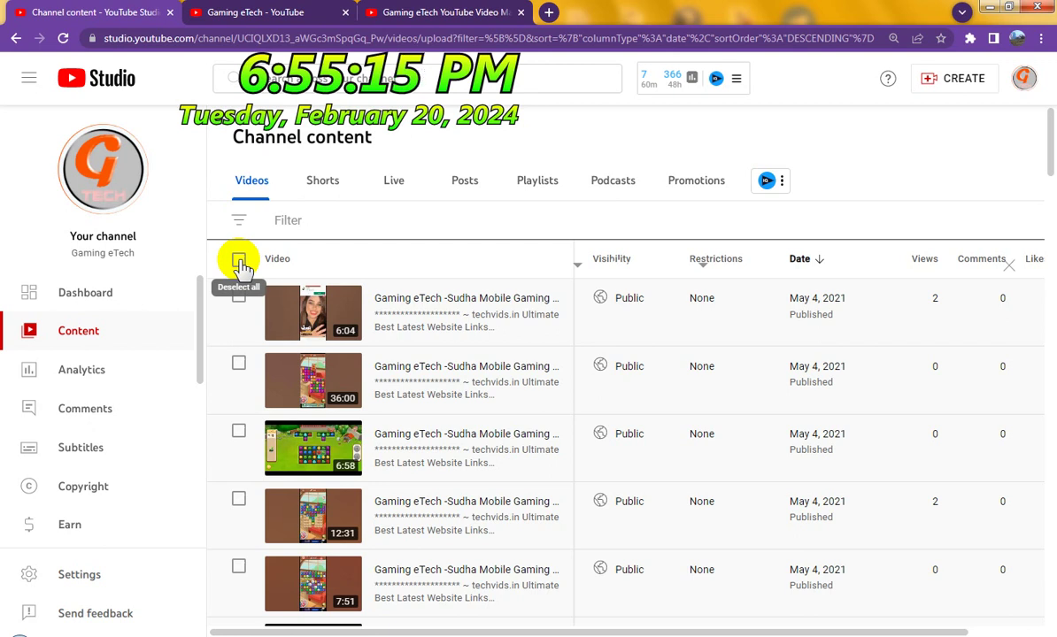
{"action": "left_click", "coordinate": [239, 262]}
Start a bulk description edit for the selected videos with the edit type Insert at end.
{"action": "left_click", "coordinate": [437, 265]}
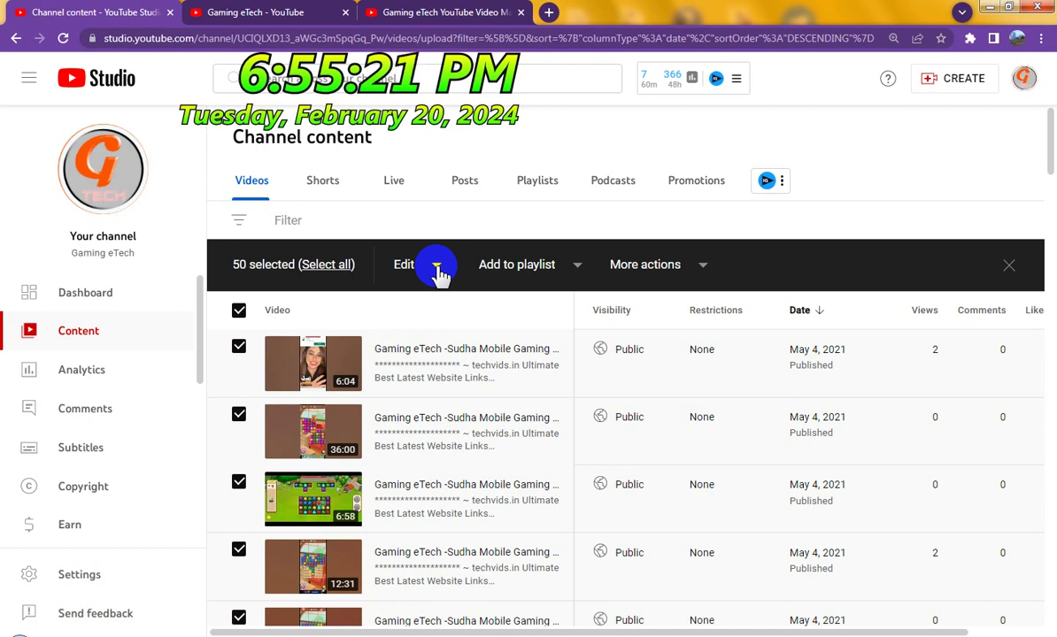
{"action": "left_click", "coordinate": [437, 267]}
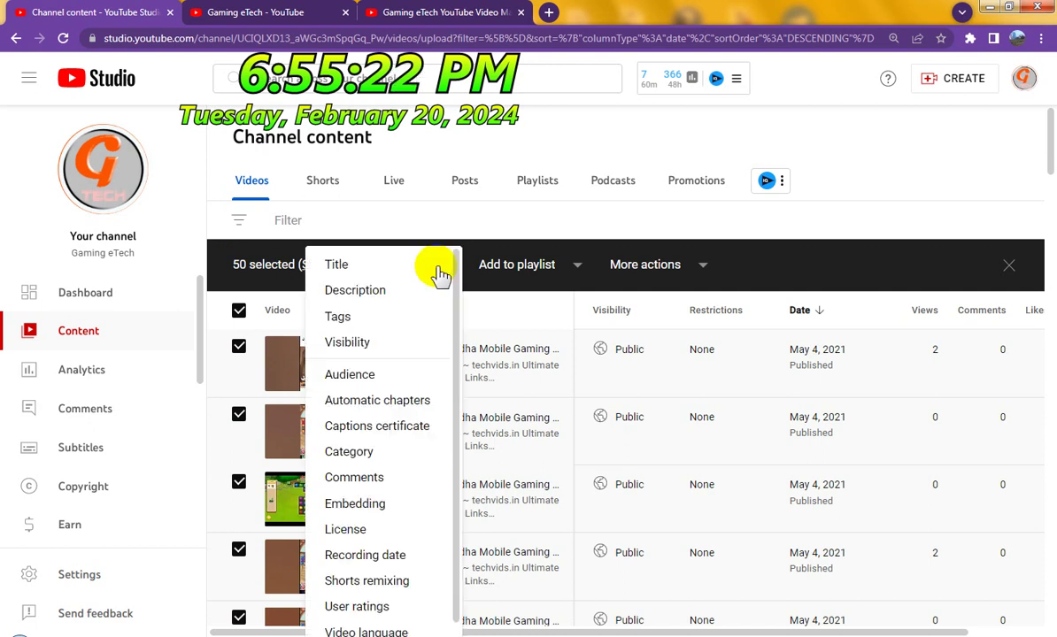
{"action": "left_click", "coordinate": [370, 299]}
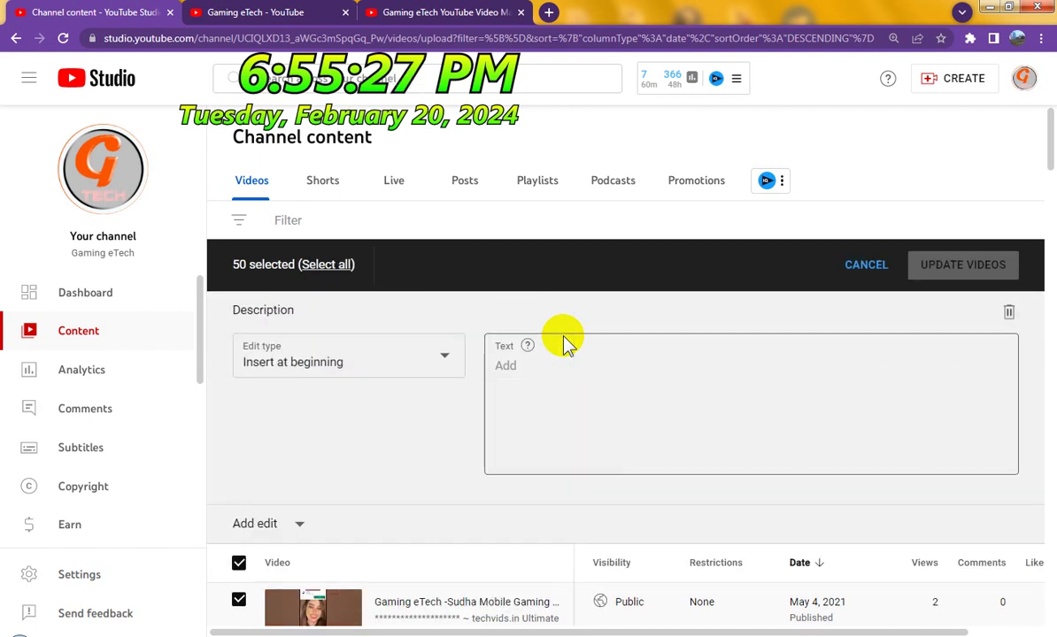
{"action": "left_click", "coordinate": [321, 370]}
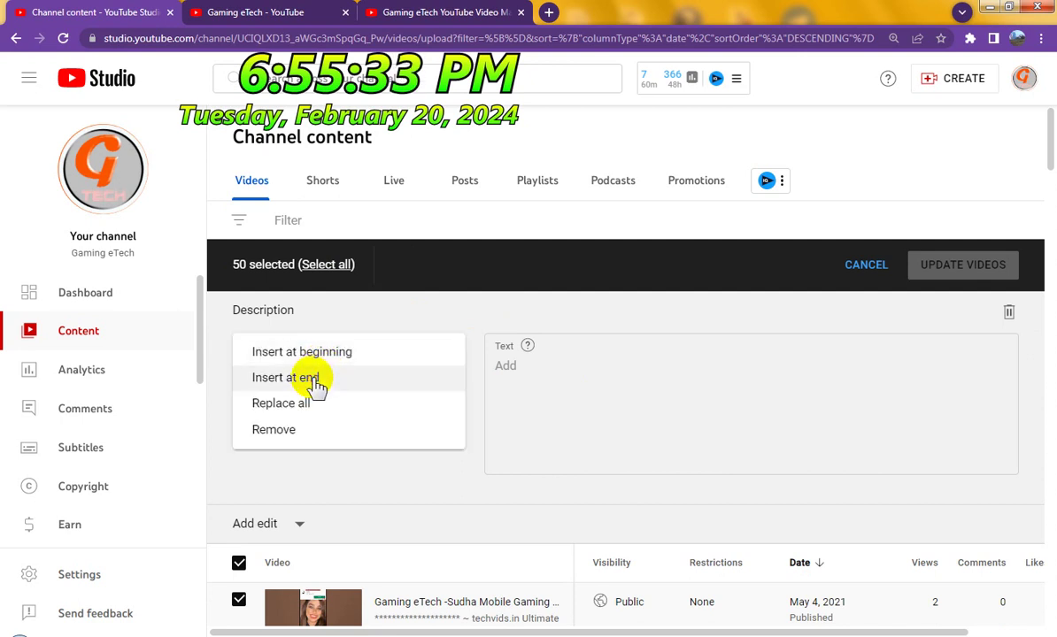
{"action": "left_click", "coordinate": [316, 379]}
Paste the copied playlist links as the text to insert and update the selected videos, accepting the implications.
{"action": "left_click", "coordinate": [611, 380]}
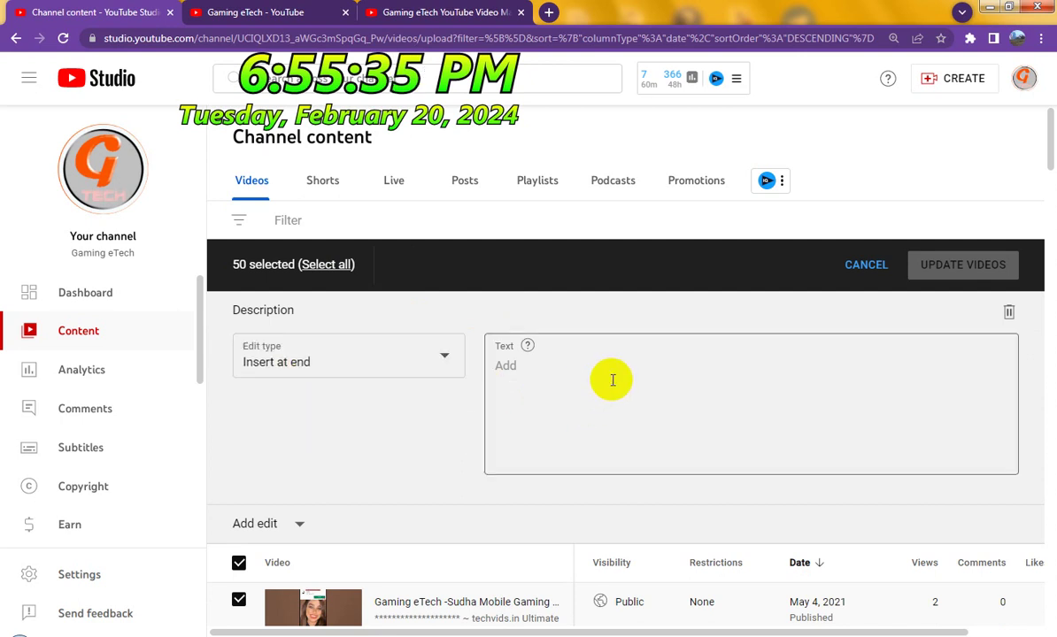
{"action": "right_click", "coordinate": [609, 384]}
{"action": "left_click", "coordinate": [656, 466]}
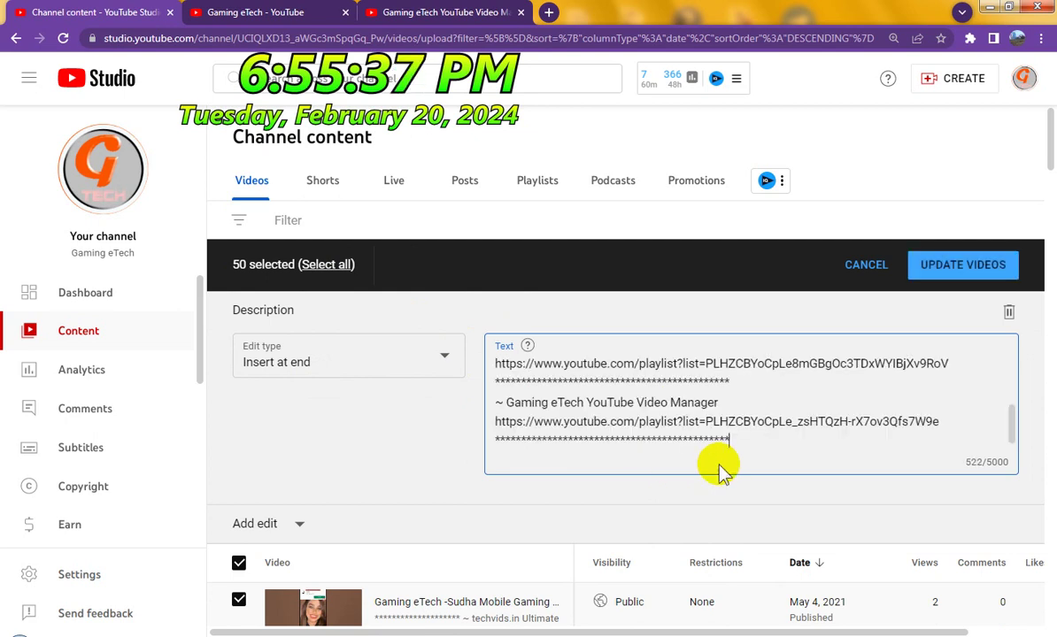
{"action": "left_click", "coordinate": [940, 268]}
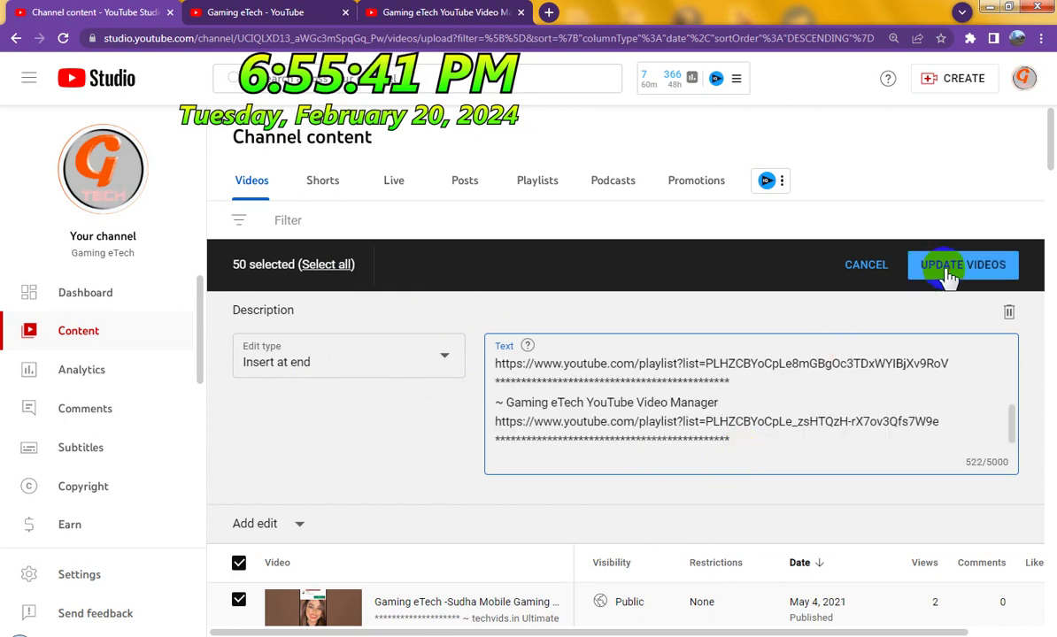
{"action": "left_click", "coordinate": [947, 276]}
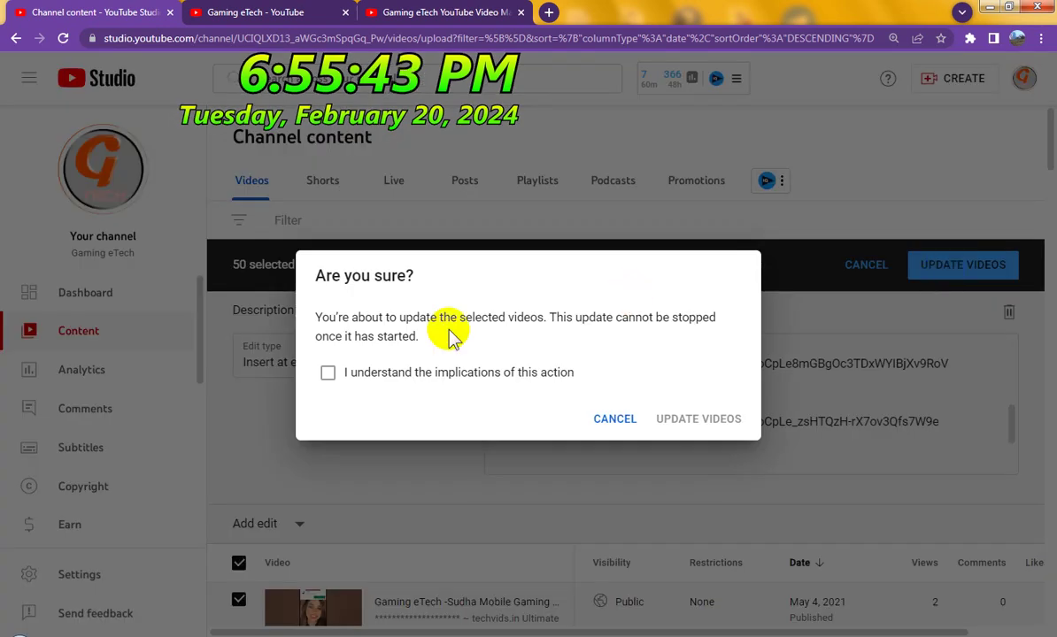
{"action": "left_click", "coordinate": [328, 373]}
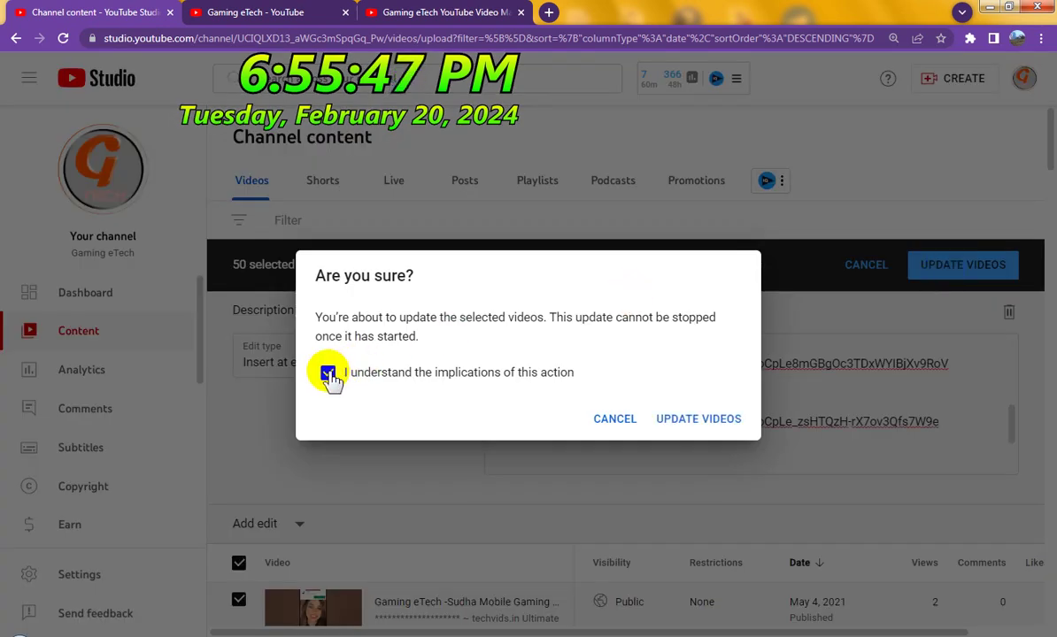
{"action": "left_click", "coordinate": [700, 420]}
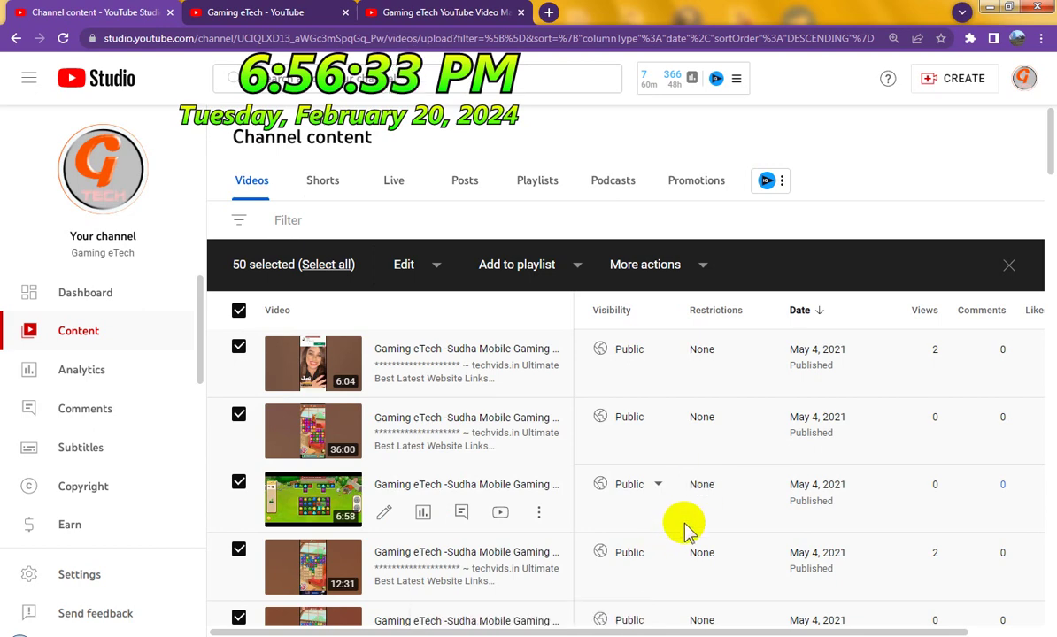
Advance to the page after videos 251–300 in the video list and select every video on it.
{"action": "scroll", "coordinate": [718, 522], "scroll_direction": "down", "scroll_amount": 3}
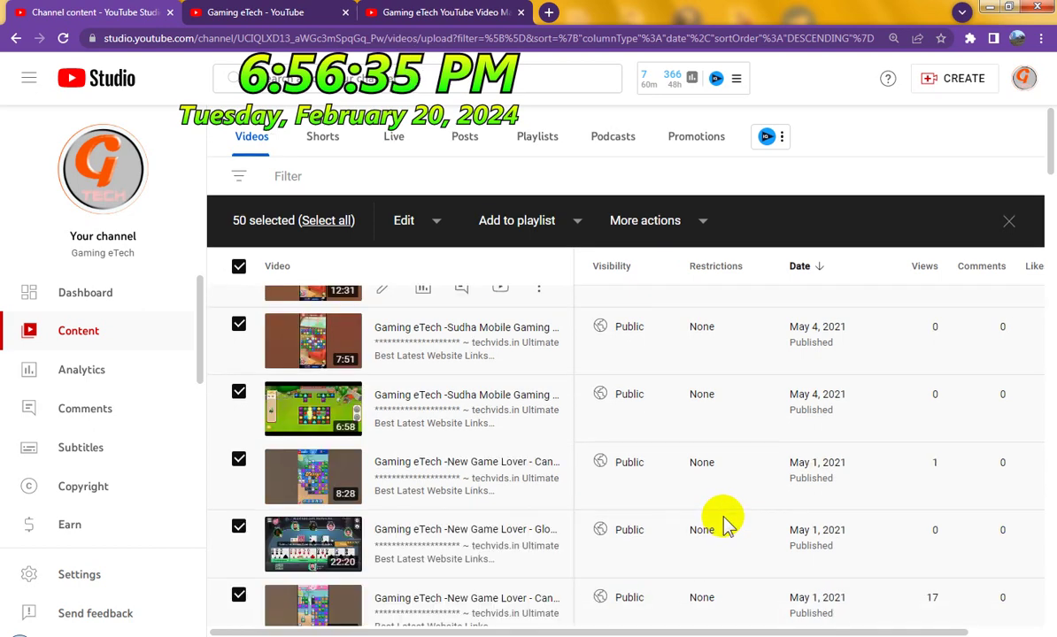
{"action": "scroll", "coordinate": [721, 523], "scroll_direction": "down", "scroll_amount": 5}
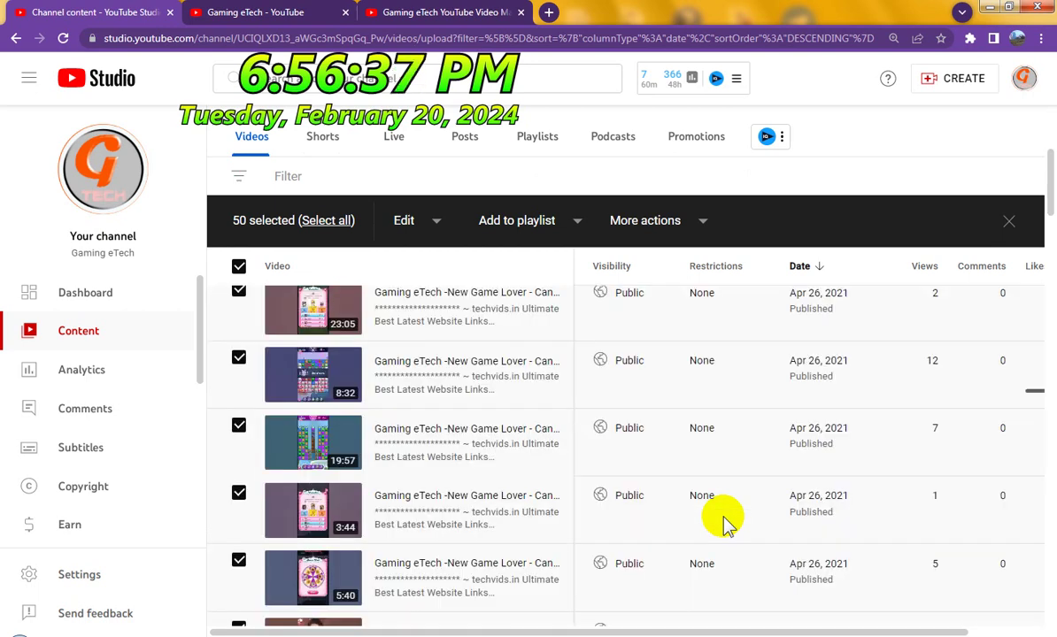
{"action": "scroll", "coordinate": [723, 522], "scroll_direction": "down", "scroll_amount": 5}
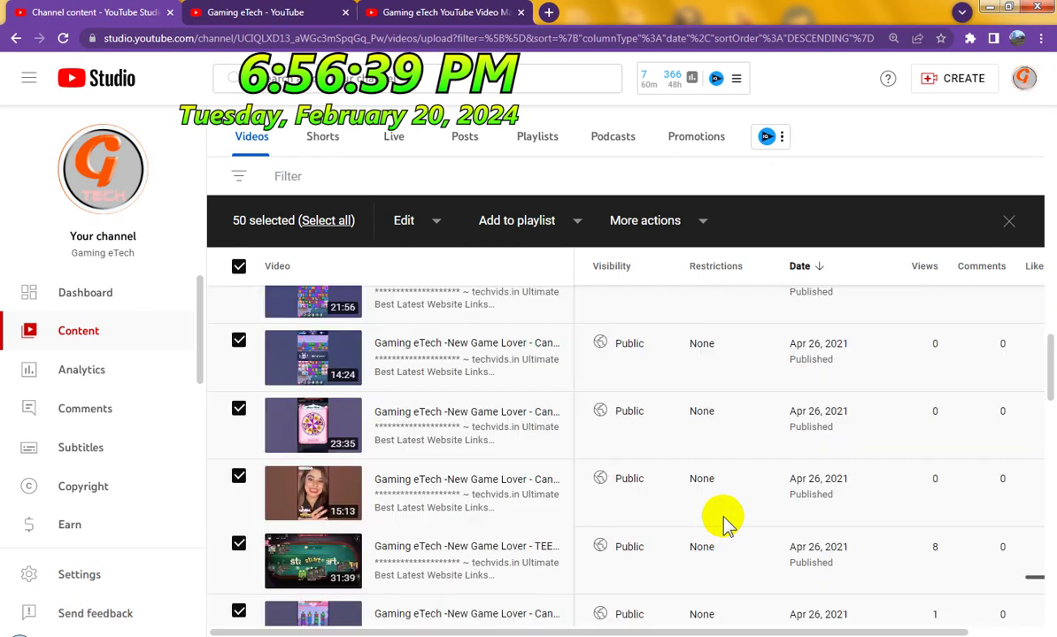
{"action": "scroll", "coordinate": [723, 522], "scroll_direction": "down", "scroll_amount": 5}
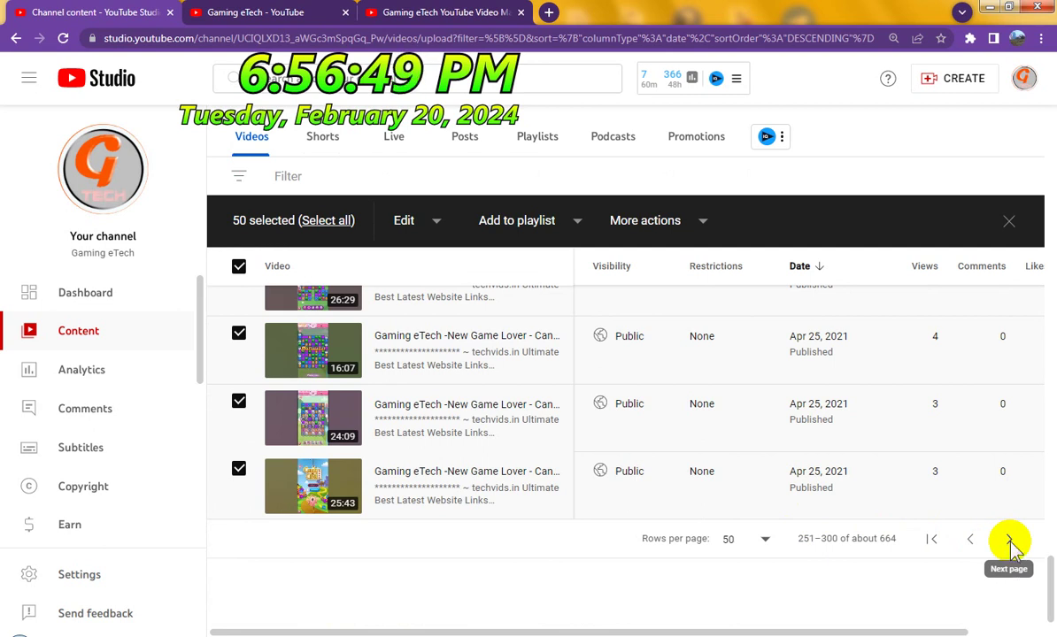
{"action": "left_click", "coordinate": [1010, 542]}
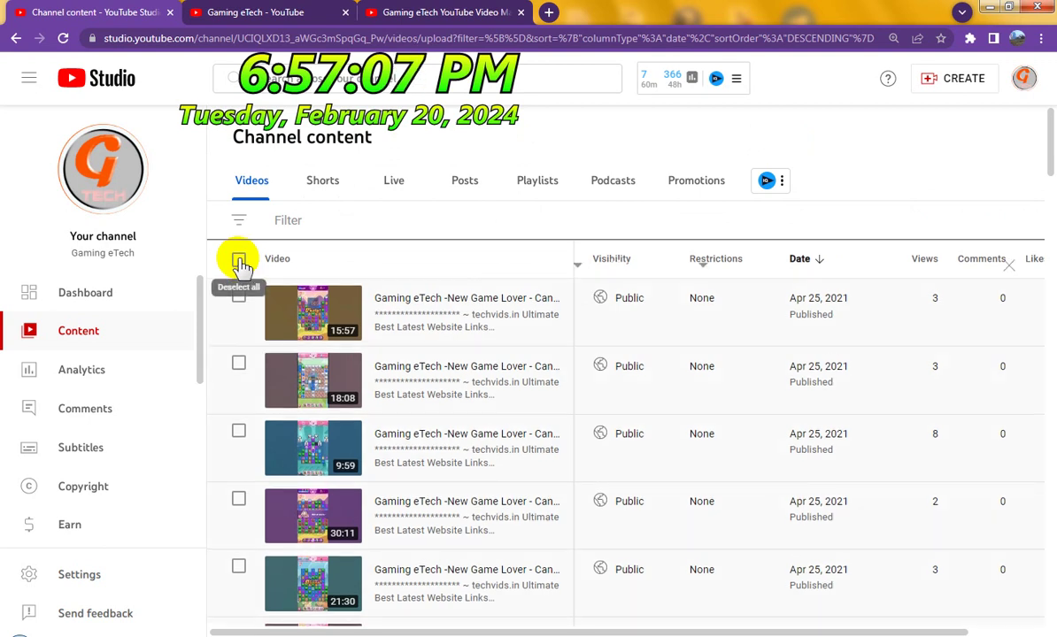
{"action": "left_click", "coordinate": [239, 260]}
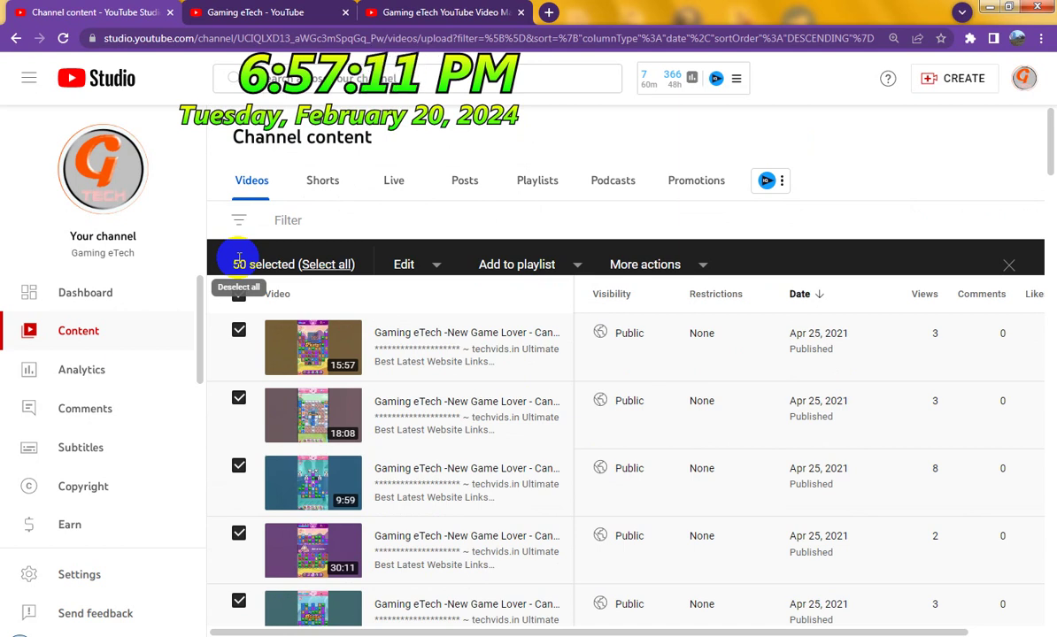
Open a bulk description edit for this page's selected videos and set its edit type to Insert at end.
{"action": "left_click", "coordinate": [436, 264]}
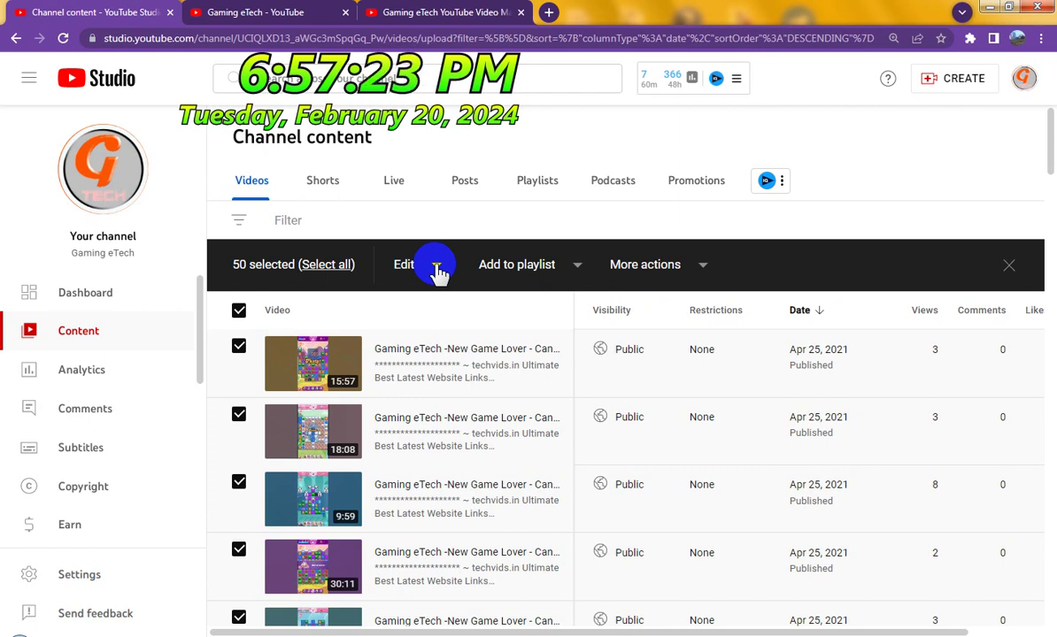
{"action": "left_click", "coordinate": [437, 267]}
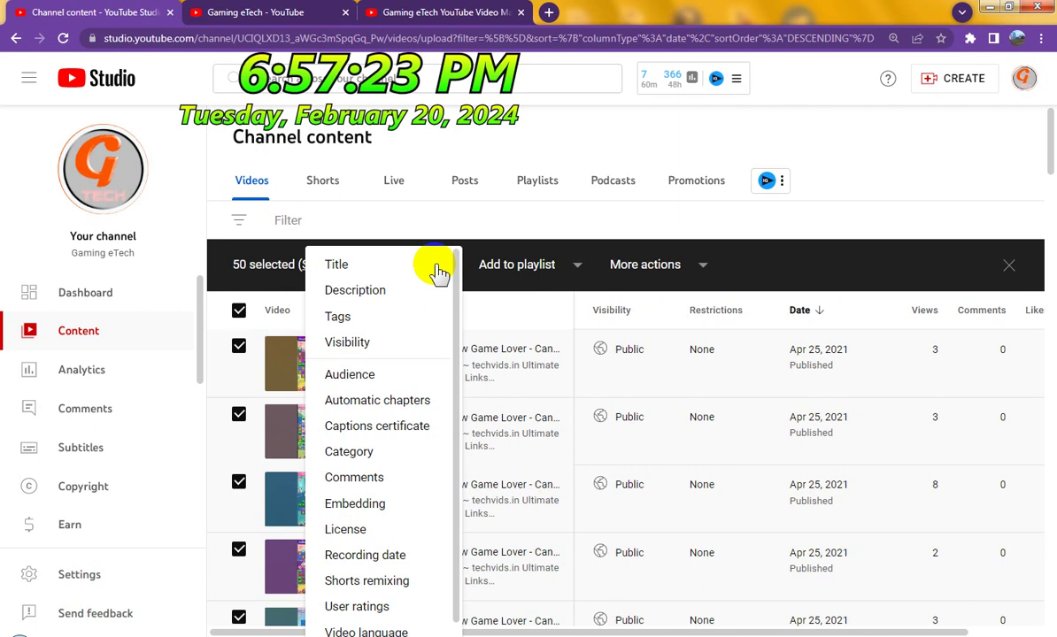
{"action": "left_click", "coordinate": [366, 293]}
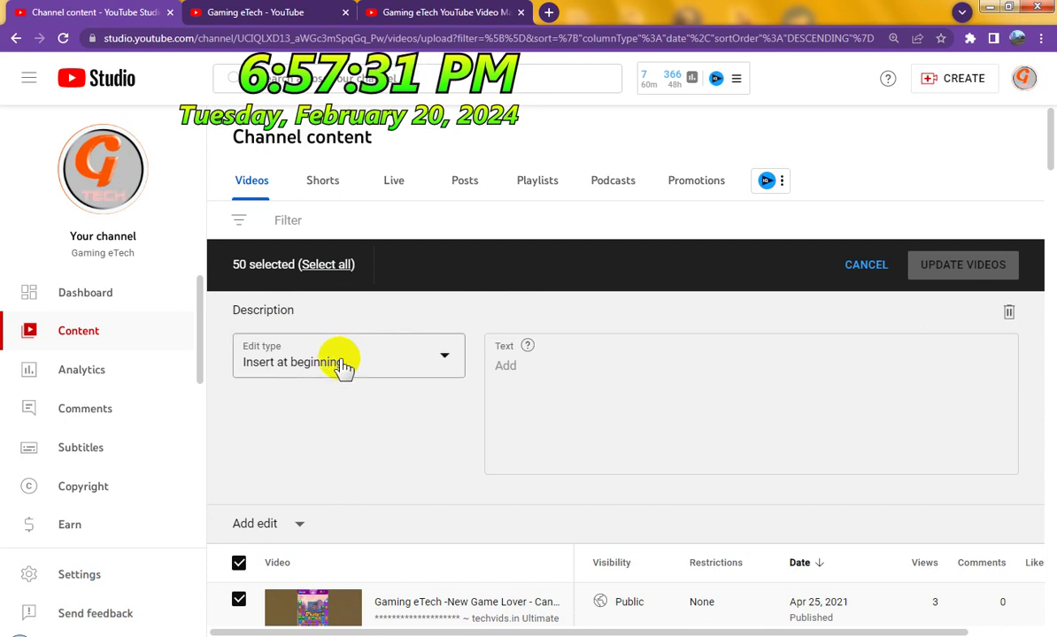
{"action": "left_click", "coordinate": [346, 365]}
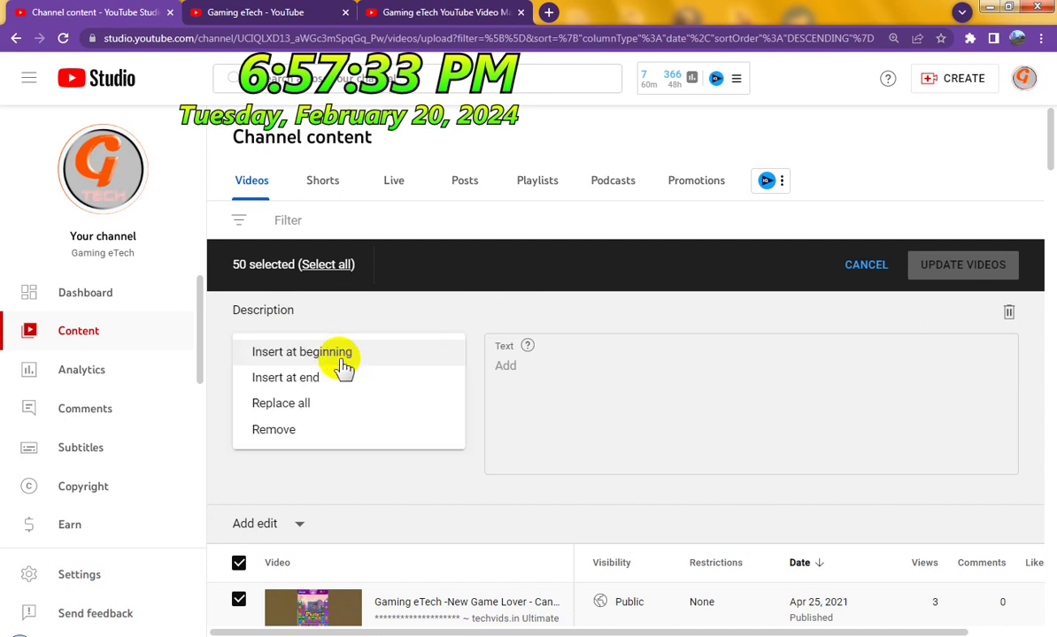
{"action": "left_click", "coordinate": [629, 401]}
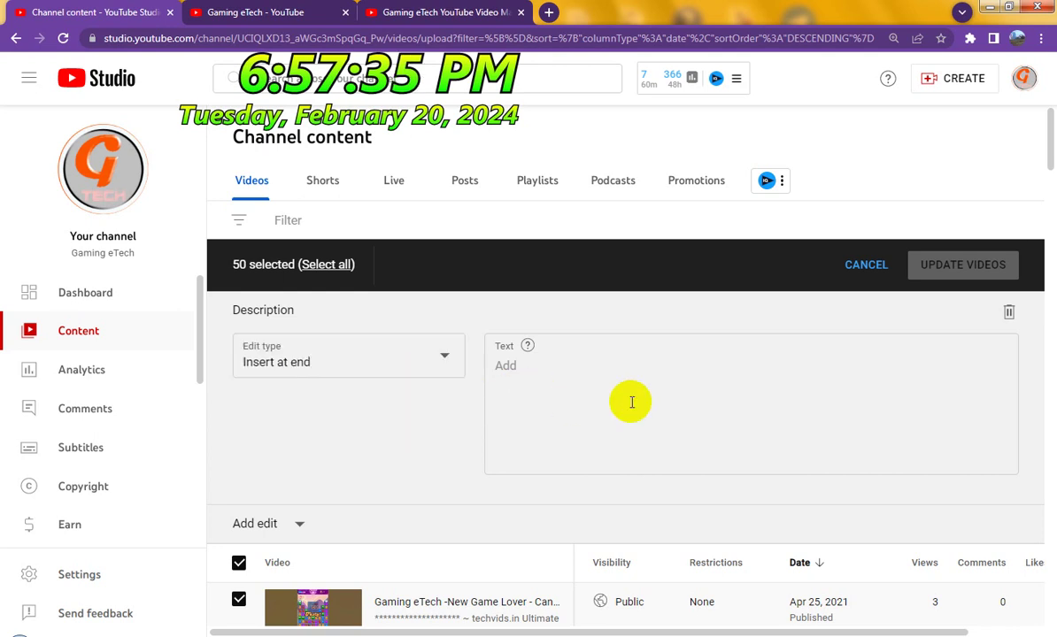
Paste the copied playlist links as the text to insert and update the selected videos, accepting the implications.
{"action": "left_click", "coordinate": [583, 393]}
{"action": "right_click", "coordinate": [584, 395]}
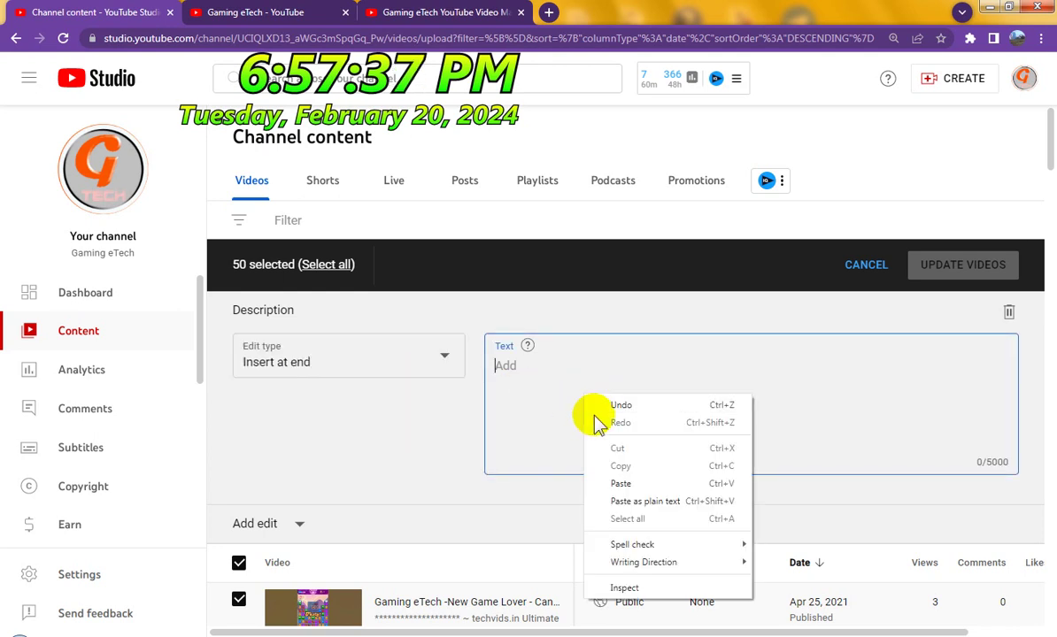
{"action": "left_click", "coordinate": [611, 480]}
{"action": "left_click", "coordinate": [956, 274]}
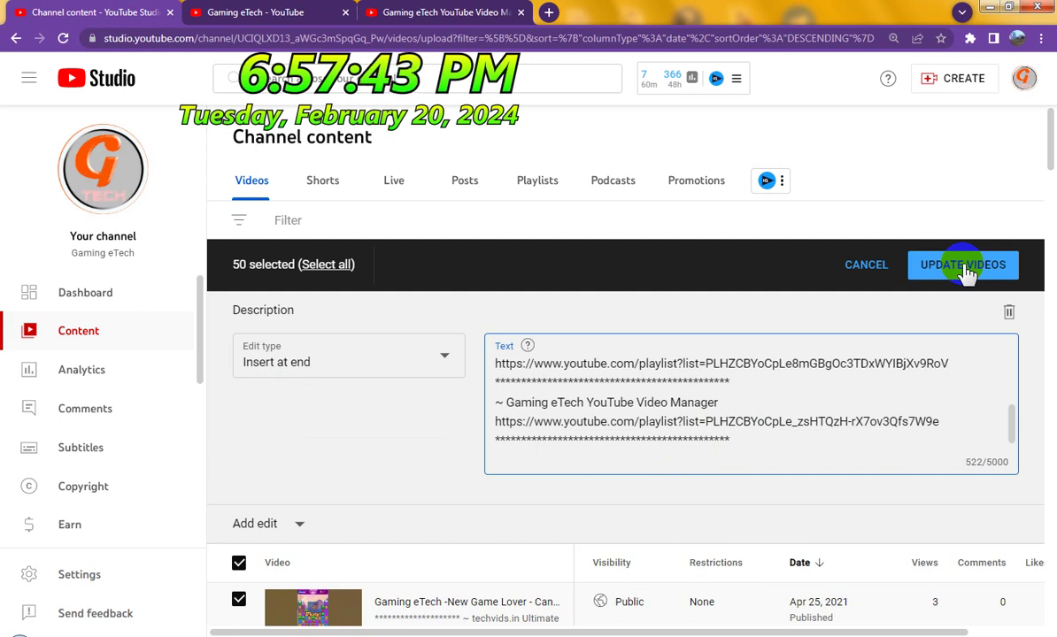
{"action": "left_click", "coordinate": [967, 272]}
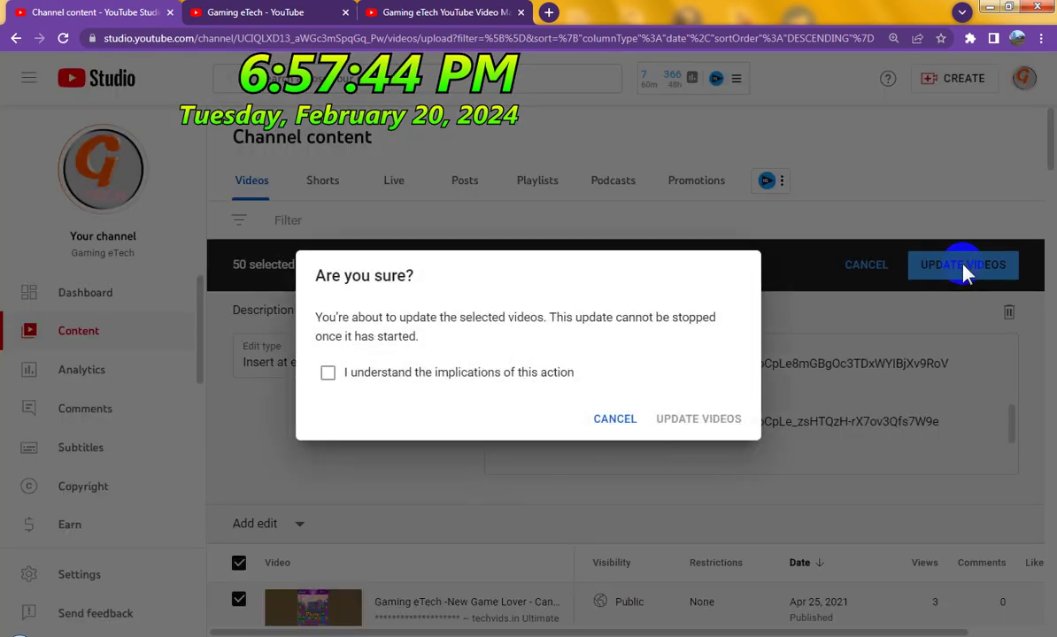
{"action": "left_click", "coordinate": [327, 374]}
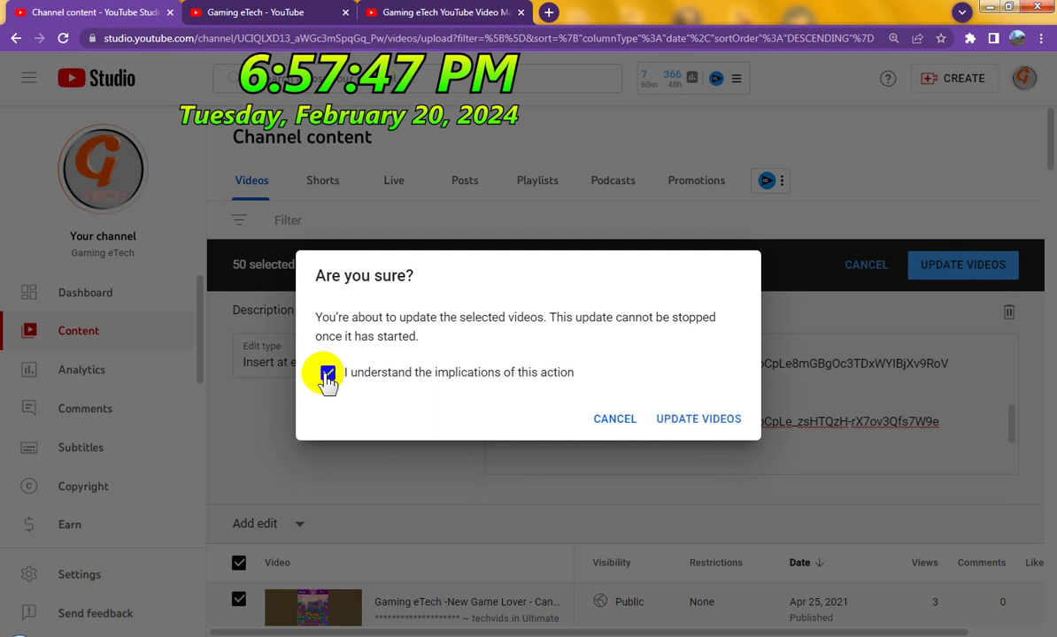
{"action": "left_click", "coordinate": [740, 431]}
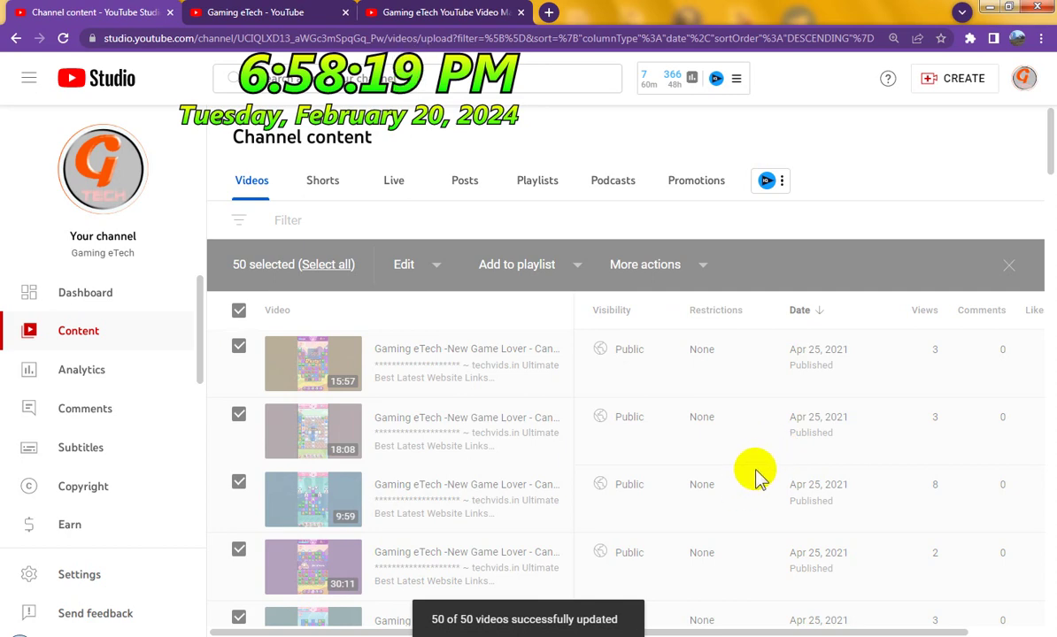
Advance to the page after videos 301–350 in the video list and select every video on it.
{"action": "scroll", "coordinate": [757, 478], "scroll_direction": "down", "scroll_amount": 3}
{"action": "scroll", "coordinate": [757, 478], "scroll_direction": "down", "scroll_amount": 15}
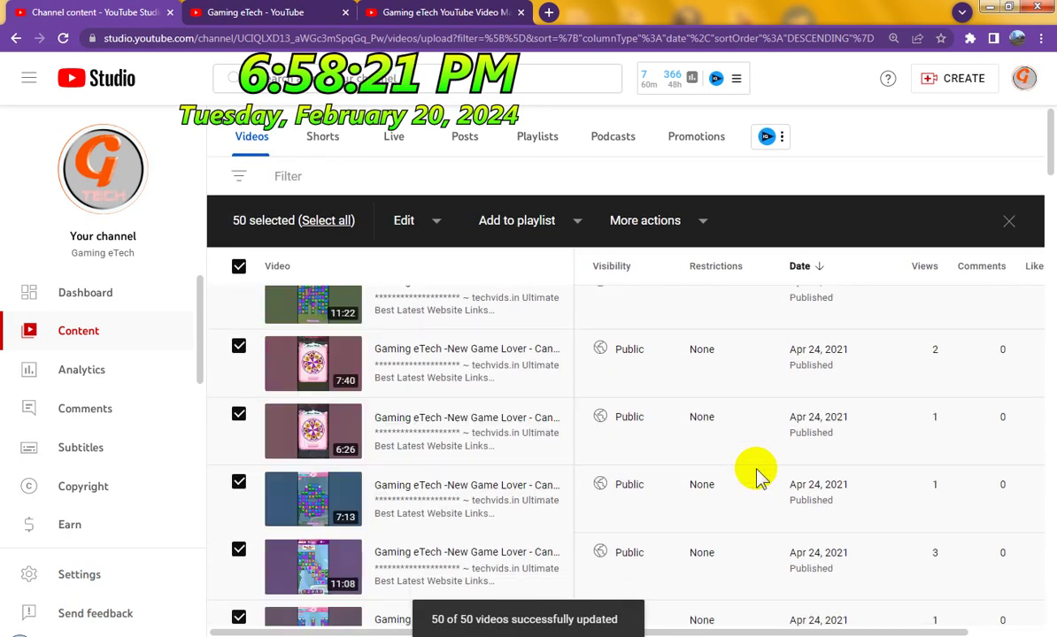
{"action": "scroll", "coordinate": [757, 478], "scroll_direction": "down", "scroll_amount": 5}
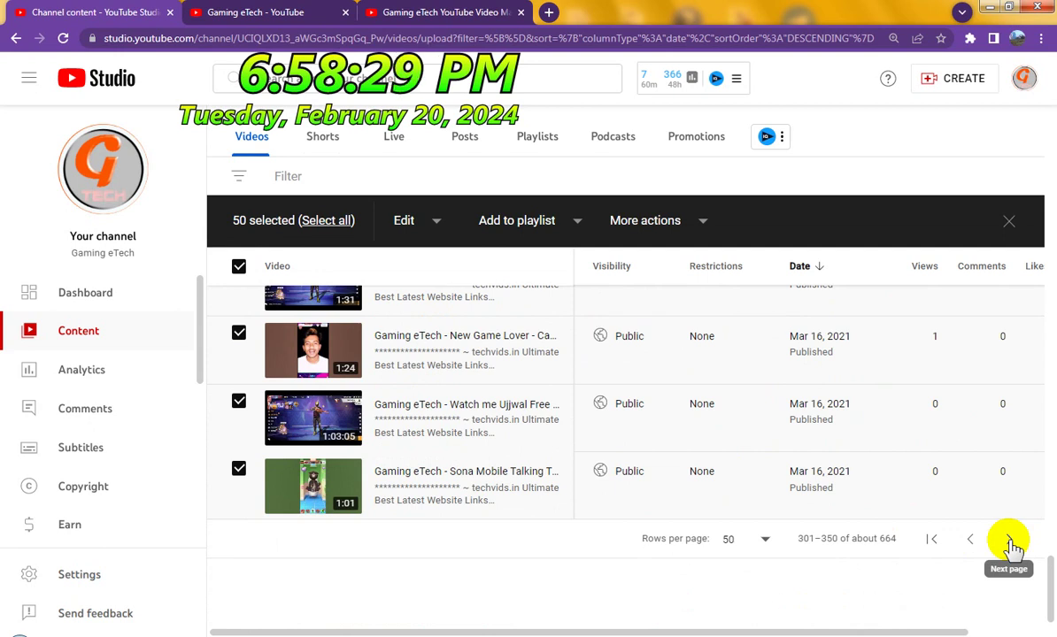
{"action": "left_click", "coordinate": [972, 542]}
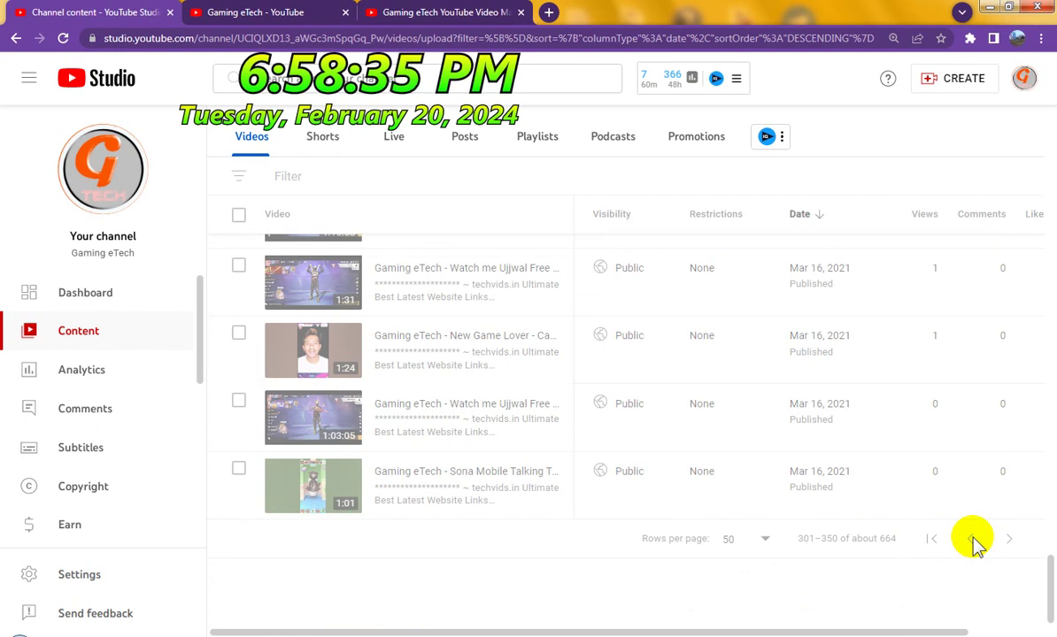
{"action": "left_click", "coordinate": [973, 539]}
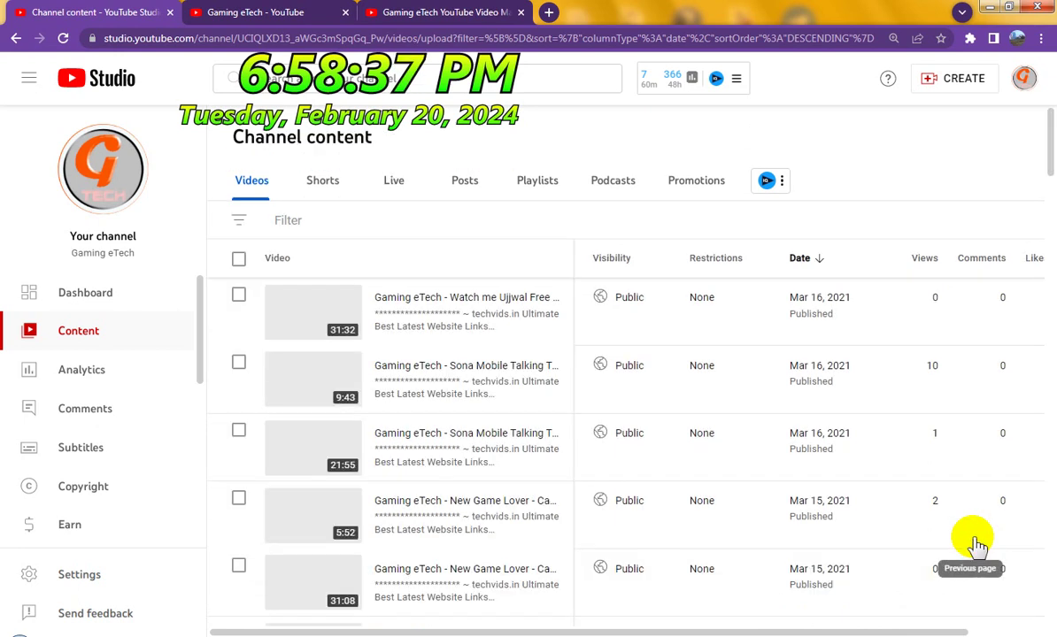
{"action": "left_click", "coordinate": [239, 260]}
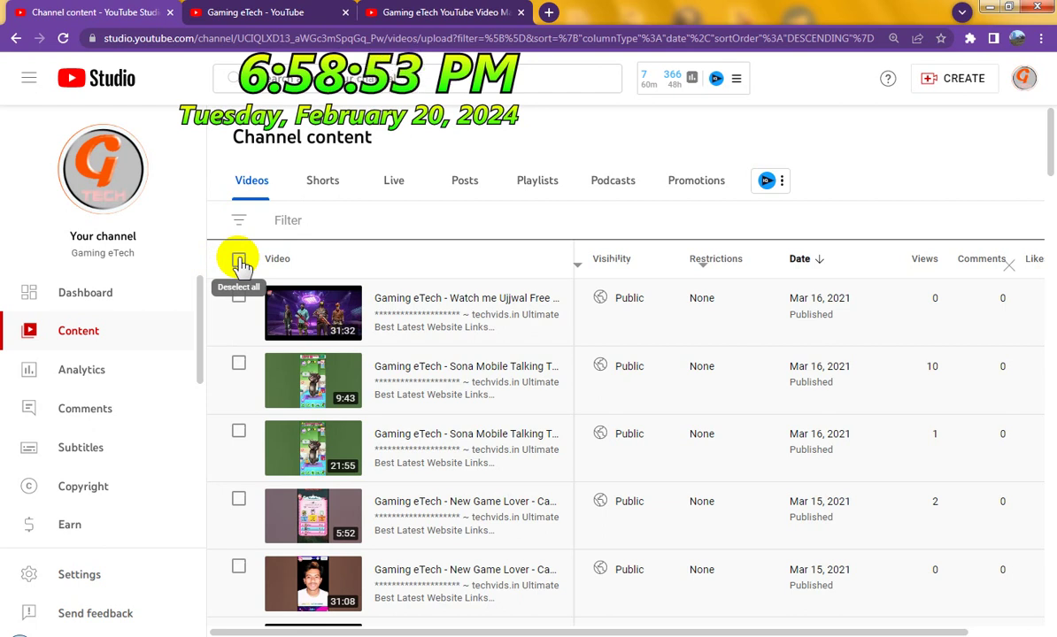
{"action": "left_click", "coordinate": [239, 262]}
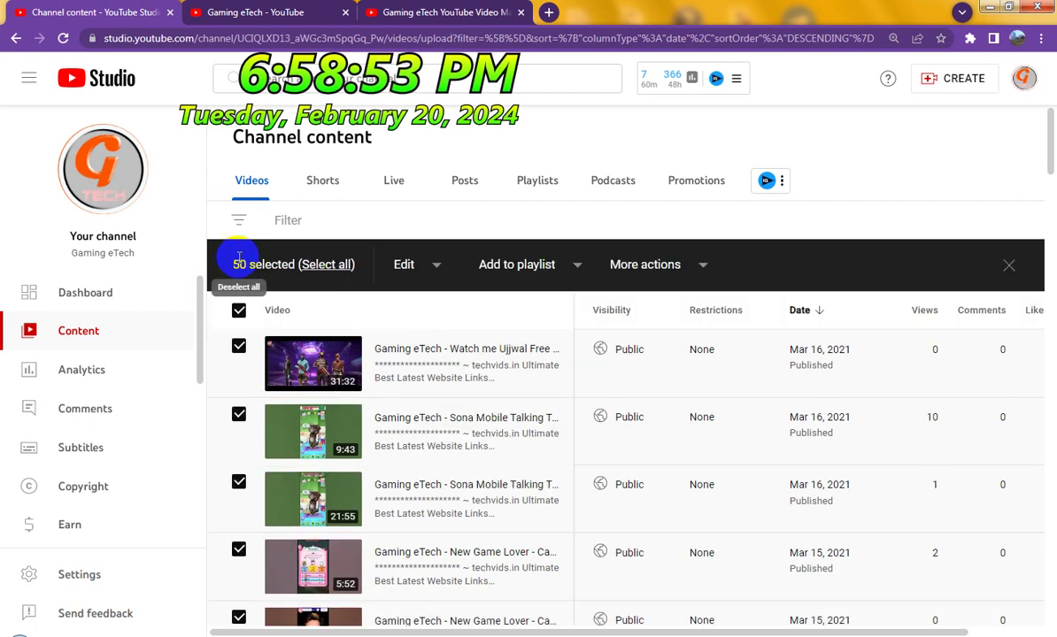
Start a bulk description edit for the selected videos with the edit type Insert at end.
{"action": "left_click", "coordinate": [437, 267]}
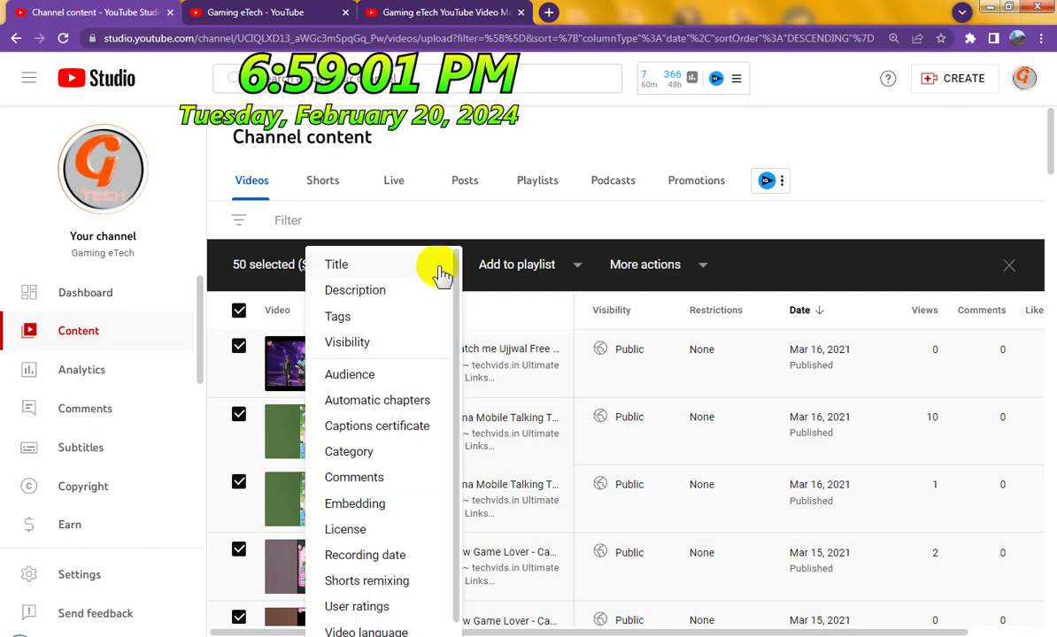
{"action": "left_click", "coordinate": [366, 292]}
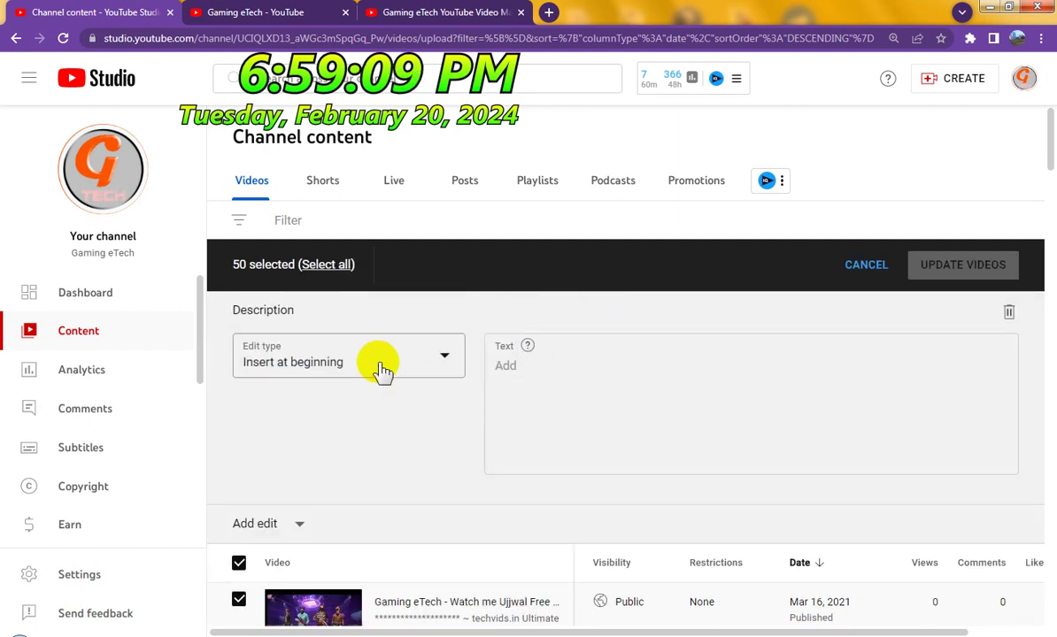
{"action": "left_click", "coordinate": [380, 367]}
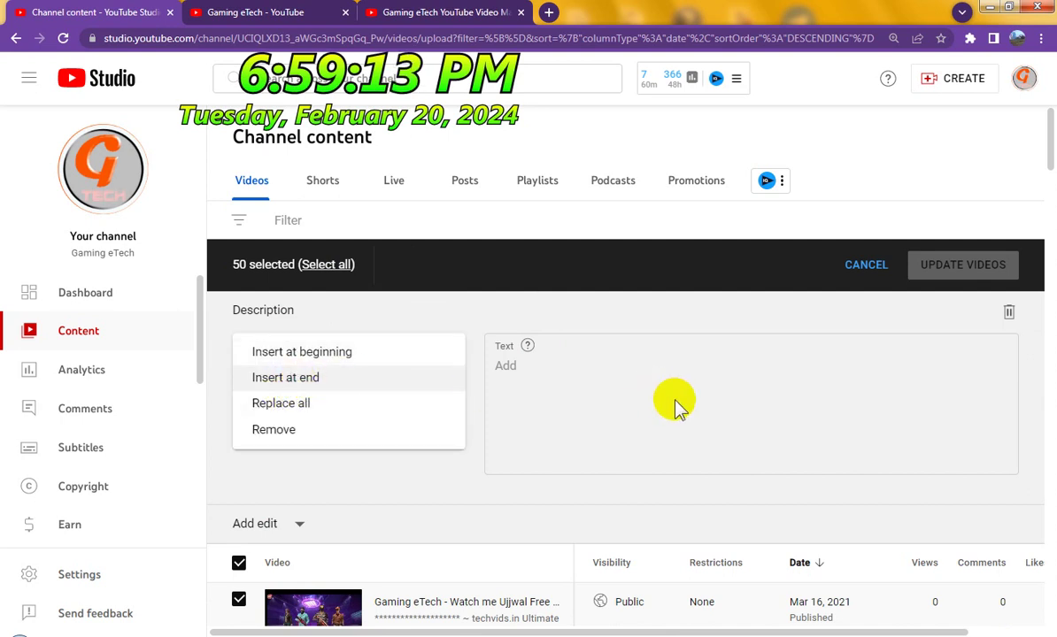
{"action": "left_click", "coordinate": [643, 386]}
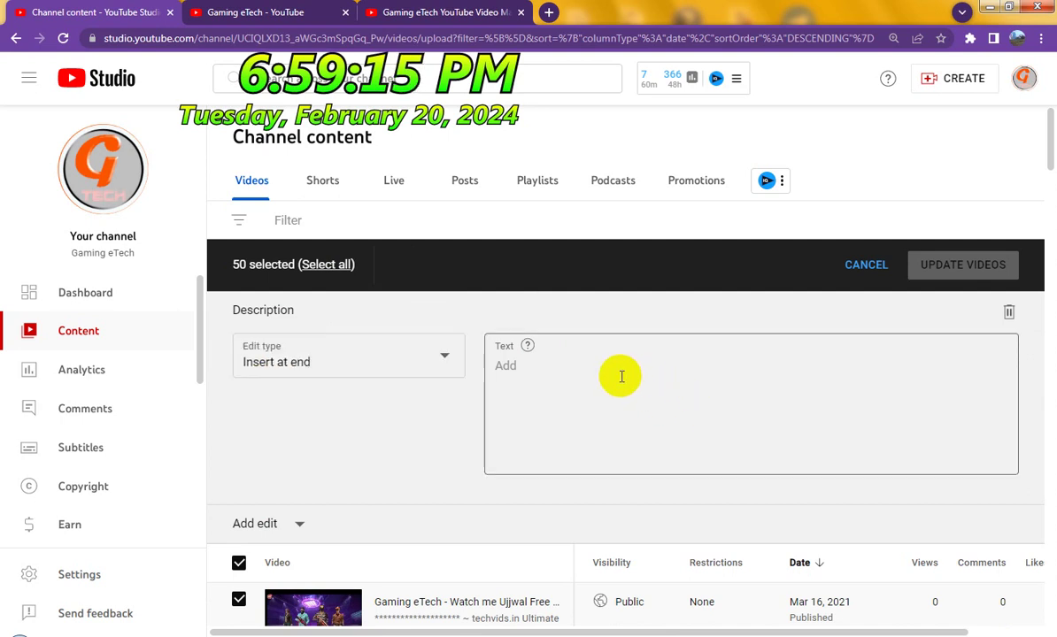
Insert the copied playlist links as the description text and update this page's selected videos, acknowledging the implications.
{"action": "left_click", "coordinate": [621, 377]}
{"action": "right_click", "coordinate": [621, 378]}
{"action": "left_click", "coordinate": [663, 467]}
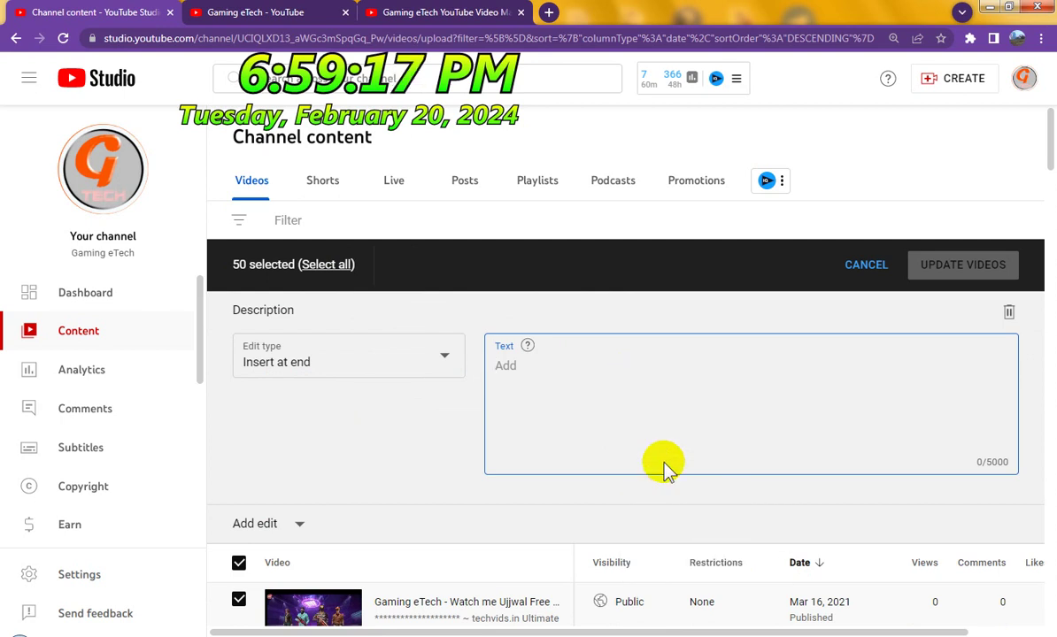
{"action": "left_click", "coordinate": [934, 274]}
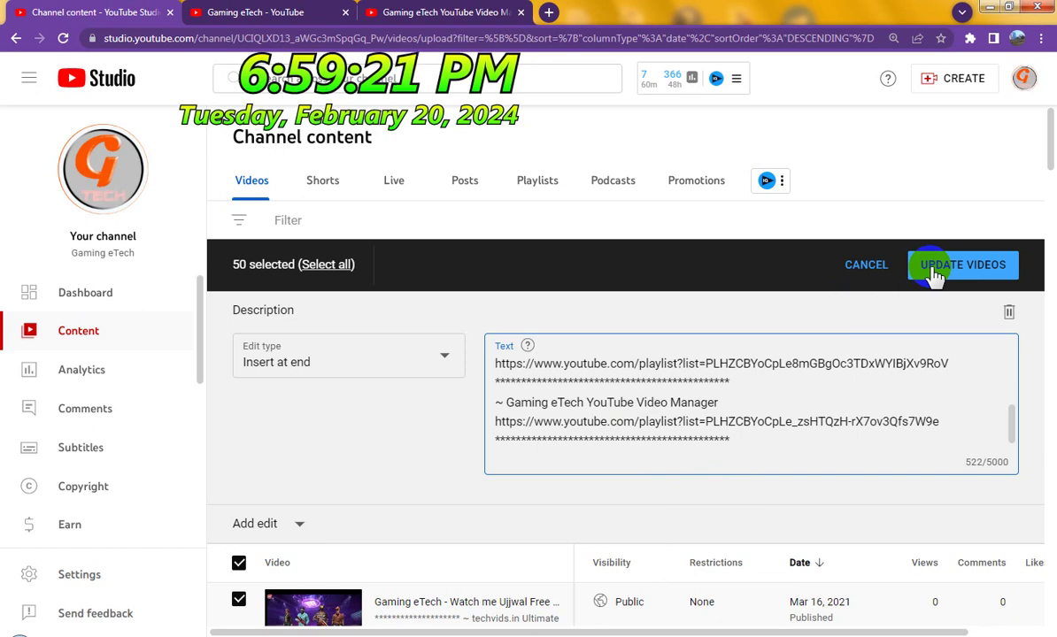
{"action": "left_click", "coordinate": [936, 276]}
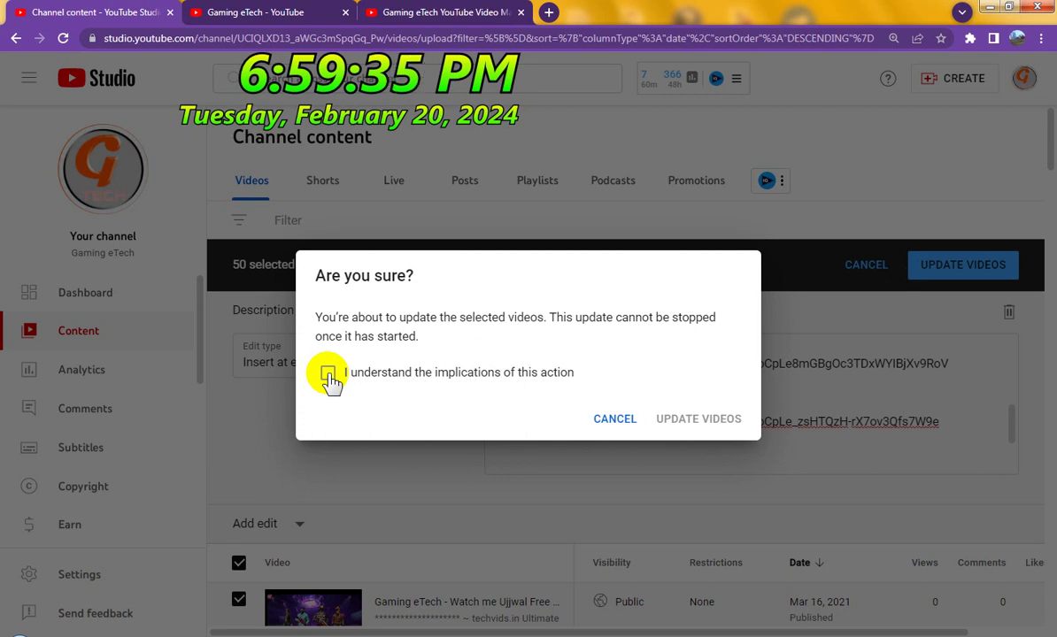
{"action": "left_click", "coordinate": [329, 376]}
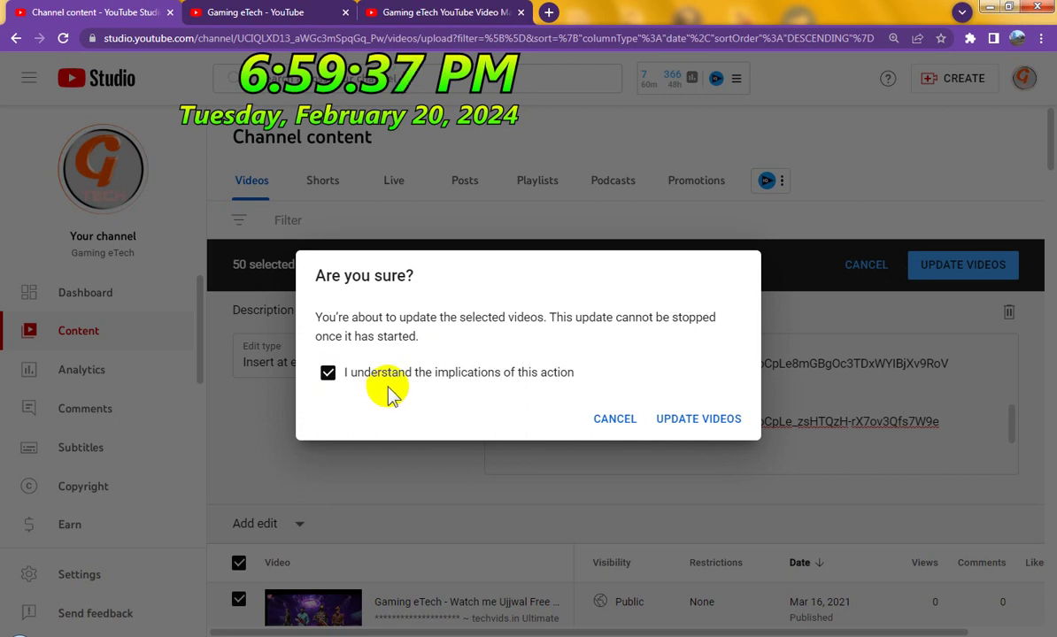
{"action": "left_click", "coordinate": [677, 423]}
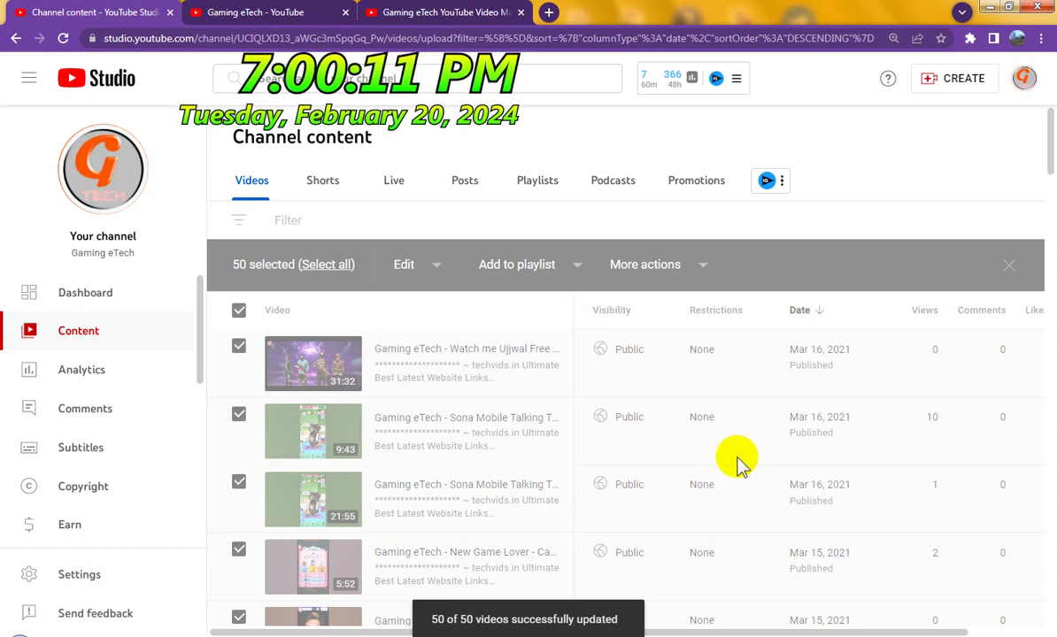
Advance to the page after videos 351–400 in the video list and select every video on it.
{"action": "scroll", "coordinate": [739, 460], "scroll_direction": "down", "scroll_amount": 10}
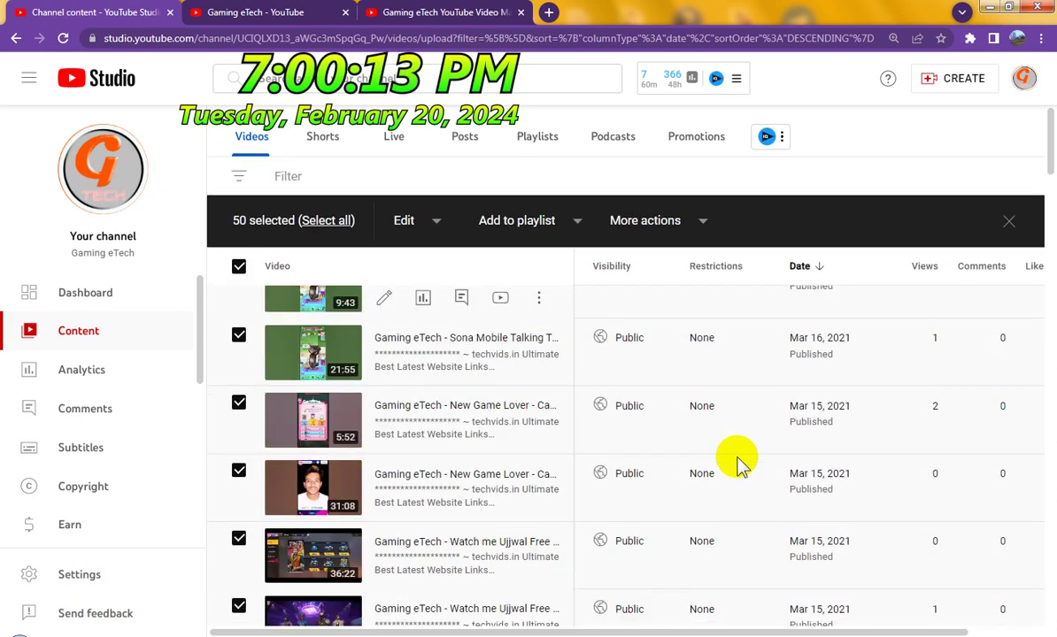
{"action": "scroll", "coordinate": [739, 461], "scroll_direction": "down", "scroll_amount": 10}
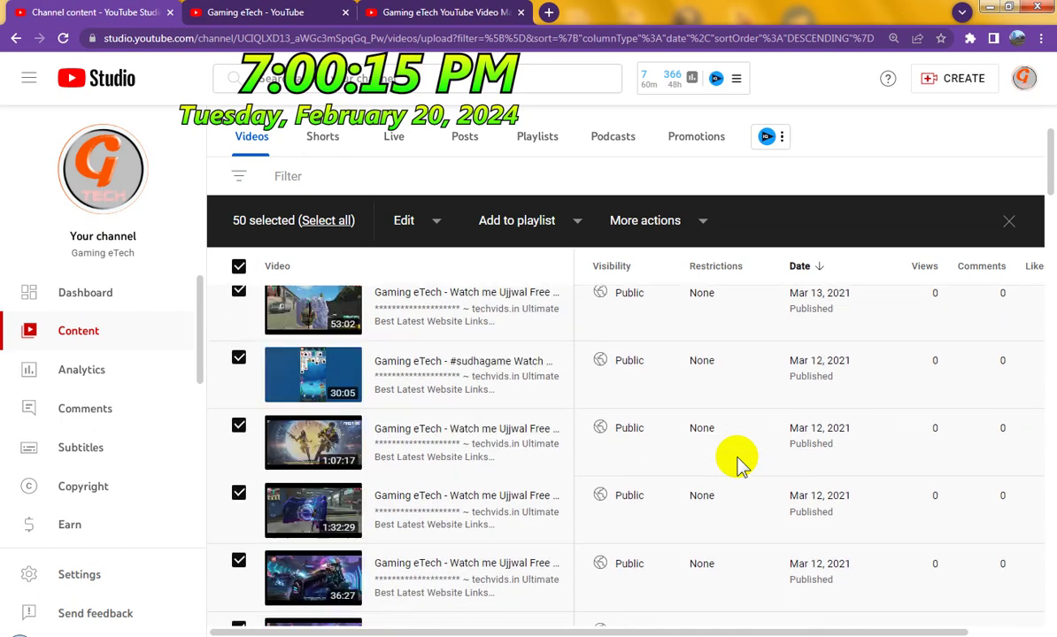
{"action": "scroll", "coordinate": [739, 460], "scroll_direction": "down", "scroll_amount": 5}
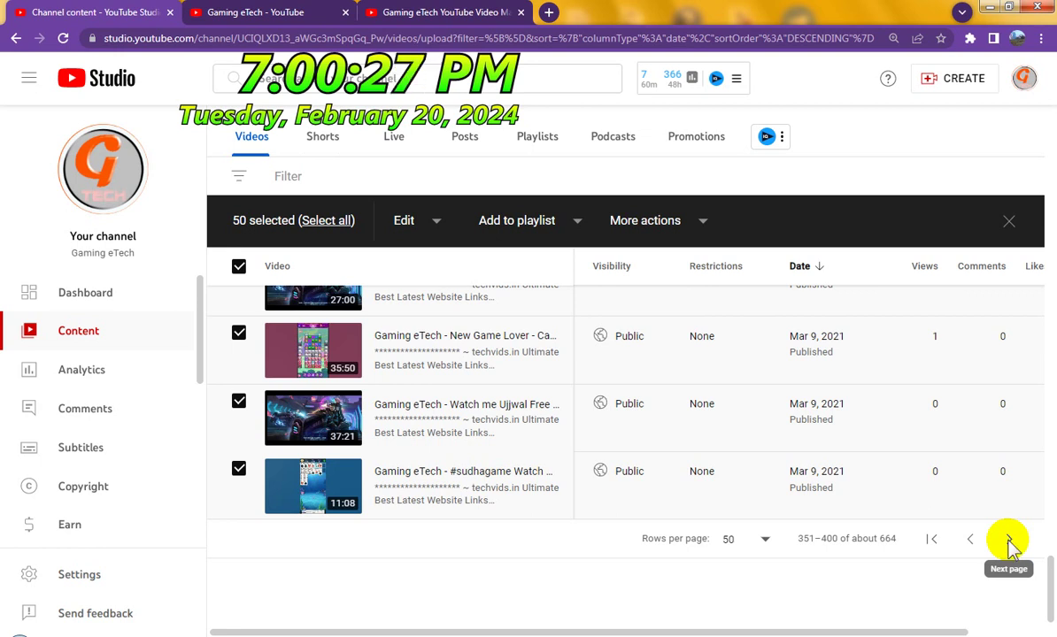
{"action": "left_click", "coordinate": [1008, 539]}
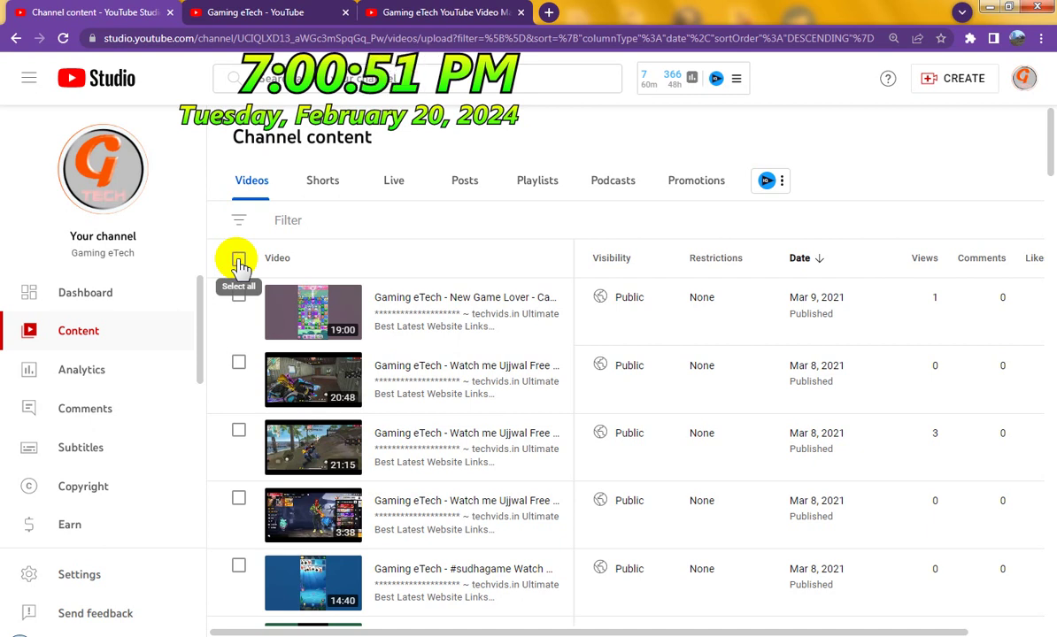
{"action": "left_click", "coordinate": [239, 261]}
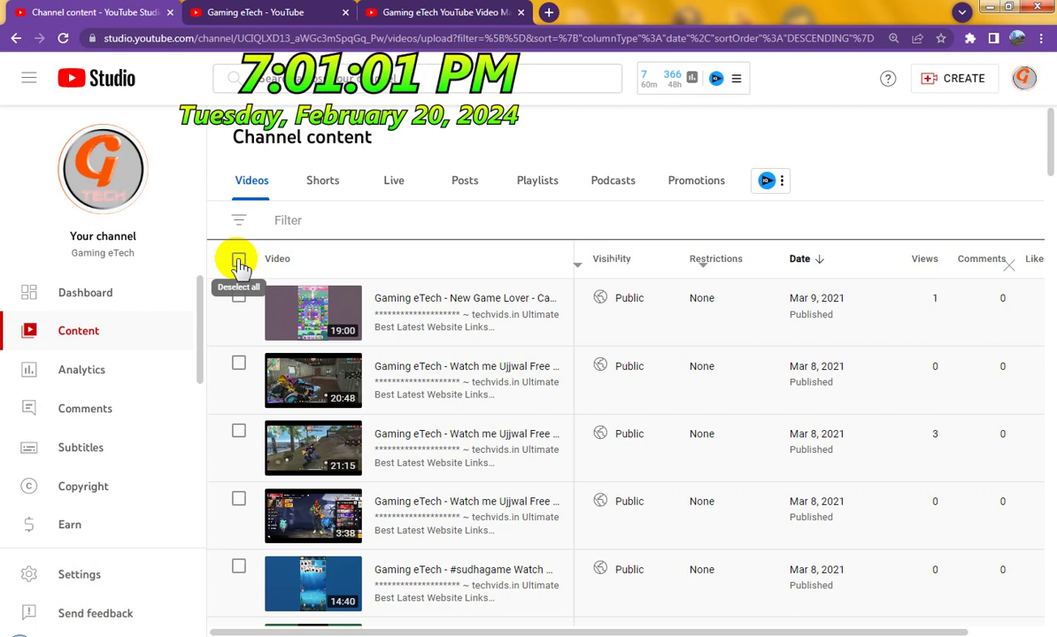
{"action": "left_click", "coordinate": [239, 262]}
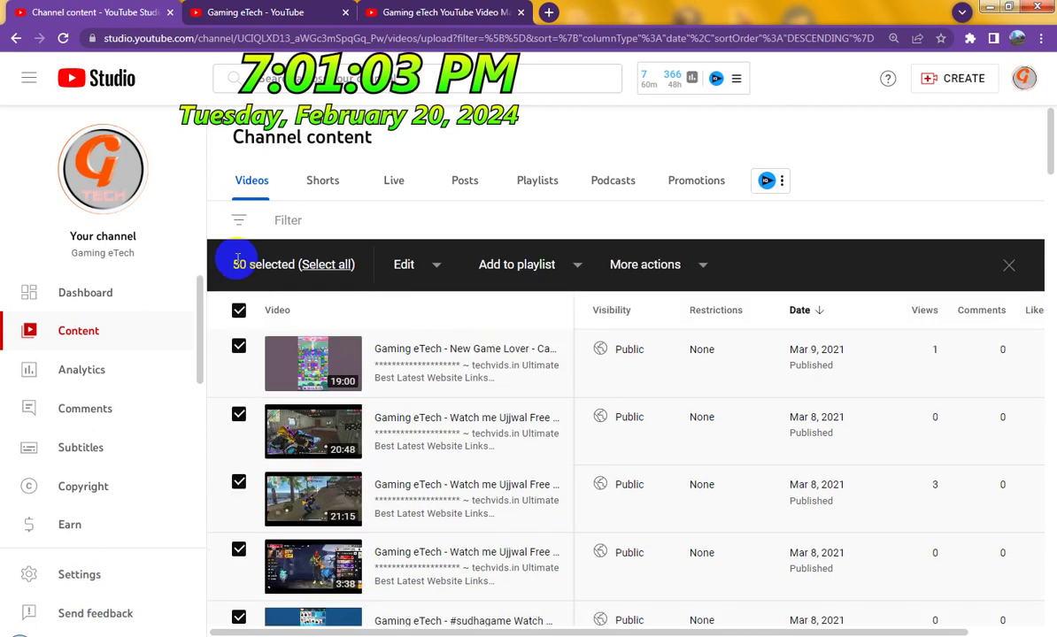
Open a bulk description edit for this page's selected videos and set its edit type to Insert at end.
{"action": "left_click", "coordinate": [435, 266]}
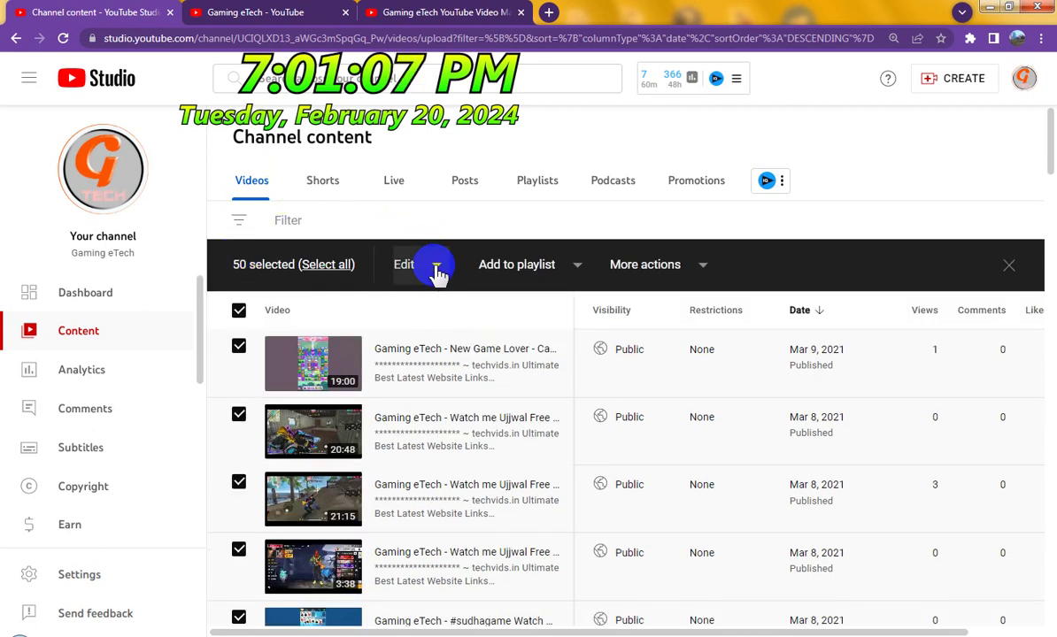
{"action": "left_click", "coordinate": [436, 267]}
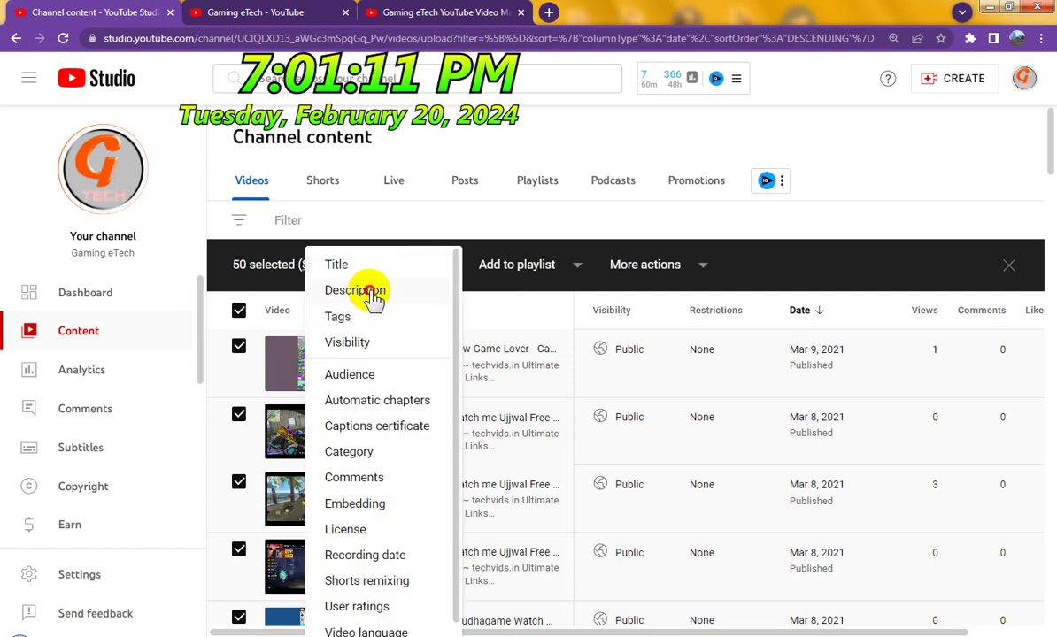
{"action": "left_click", "coordinate": [457, 295]}
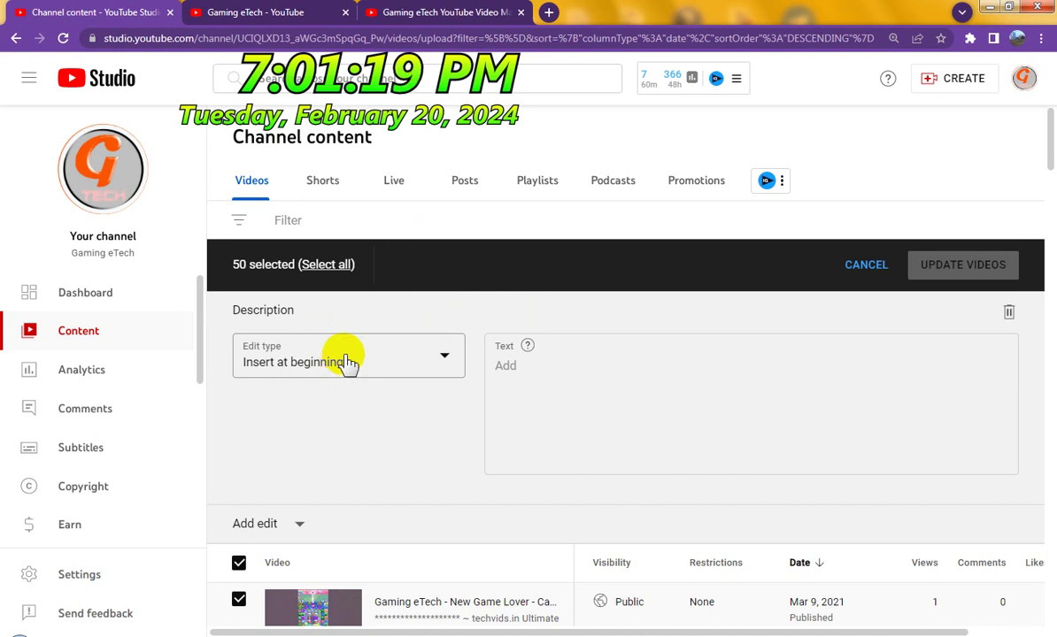
{"action": "left_click", "coordinate": [348, 363]}
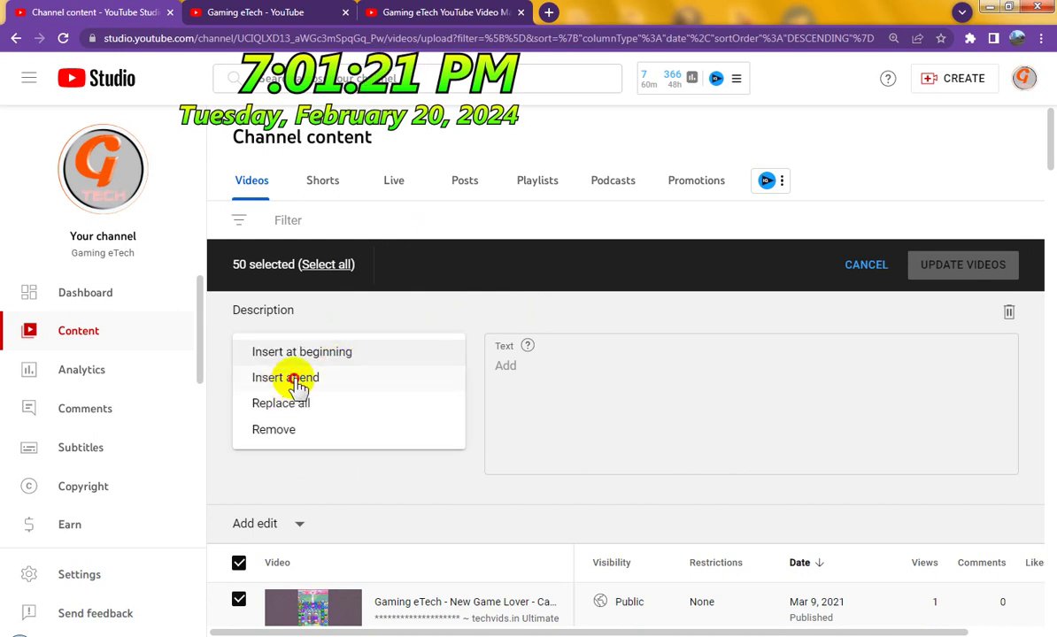
{"action": "left_click", "coordinate": [587, 381]}
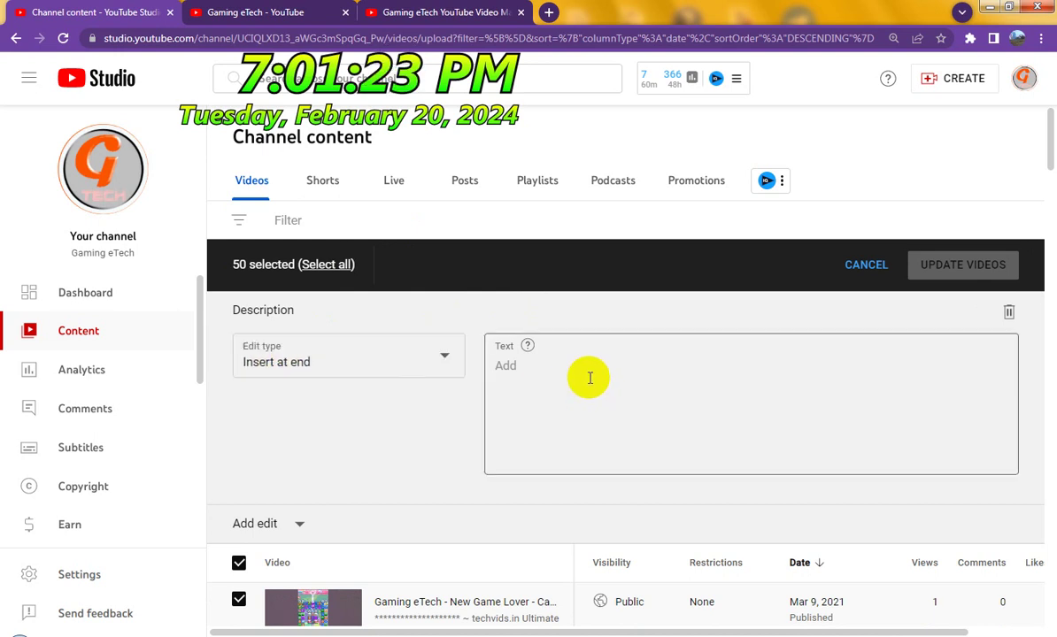
Paste the copied playlist links into the description edit and update the selected videos, accepting the implications.
{"action": "right_click", "coordinate": [589, 378]}
{"action": "left_click", "coordinate": [629, 466]}
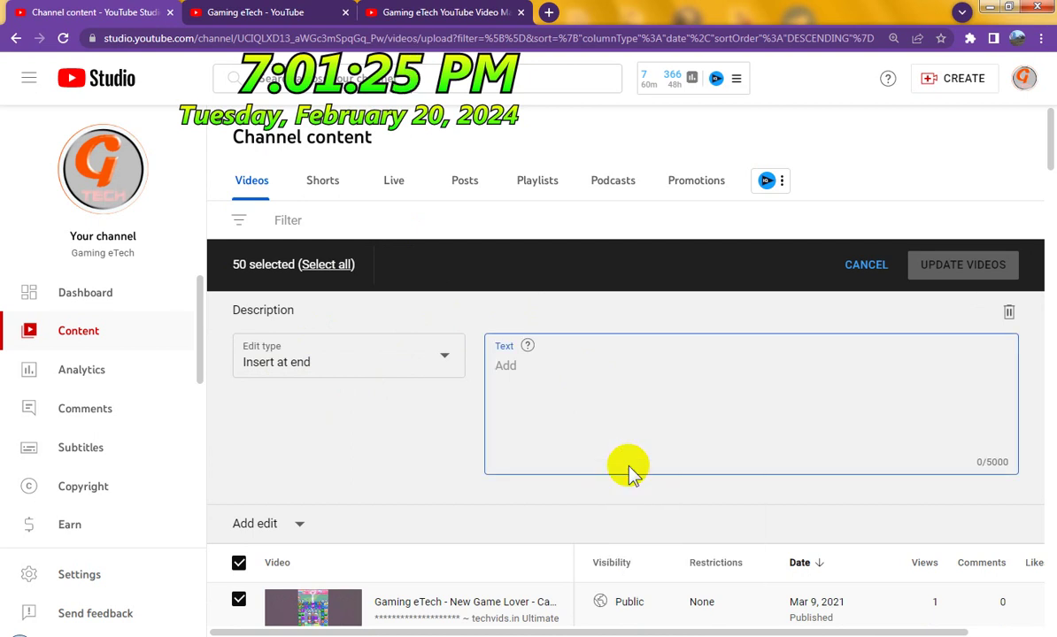
{"action": "left_click", "coordinate": [940, 266]}
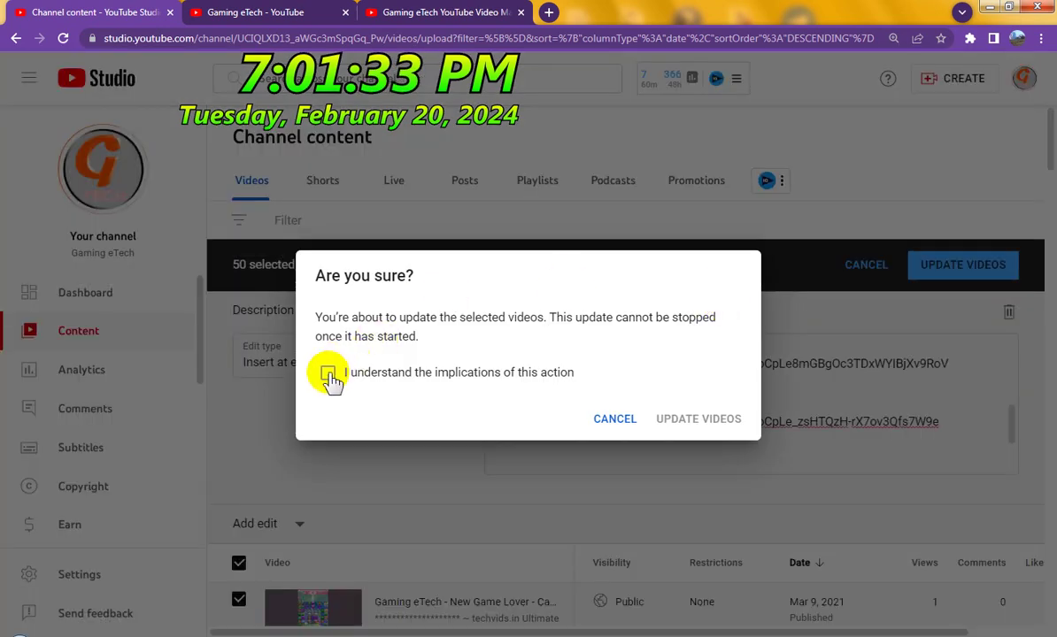
{"action": "left_click", "coordinate": [328, 374]}
{"action": "left_click", "coordinate": [329, 373]}
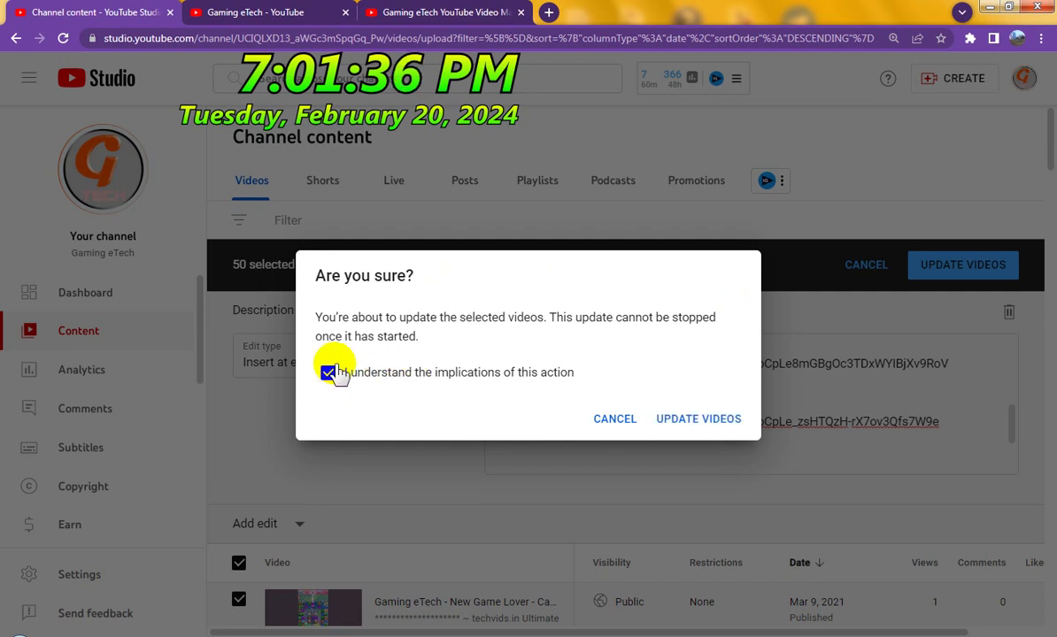
{"action": "left_click", "coordinate": [708, 409]}
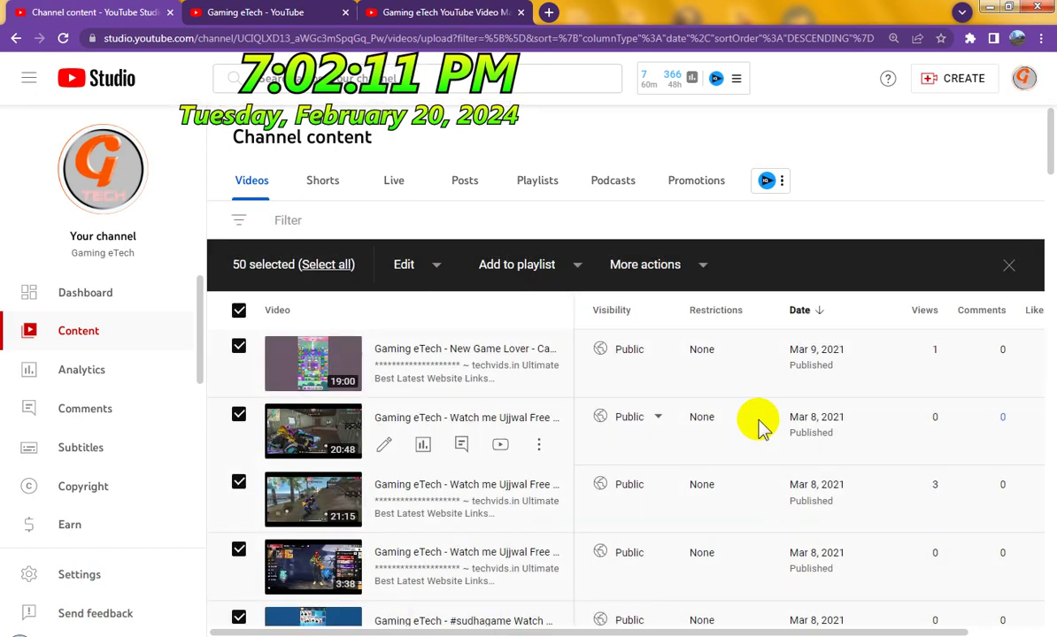
Advance to the page after videos 401–450 in the video list and select every video on it.
{"action": "scroll", "coordinate": [759, 425], "scroll_direction": "down", "scroll_amount": 10}
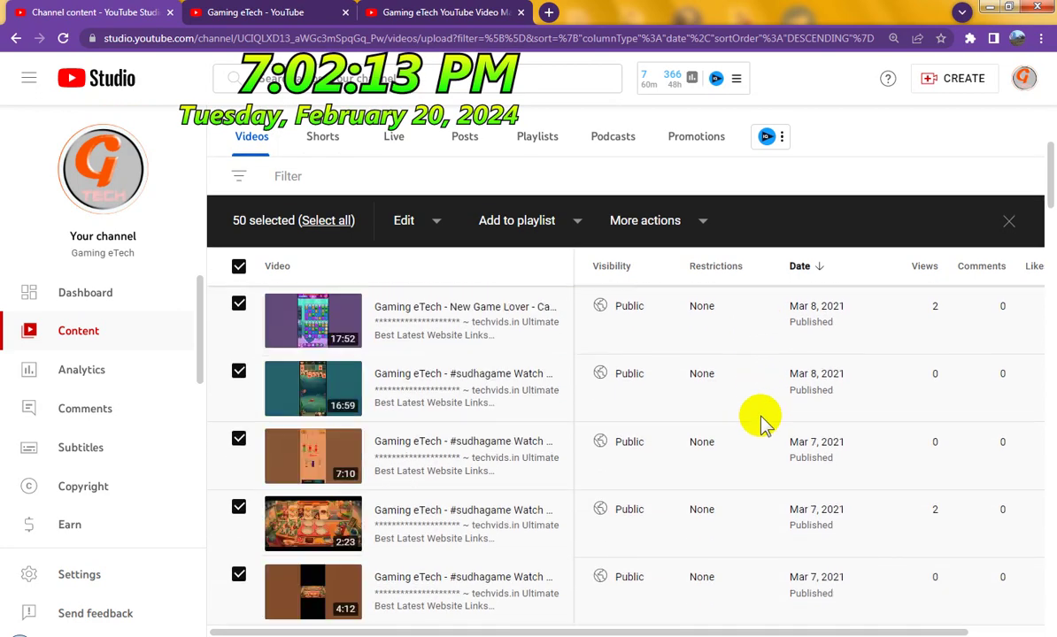
{"action": "scroll", "coordinate": [763, 423], "scroll_direction": "down", "scroll_amount": 12}
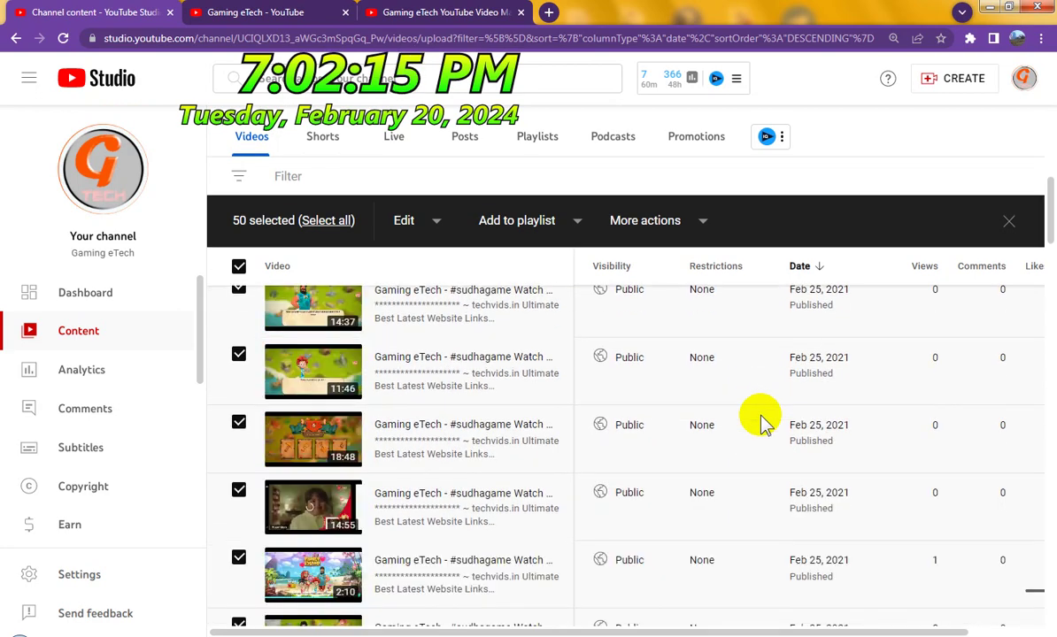
{"action": "scroll", "coordinate": [762, 422], "scroll_direction": "down", "scroll_amount": 5}
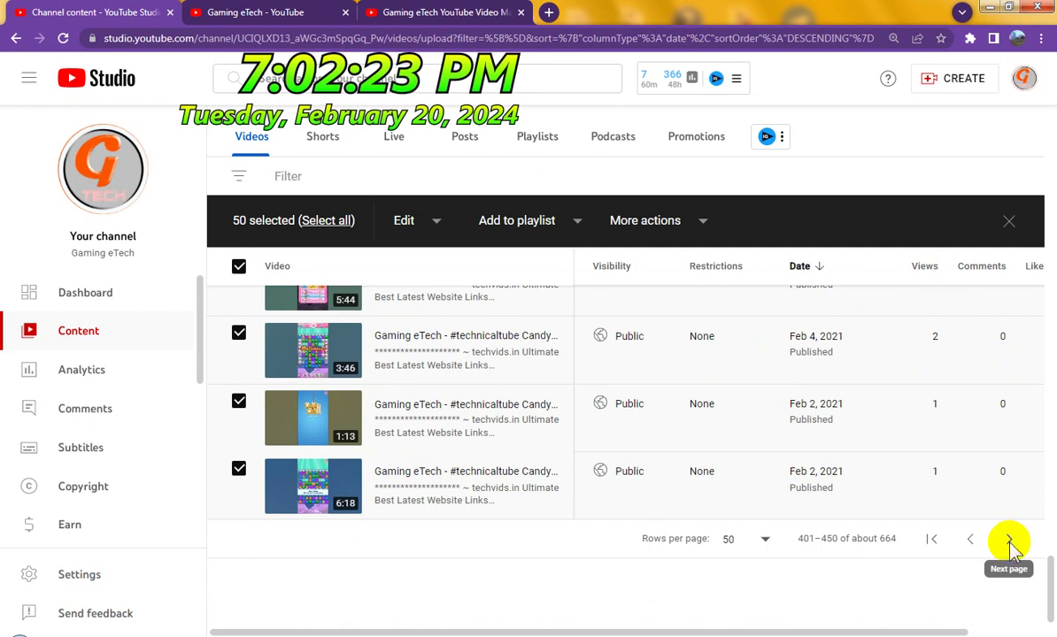
{"action": "left_click", "coordinate": [1009, 541]}
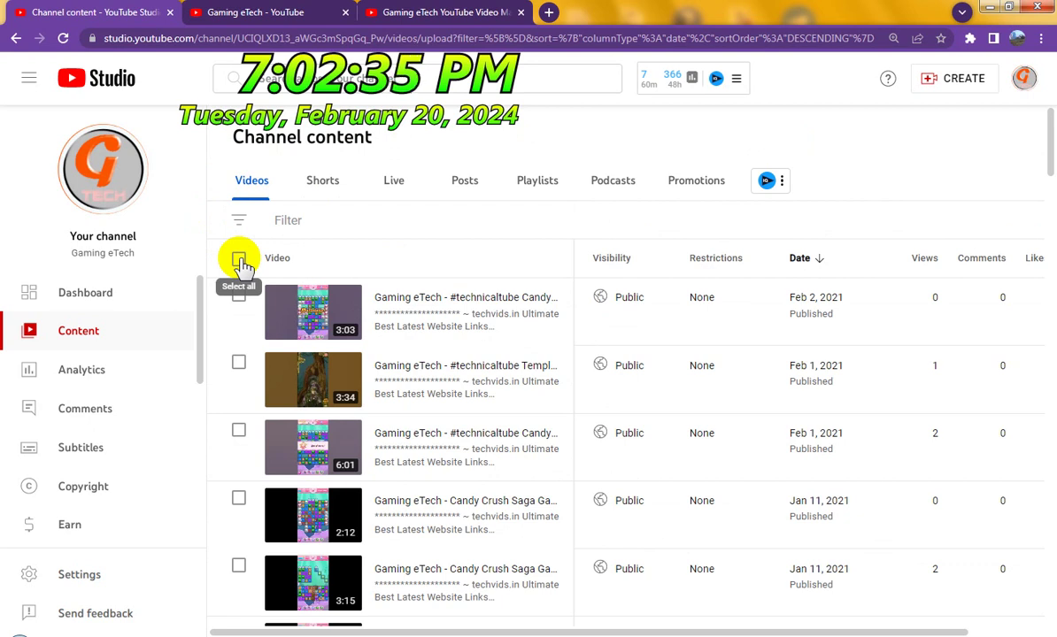
{"action": "left_click", "coordinate": [240, 261]}
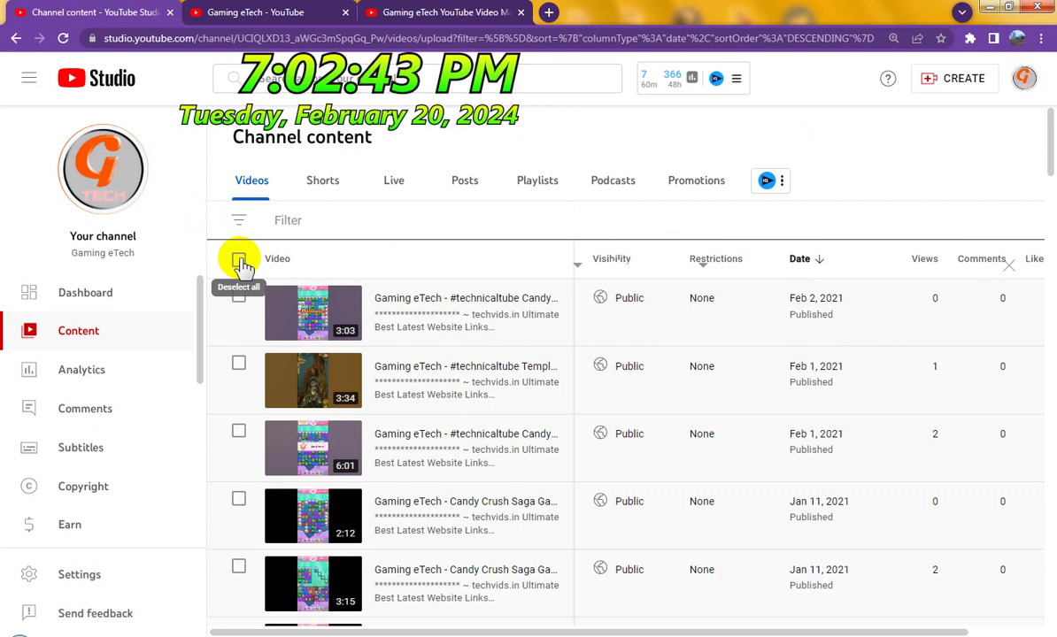
{"action": "left_click", "coordinate": [239, 261]}
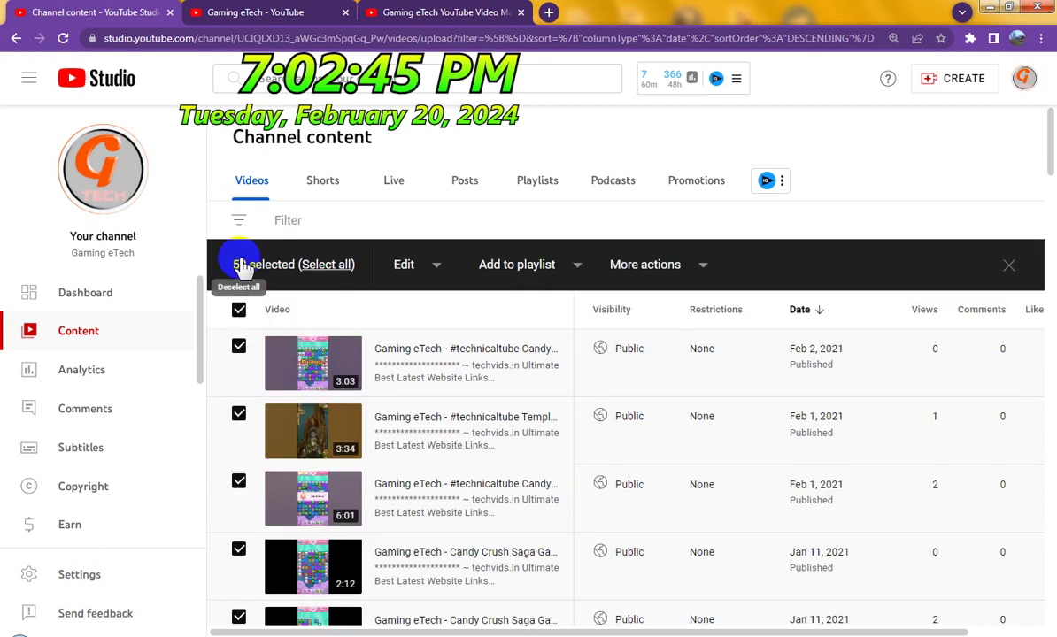
Start a bulk description edit for the selected videos on this page with the edit type Insert at end.
{"action": "left_click", "coordinate": [438, 268]}
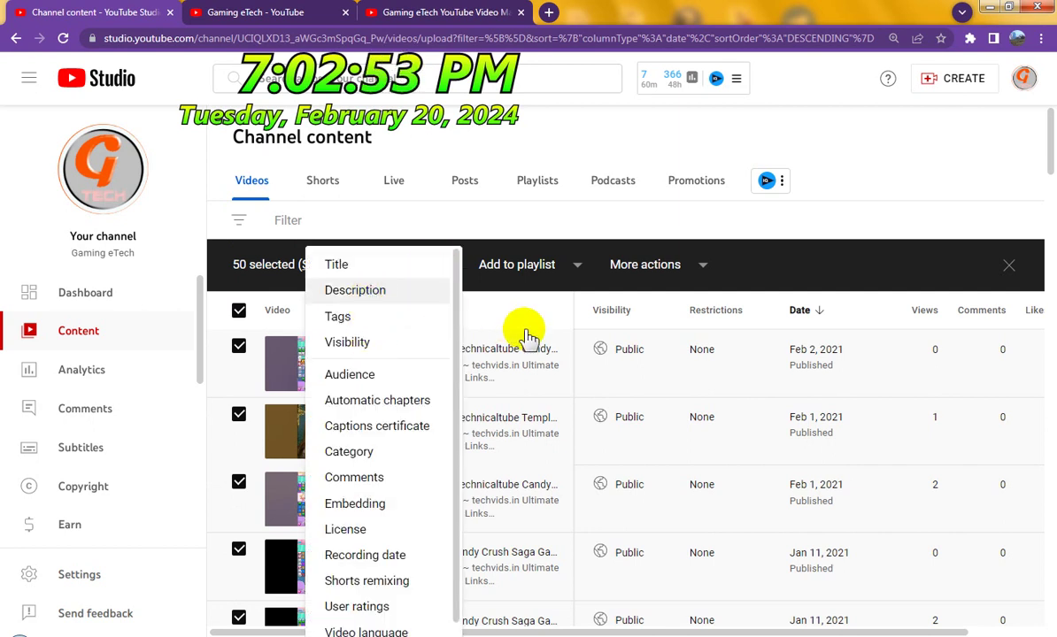
{"action": "key", "text": "Return"}
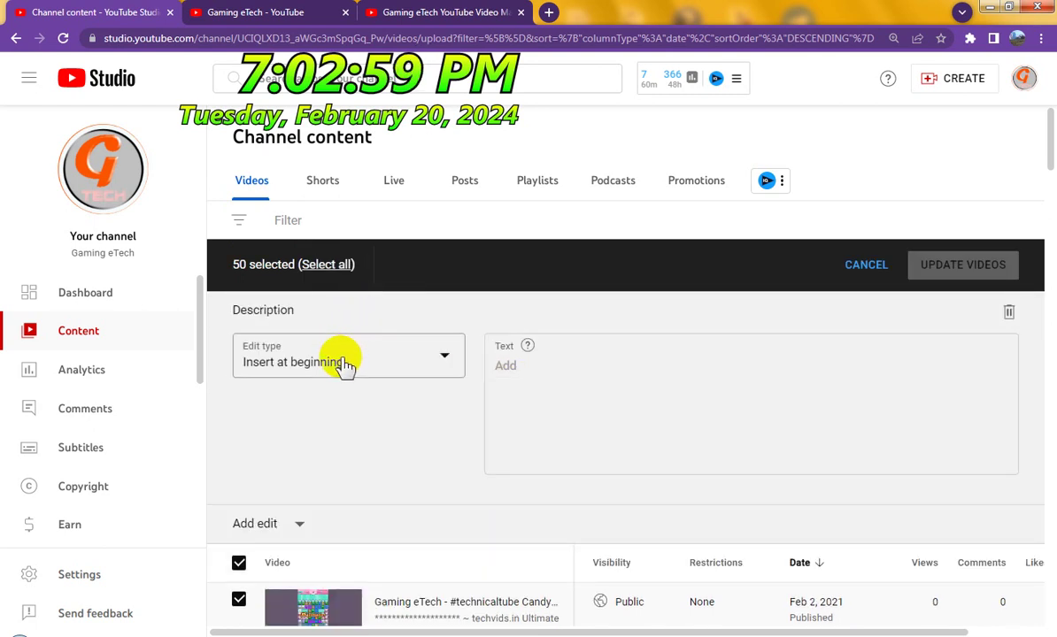
{"action": "left_click", "coordinate": [345, 370]}
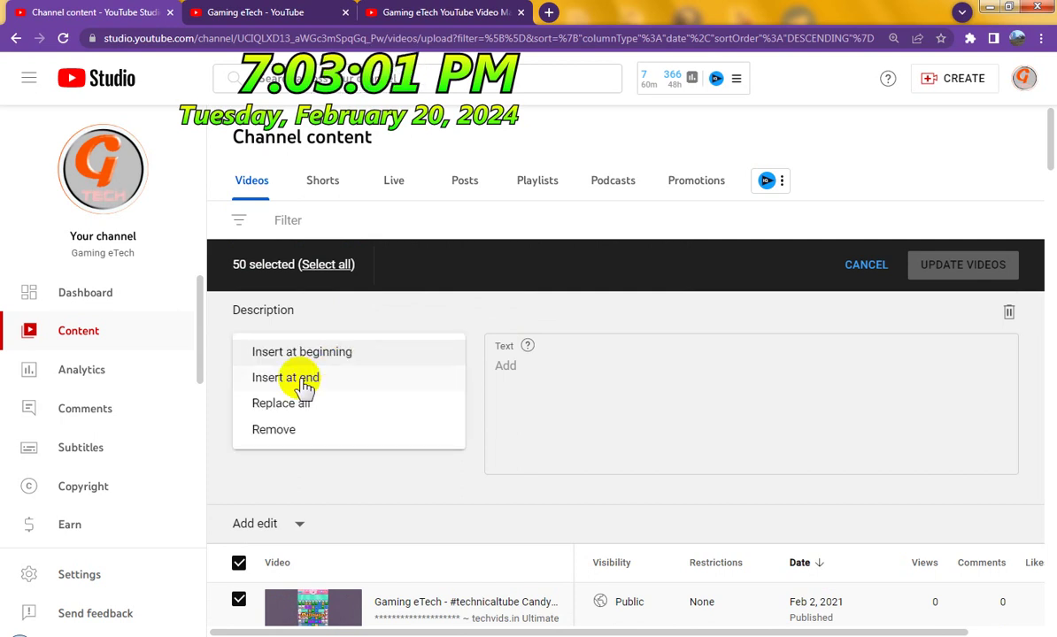
{"action": "left_click", "coordinate": [306, 377]}
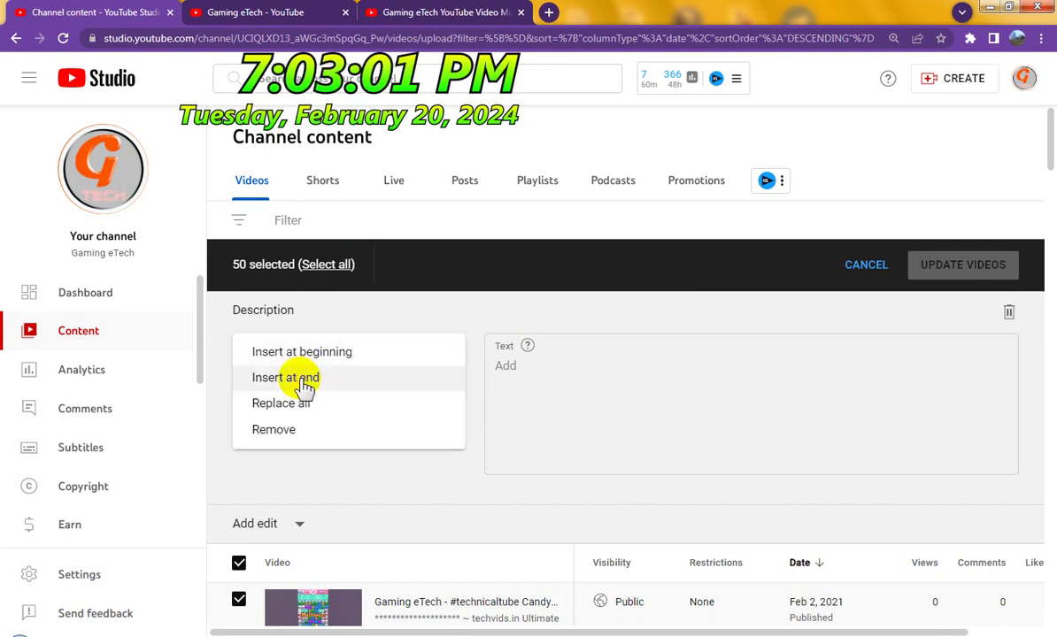
Paste the copied playlist links as the description text and update the selected videos, acknowledging the implications.
{"action": "left_click", "coordinate": [561, 375]}
{"action": "right_click", "coordinate": [566, 380]}
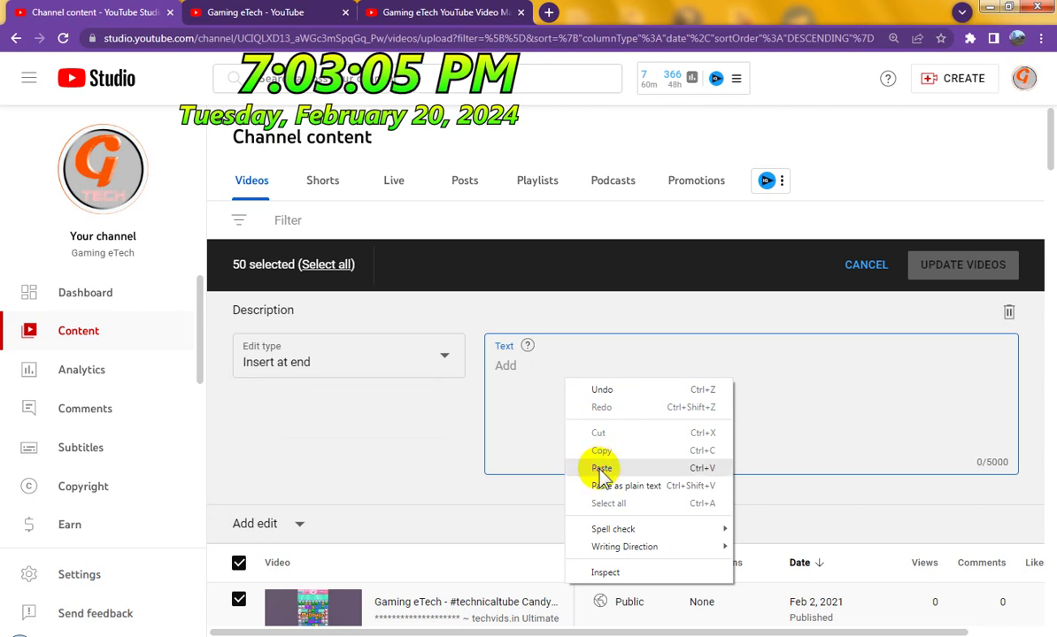
{"action": "left_click", "coordinate": [601, 467]}
{"action": "left_click", "coordinate": [962, 275]}
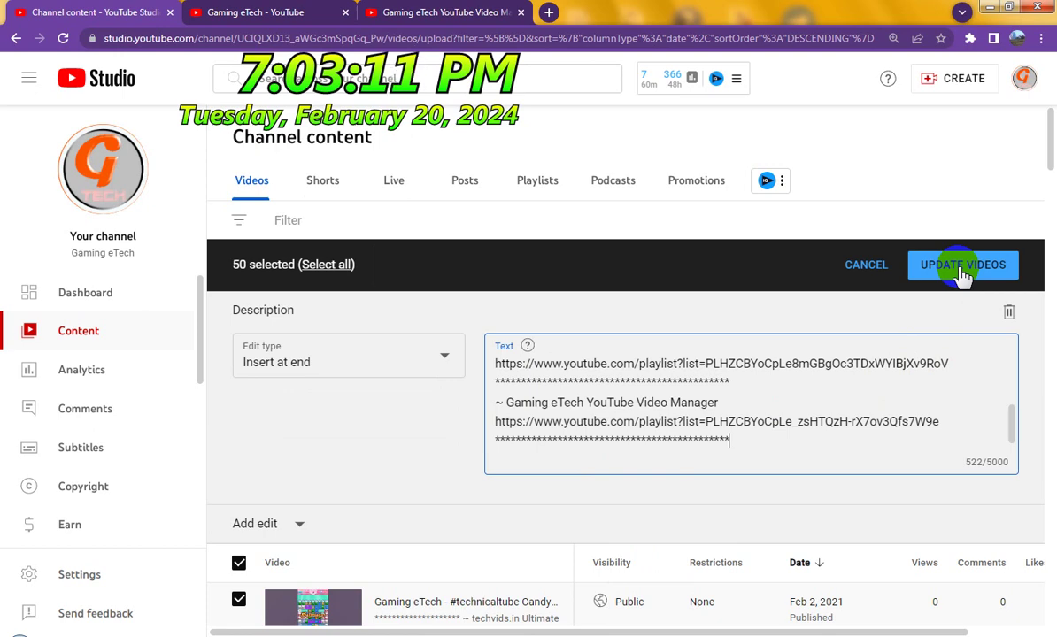
{"action": "left_click", "coordinate": [963, 276]}
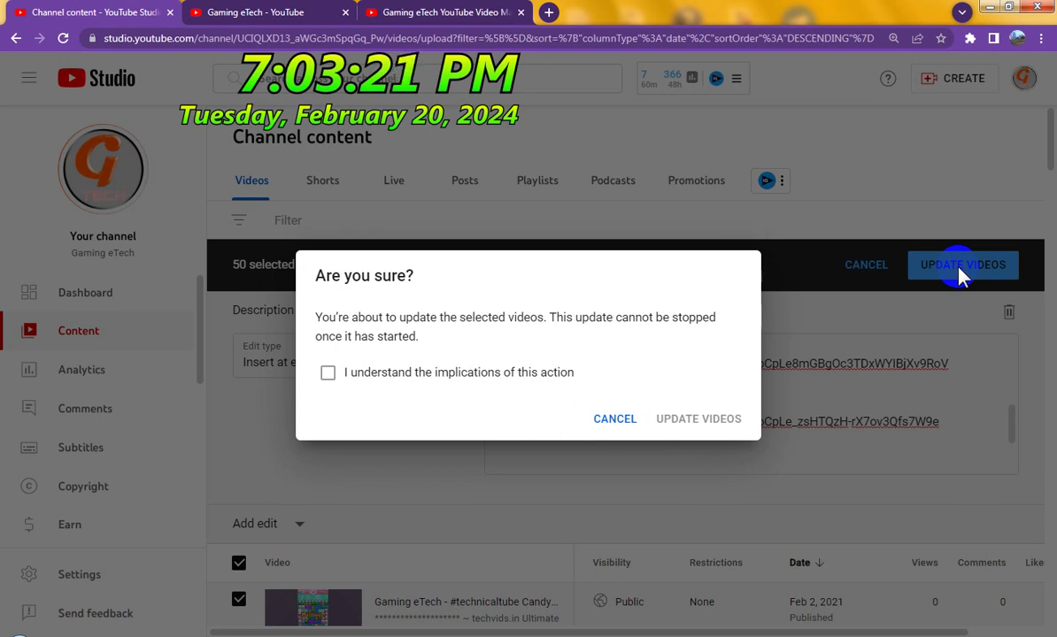
{"action": "left_click", "coordinate": [328, 374]}
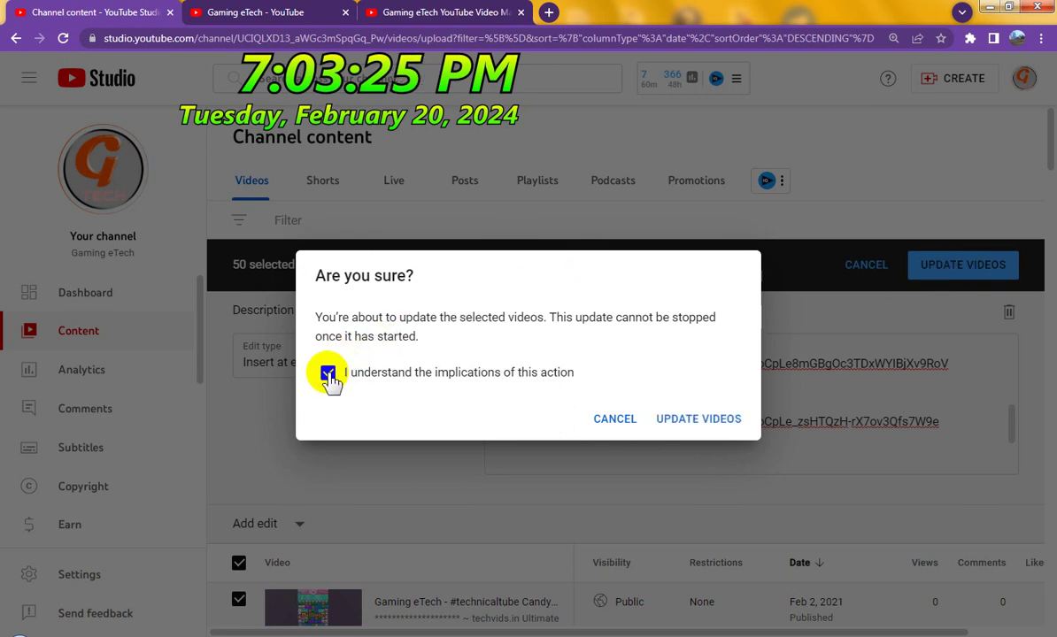
{"action": "left_click", "coordinate": [699, 422]}
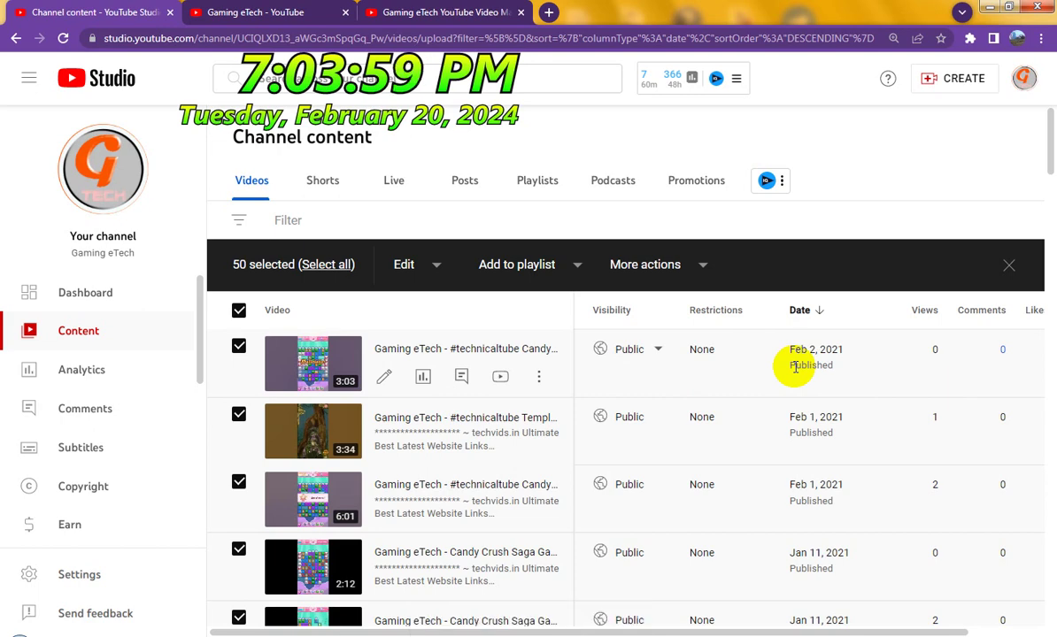
Advance to the page after videos 451–500 in the video list and select every video on it.
{"action": "scroll", "coordinate": [794, 367], "scroll_direction": "down", "scroll_amount": 5}
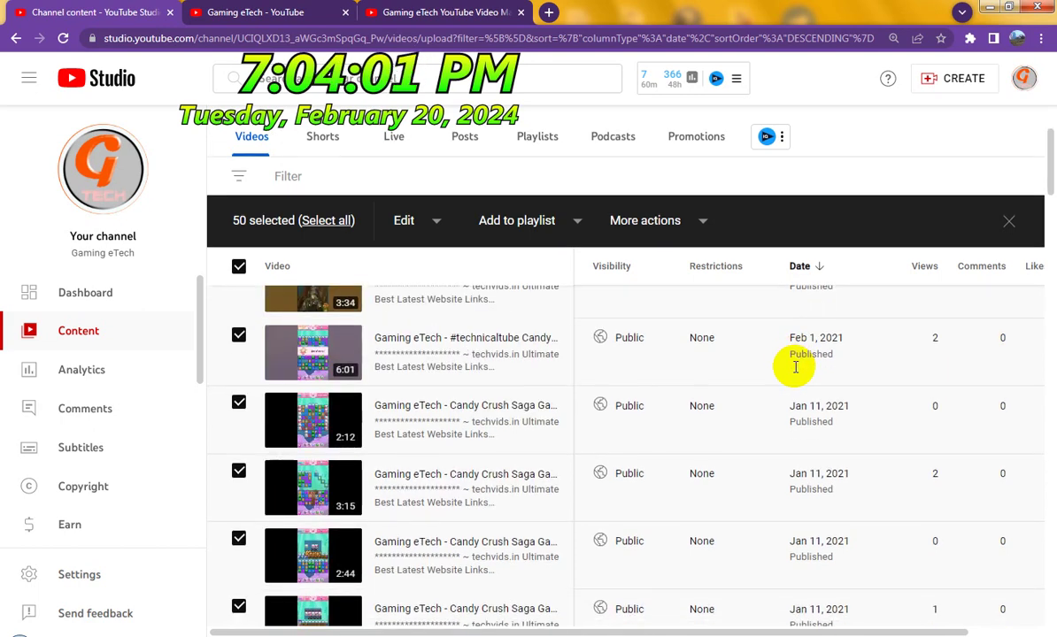
{"action": "scroll", "coordinate": [794, 367], "scroll_direction": "down", "scroll_amount": 10}
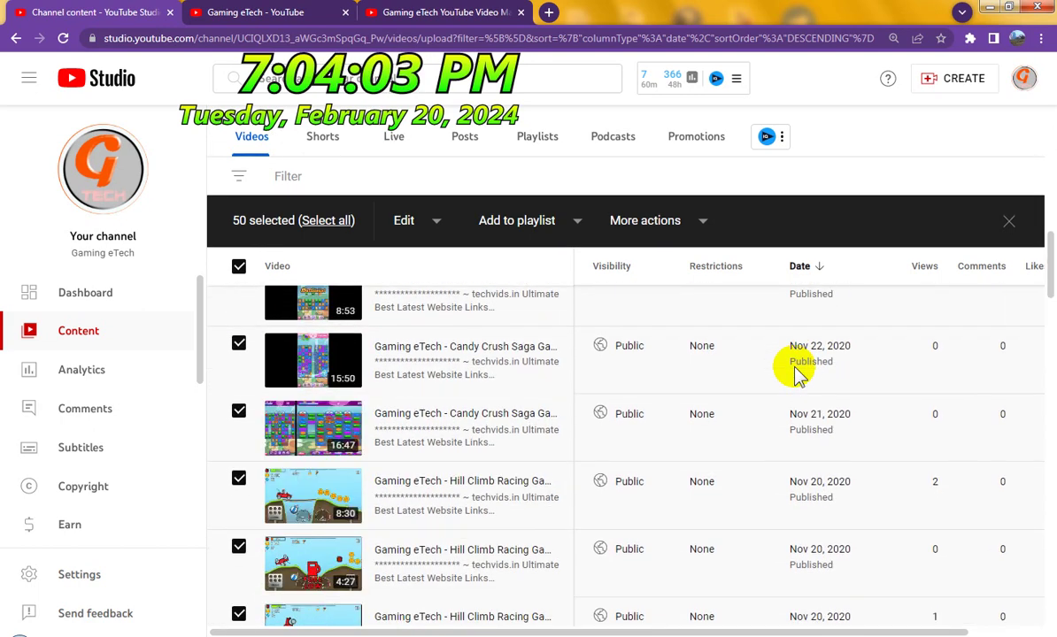
{"action": "scroll", "coordinate": [794, 367], "scroll_direction": "down", "scroll_amount": 10}
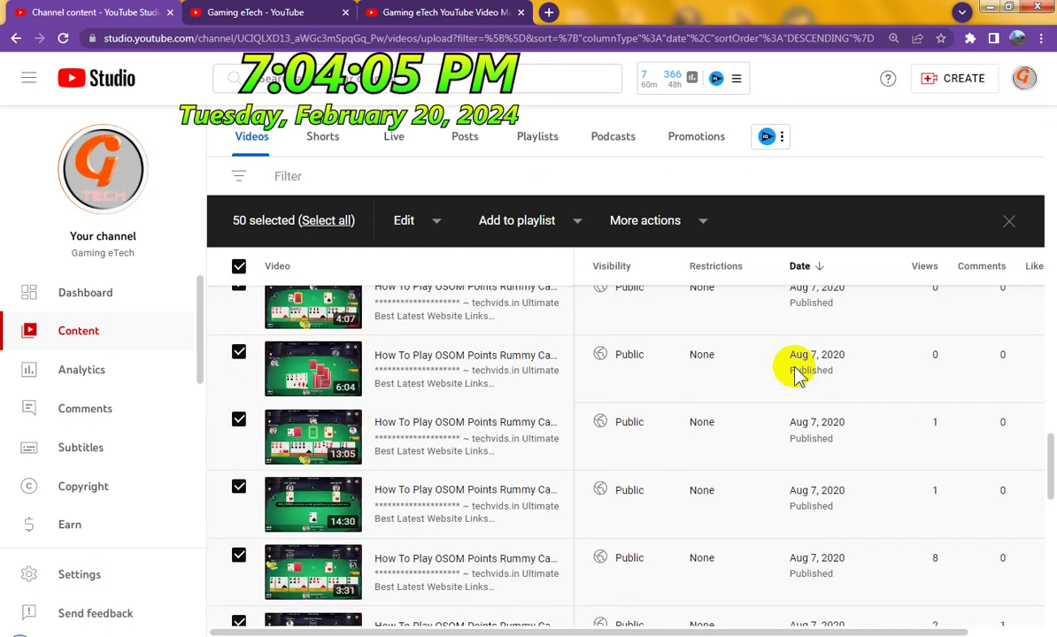
{"action": "scroll", "coordinate": [794, 366], "scroll_direction": "down", "scroll_amount": 3}
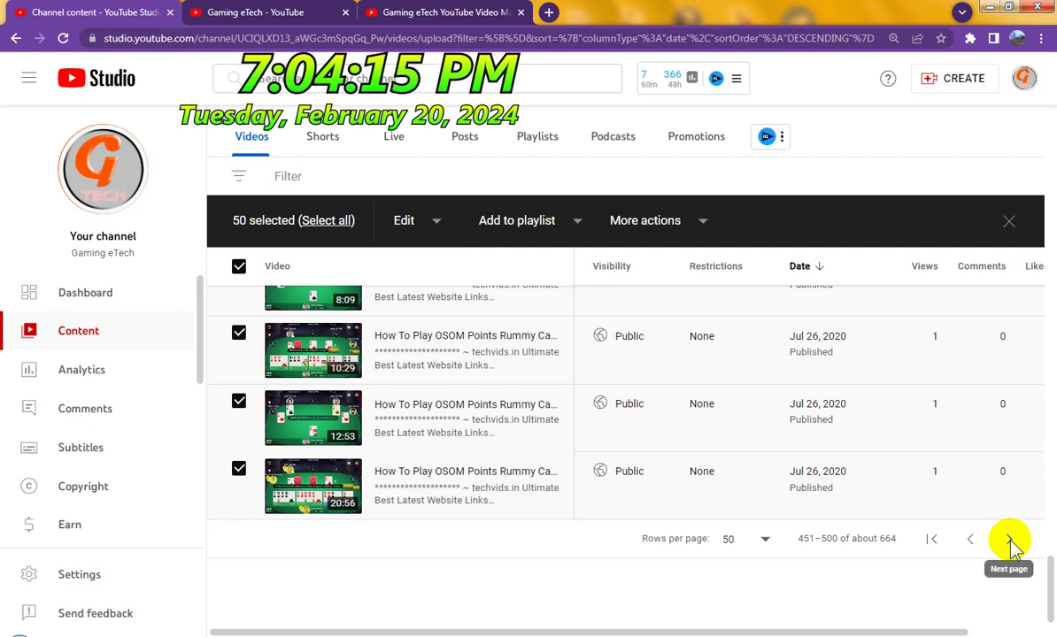
{"action": "left_click", "coordinate": [1009, 539]}
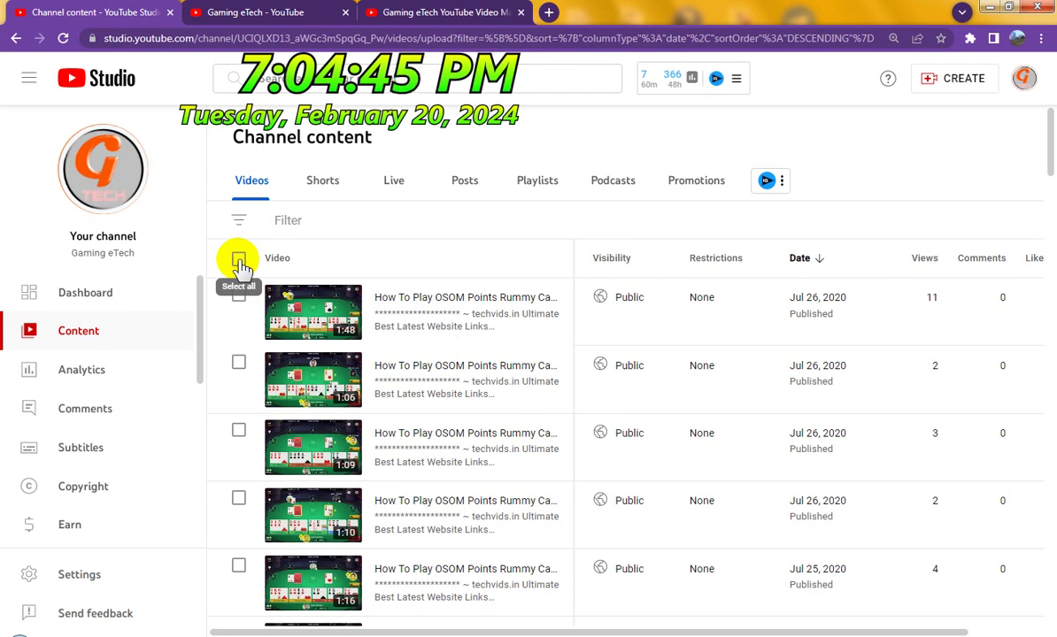
{"action": "left_click", "coordinate": [239, 260]}
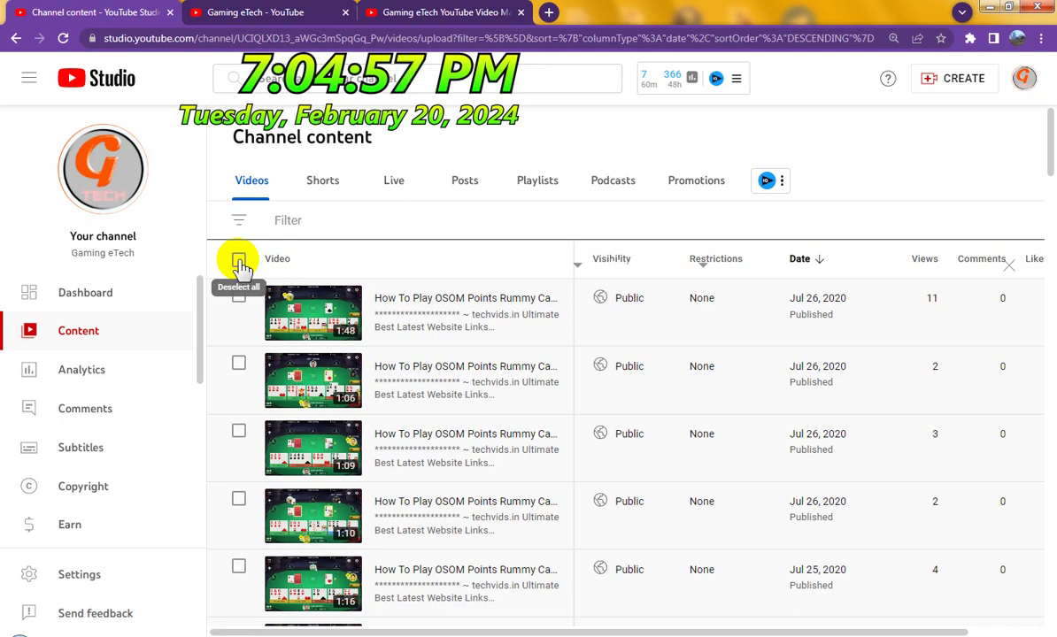
{"action": "left_click", "coordinate": [239, 262]}
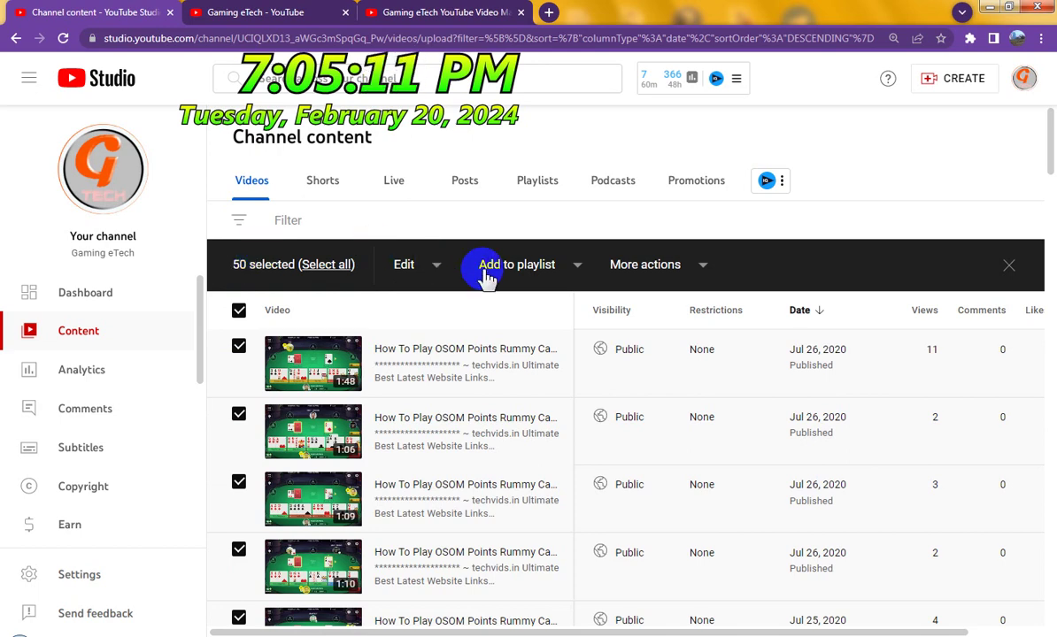
{"action": "left_click", "coordinate": [437, 268]}
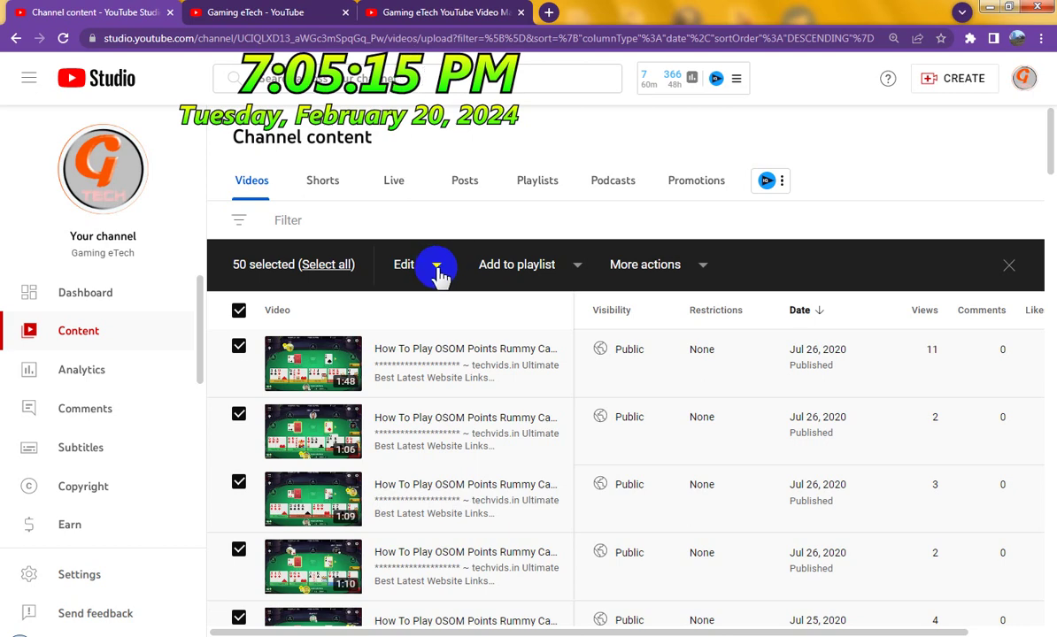
{"action": "left_click", "coordinate": [437, 268]}
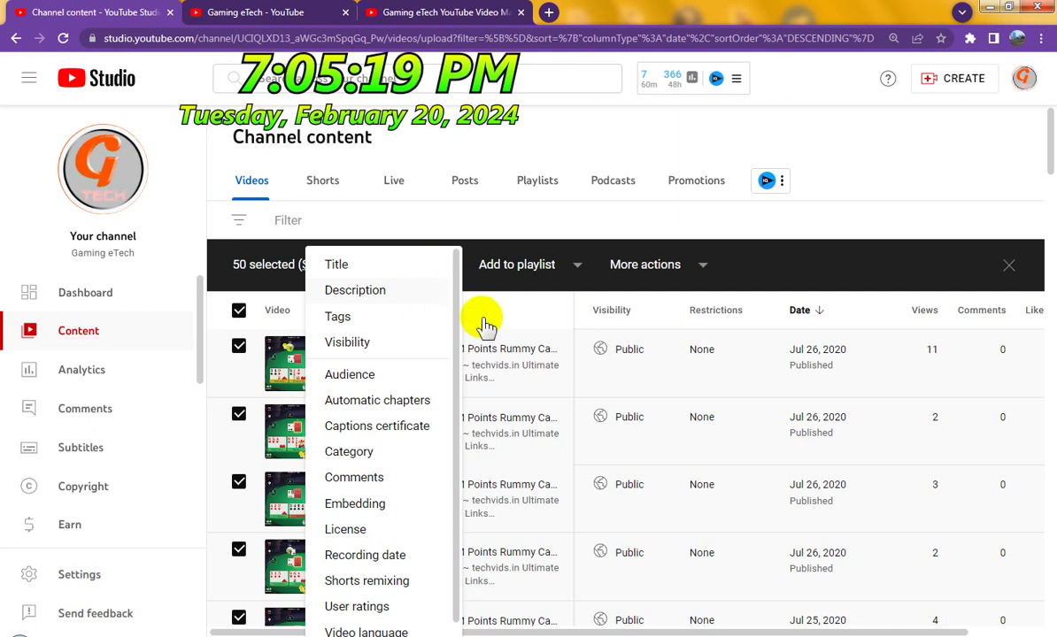
{"action": "key", "text": "Return"}
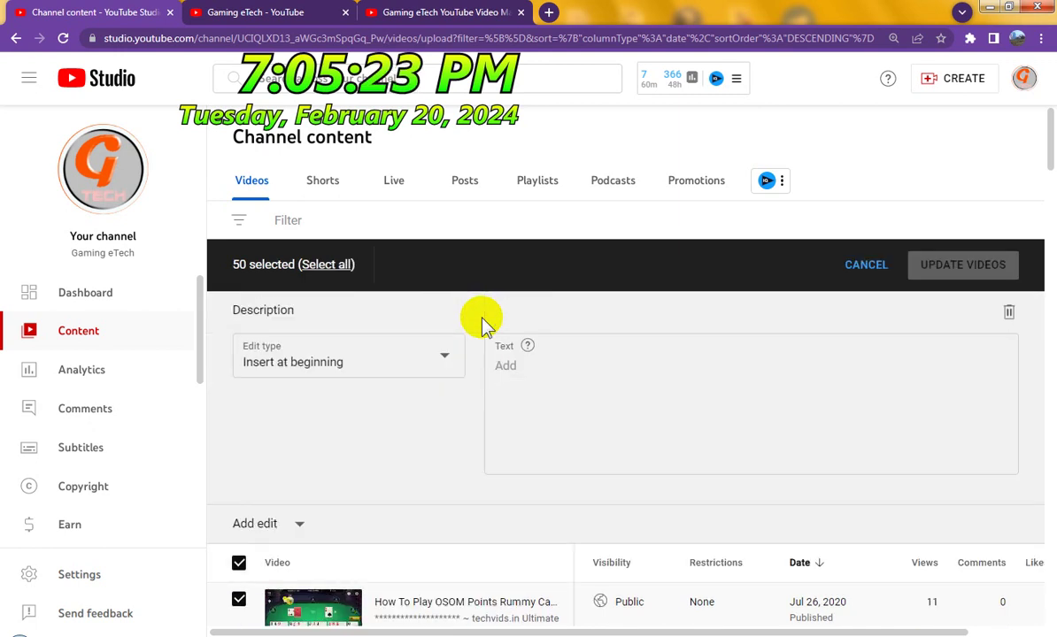
{"action": "scroll", "coordinate": [531, 372], "scroll_direction": "down", "scroll_amount": 1}
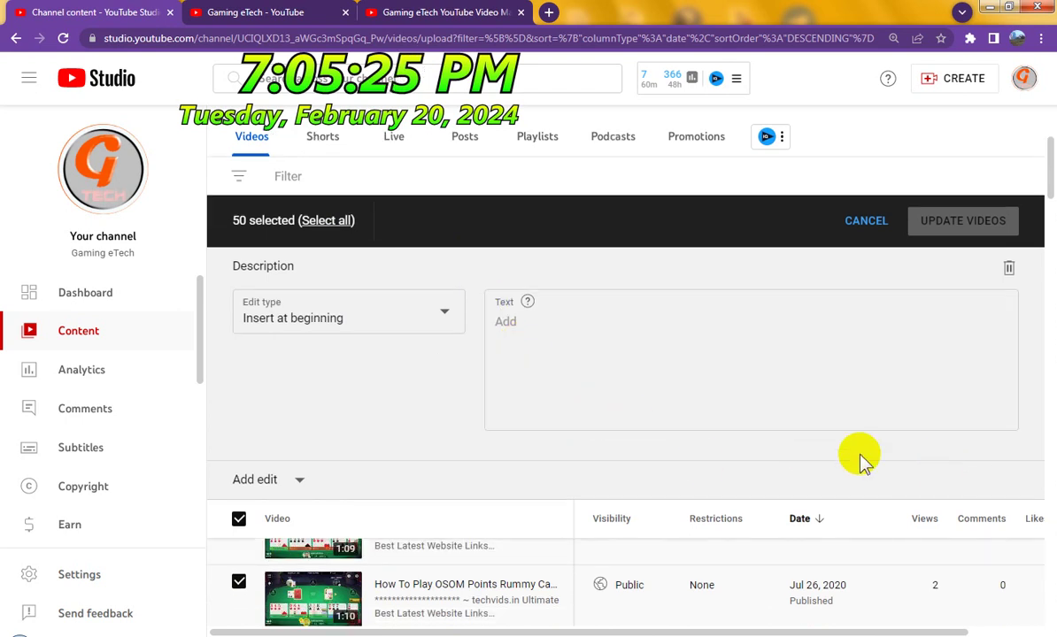
{"action": "scroll", "coordinate": [590, 507], "scroll_direction": "down", "scroll_amount": 1}
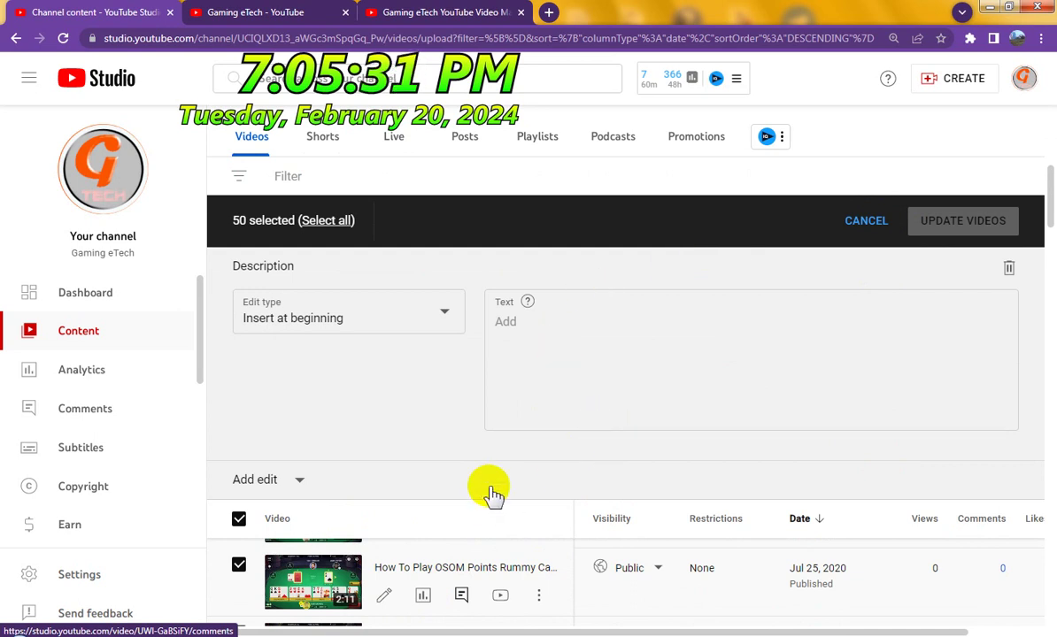
{"action": "key", "text": "Escape"}
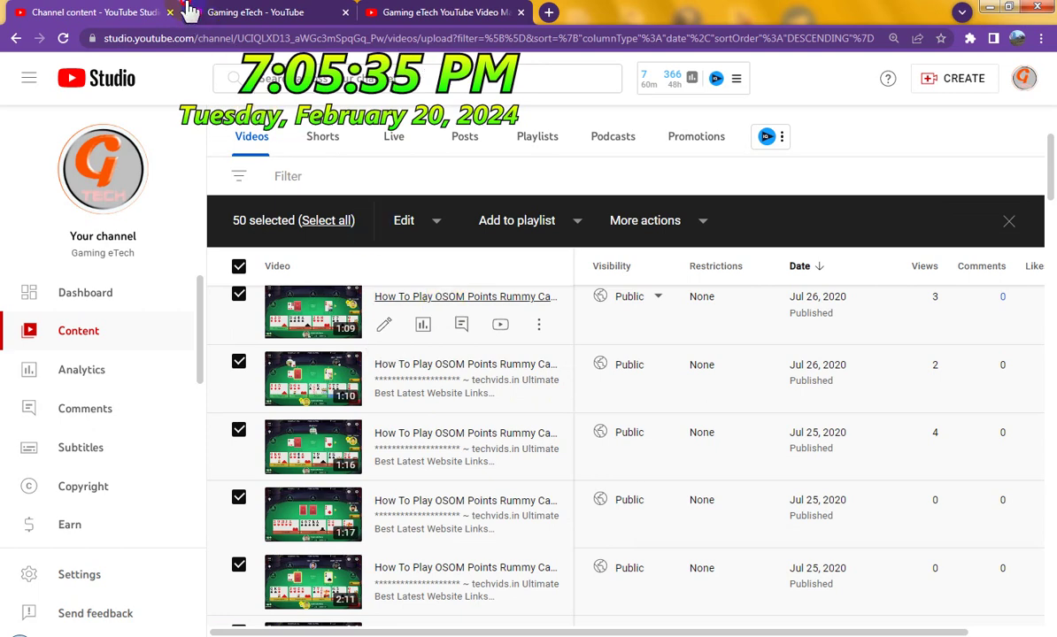
Examine the description of the 1:09 rummy video on its details page in a separate tab, and return to the video list.
{"action": "middle_click", "coordinate": [466, 297]}
{"action": "left_click", "coordinate": [266, 12]}
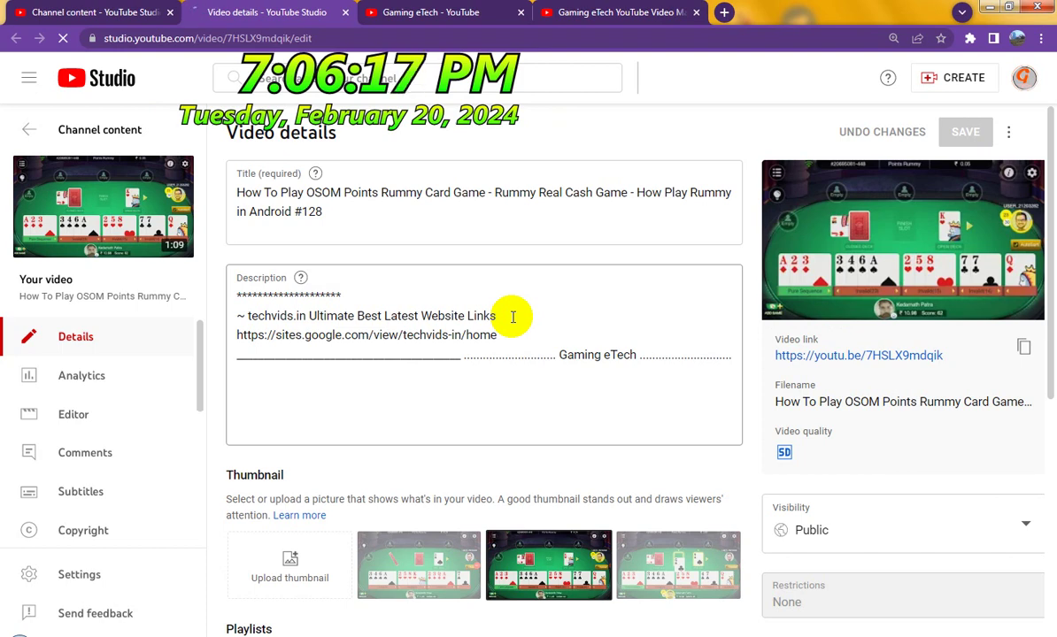
{"action": "scroll", "coordinate": [512, 316], "scroll_direction": "down", "scroll_amount": 3}
{"action": "scroll", "coordinate": [531, 347], "scroll_direction": "up", "scroll_amount": 2}
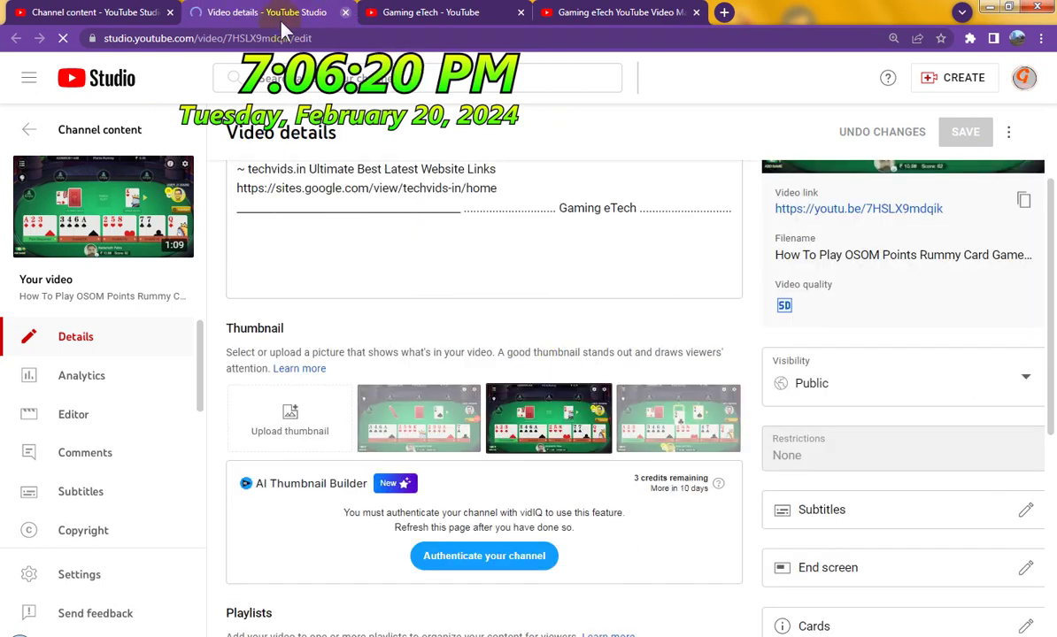
{"action": "key", "text": "ctrl+w"}
{"action": "left_click", "coordinate": [107, 12]}
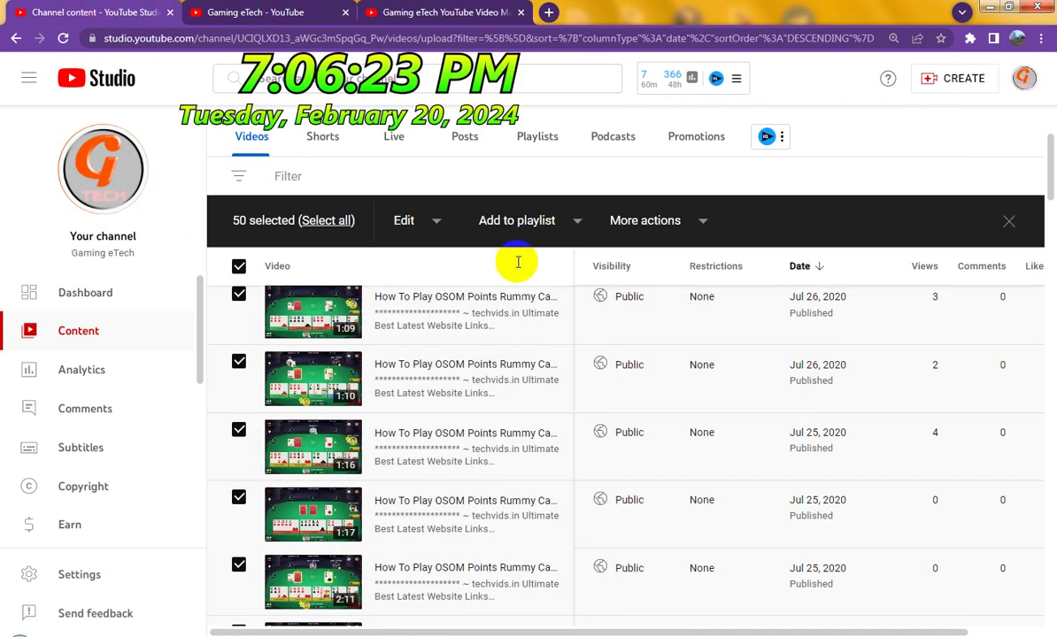
Start a bulk description edit for the videos selected on the 501–550 page, with the edit type Insert at end.
{"action": "left_click", "coordinate": [438, 221]}
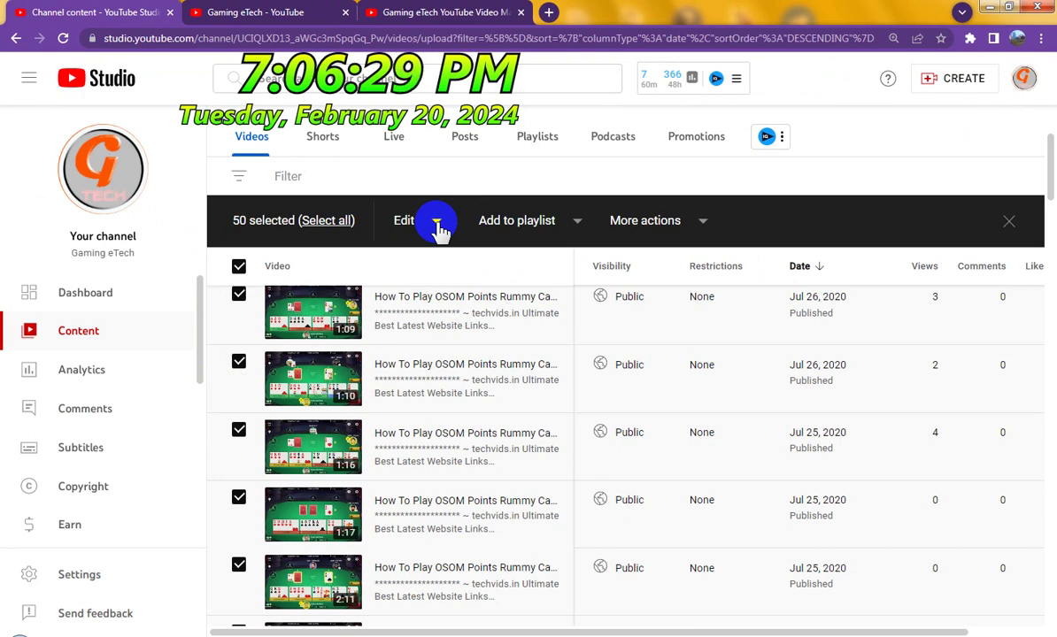
{"action": "left_click", "coordinate": [437, 225]}
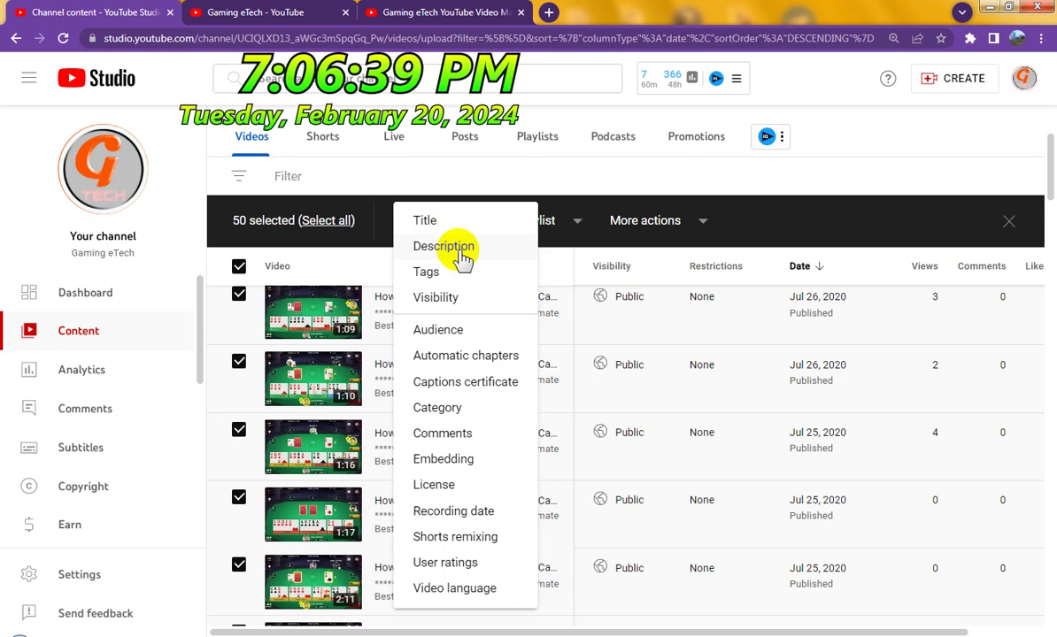
{"action": "left_click", "coordinate": [462, 255]}
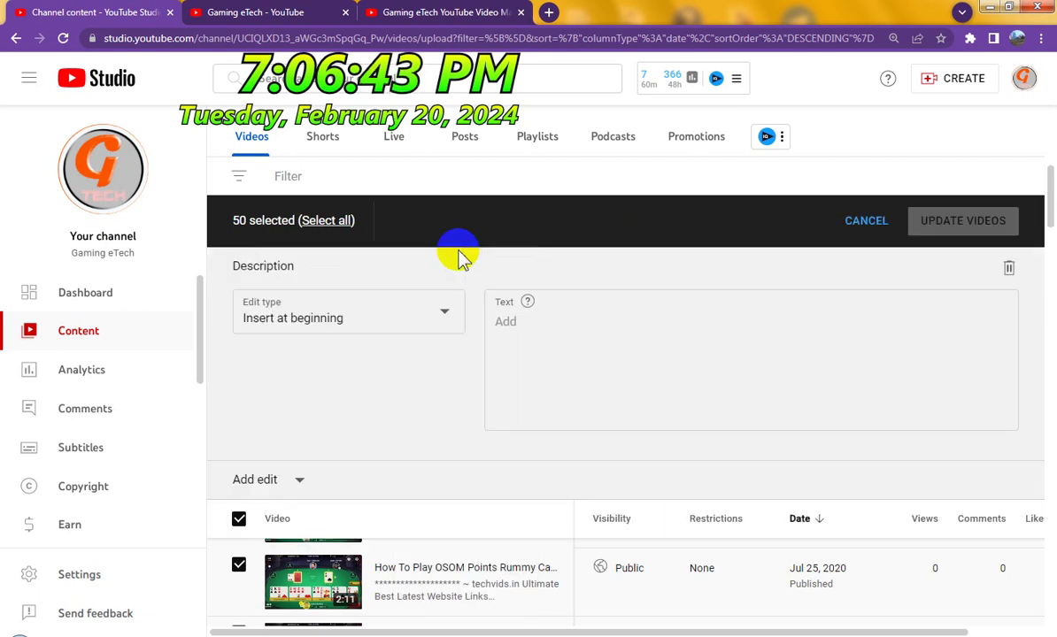
{"action": "left_click", "coordinate": [384, 307]}
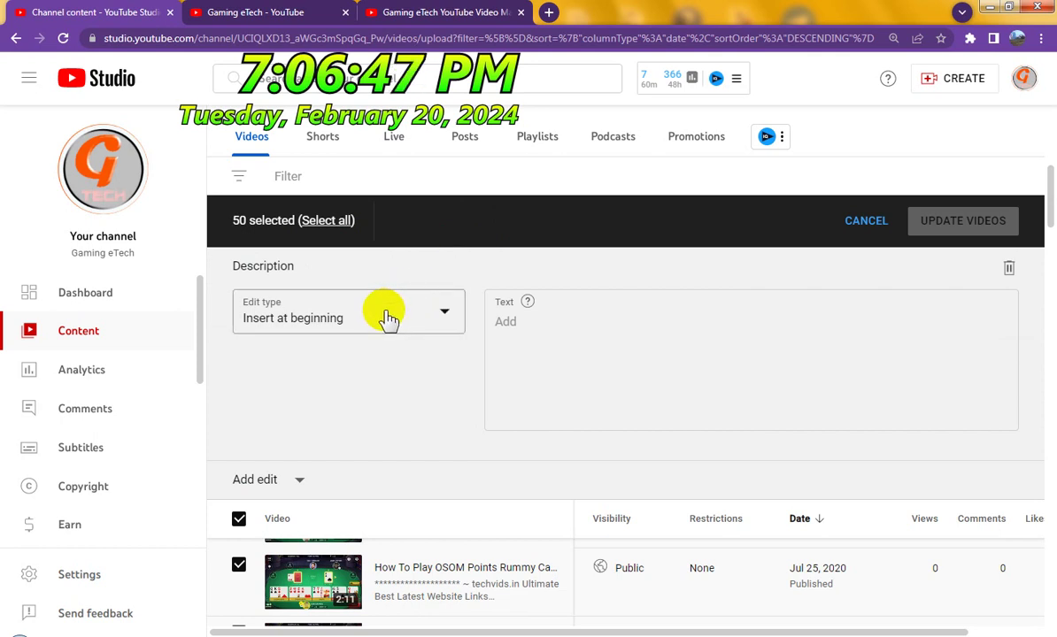
{"action": "left_click", "coordinate": [387, 316]}
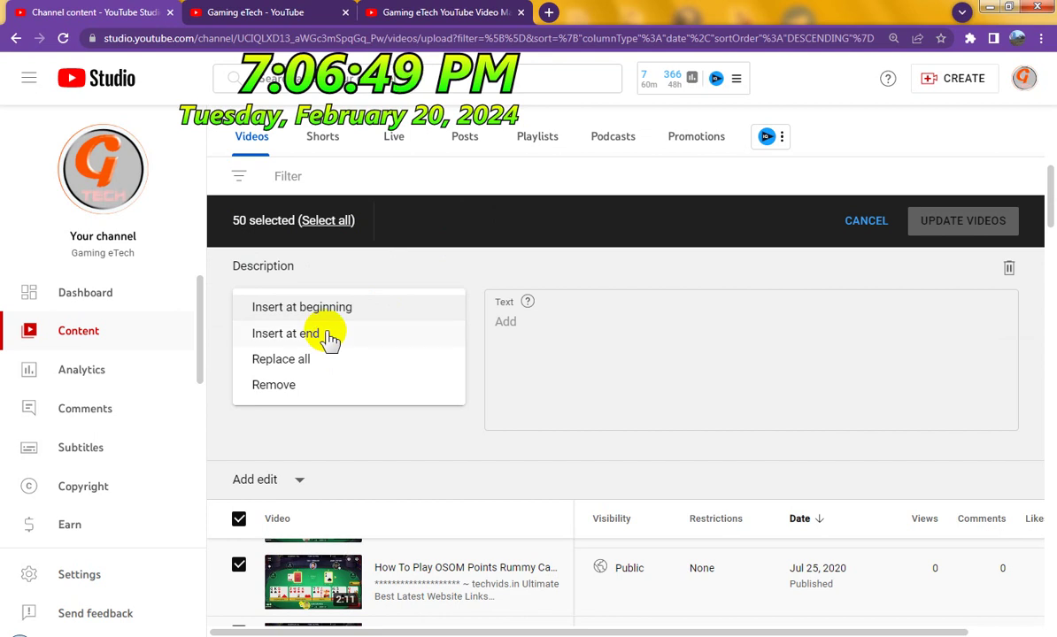
{"action": "key", "text": "Down"}
{"action": "key", "text": "Return"}
Paste the copied playlist links as the description text and update the selected videos, acknowledging the implications.
{"action": "left_click", "coordinate": [588, 345]}
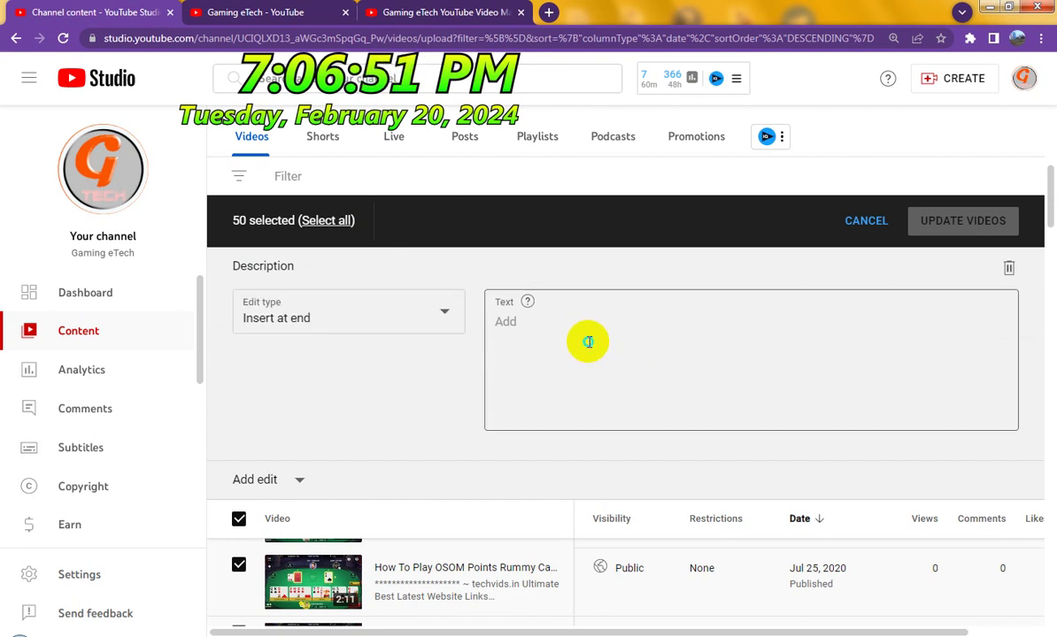
{"action": "right_click", "coordinate": [589, 343]}
{"action": "left_click", "coordinate": [625, 432]}
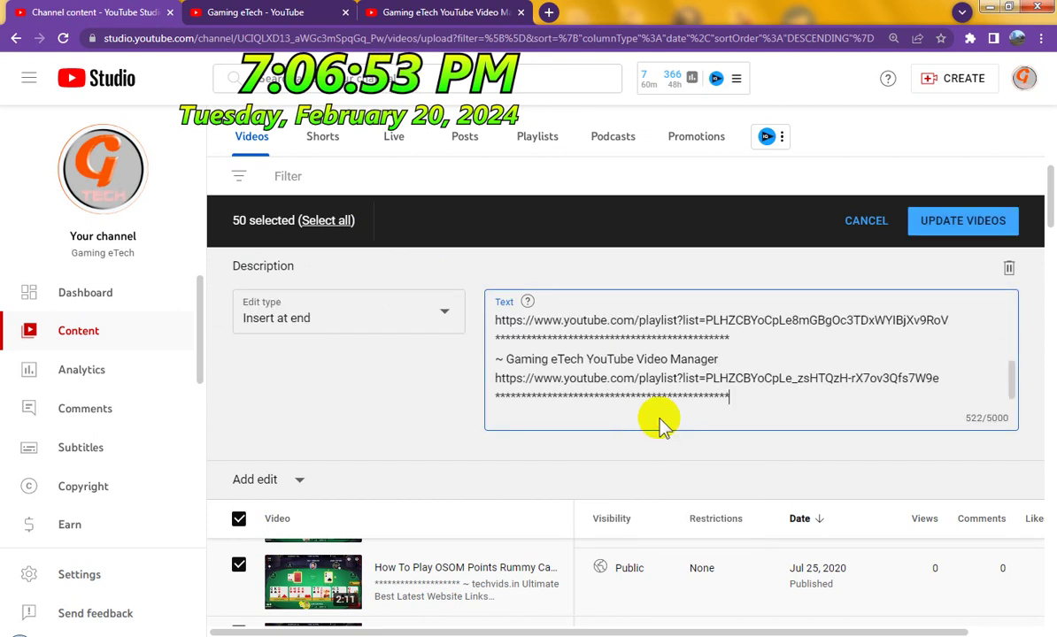
{"action": "left_click", "coordinate": [969, 221]}
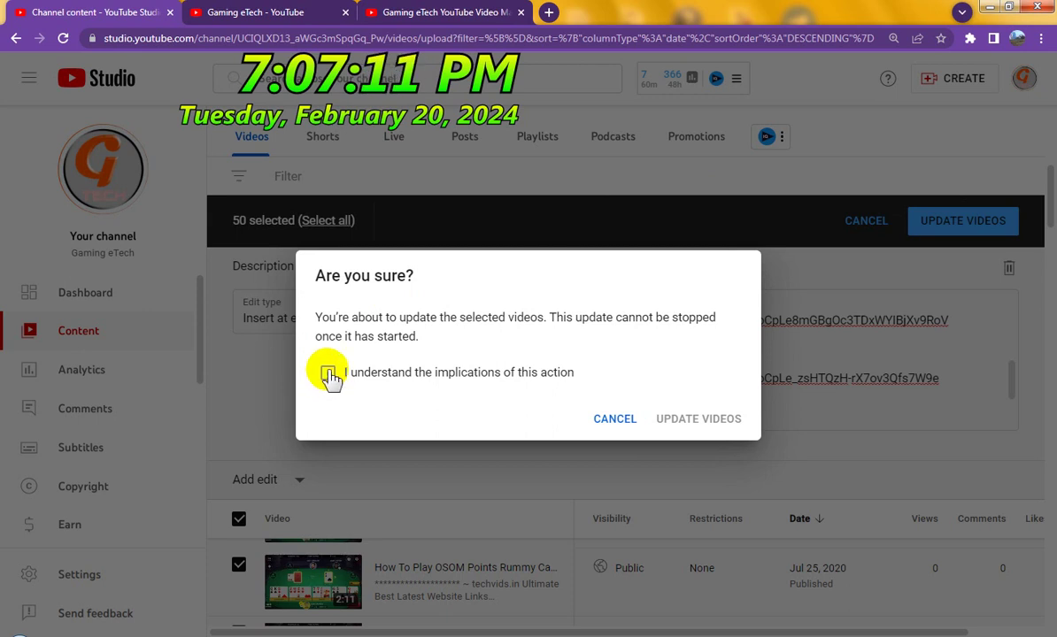
{"action": "left_click", "coordinate": [371, 386]}
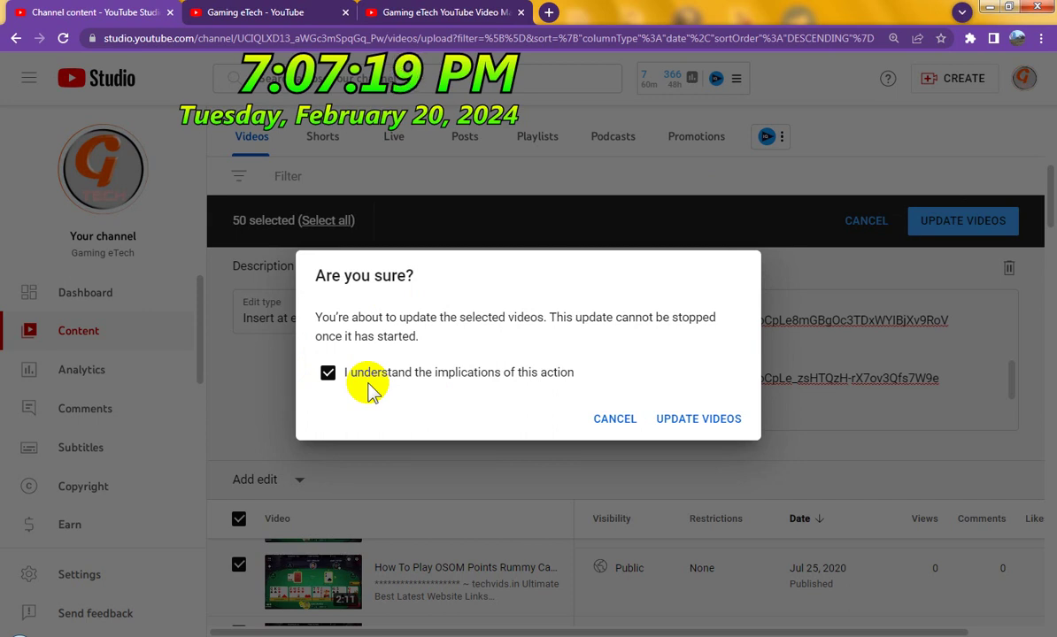
{"action": "left_click", "coordinate": [721, 413]}
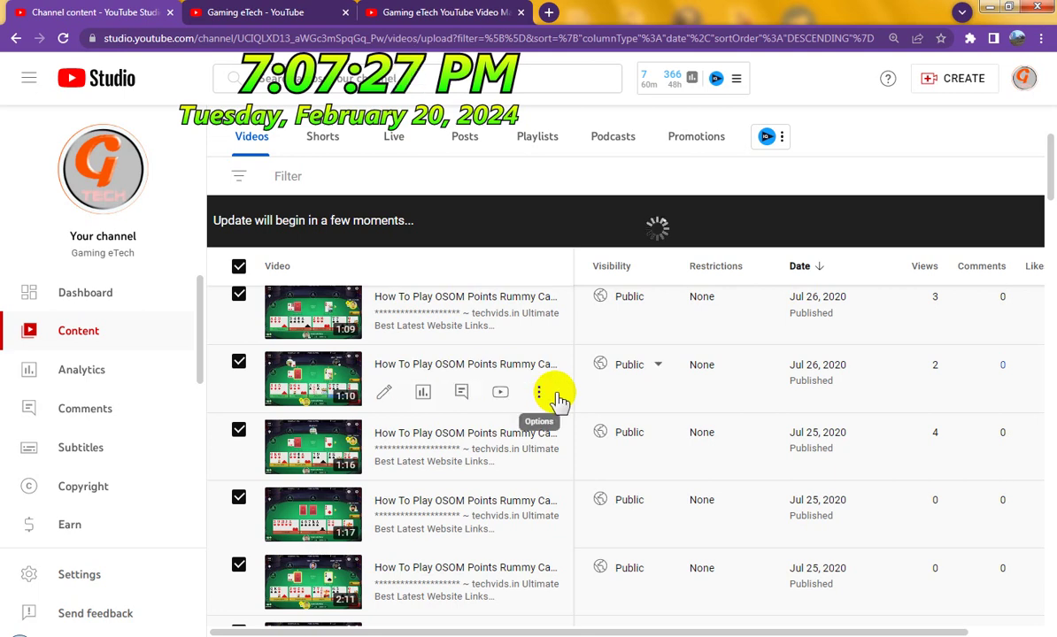
Examine the description of the 1:10 rummy video on its details page in a separate tab, and return to the video list.
{"action": "left_click", "coordinate": [428, 11]}
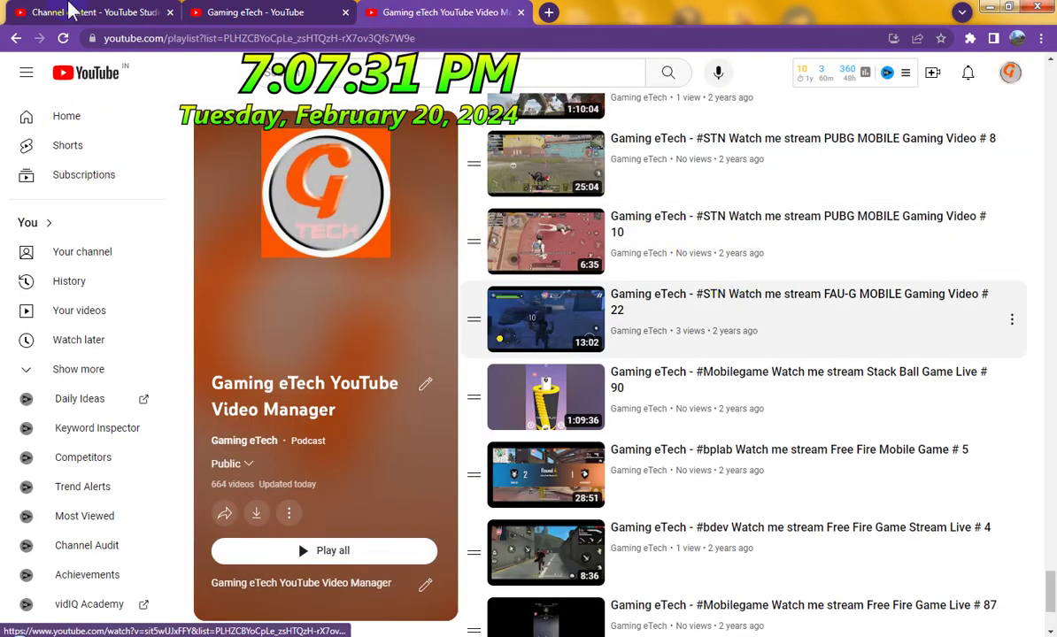
{"action": "left_click", "coordinate": [74, 13]}
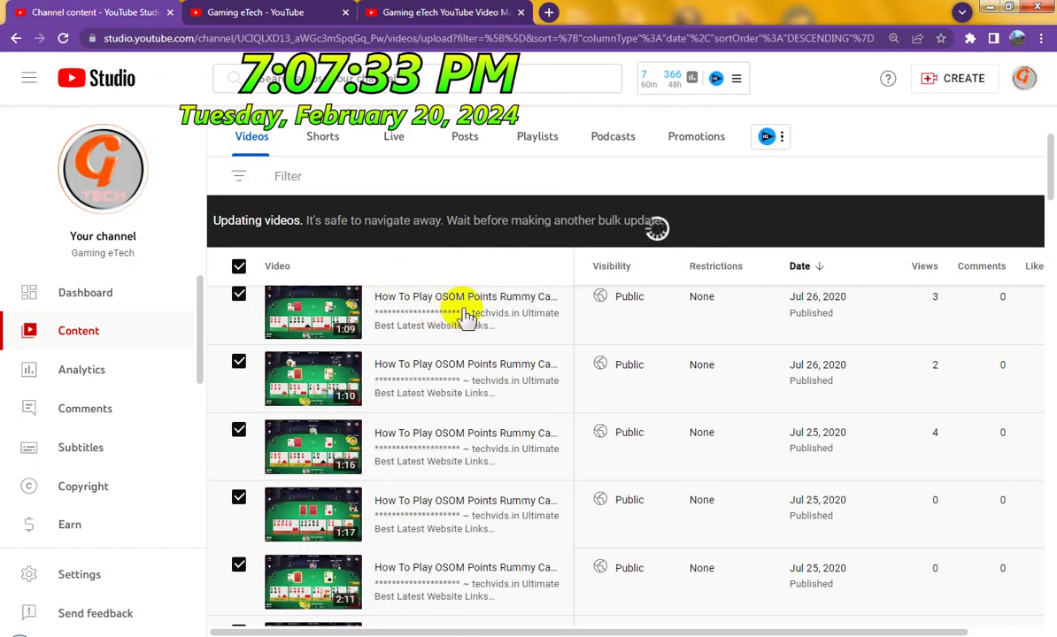
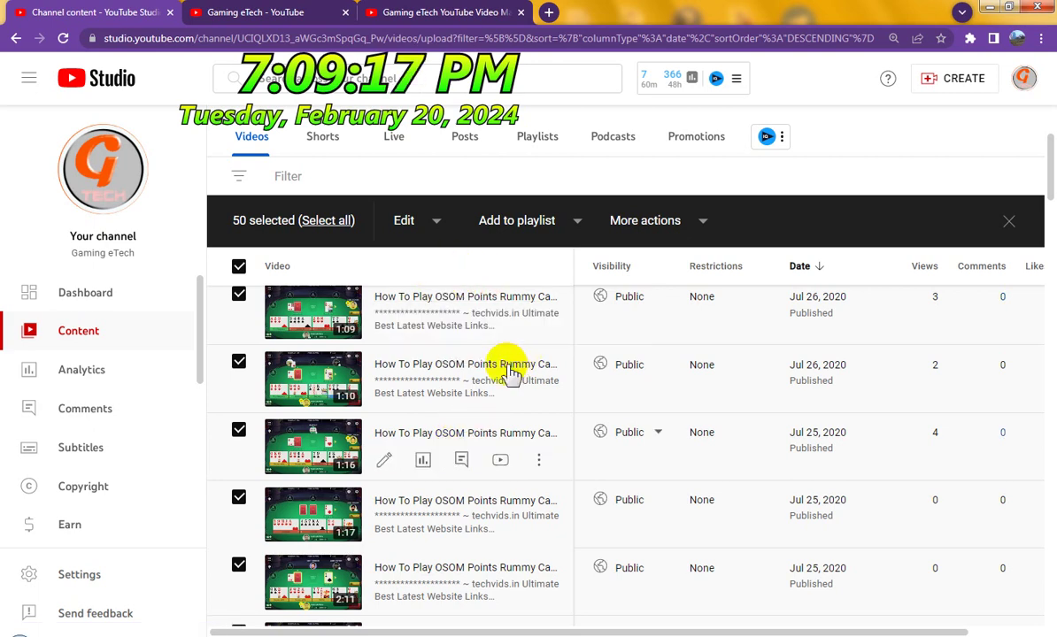
{"action": "left_click_drag", "start_coordinate": [232, 46], "coordinate": [189, 26]}
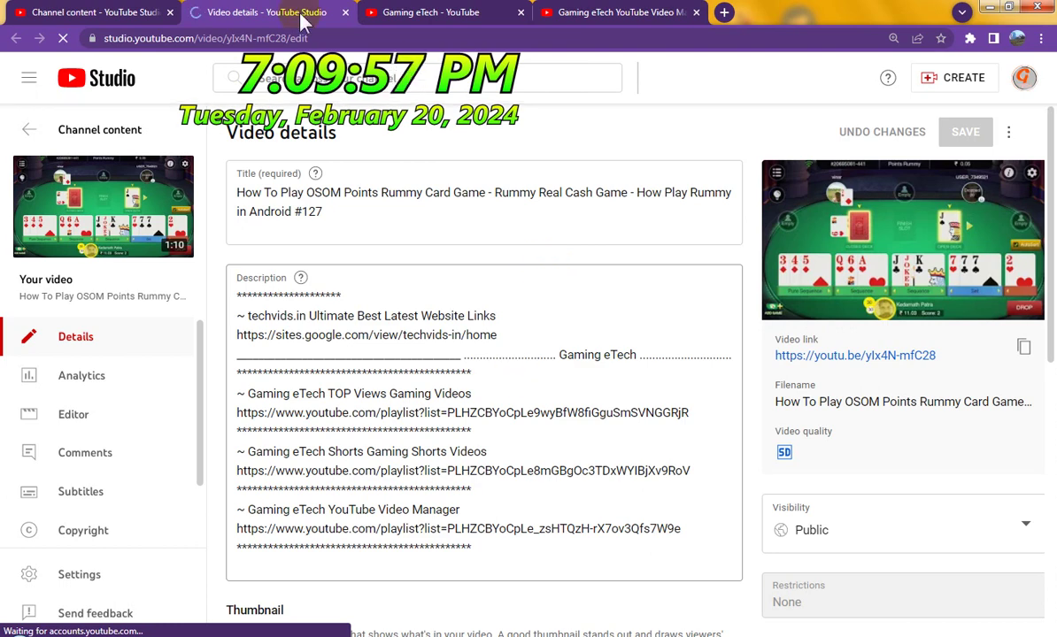
{"action": "left_click", "coordinate": [344, 14]}
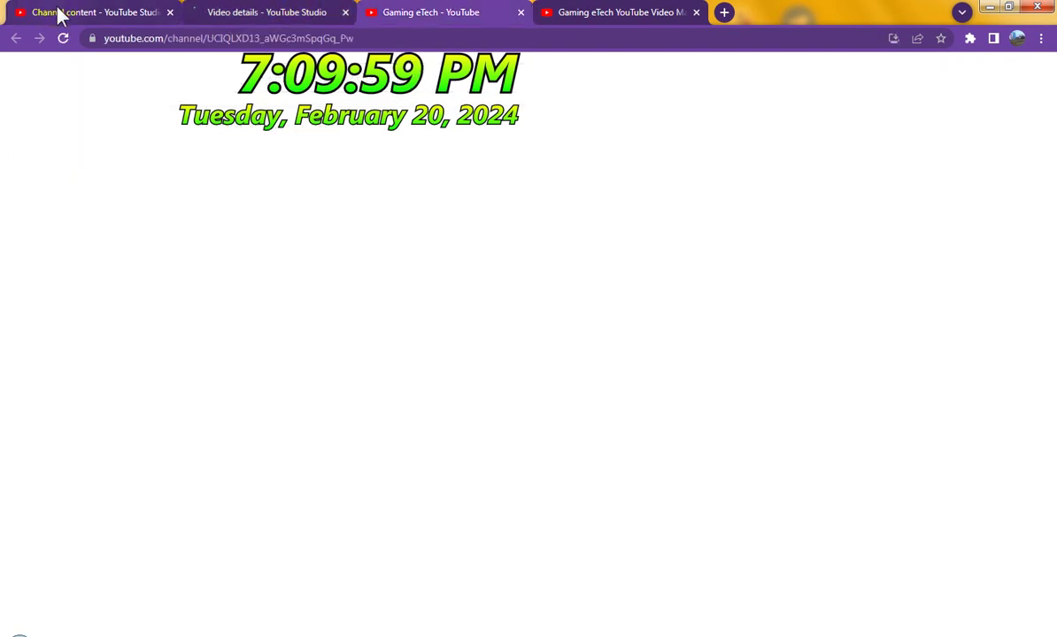
{"action": "left_click", "coordinate": [57, 14]}
Advance to the page after videos 501–550 in the video list and select every video on it.
{"action": "scroll", "coordinate": [915, 518], "scroll_direction": "down", "scroll_amount": 4}
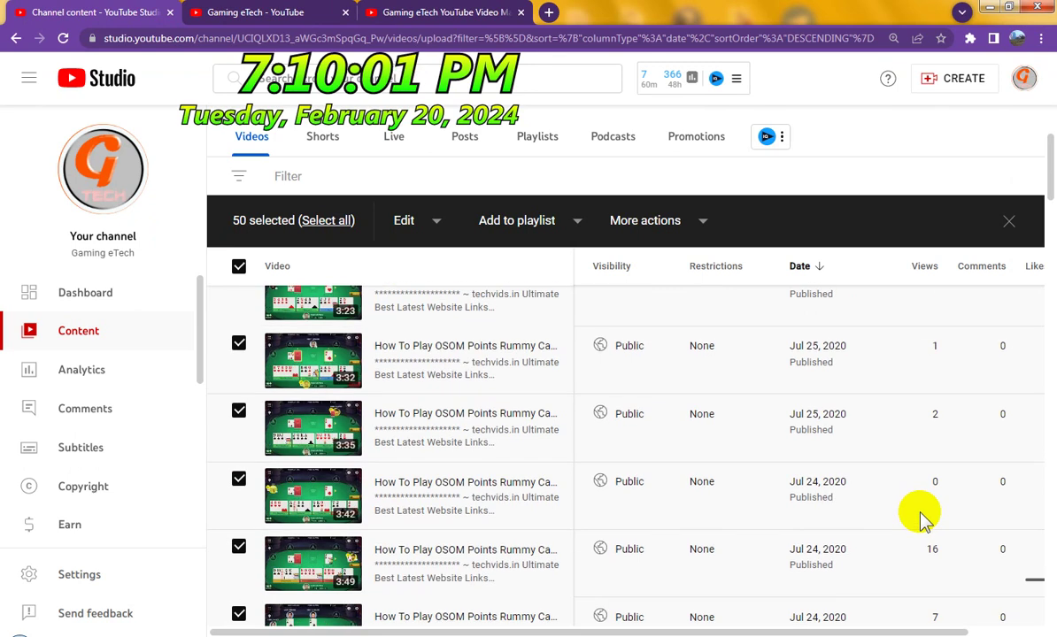
{"action": "scroll", "coordinate": [921, 517], "scroll_direction": "down", "scroll_amount": 10}
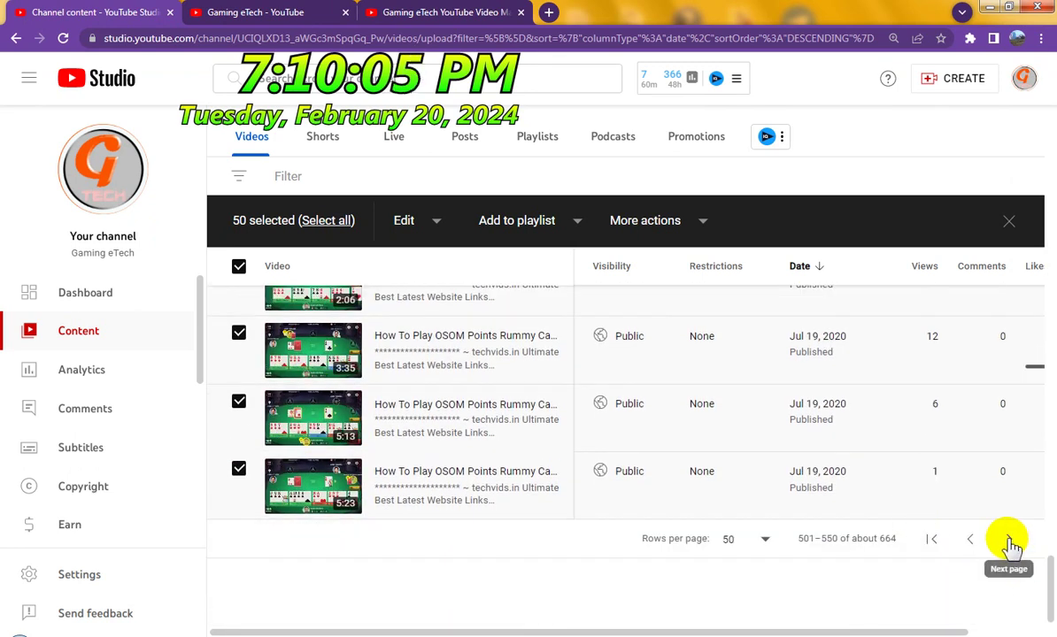
{"action": "left_click", "coordinate": [1009, 539]}
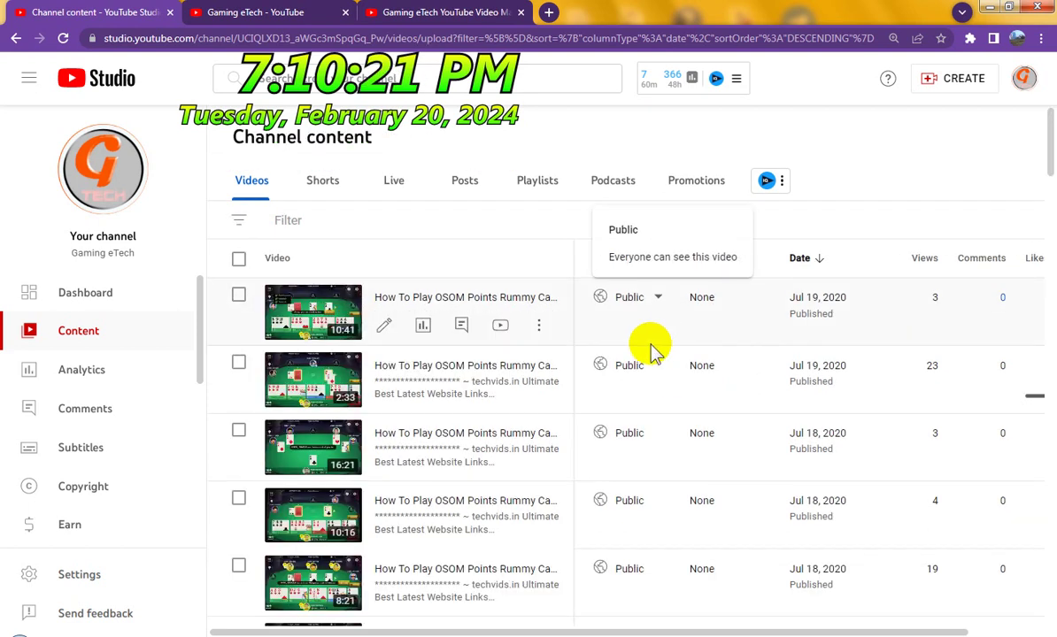
{"action": "left_click", "coordinate": [239, 261]}
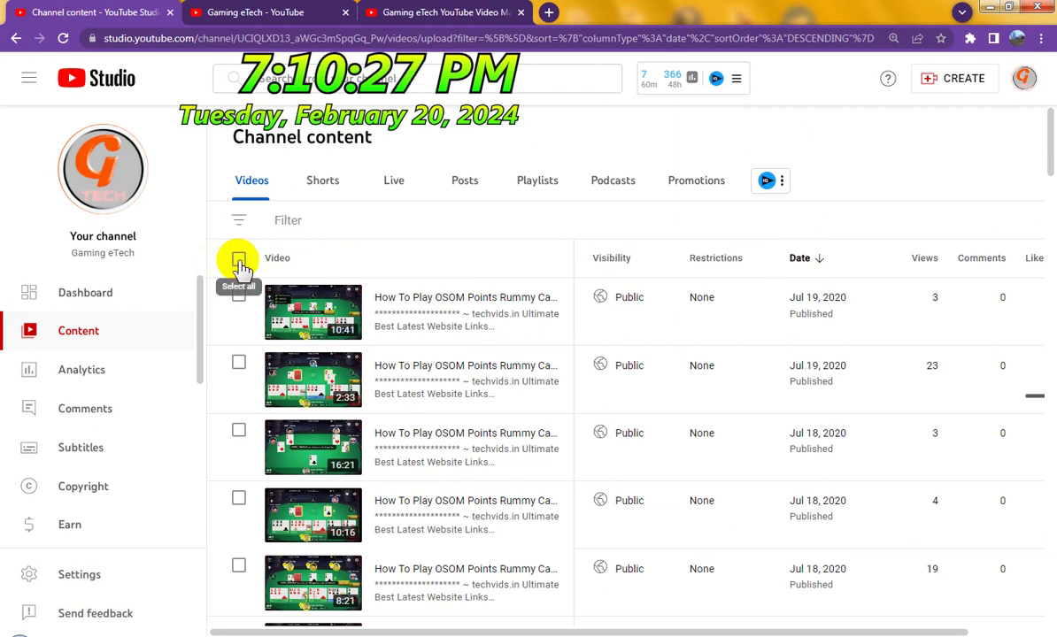
{"action": "left_click", "coordinate": [242, 264]}
{"action": "left_click", "coordinate": [240, 262]}
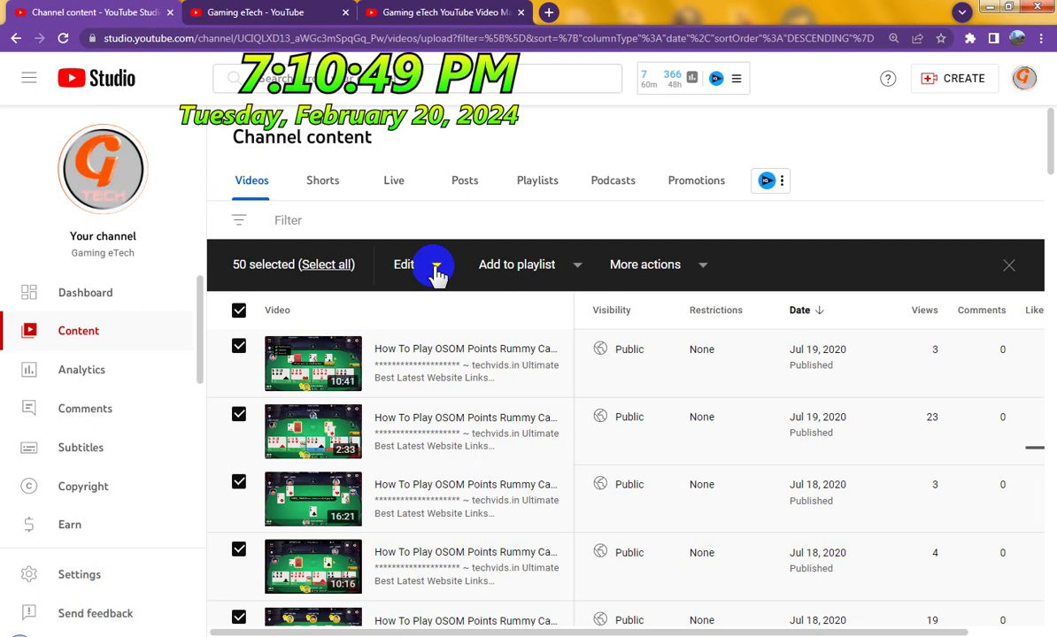
Start a bulk description edit for the videos selected on the 551–600 page, with the edit type Insert at end.
{"action": "left_click", "coordinate": [435, 269]}
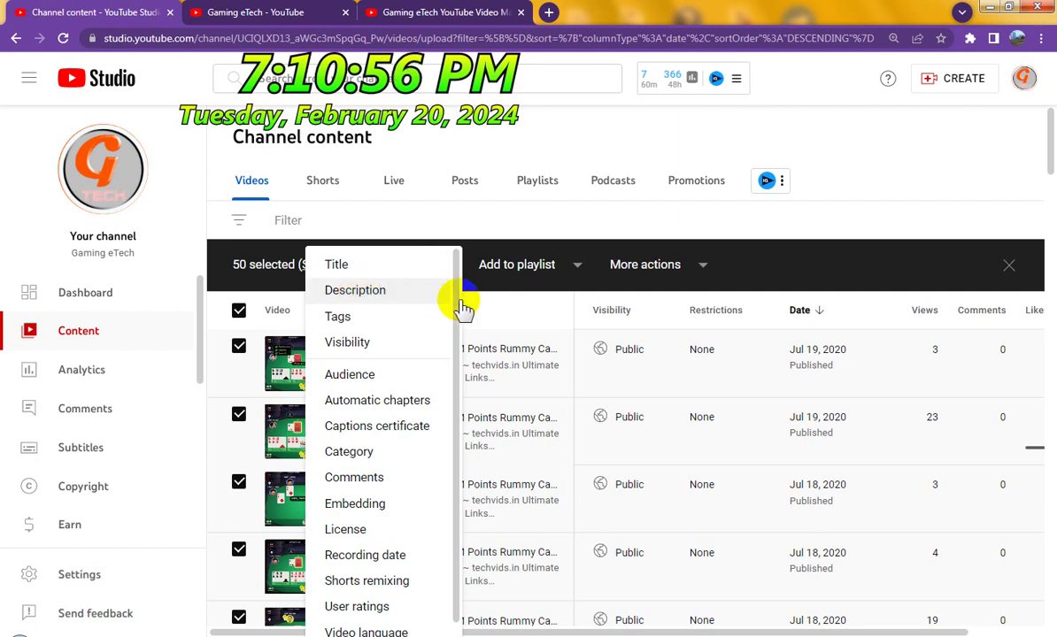
{"action": "left_click", "coordinate": [406, 308]}
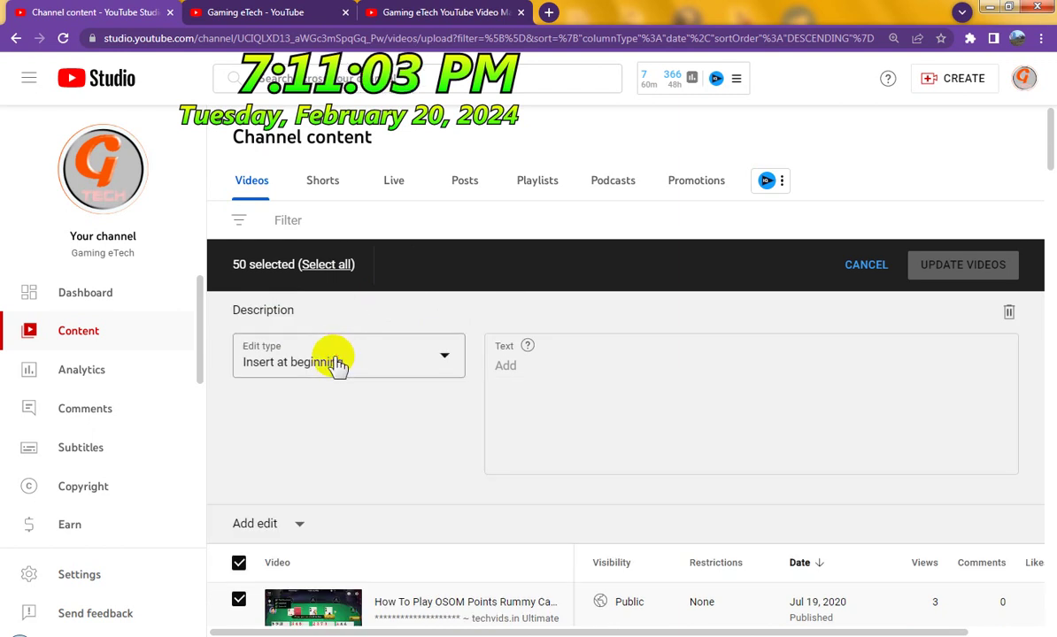
{"action": "left_click", "coordinate": [339, 366]}
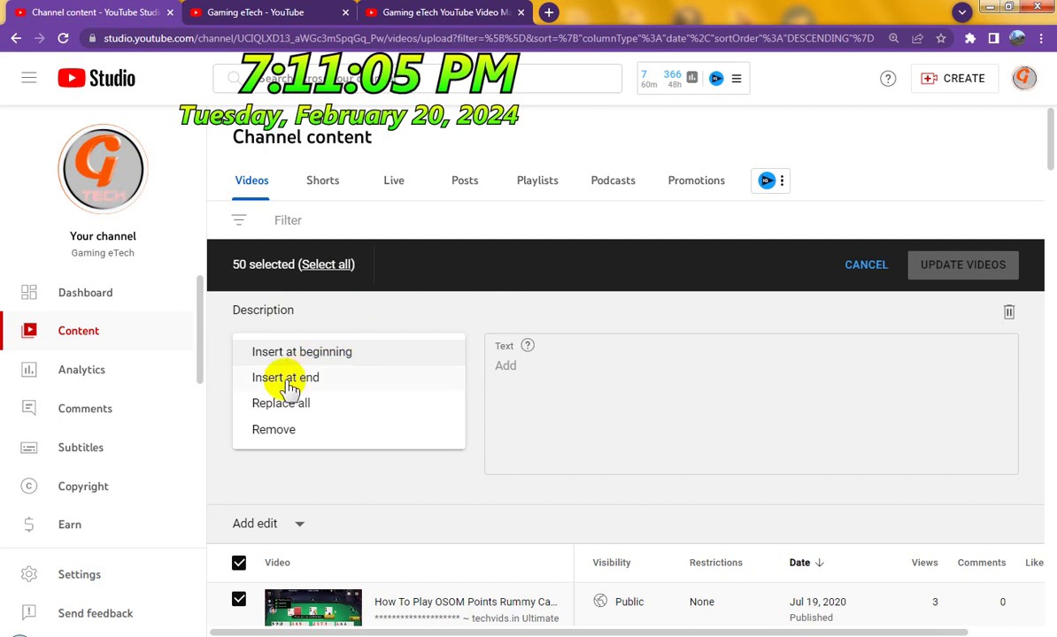
{"action": "left_click", "coordinate": [486, 377]}
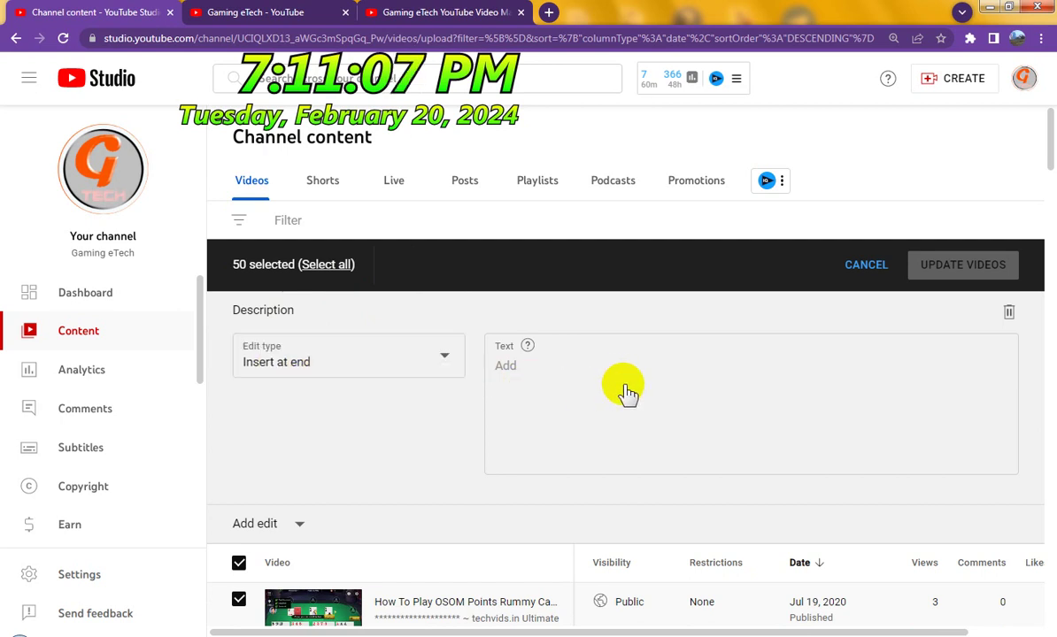
Insert the copied playlist links as the description text, acknowledge the implications and update the selected videos.
{"action": "left_click", "coordinate": [577, 375]}
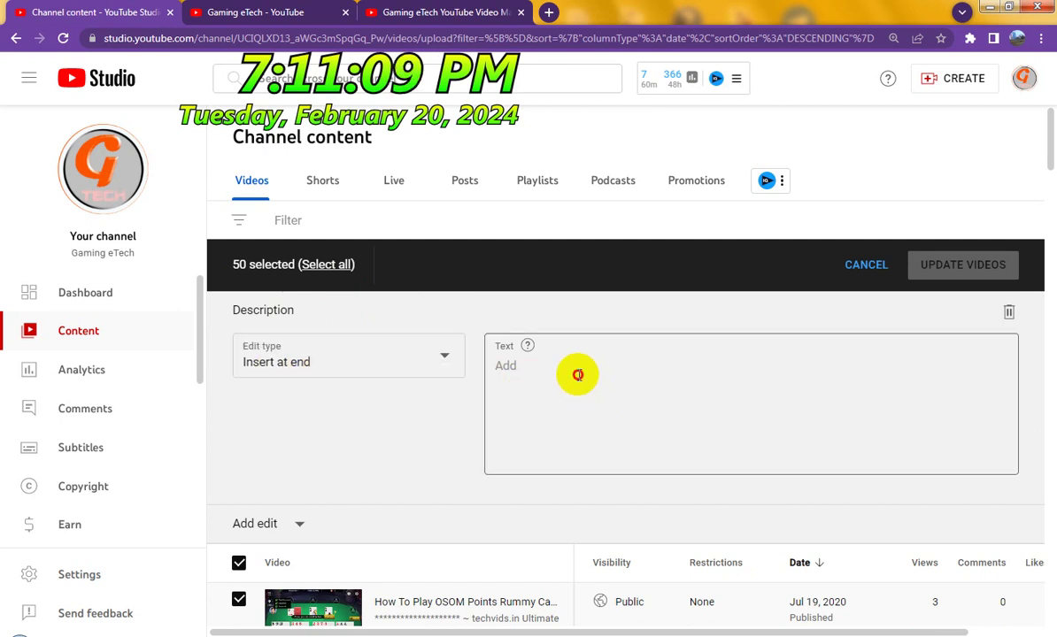
{"action": "right_click", "coordinate": [578, 375]}
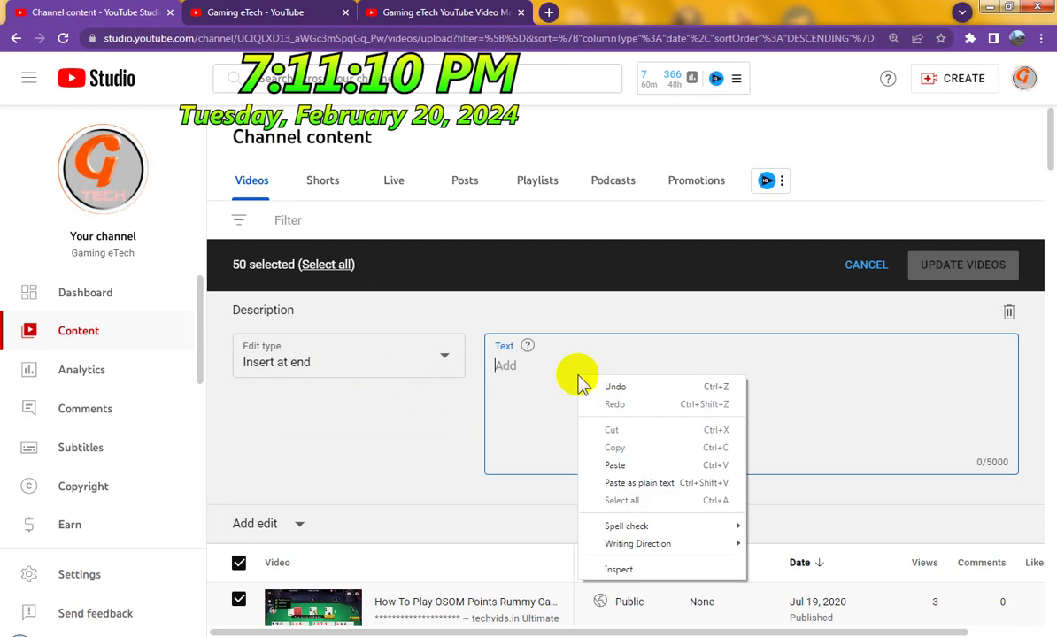
{"action": "left_click", "coordinate": [615, 464]}
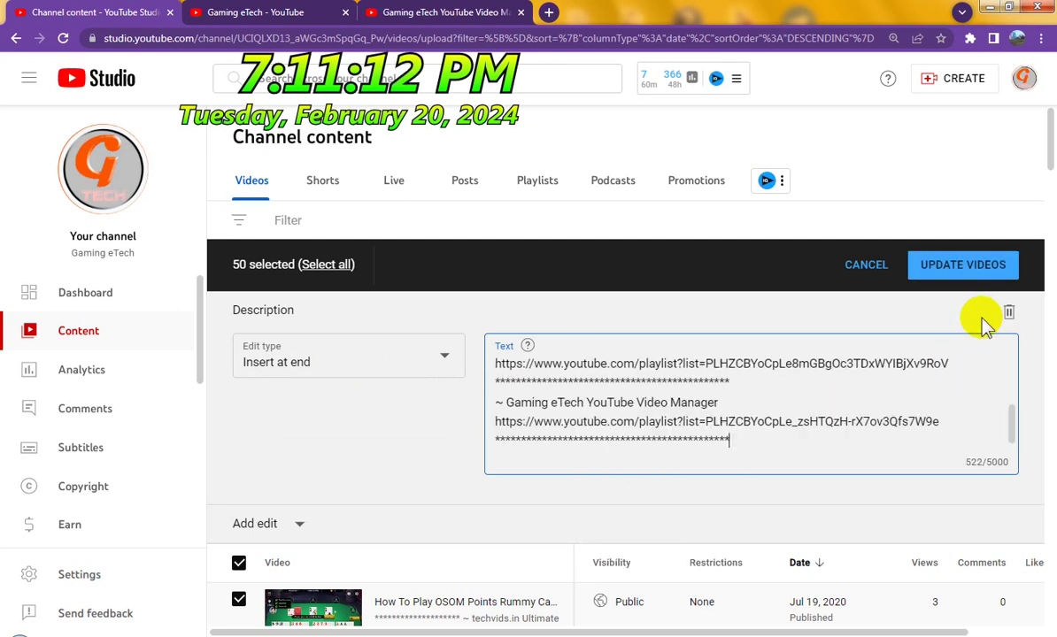
{"action": "left_click", "coordinate": [936, 281]}
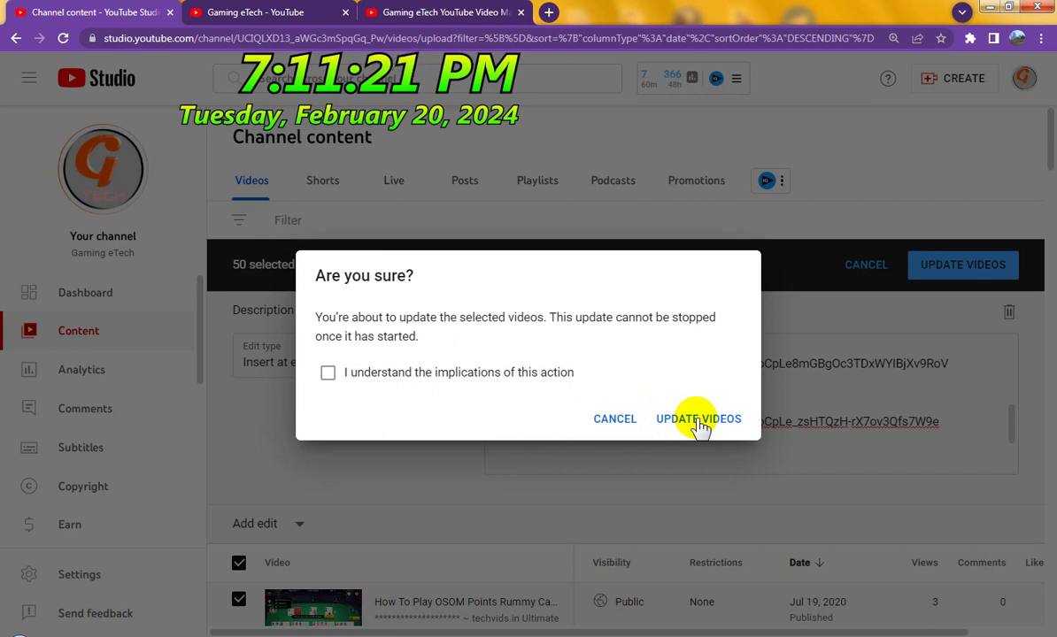
{"action": "key", "text": "space"}
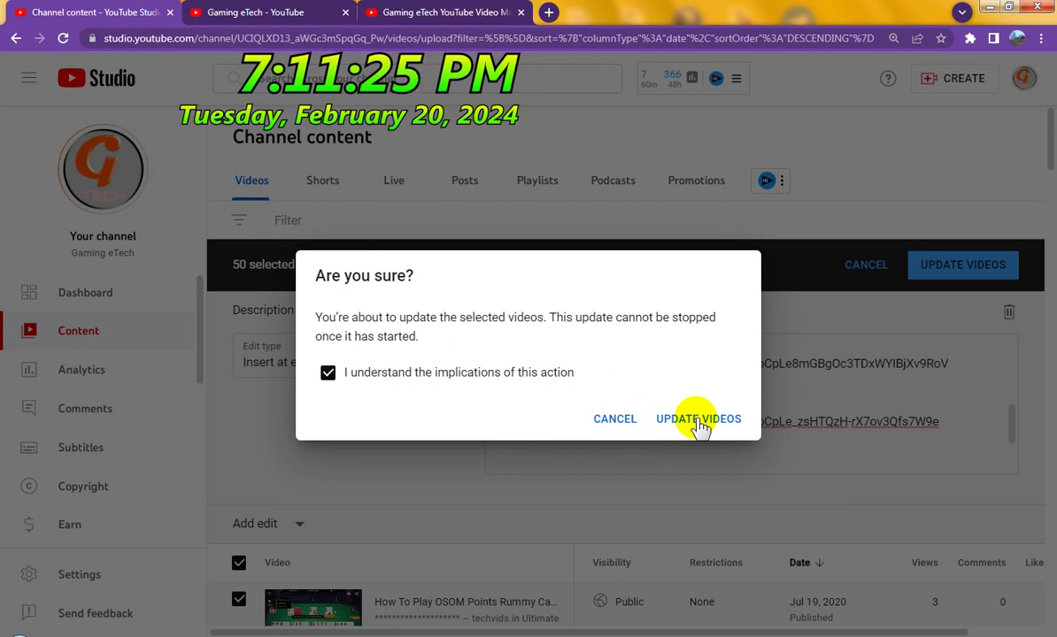
{"action": "left_click", "coordinate": [698, 419]}
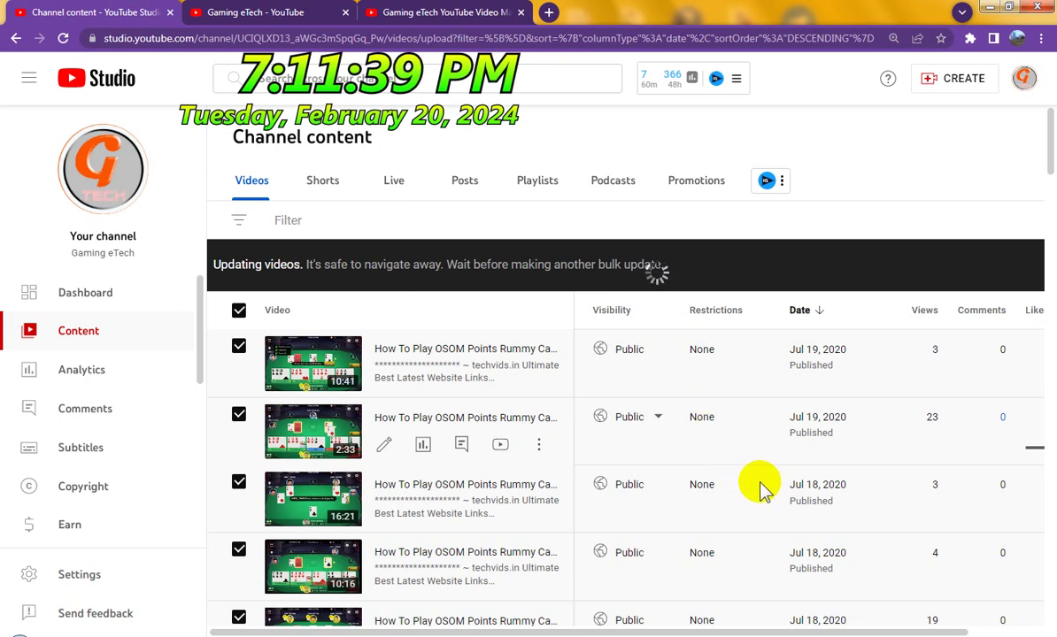
Advance to the page after videos 551–600 in the video list and select every video on it.
{"action": "scroll", "coordinate": [765, 485], "scroll_direction": "down", "scroll_amount": 5}
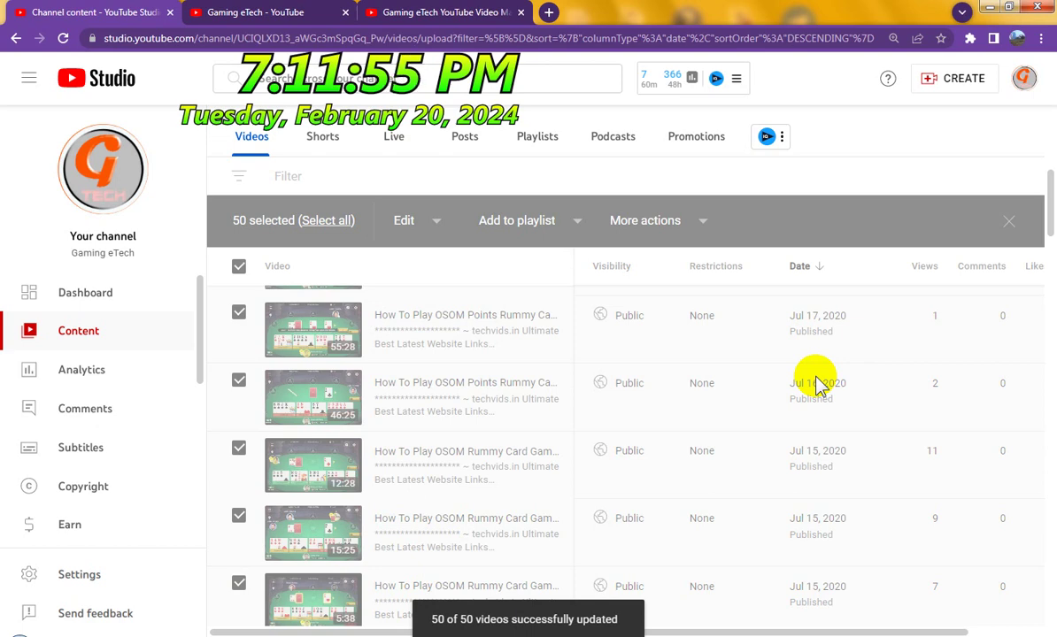
{"action": "scroll", "coordinate": [815, 383], "scroll_direction": "down", "scroll_amount": 2}
{"action": "scroll", "coordinate": [815, 376], "scroll_direction": "down", "scroll_amount": 10}
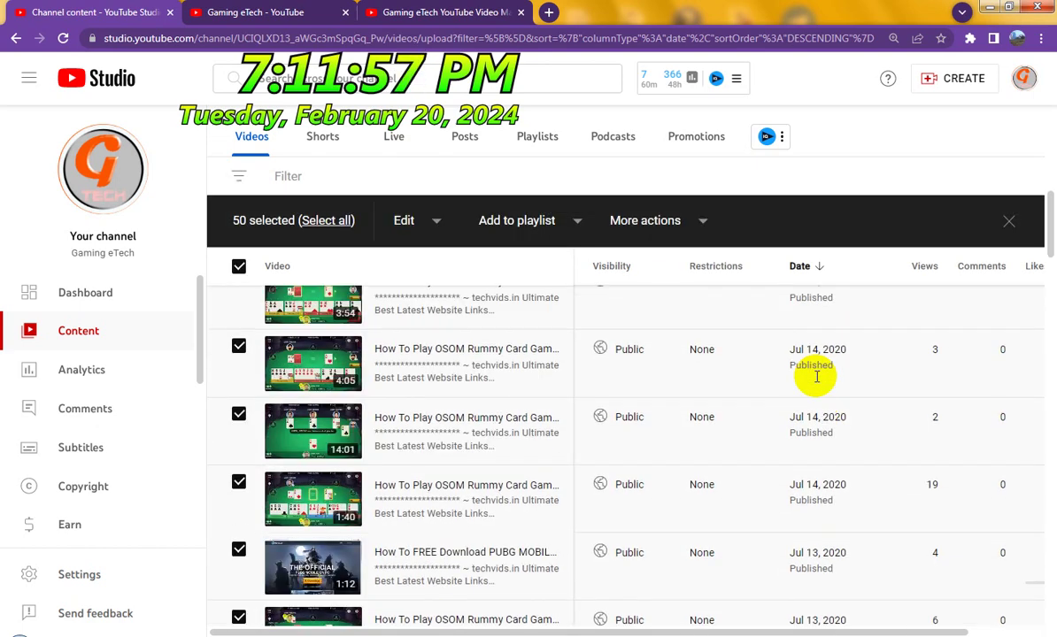
{"action": "scroll", "coordinate": [815, 376], "scroll_direction": "down", "scroll_amount": 8}
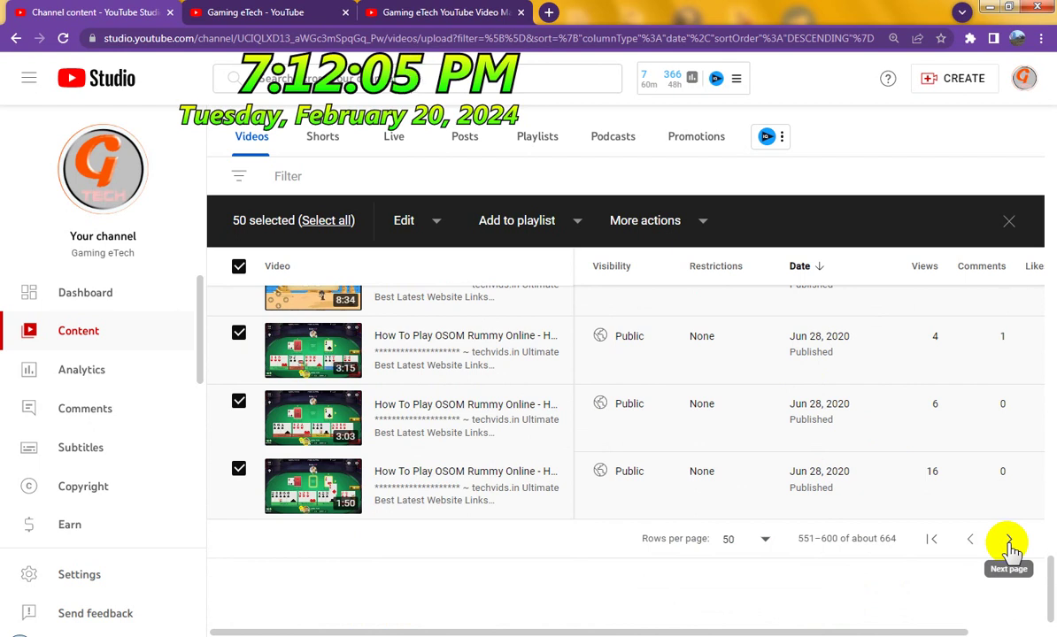
{"action": "left_click", "coordinate": [1009, 541]}
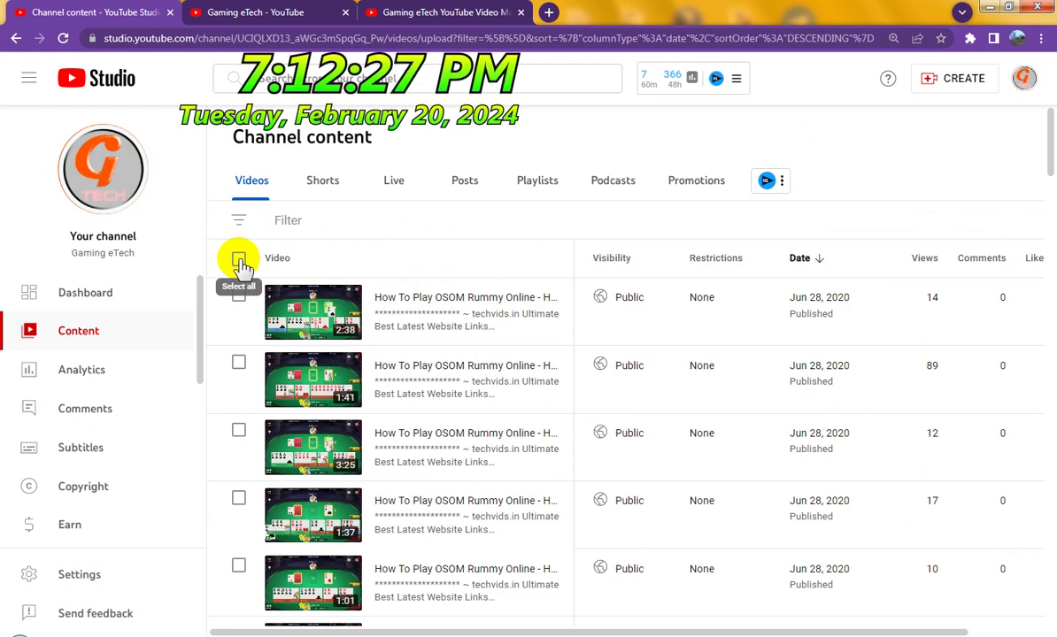
{"action": "left_click", "coordinate": [238, 259]}
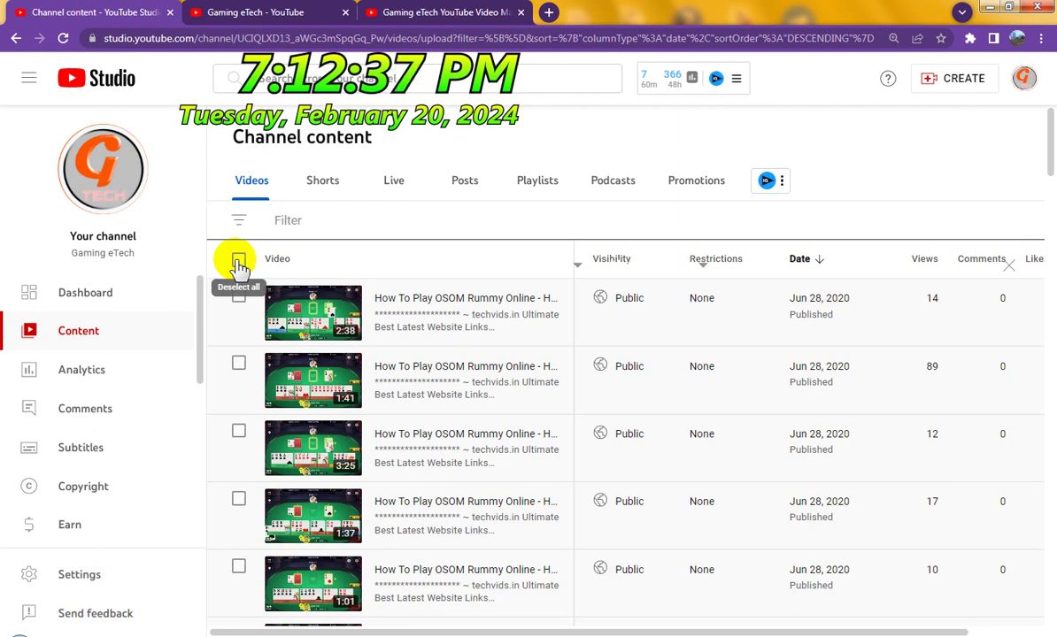
Select all videos on the current page and start a bulk description edit with the edit type Insert at end.
{"action": "left_click", "coordinate": [239, 263]}
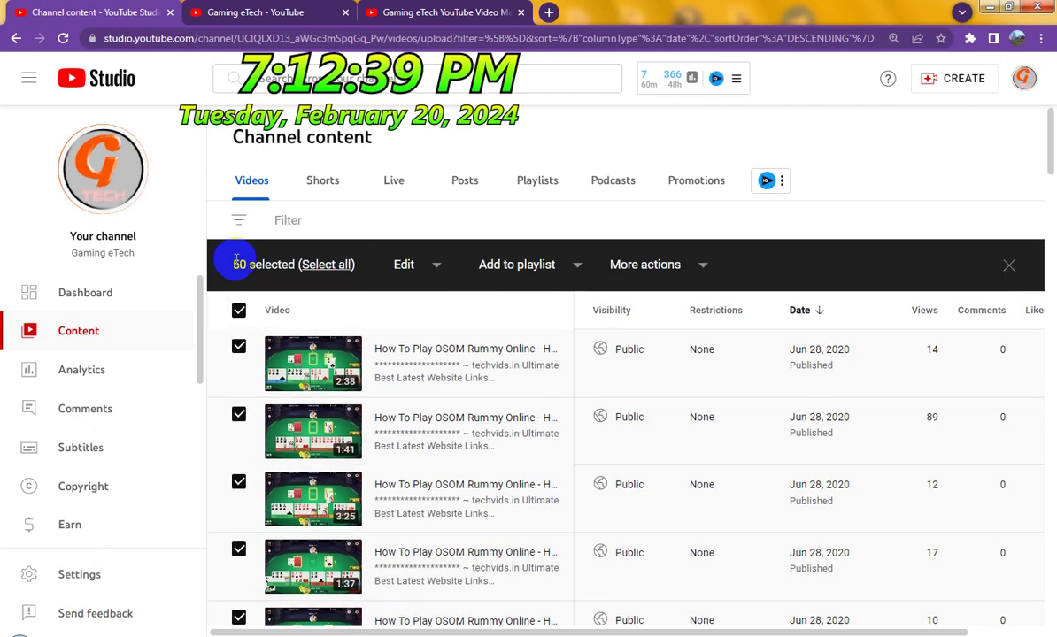
{"action": "left_click", "coordinate": [437, 266]}
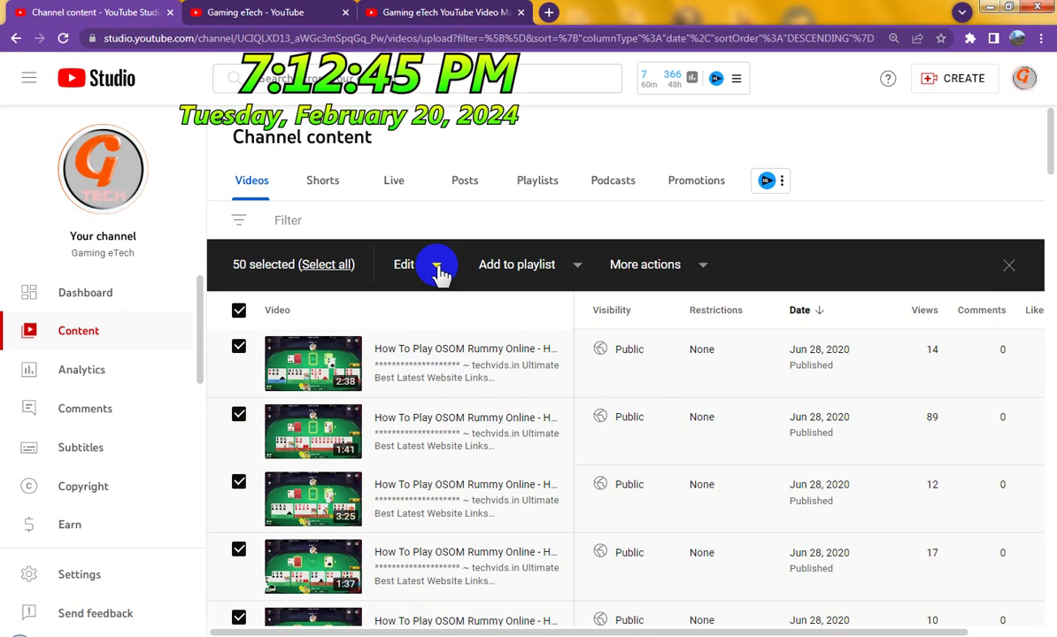
{"action": "left_click", "coordinate": [437, 268]}
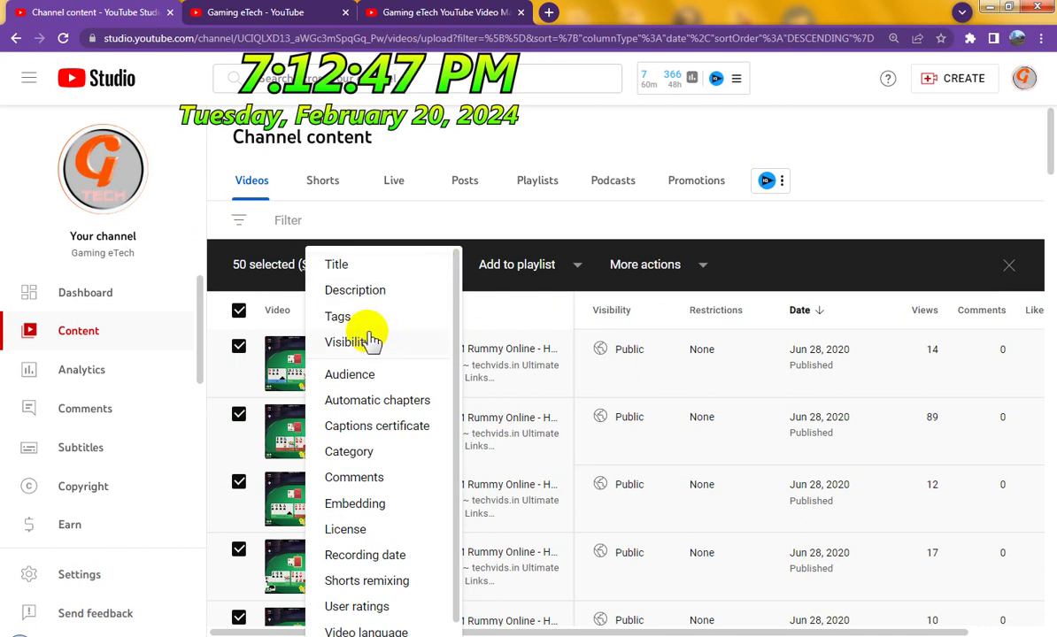
{"action": "left_click", "coordinate": [418, 301]}
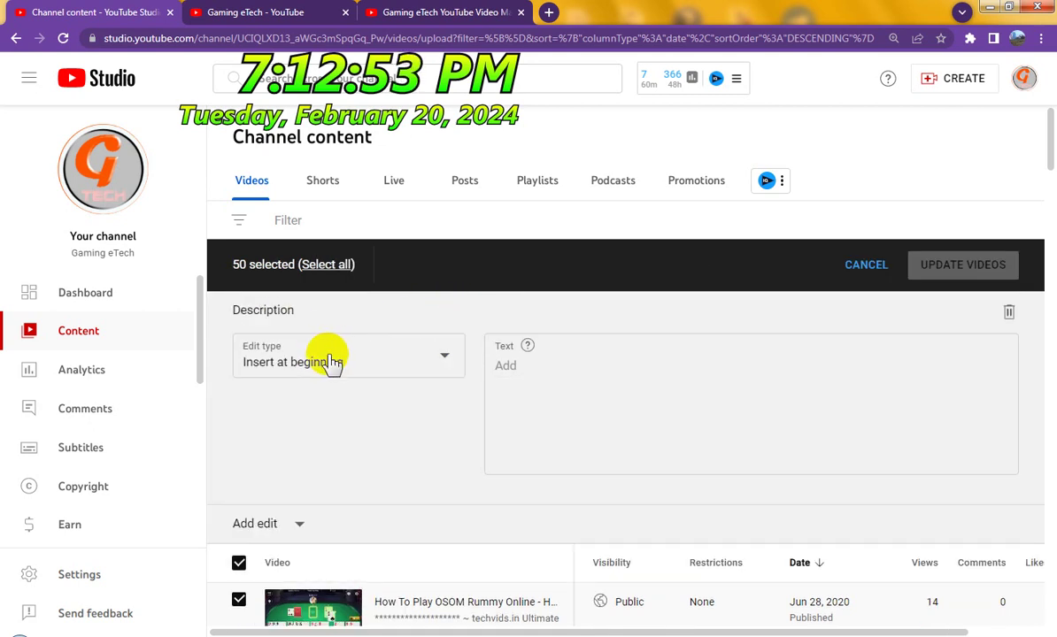
{"action": "left_click", "coordinate": [329, 362]}
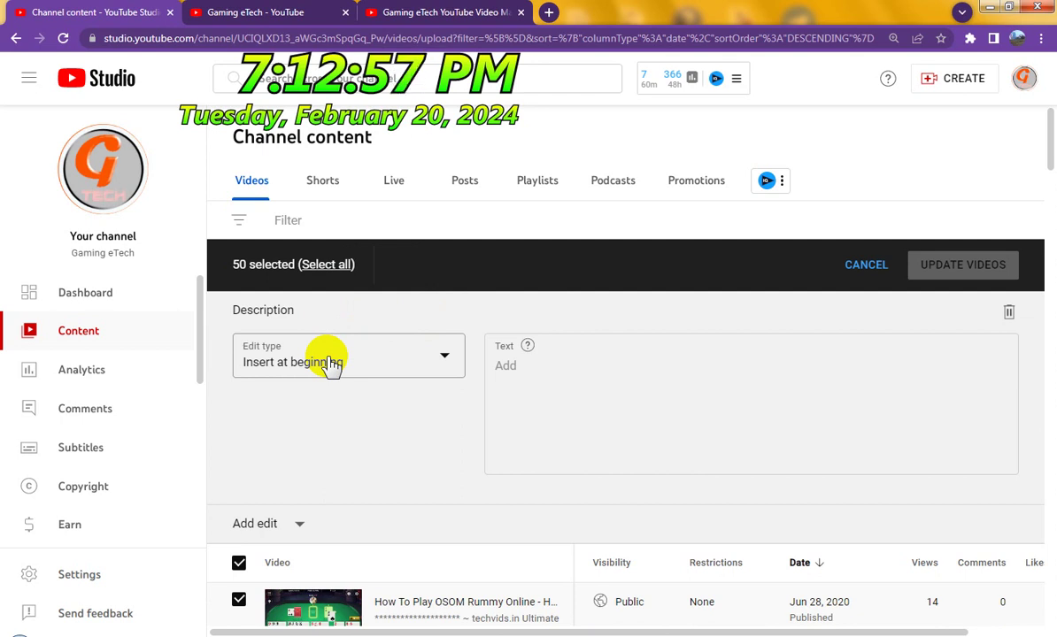
{"action": "left_click", "coordinate": [329, 364]}
{"action": "left_click", "coordinate": [296, 387]}
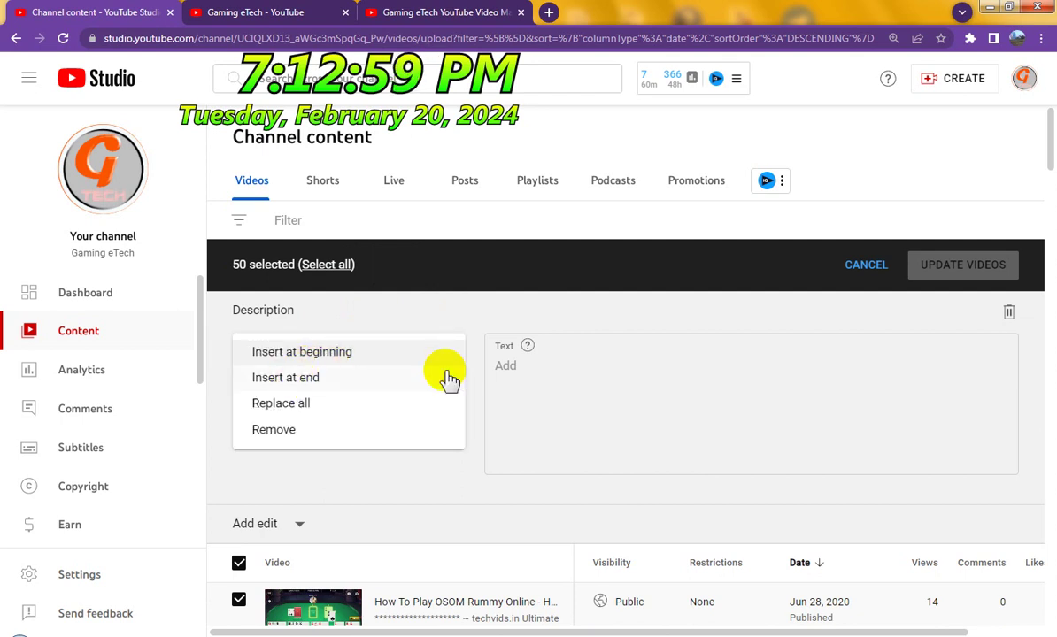
Paste the copied playlist links as the description text and submit the update for the selected videos.
{"action": "left_click", "coordinate": [591, 375]}
{"action": "right_click", "coordinate": [592, 377]}
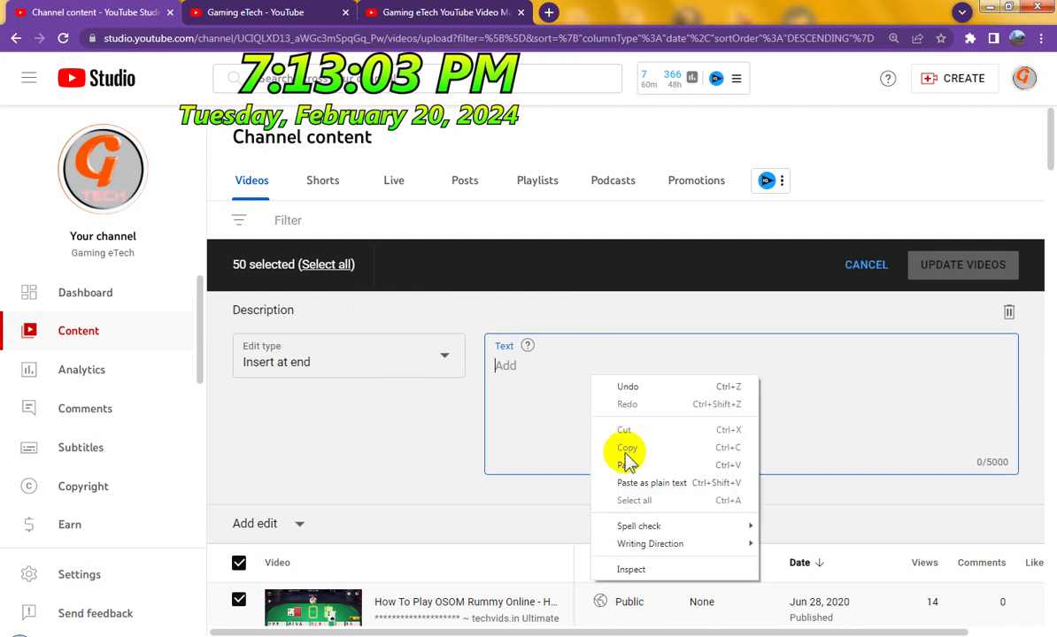
{"action": "left_click", "coordinate": [621, 453]}
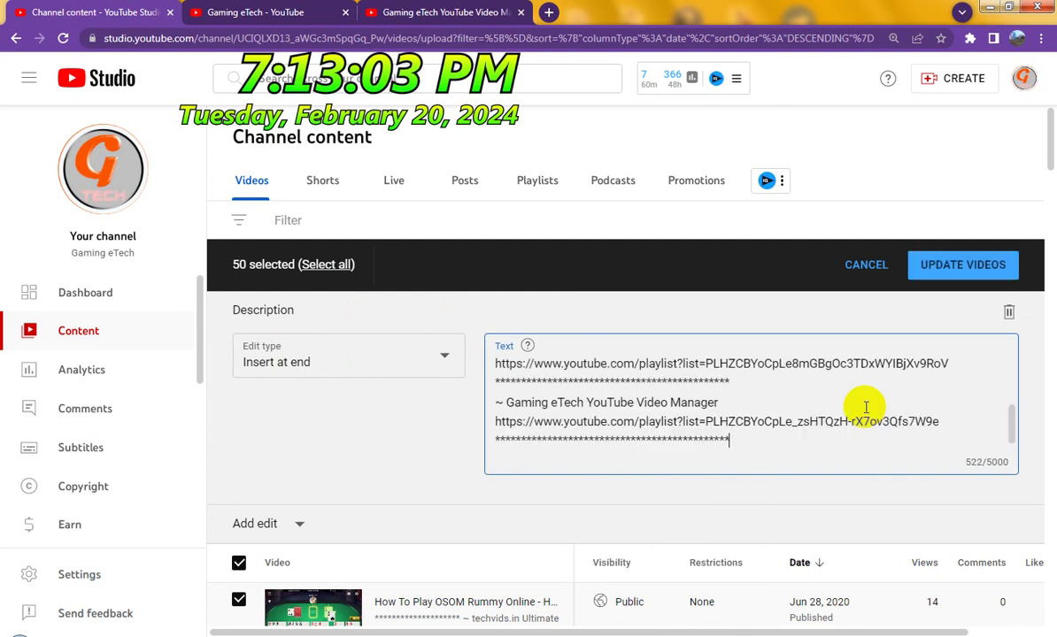
{"action": "left_click", "coordinate": [971, 274]}
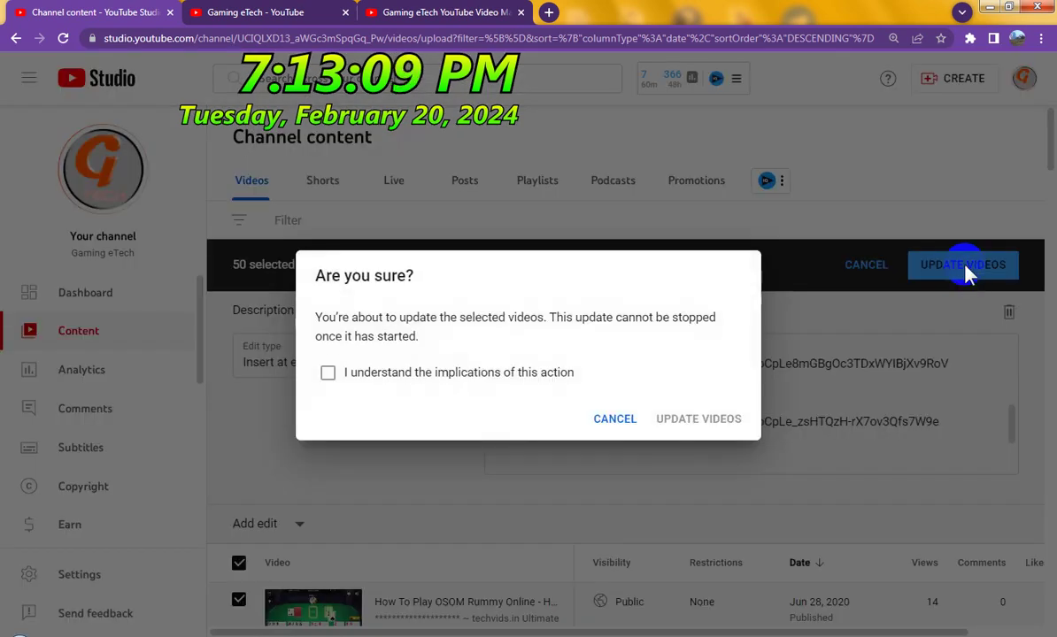
Acknowledge the implications and confirm the bulk description update for the 50 selected videos.
{"action": "left_click", "coordinate": [355, 378]}
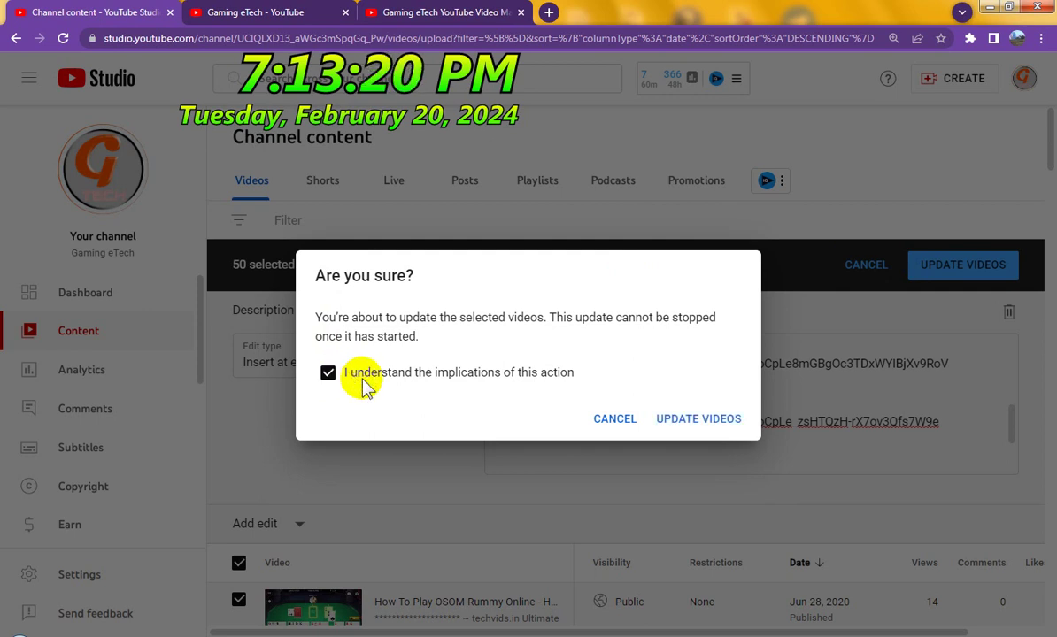
{"action": "left_click", "coordinate": [700, 428]}
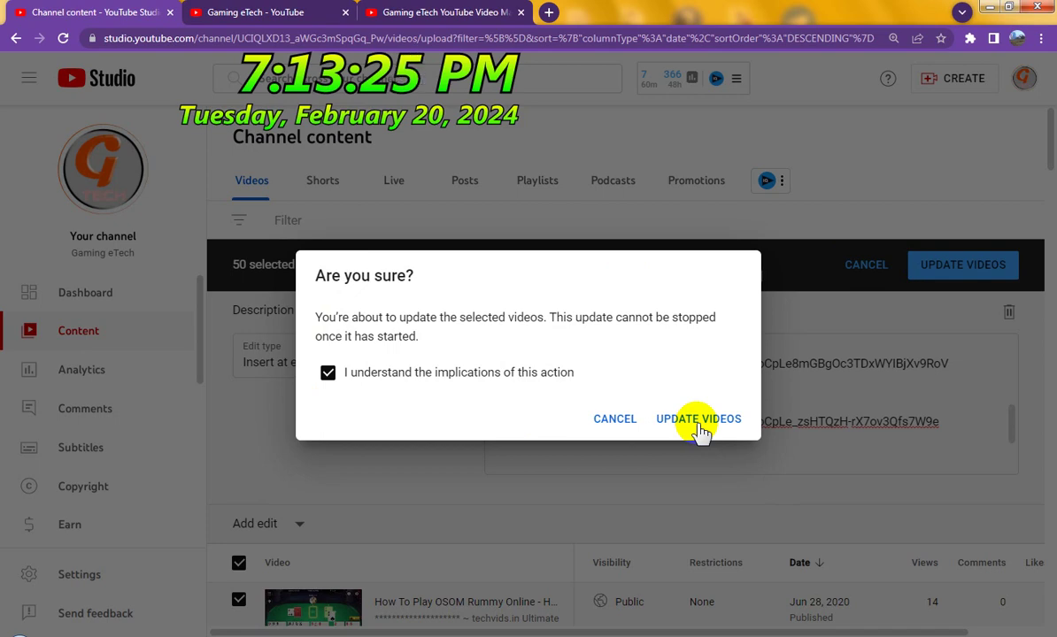
{"action": "left_click", "coordinate": [700, 425]}
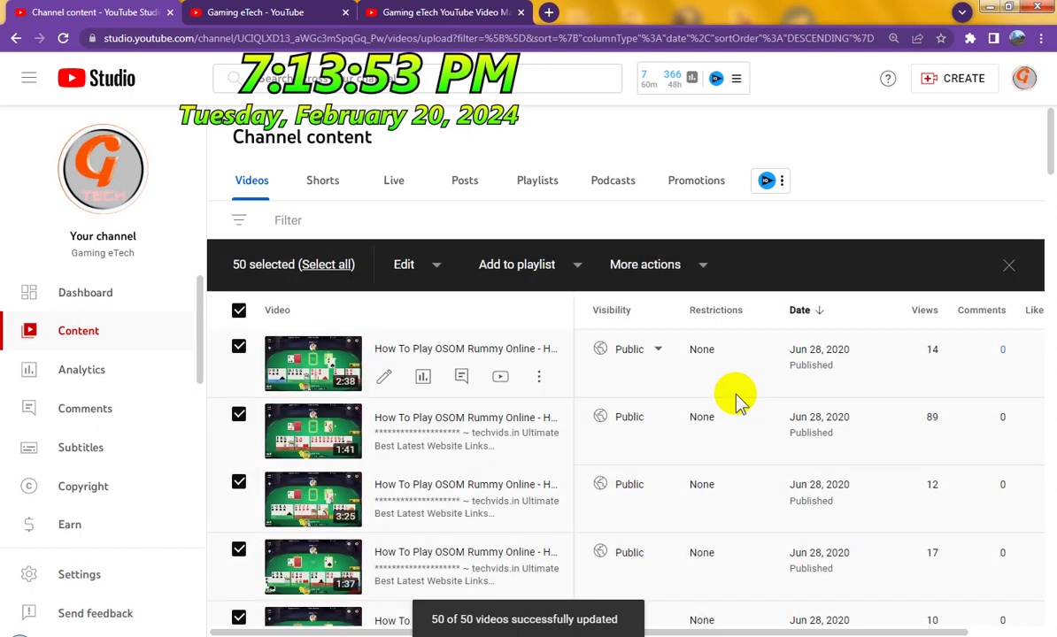
Go to the next page of the channel's video list and select all the videos on it.
{"action": "scroll", "coordinate": [739, 401], "scroll_direction": "down", "scroll_amount": 3}
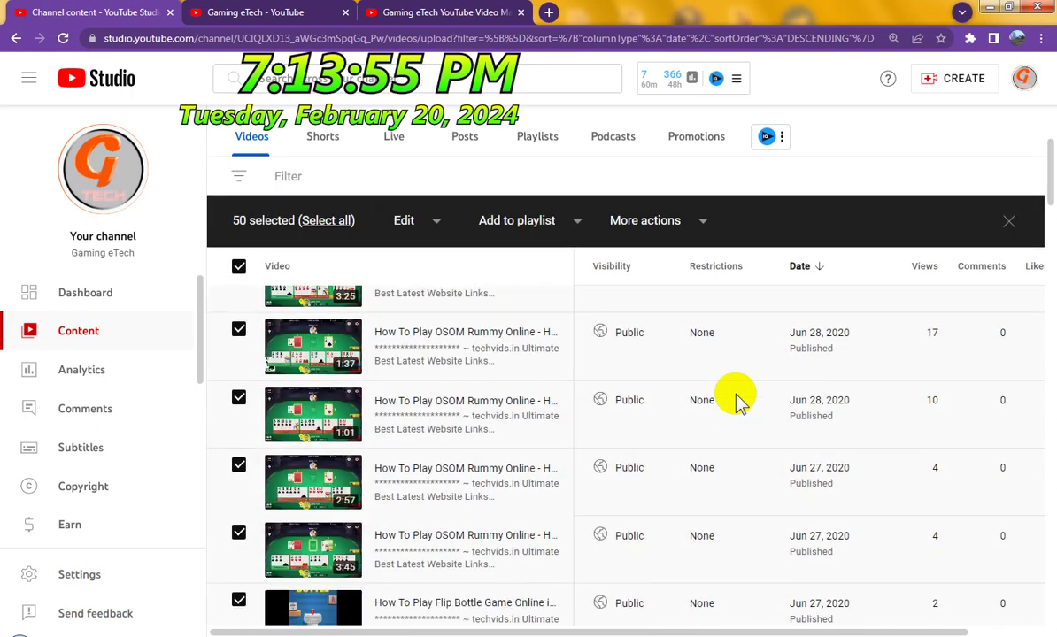
{"action": "scroll", "coordinate": [740, 400], "scroll_direction": "down", "scroll_amount": 10}
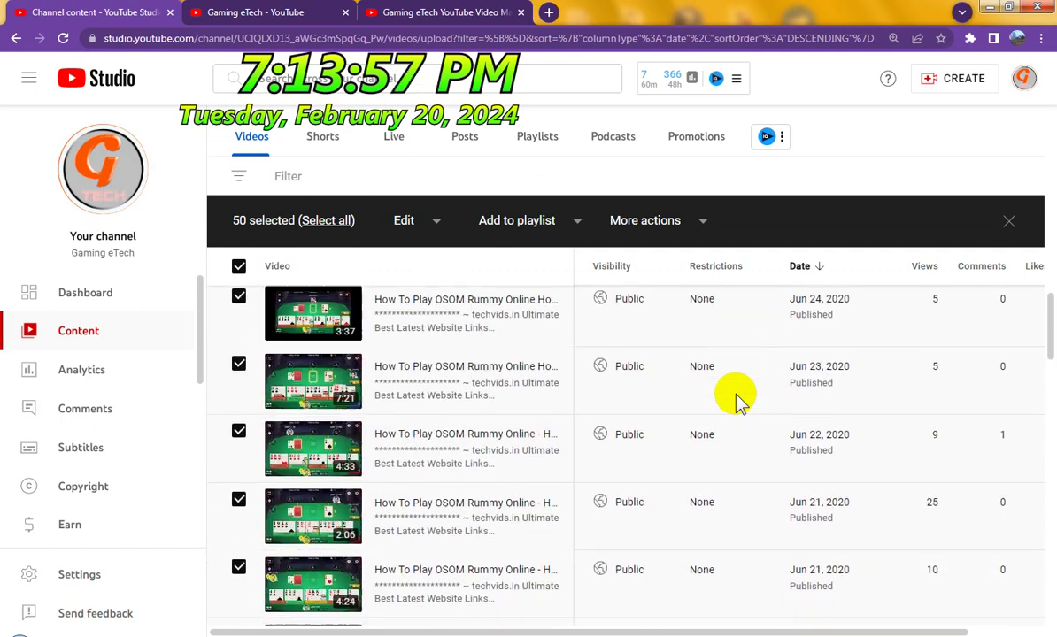
{"action": "scroll", "coordinate": [740, 401], "scroll_direction": "down", "scroll_amount": 10}
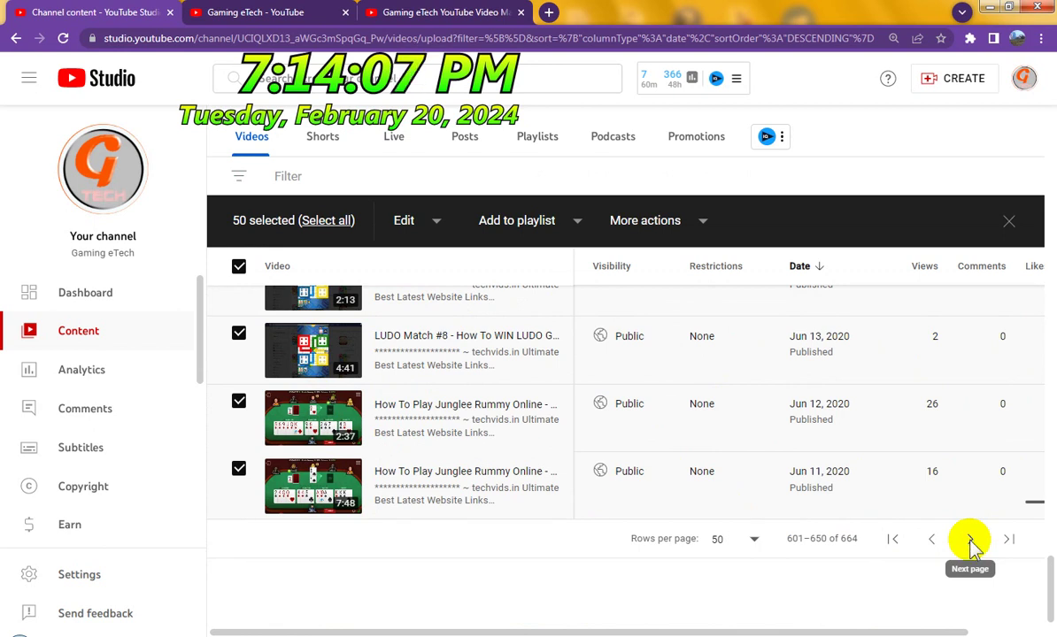
{"action": "left_click", "coordinate": [971, 541]}
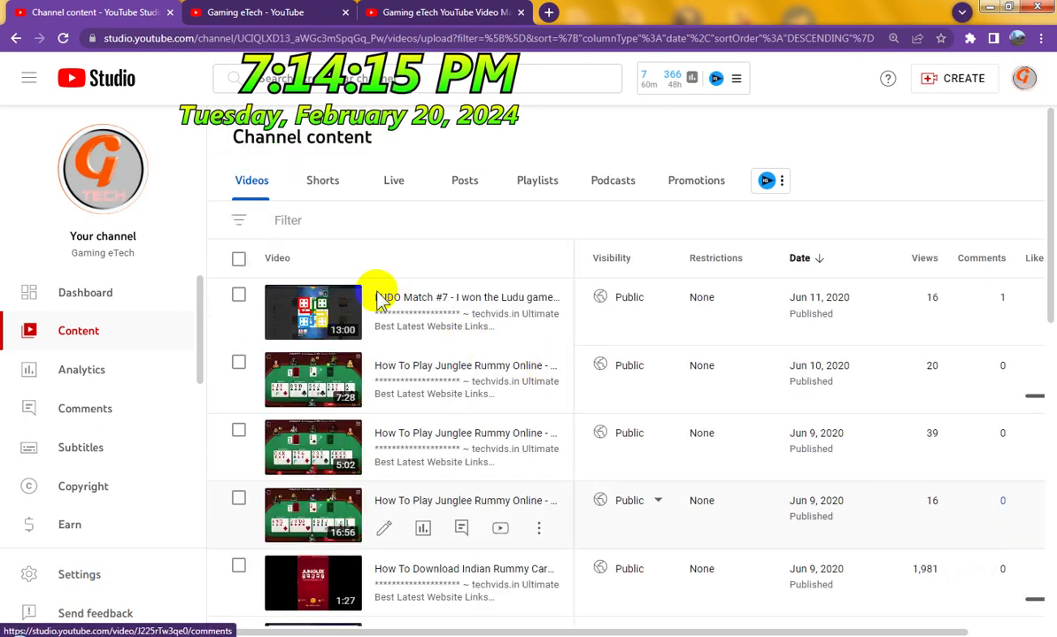
{"action": "left_click", "coordinate": [240, 260]}
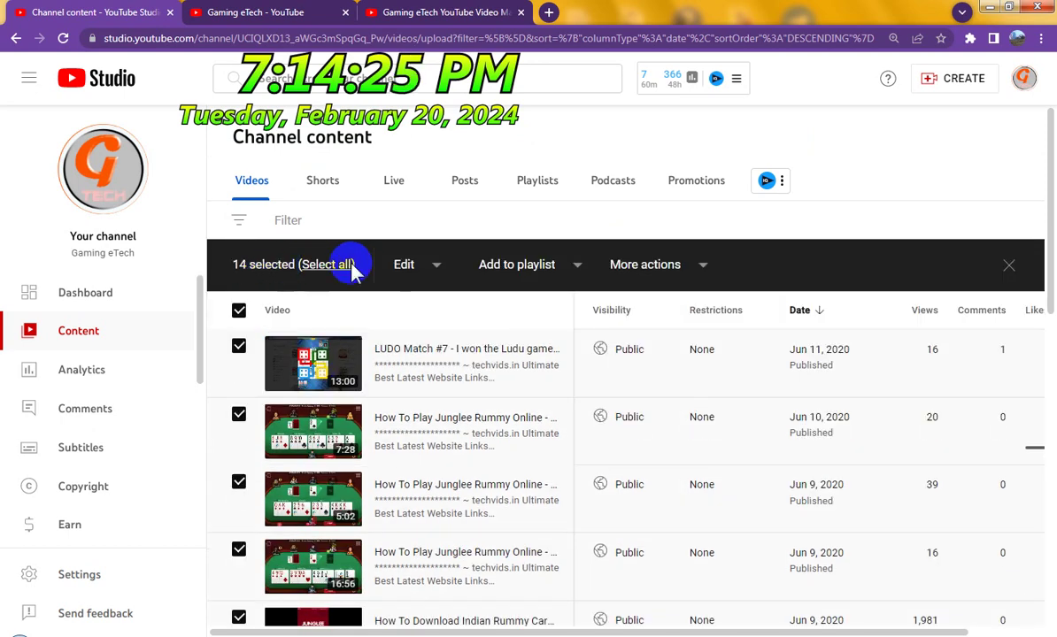
Set up a bulk description edit for the selected videos with edit type Insert at end, and paste the copied playlist links as its text.
{"action": "left_click", "coordinate": [437, 270]}
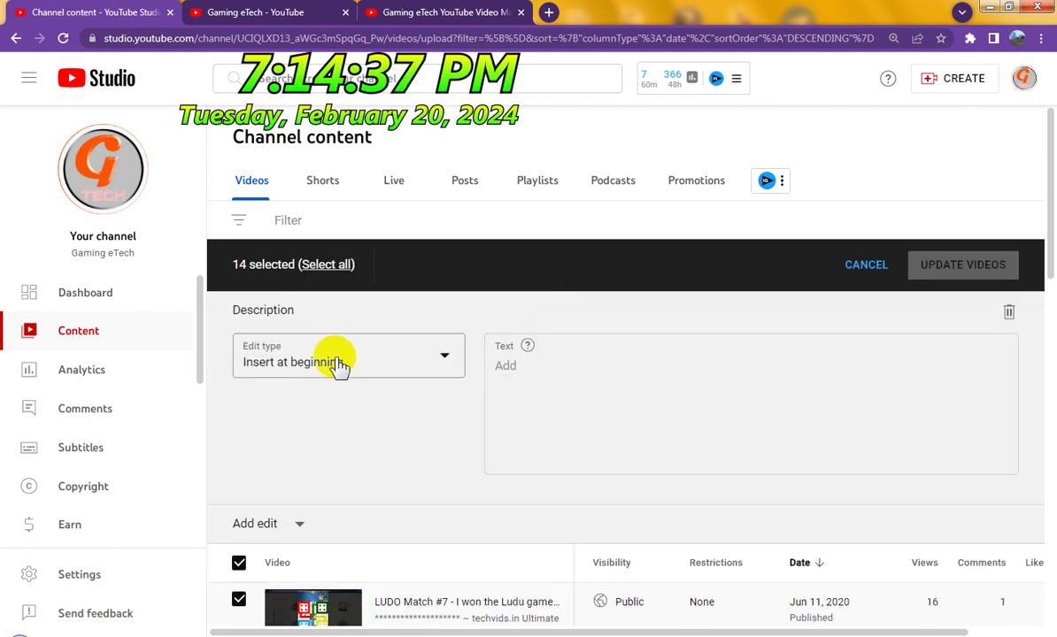
{"action": "left_click", "coordinate": [339, 365]}
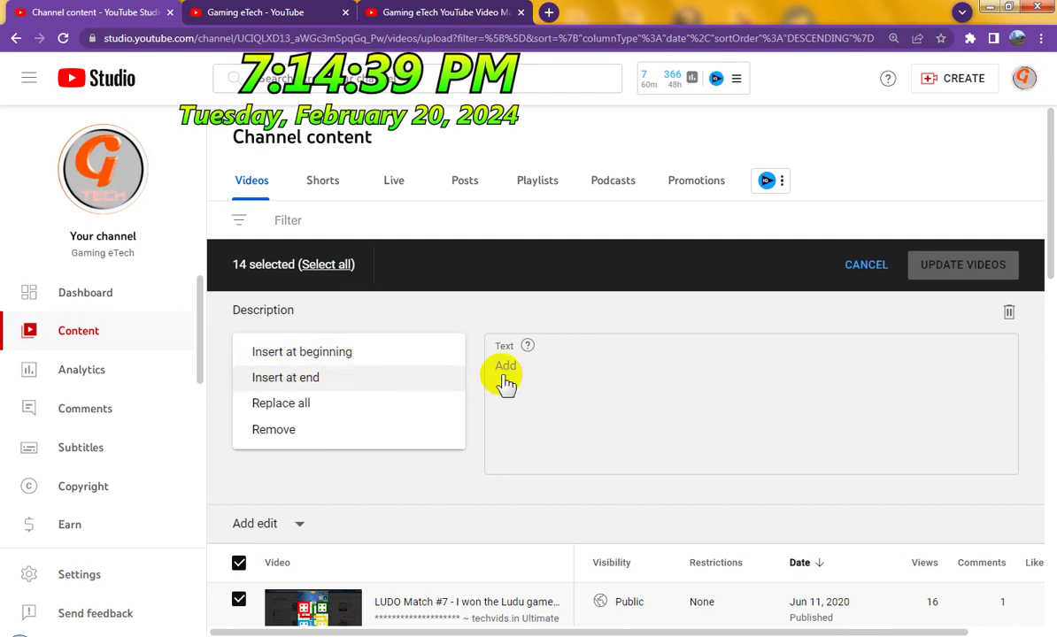
{"action": "left_click", "coordinate": [584, 381]}
{"action": "left_click", "coordinate": [595, 379]}
{"action": "right_click", "coordinate": [597, 381]}
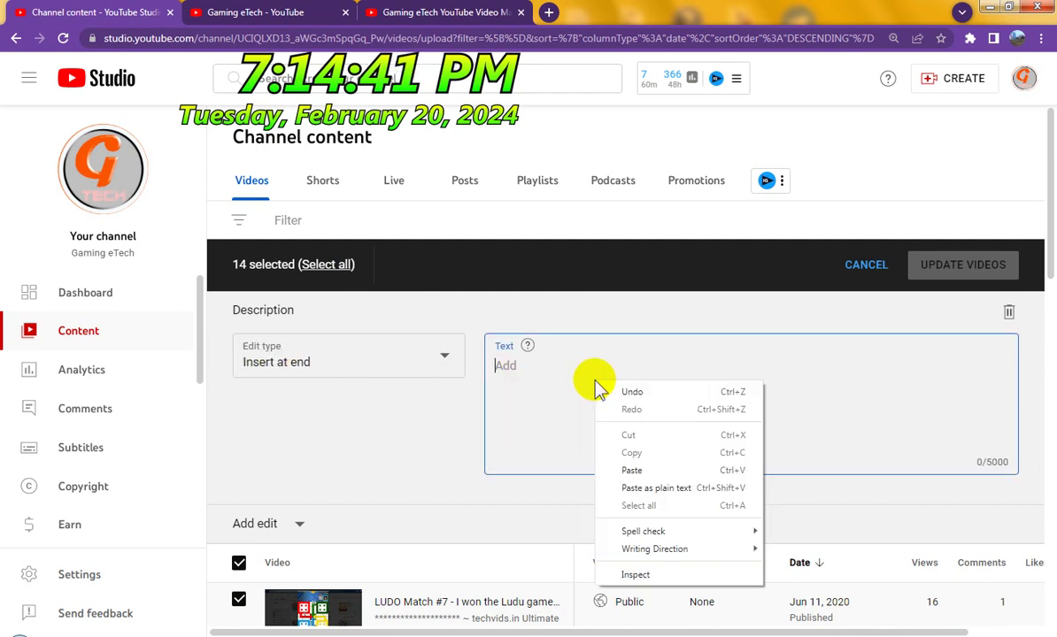
{"action": "left_click", "coordinate": [631, 464]}
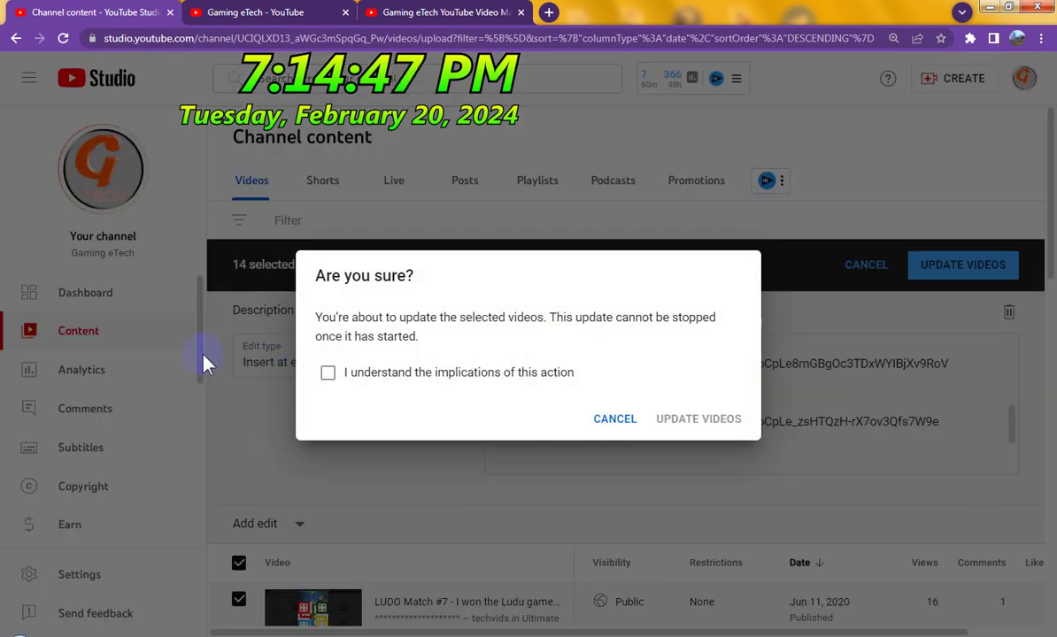
Acknowledge the implications and confirm the bulk description update for the videos selected on the last page.
{"action": "left_click", "coordinate": [329, 375]}
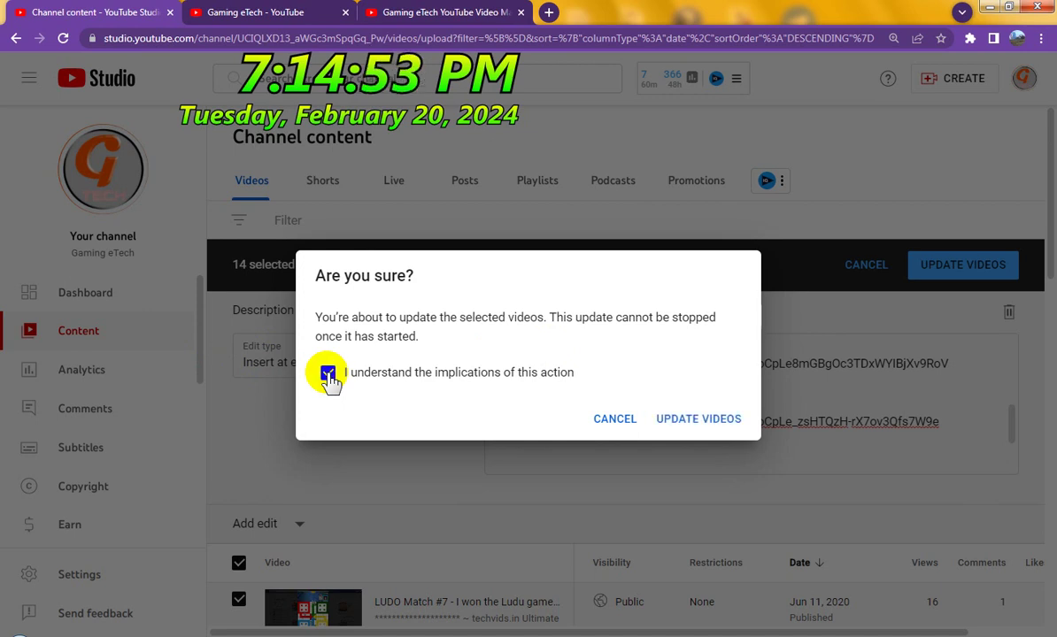
{"action": "left_click", "coordinate": [694, 414]}
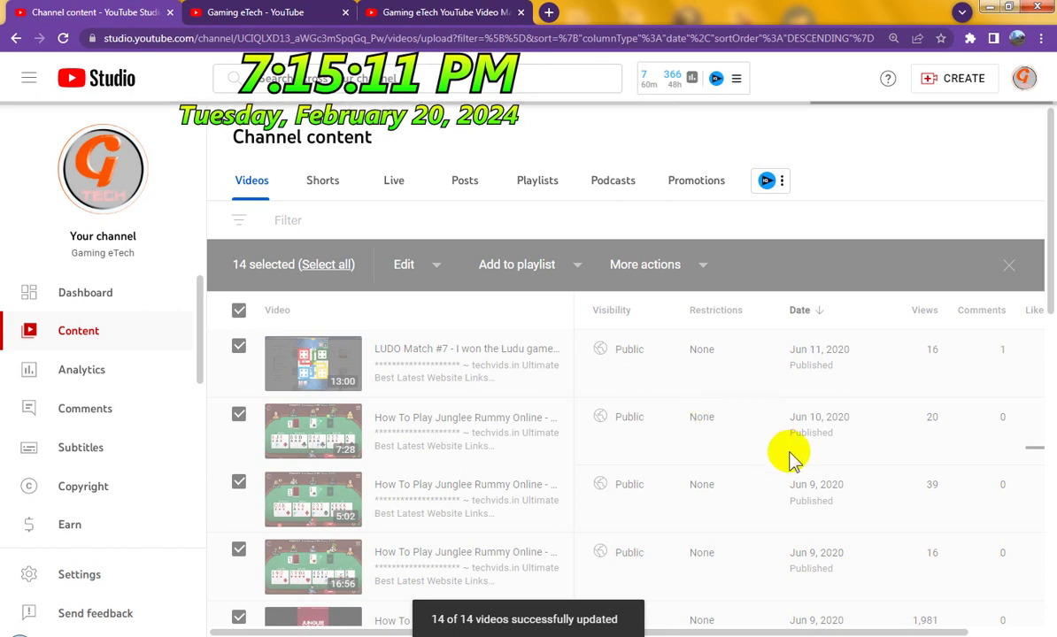
{"action": "scroll", "coordinate": [790, 460], "scroll_direction": "down", "scroll_amount": 4}
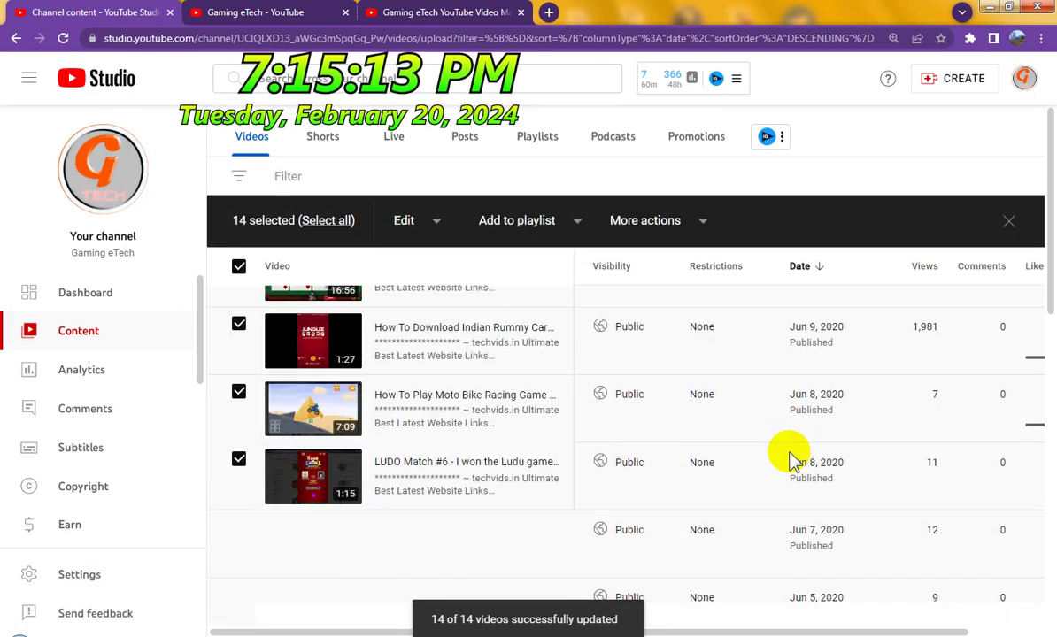
{"action": "scroll", "coordinate": [843, 485], "scroll_direction": "down", "scroll_amount": 5}
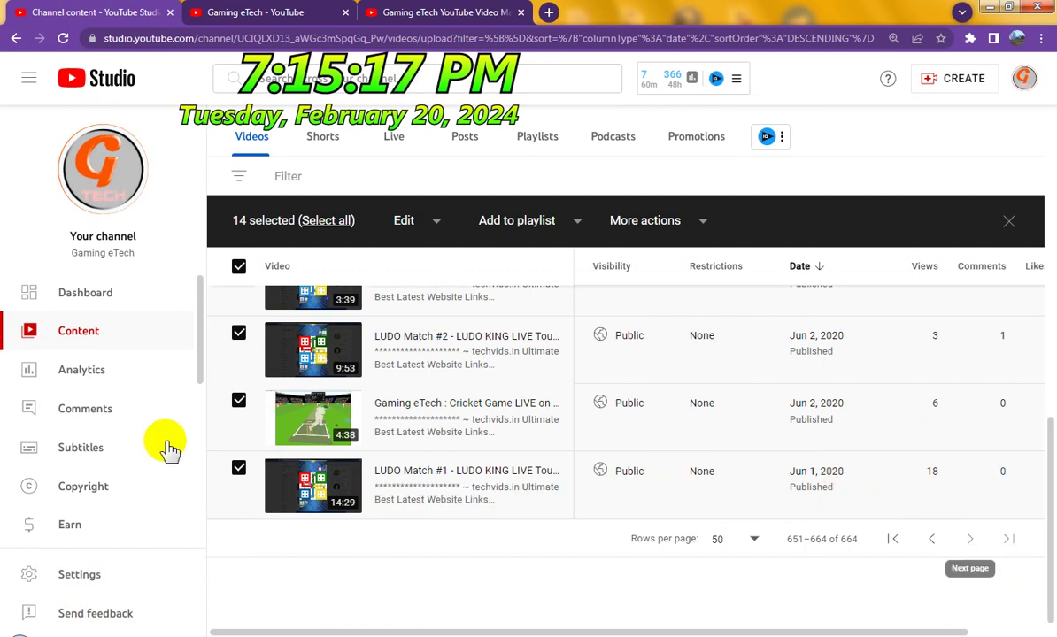
Review the channel settings, covering the basic info keywords, the advanced settings and the feature eligibility.
{"action": "left_click", "coordinate": [106, 567]}
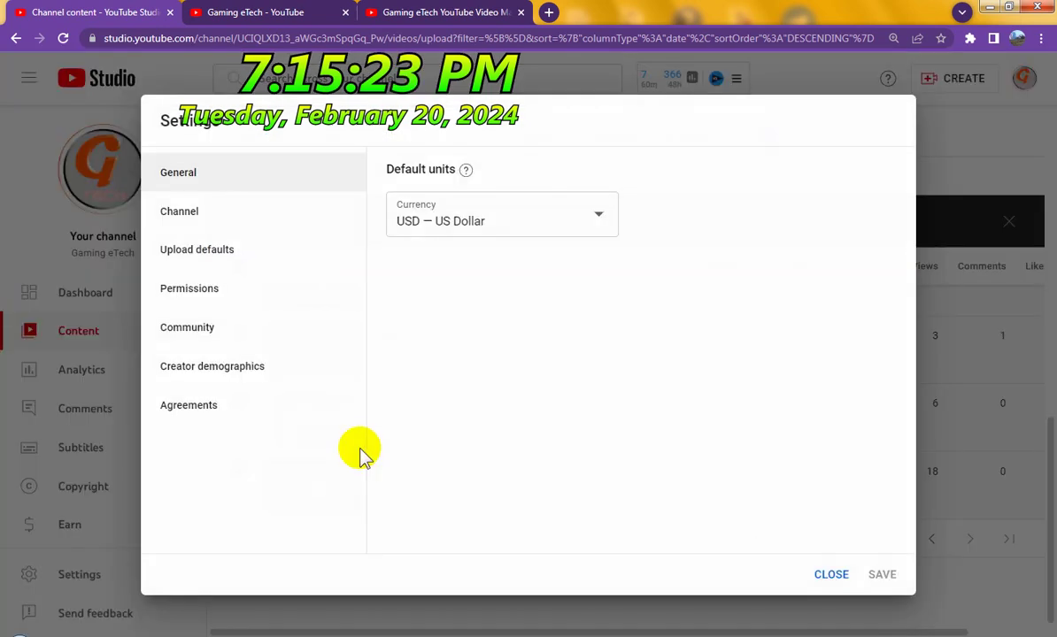
{"action": "left_click", "coordinate": [191, 215]}
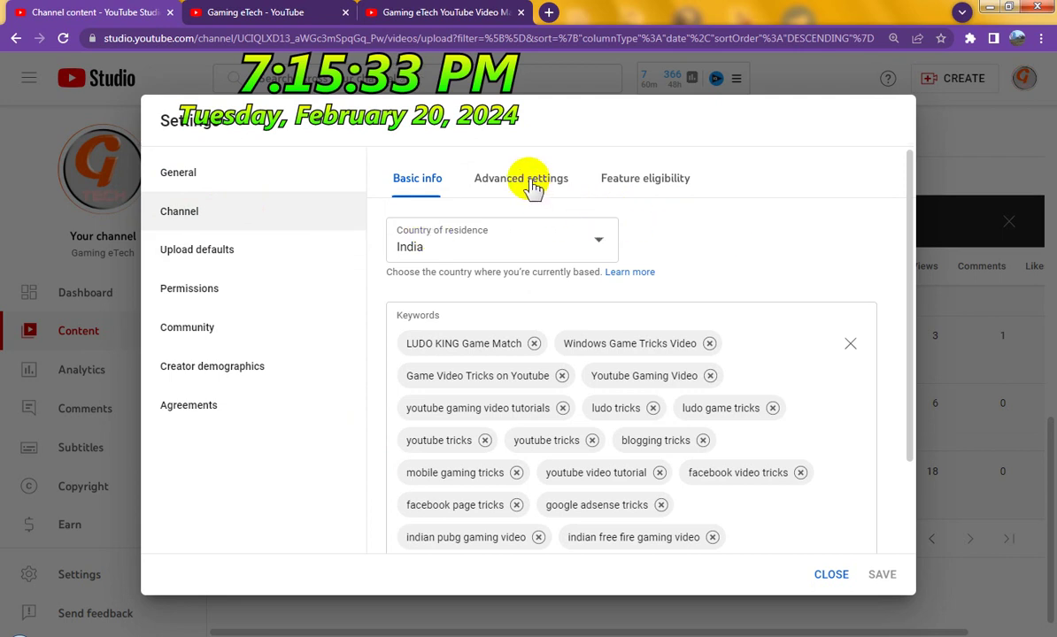
{"action": "scroll", "coordinate": [752, 425], "scroll_direction": "down", "scroll_amount": 2}
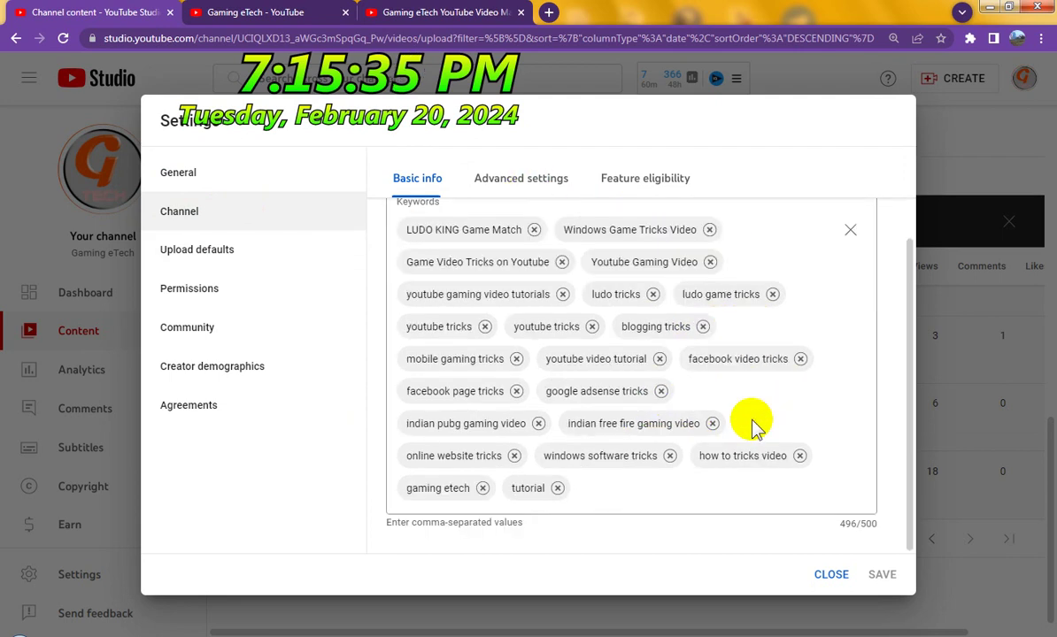
{"action": "scroll", "coordinate": [752, 425], "scroll_direction": "up", "scroll_amount": 2}
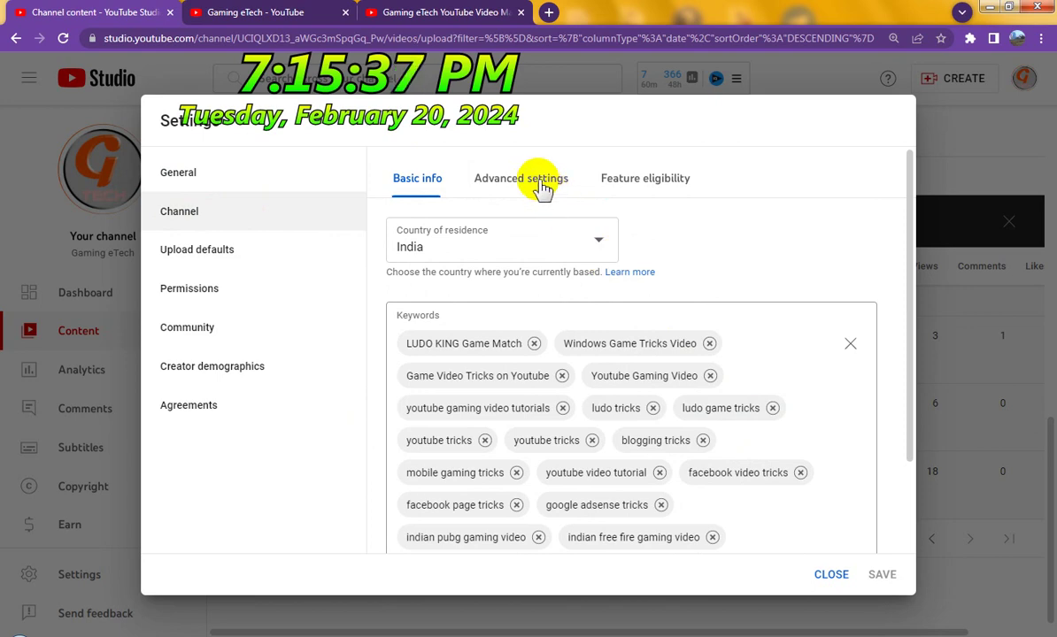
{"action": "left_click", "coordinate": [539, 184]}
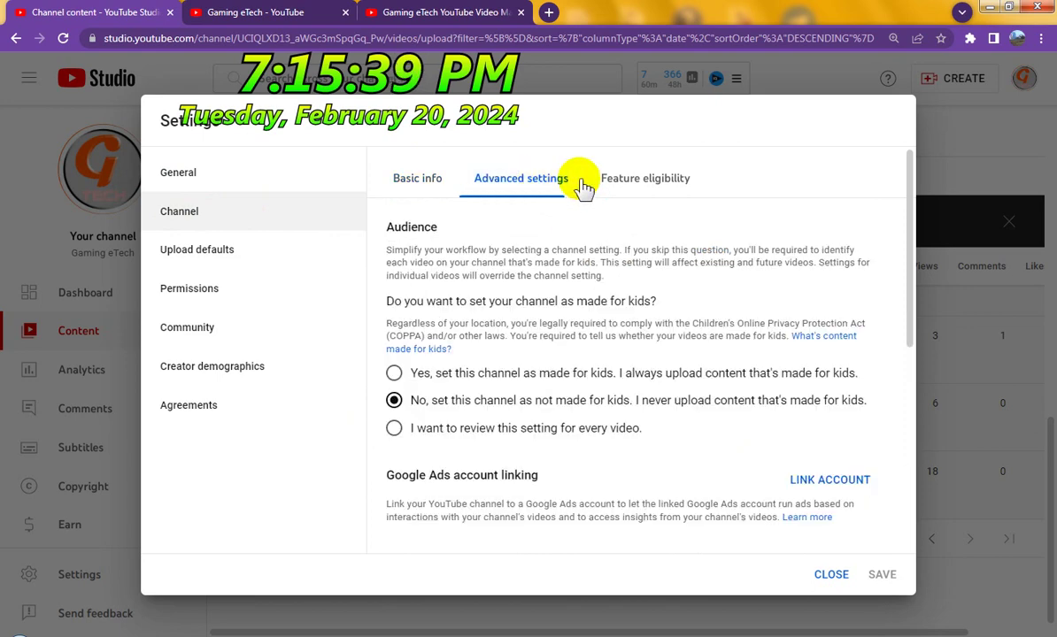
{"action": "scroll", "coordinate": [704, 424], "scroll_direction": "down", "scroll_amount": 5}
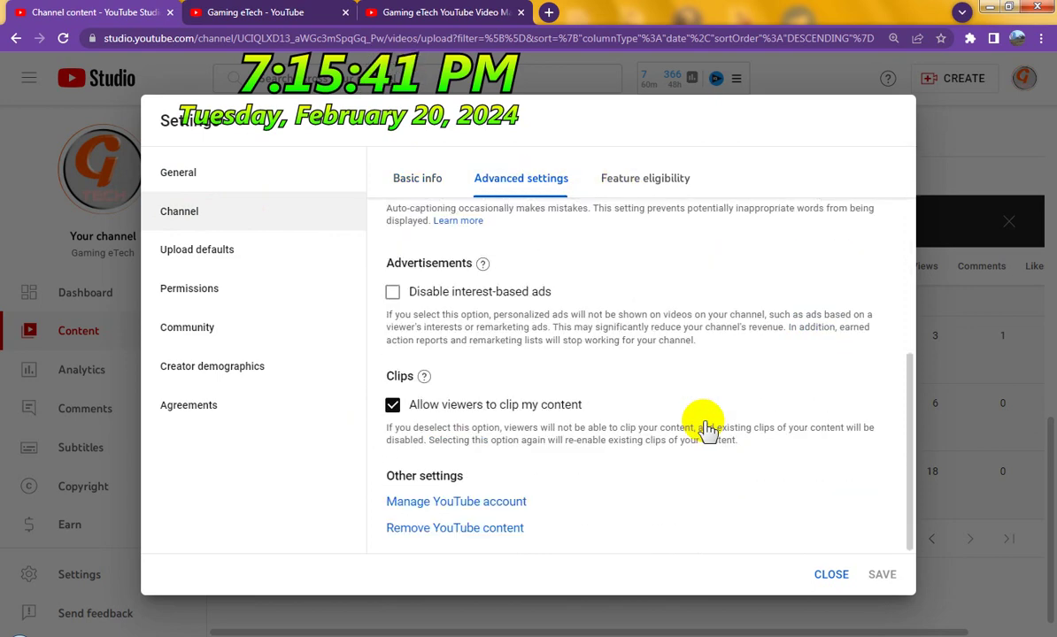
{"action": "scroll", "coordinate": [704, 424], "scroll_direction": "up", "scroll_amount": 5}
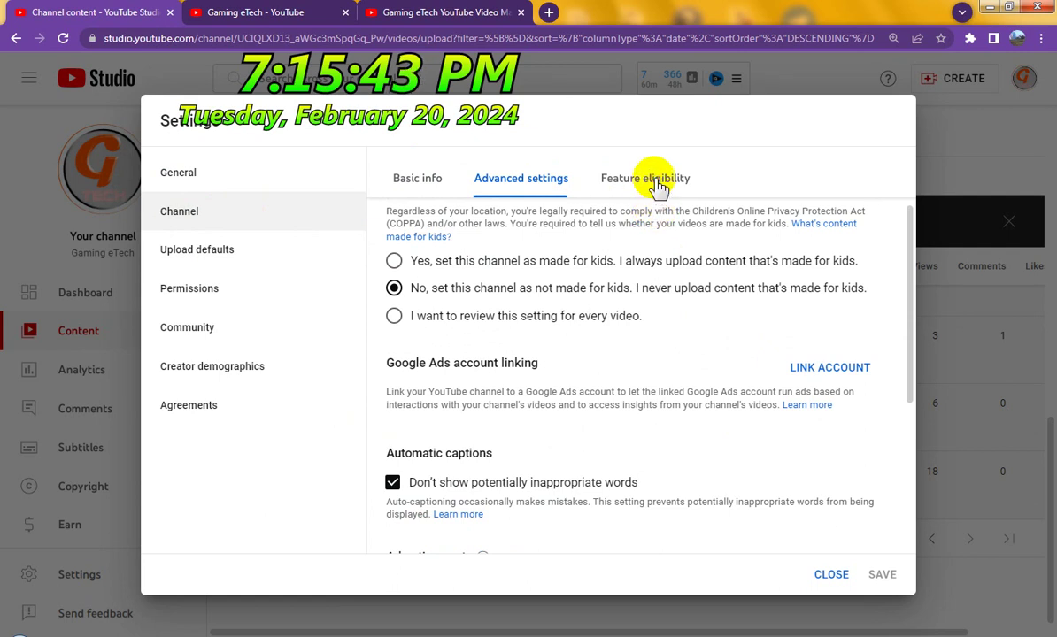
{"action": "left_click", "coordinate": [653, 183]}
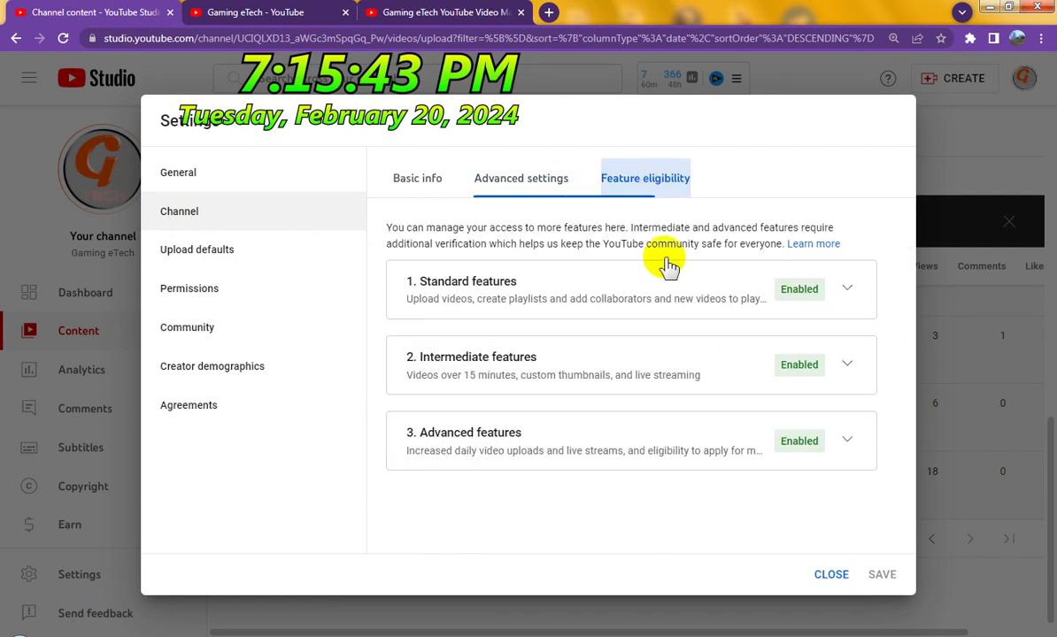
In the upload defaults, extend the description with a "Gaming Video :" heading followed by the copied playlist links.
{"action": "left_click", "coordinate": [208, 257]}
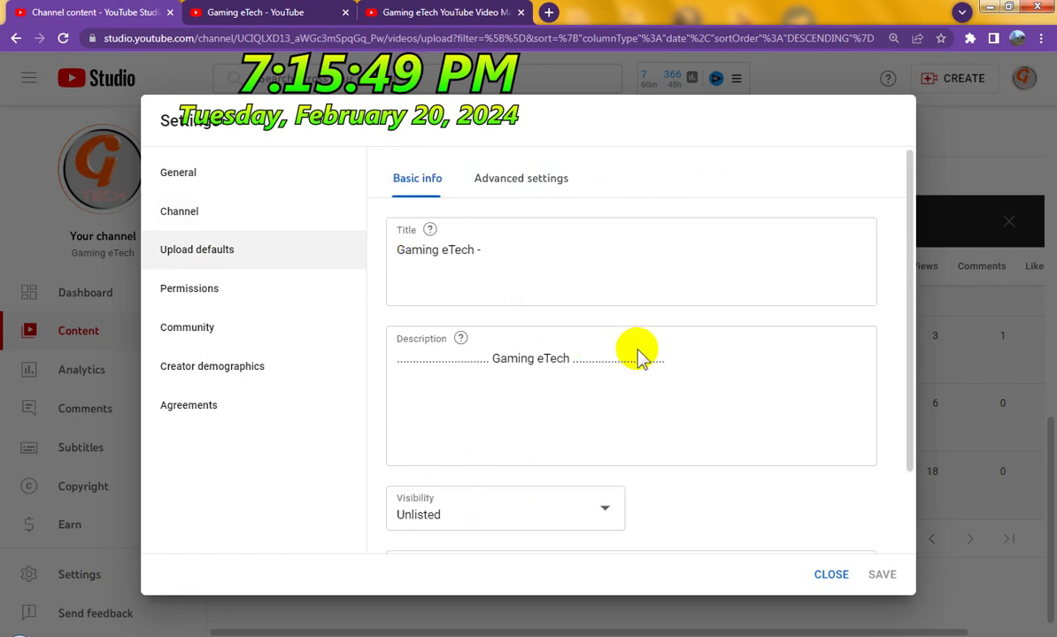
{"action": "left_click", "coordinate": [678, 358]}
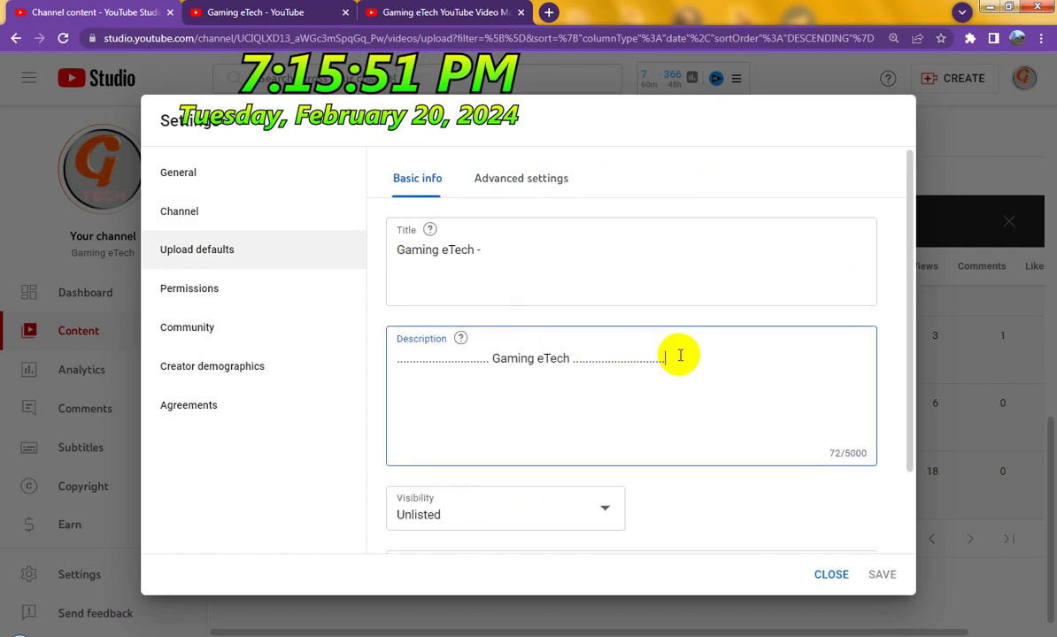
{"action": "key", "text": "Return"}
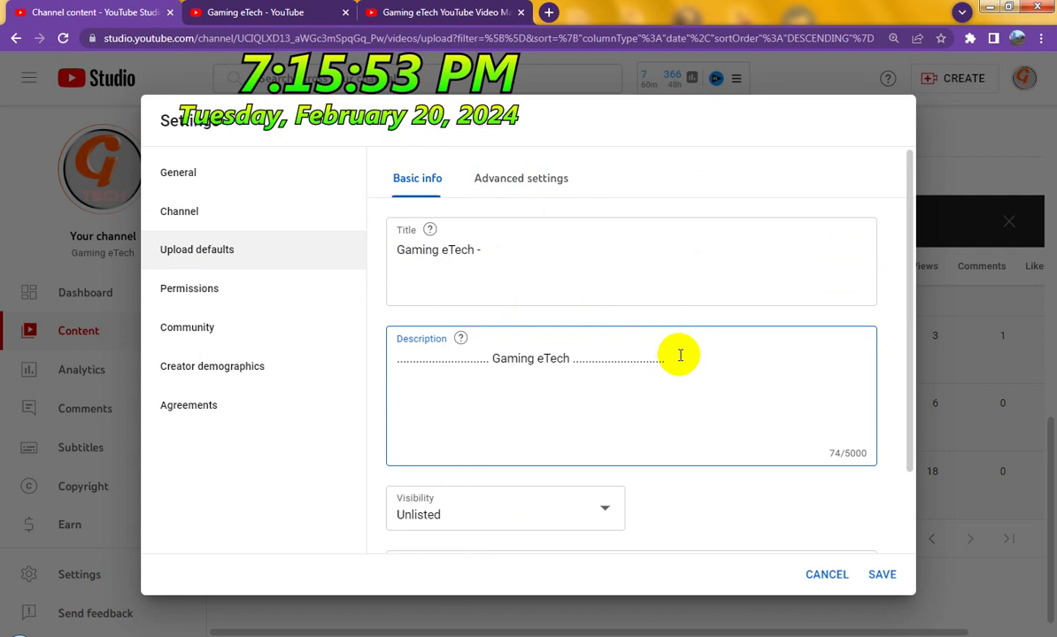
{"action": "type", "text": "G"}
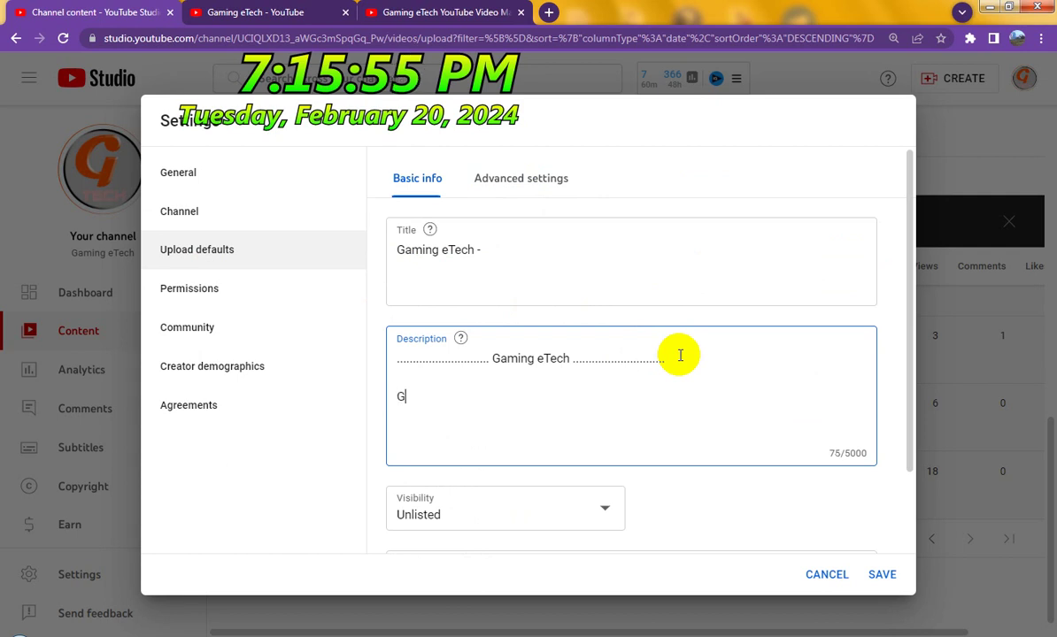
{"action": "type", "text": "aming "}
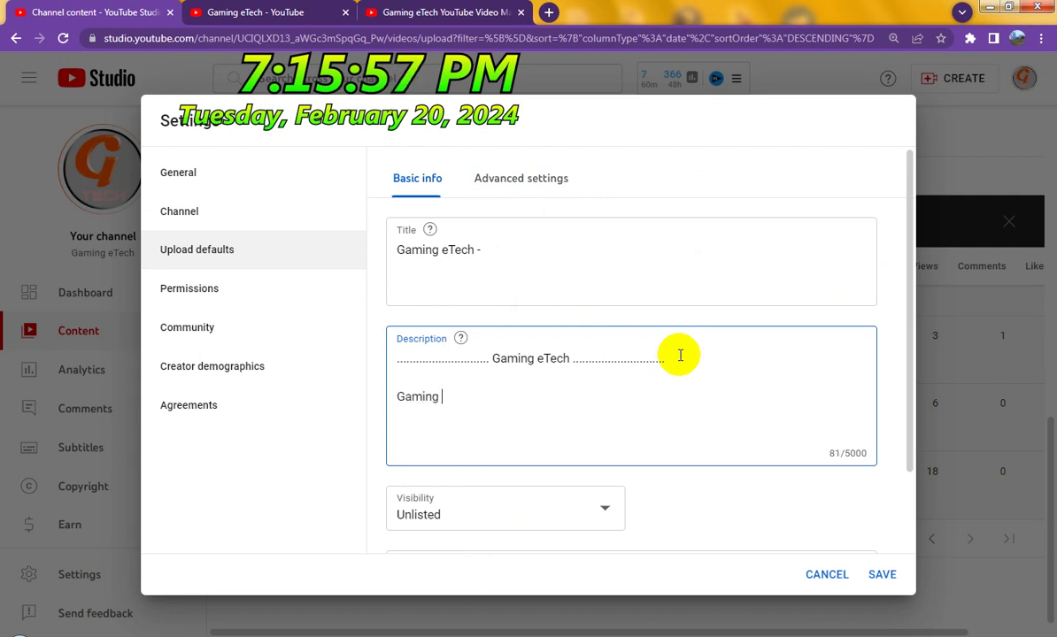
{"action": "type", "text": "Video"}
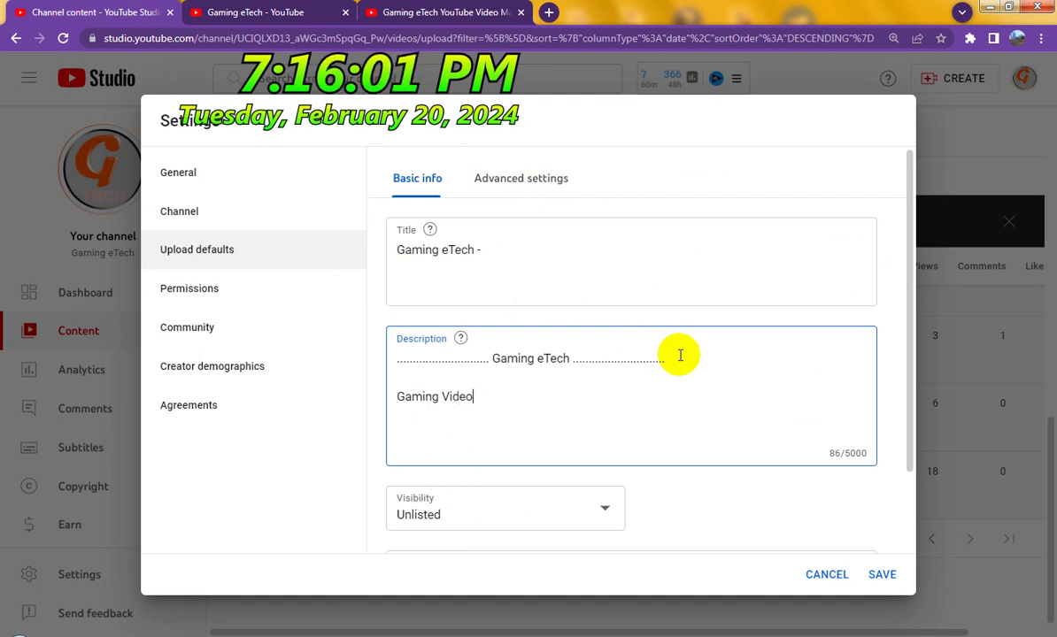
{"action": "type", "text": "s :"}
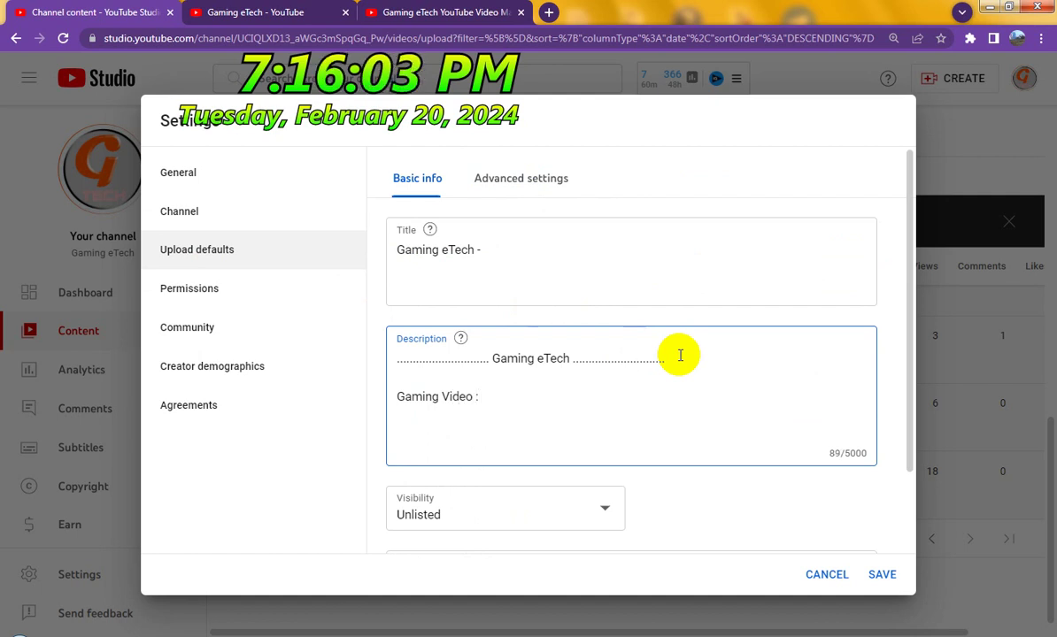
{"action": "key", "text": "Return"}
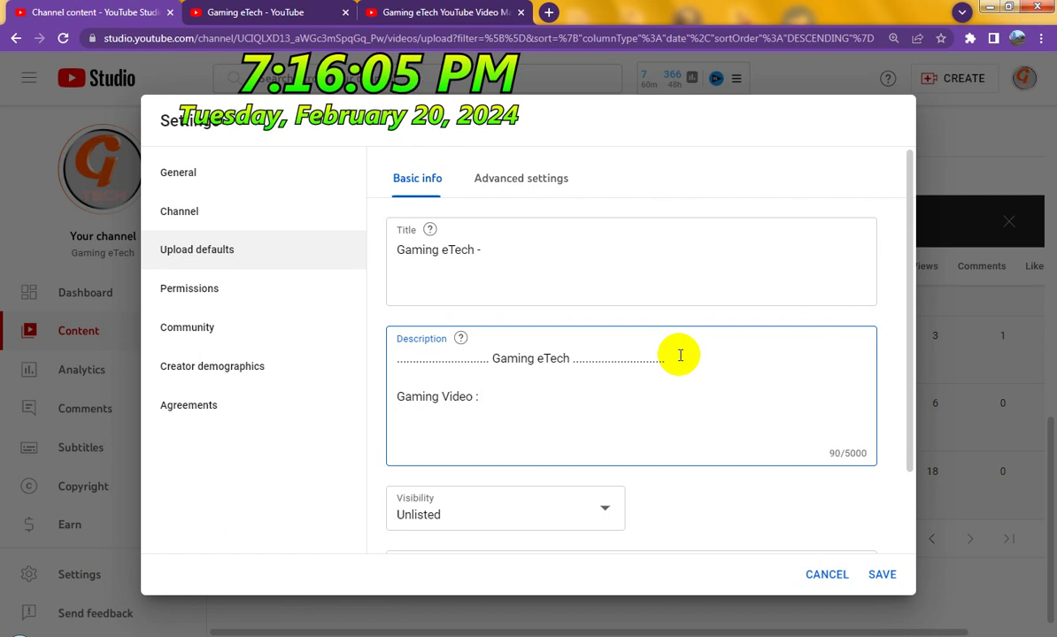
{"action": "key", "text": "Return"}
{"action": "key", "text": "ctrl+v"}
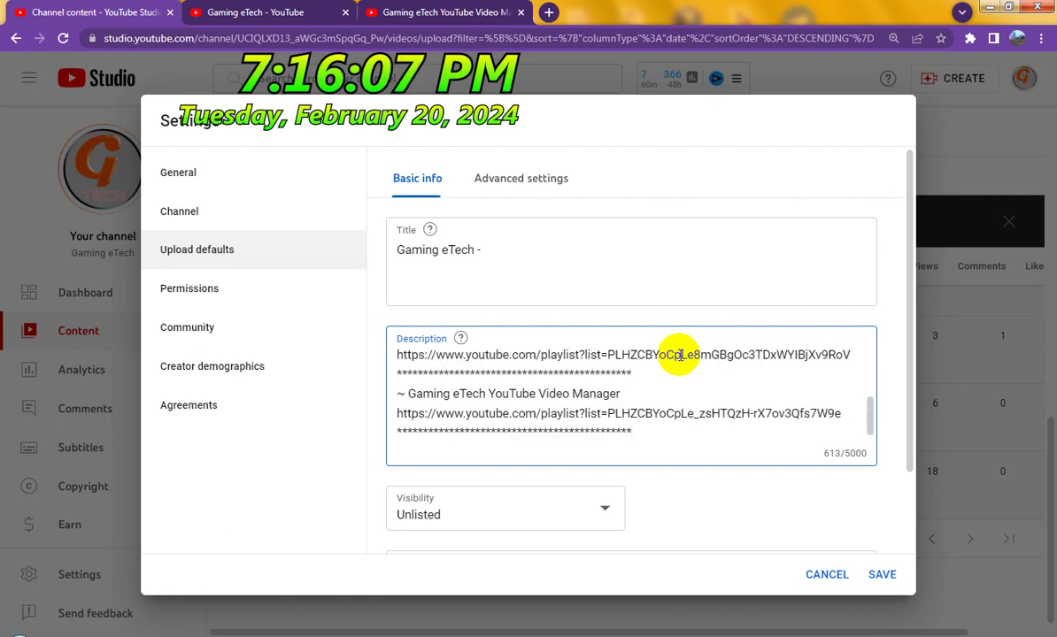
Set the default visibility for uploads to Public.
{"action": "left_click", "coordinate": [506, 504]}
{"action": "left_click", "coordinate": [558, 501]}
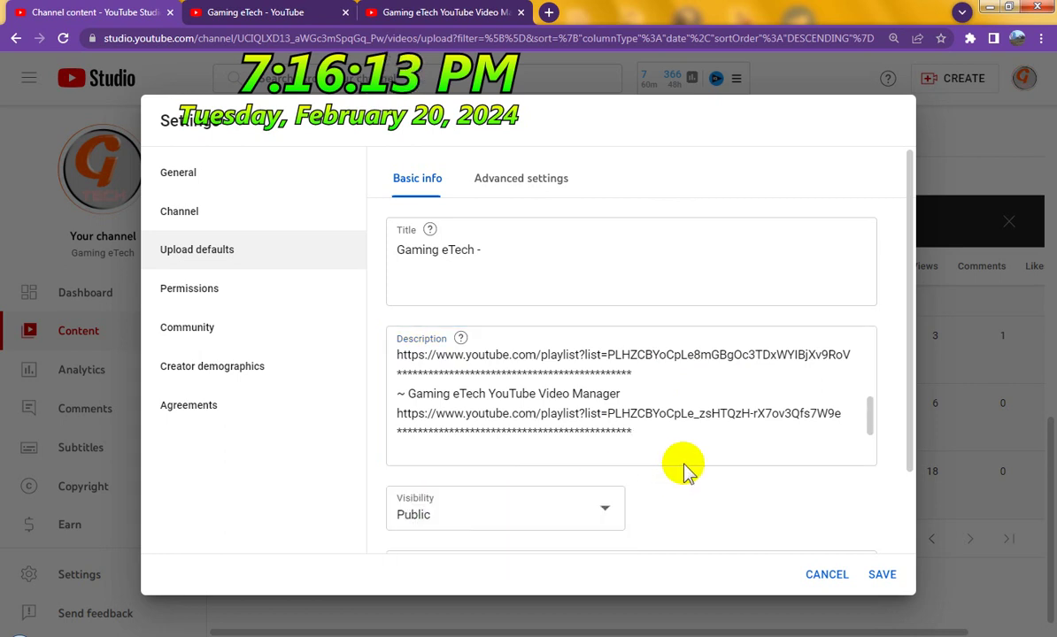
{"action": "scroll", "coordinate": [699, 474], "scroll_direction": "down", "scroll_amount": 1}
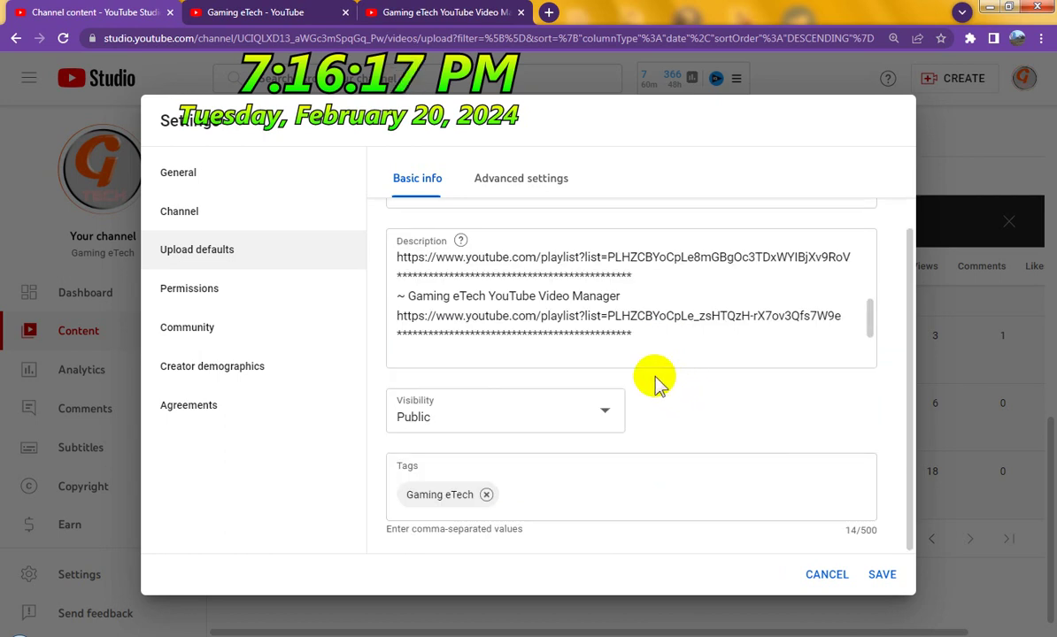
Add "gaming video" to the default tags in the upload defaults.
{"action": "left_click", "coordinate": [593, 499]}
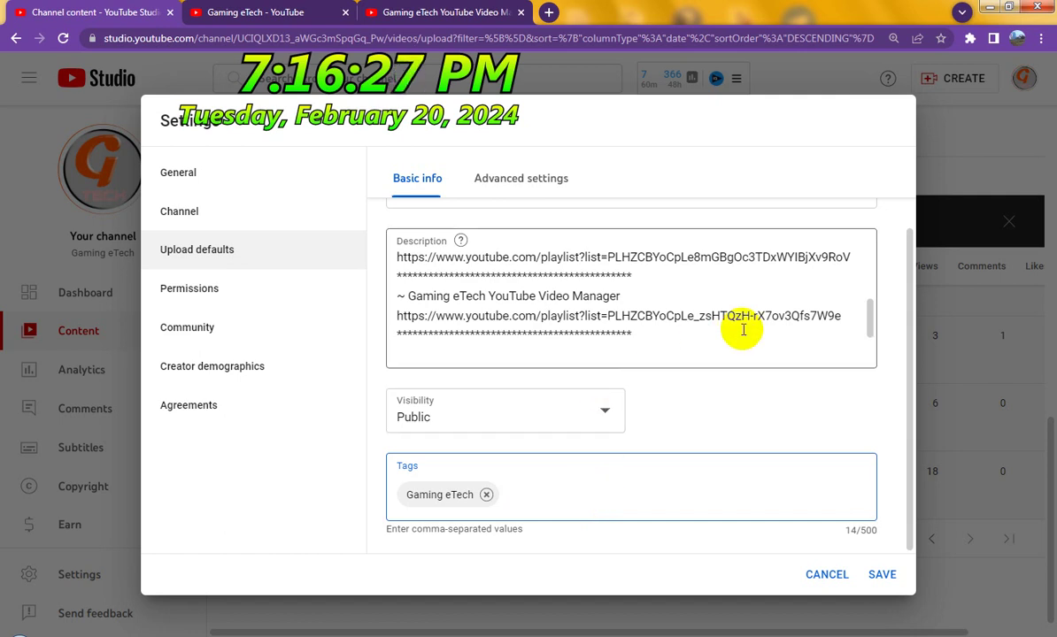
{"action": "type", "text": "aming "}
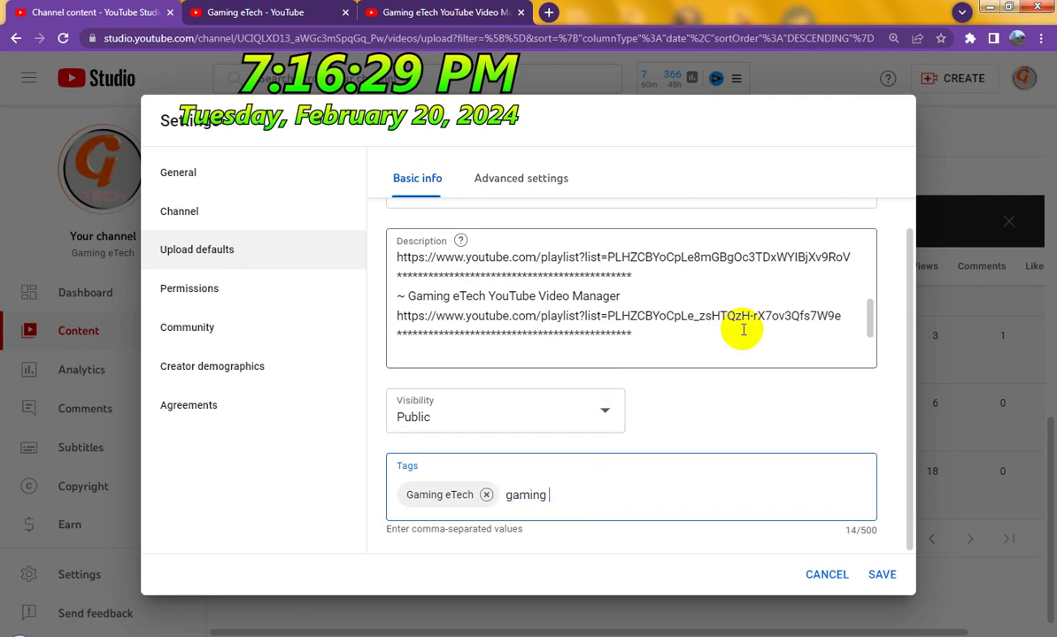
{"action": "type", "text": "video"}
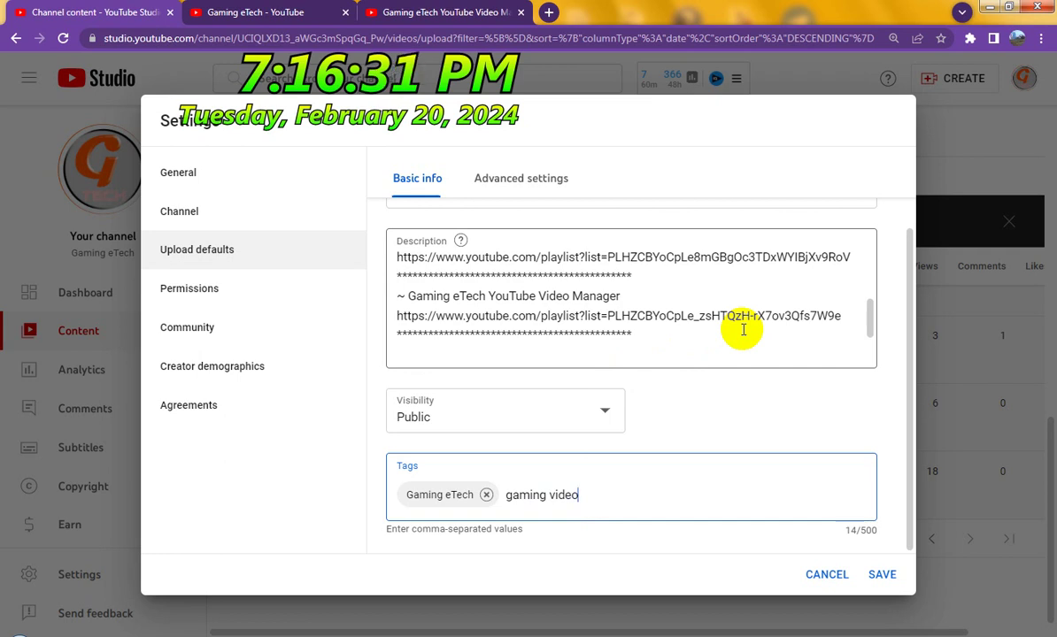
{"action": "key", "text": "Return"}
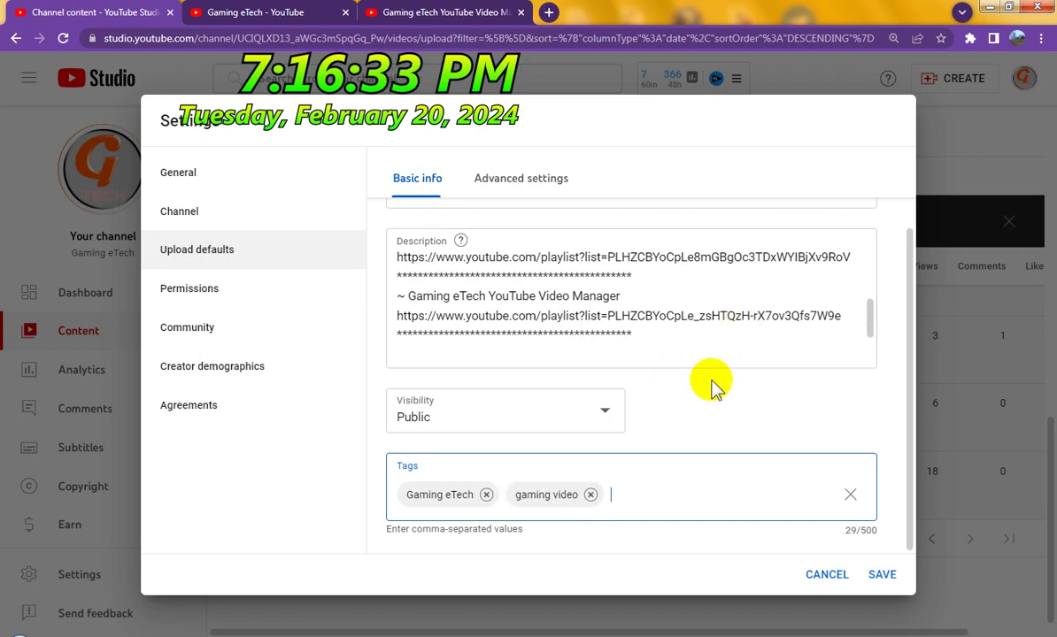
Insert the hashtag "#GamingeTech" above the "Gaming Video :" heading in the default description, copying the channel name from the default title.
{"action": "scroll", "coordinate": [710, 384], "scroll_direction": "up", "scroll_amount": 1}
{"action": "scroll", "coordinate": [632, 361], "scroll_direction": "up", "scroll_amount": 5}
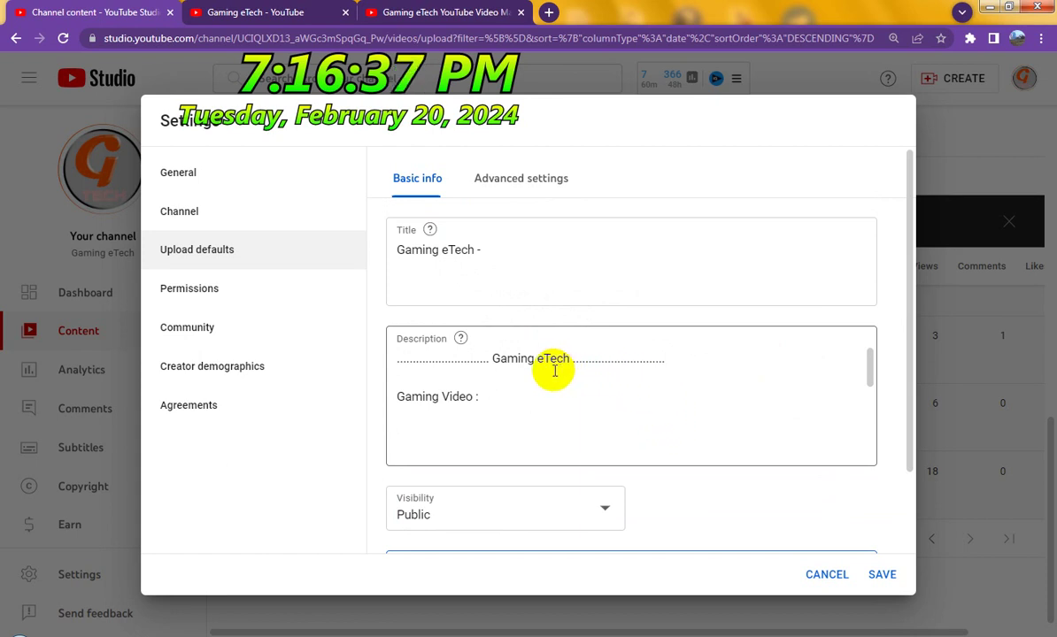
{"action": "left_click", "coordinate": [401, 394]}
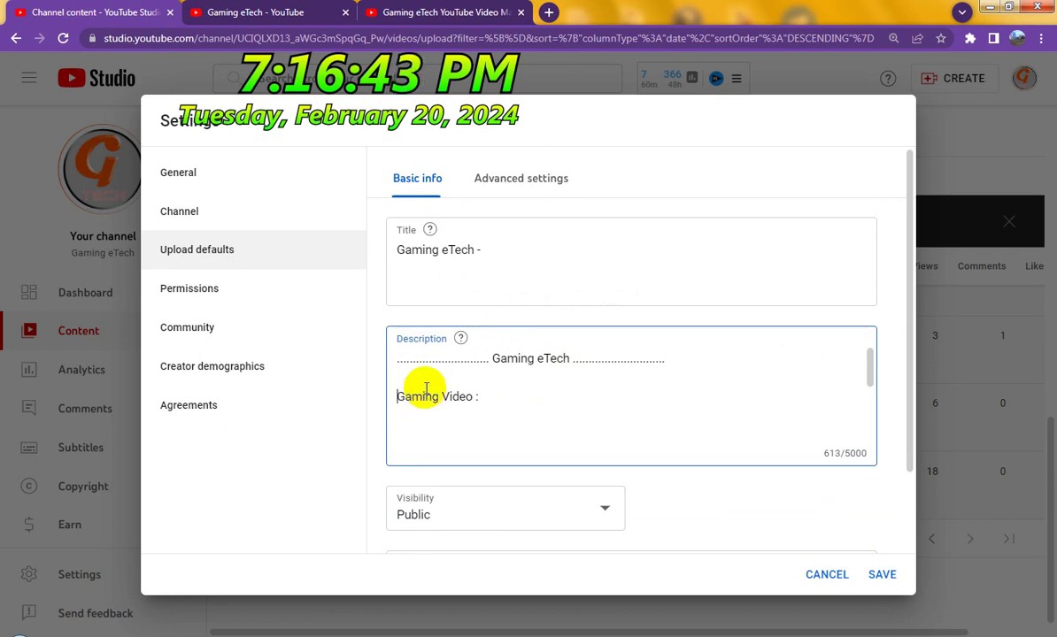
{"action": "type", "text": "#"}
{"action": "key", "text": "Return"}
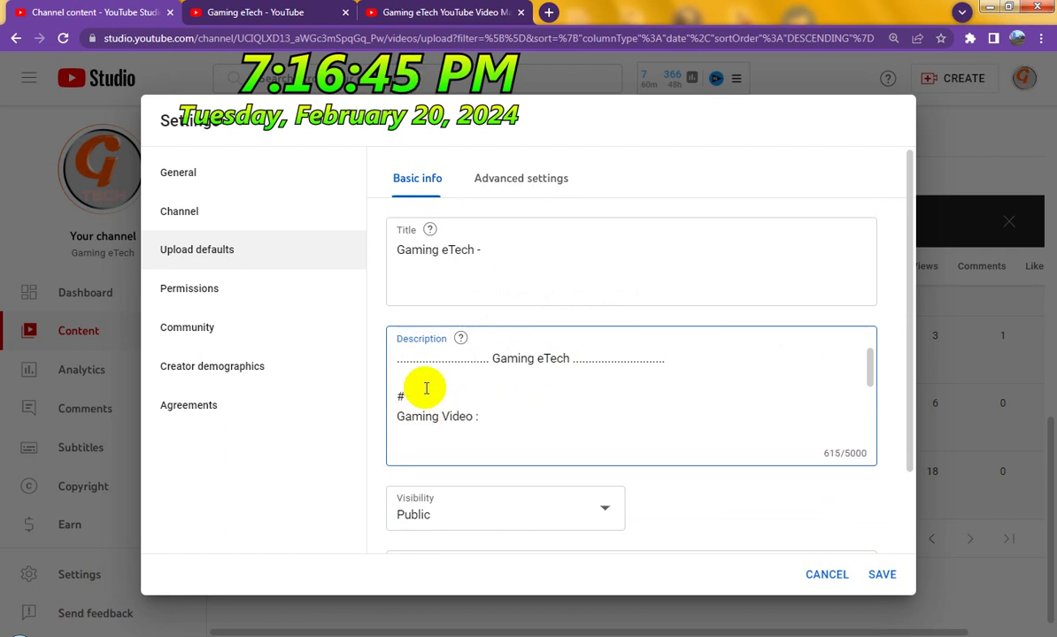
{"action": "key", "text": "Return"}
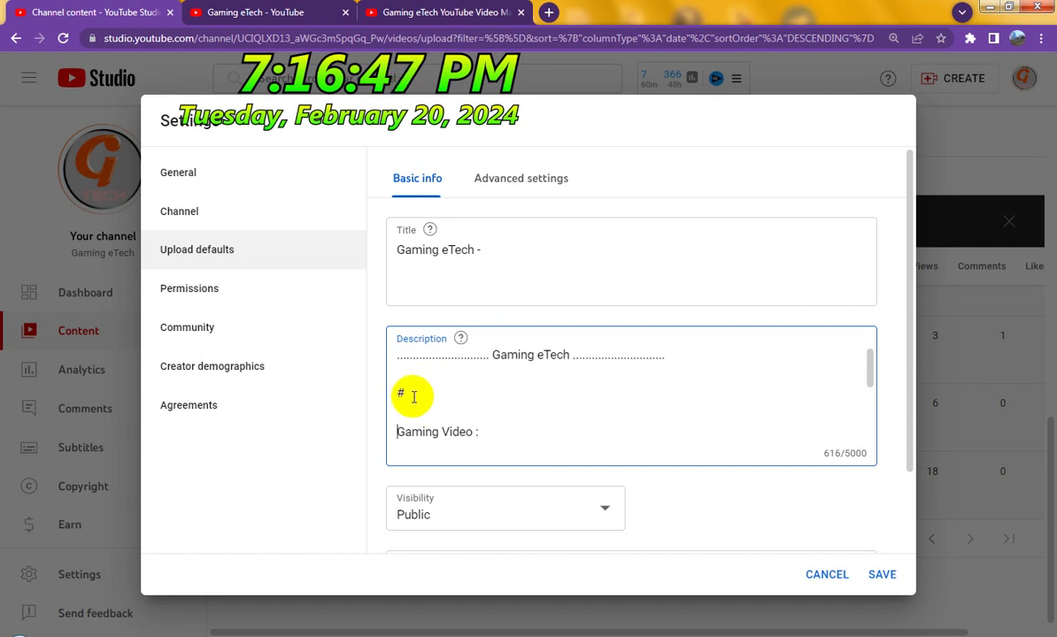
{"action": "left_click", "coordinate": [419, 394]}
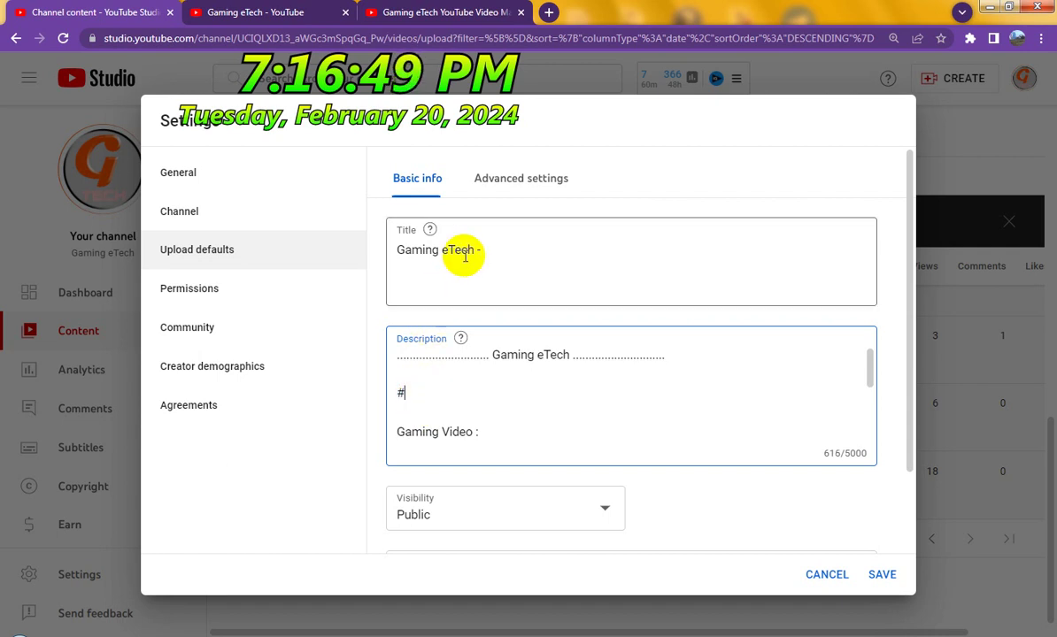
{"action": "left_click_drag", "start_coordinate": [475, 251], "coordinate": [398, 251]}
{"action": "key", "text": "ctrl+c"}
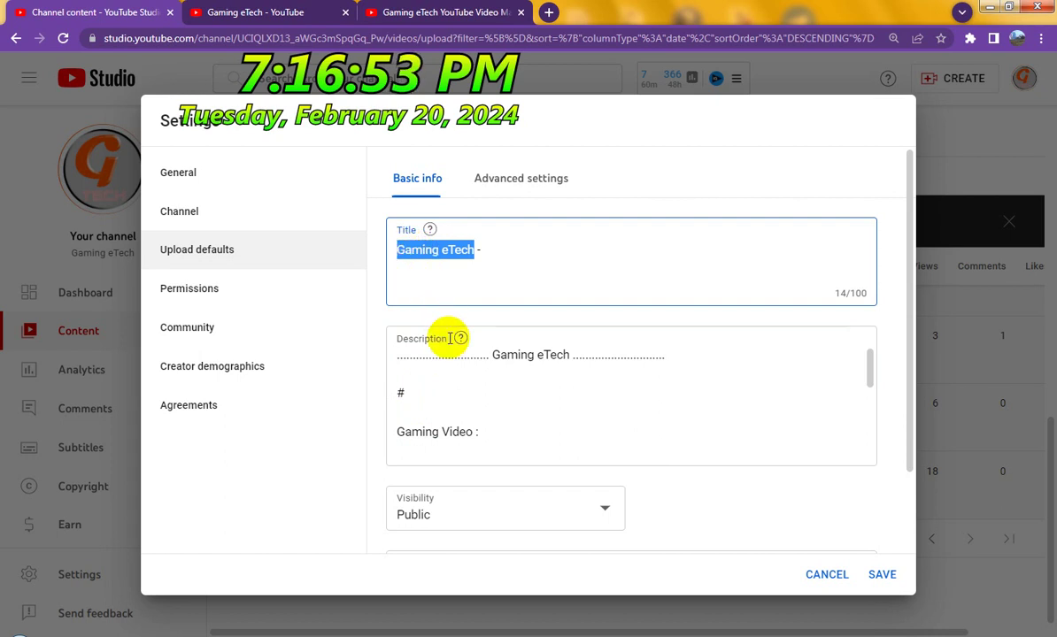
{"action": "left_click", "coordinate": [412, 392]}
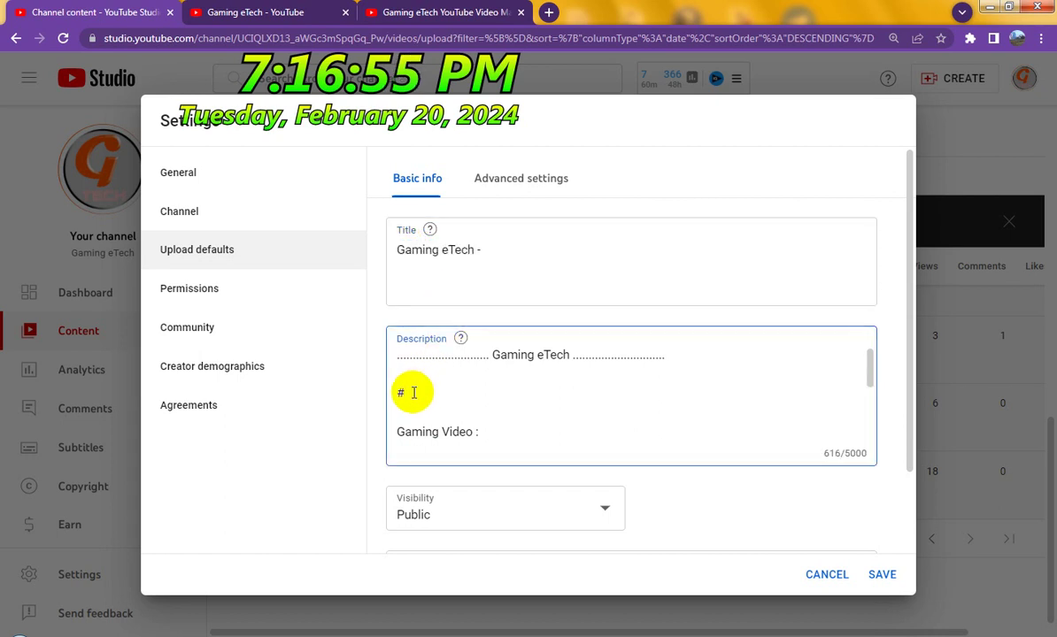
{"action": "key", "text": "ctrl+v"}
{"action": "left_click", "coordinate": [450, 393]}
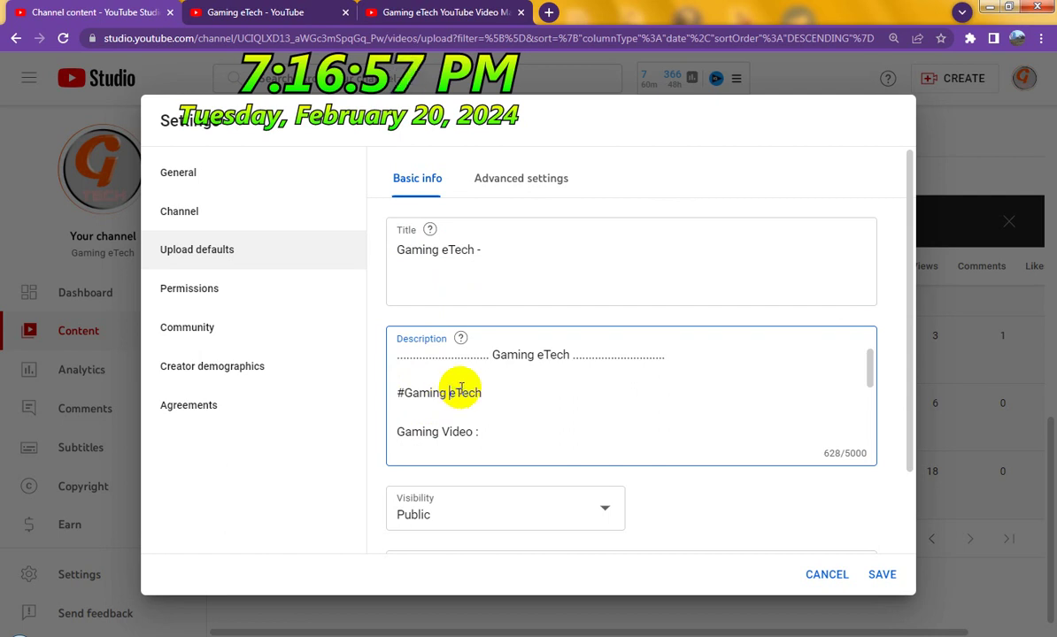
{"action": "key", "text": "BackSpace"}
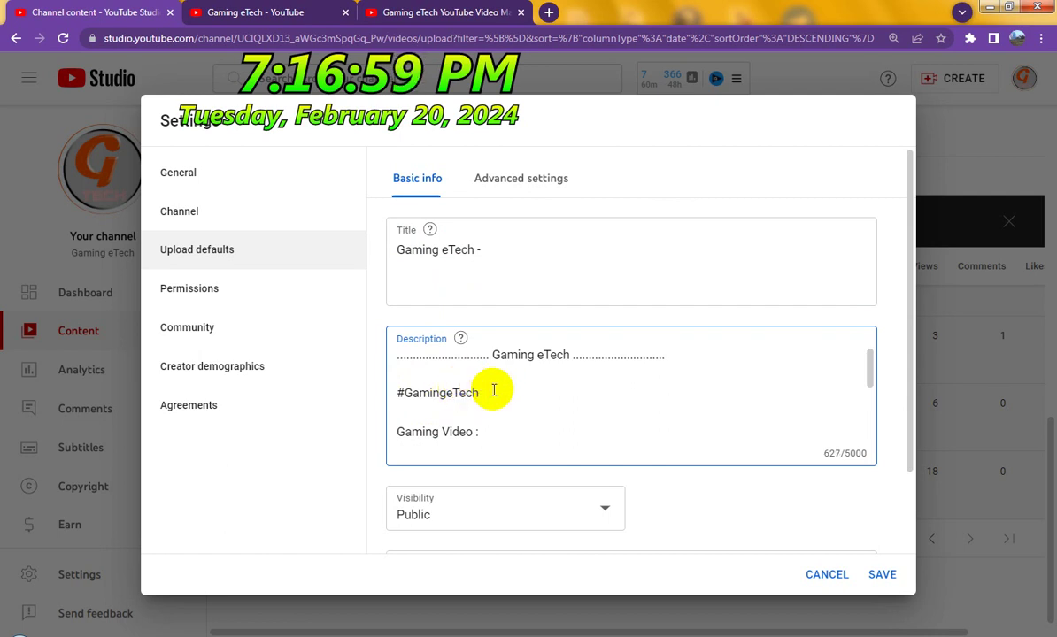
Add the hashtags "#gamingvideo" and "#mobilegamevideo" on separate lines below "#GamingeTech" in the default description.
{"action": "left_click", "coordinate": [509, 383]}
{"action": "key", "text": "Return"}
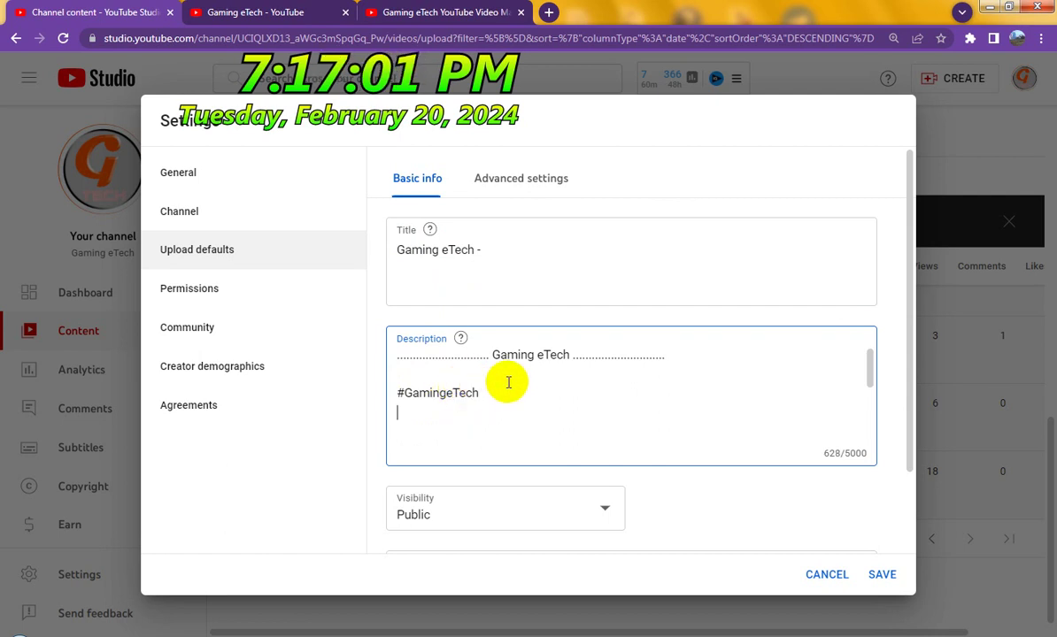
{"action": "type", "text": "#"}
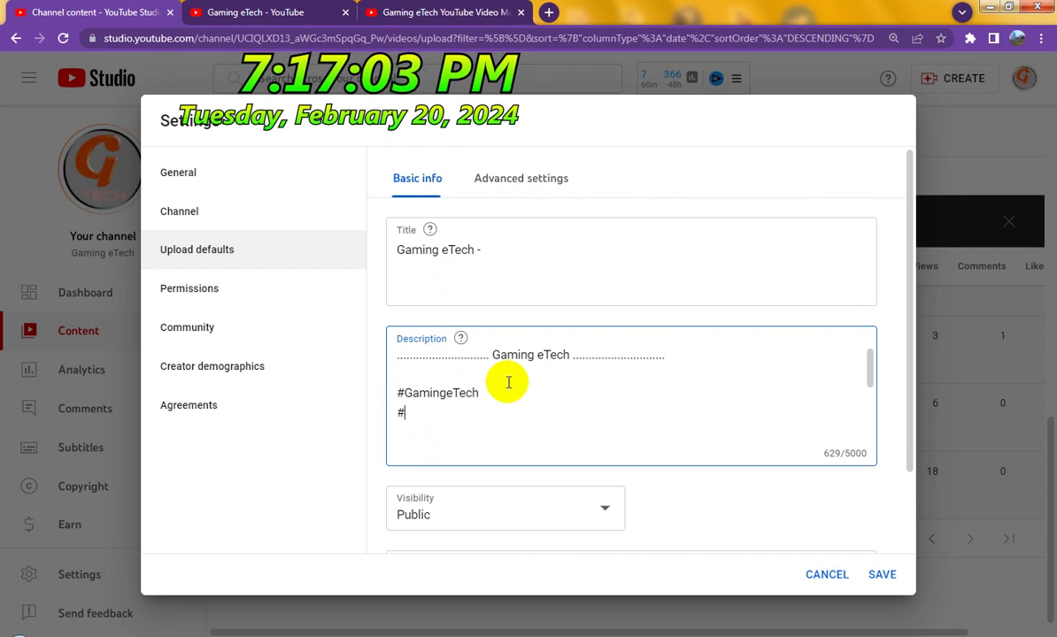
{"action": "type", "text": "gaming"}
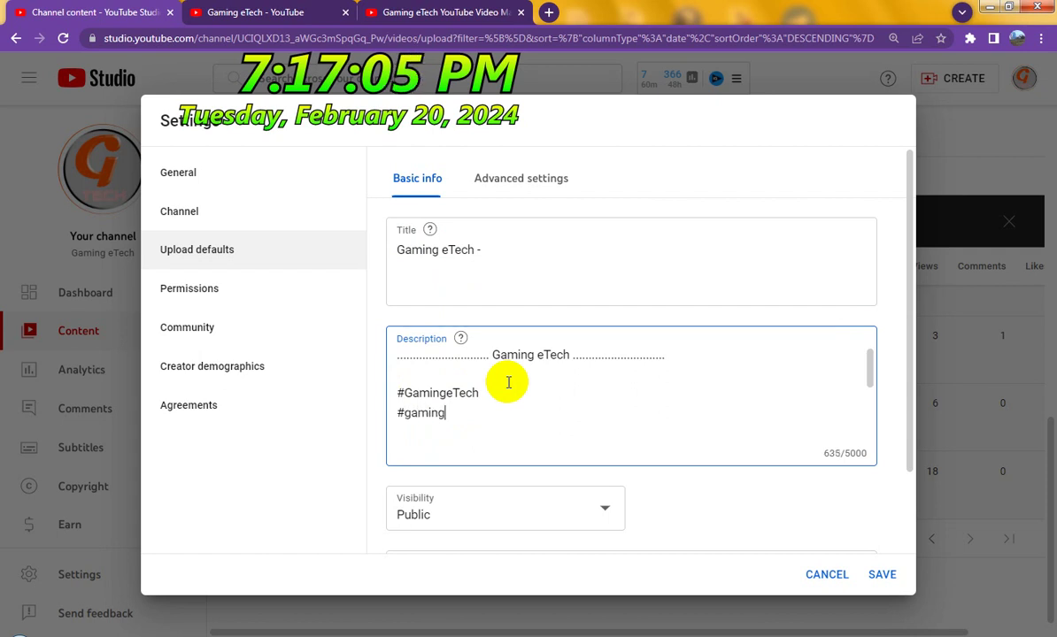
{"action": "type", "text": "video #"}
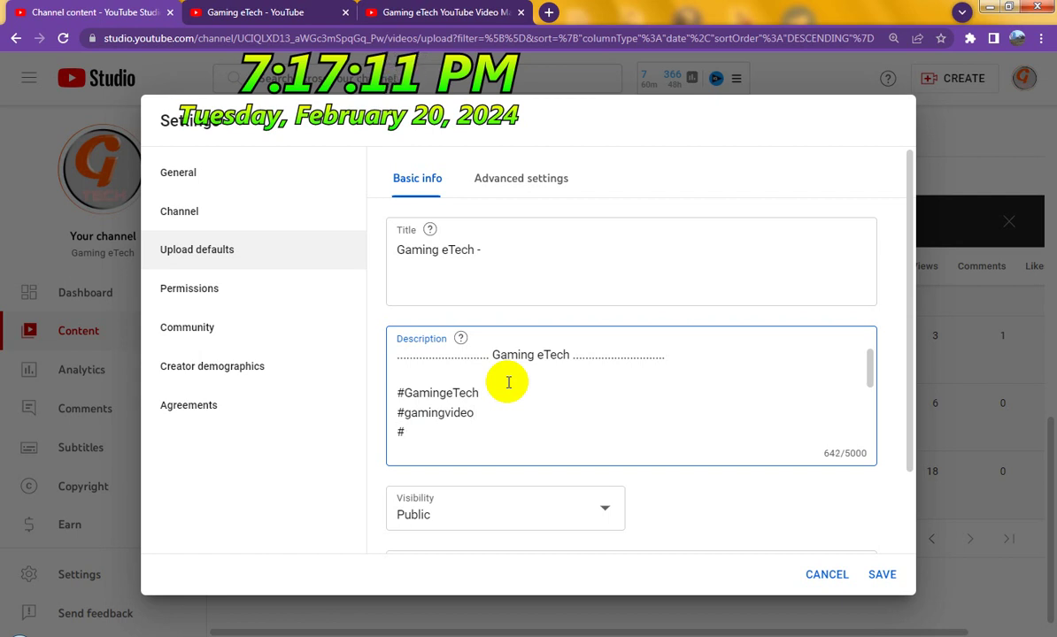
{"action": "type", "text": "mobil"}
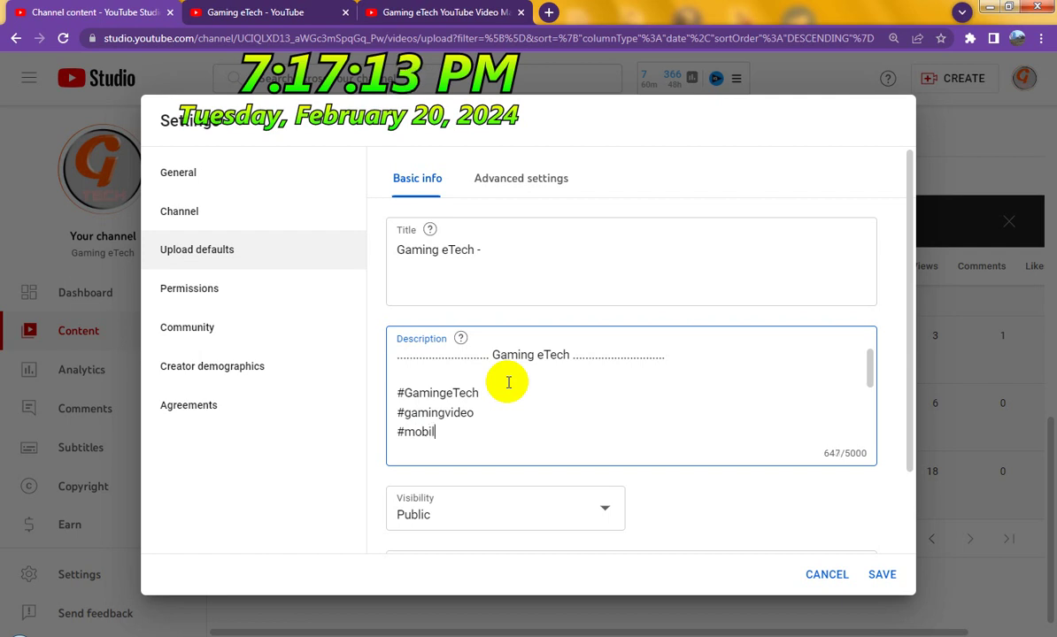
{"action": "type", "text": "egaming"}
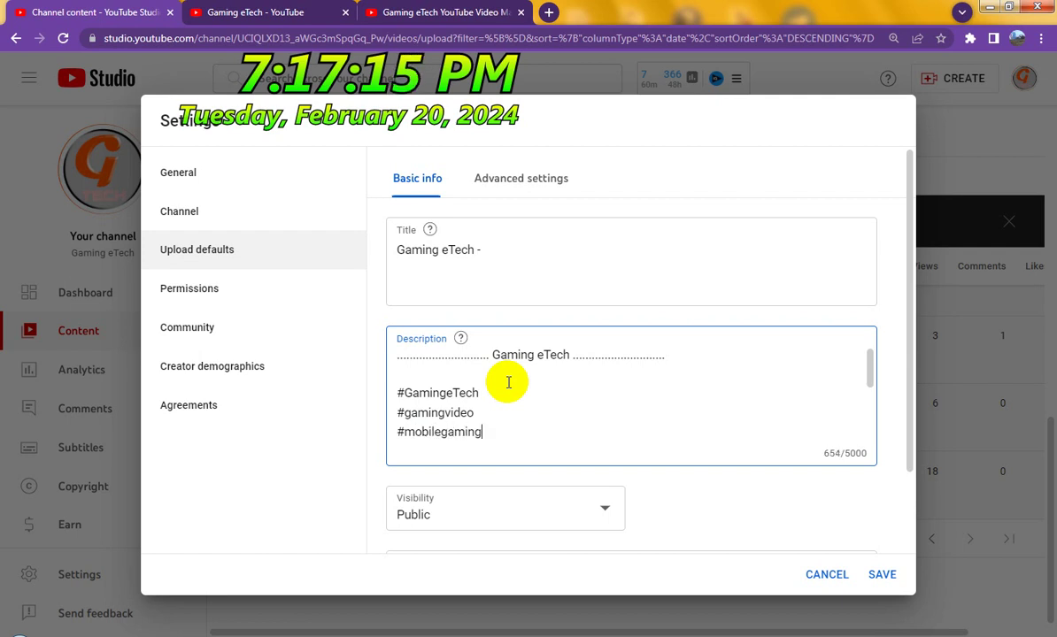
{"action": "key", "text": "BackSpace"}
{"action": "key", "text": "BackSpace"}
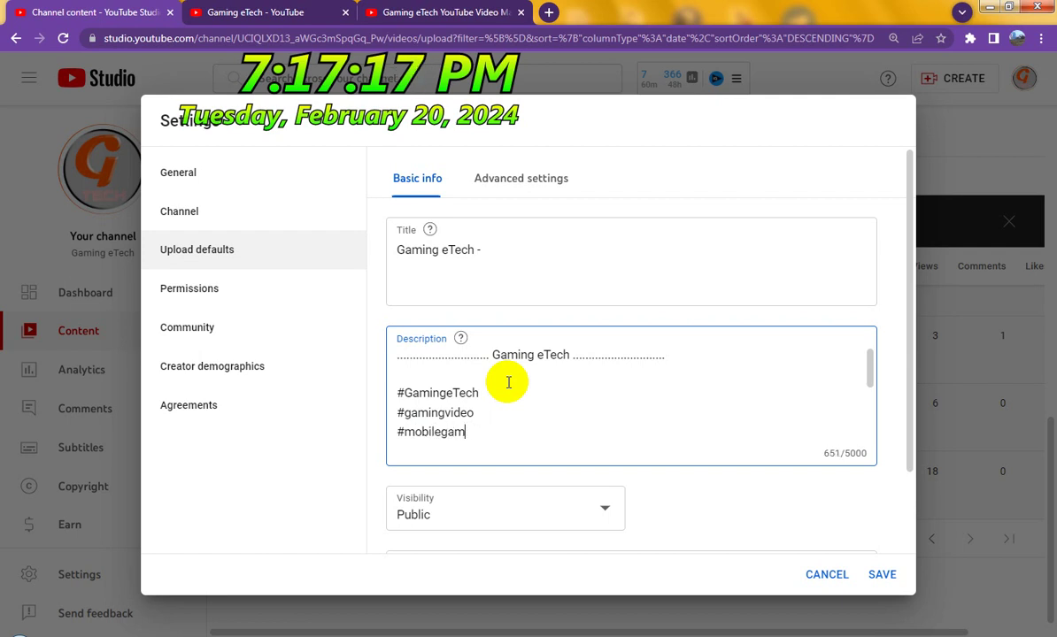
{"action": "type", "text": "evideo"}
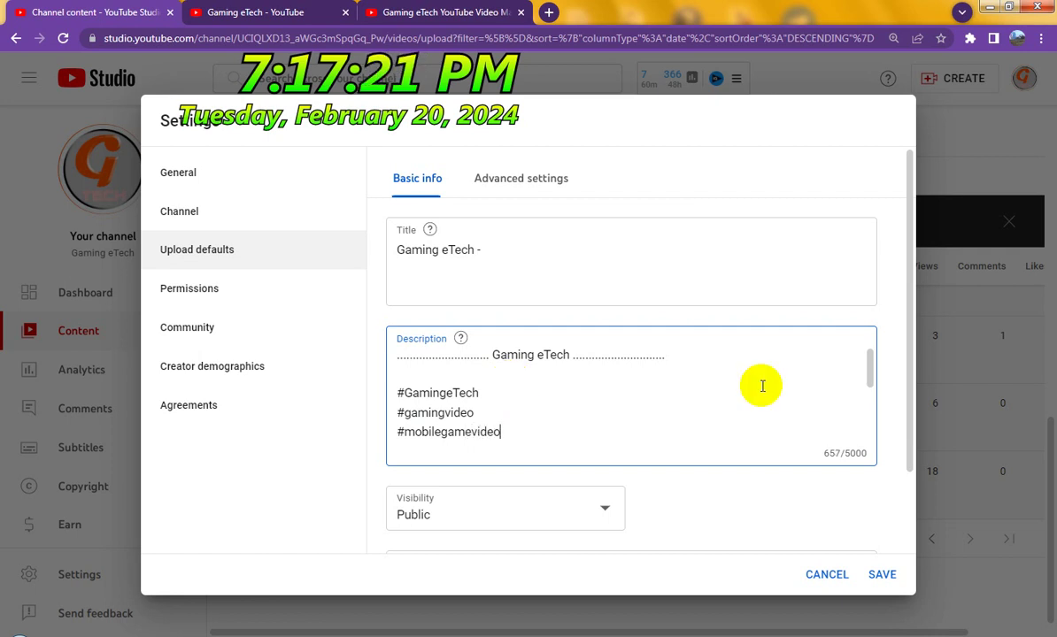
Check the default description and the advanced upload settings, and save the upload defaults.
{"action": "scroll", "coordinate": [670, 367], "scroll_direction": "down", "scroll_amount": 1}
{"action": "scroll", "coordinate": [670, 370], "scroll_direction": "down", "scroll_amount": 2}
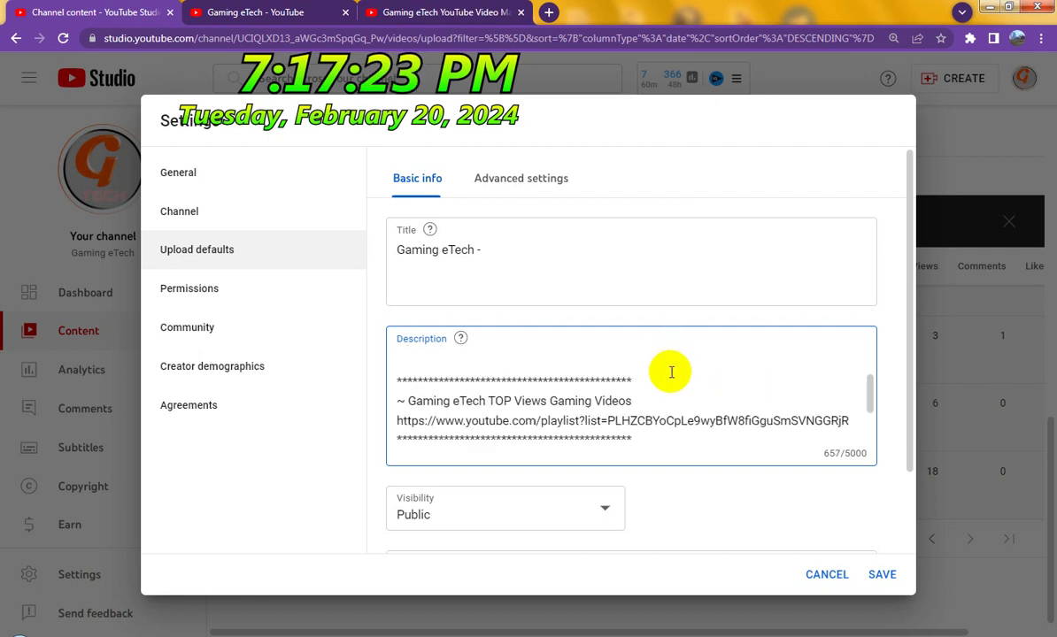
{"action": "scroll", "coordinate": [671, 372], "scroll_direction": "up", "scroll_amount": 2}
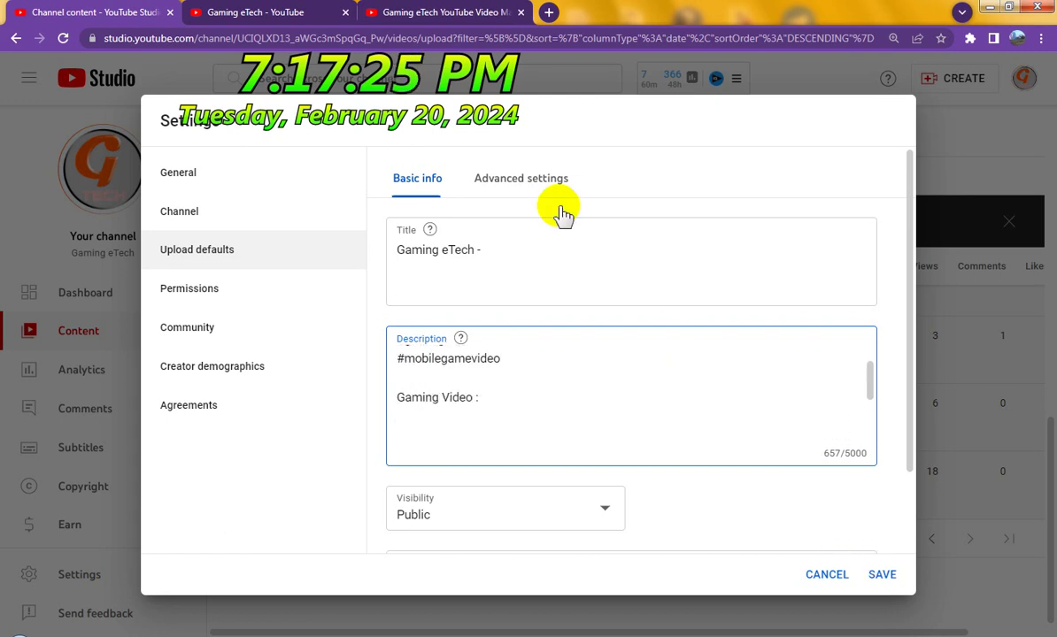
{"action": "left_click", "coordinate": [531, 186]}
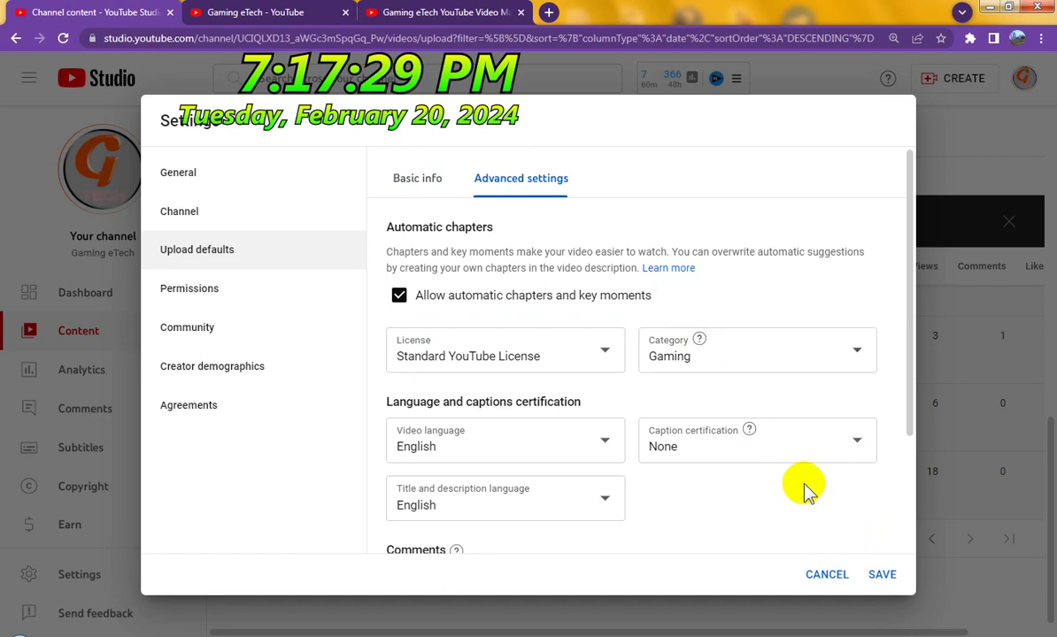
{"action": "scroll", "coordinate": [802, 487], "scroll_direction": "down", "scroll_amount": 3}
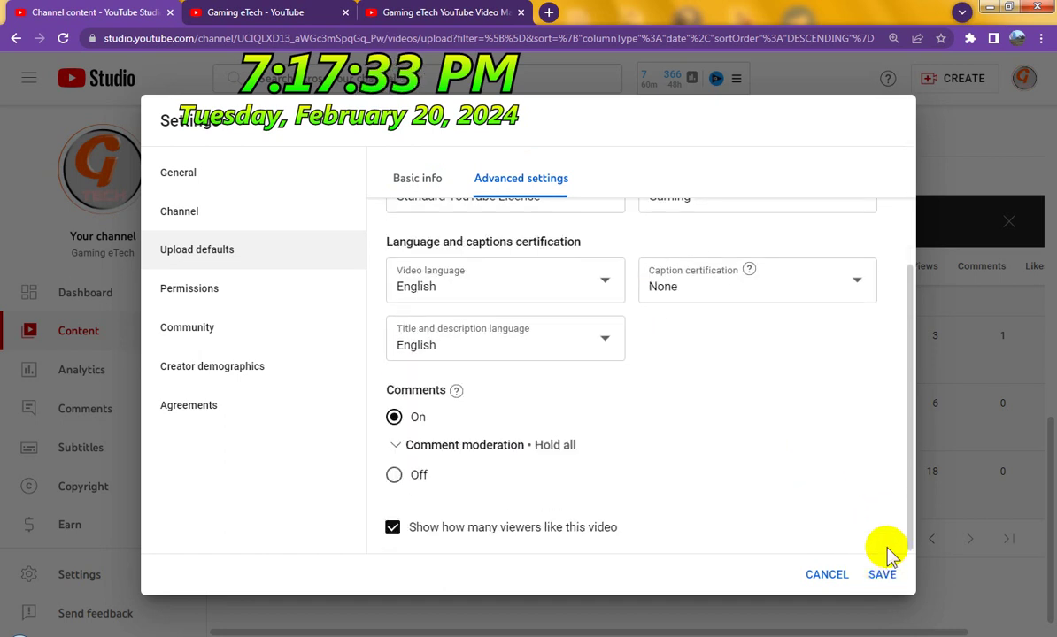
{"action": "left_click", "coordinate": [885, 560]}
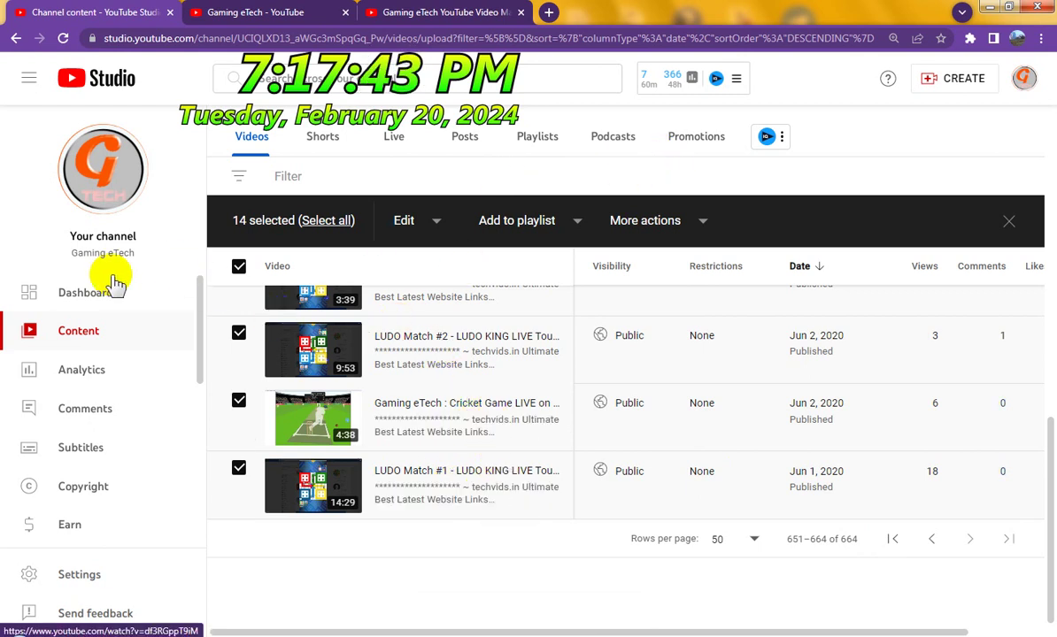
Reload the channel content list by way of the dashboard and sort the videos by date, newest first.
{"action": "left_click", "coordinate": [100, 299]}
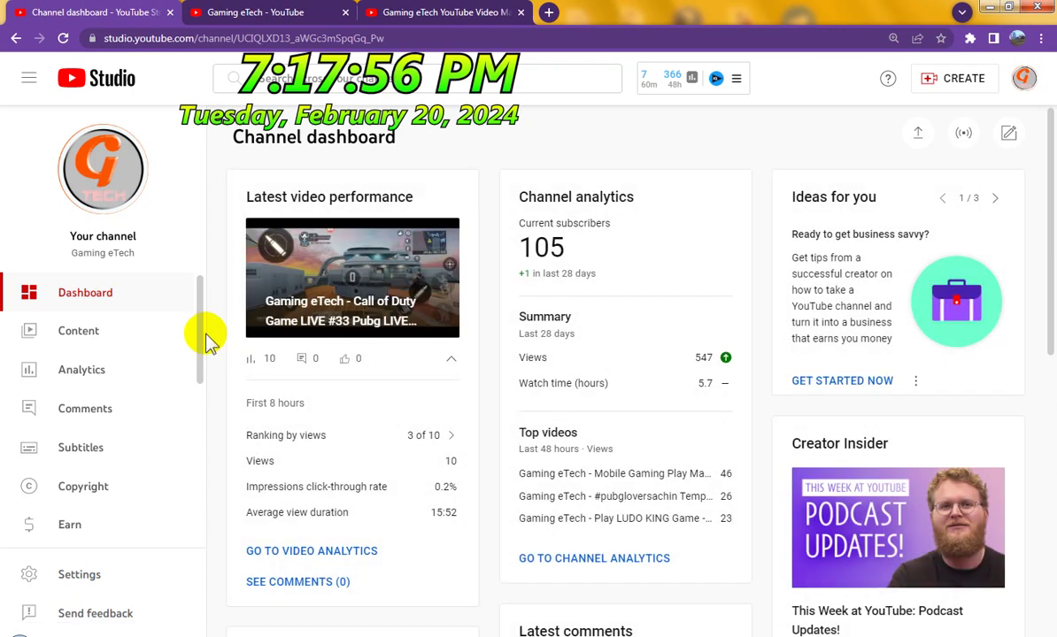
{"action": "left_click", "coordinate": [79, 333]}
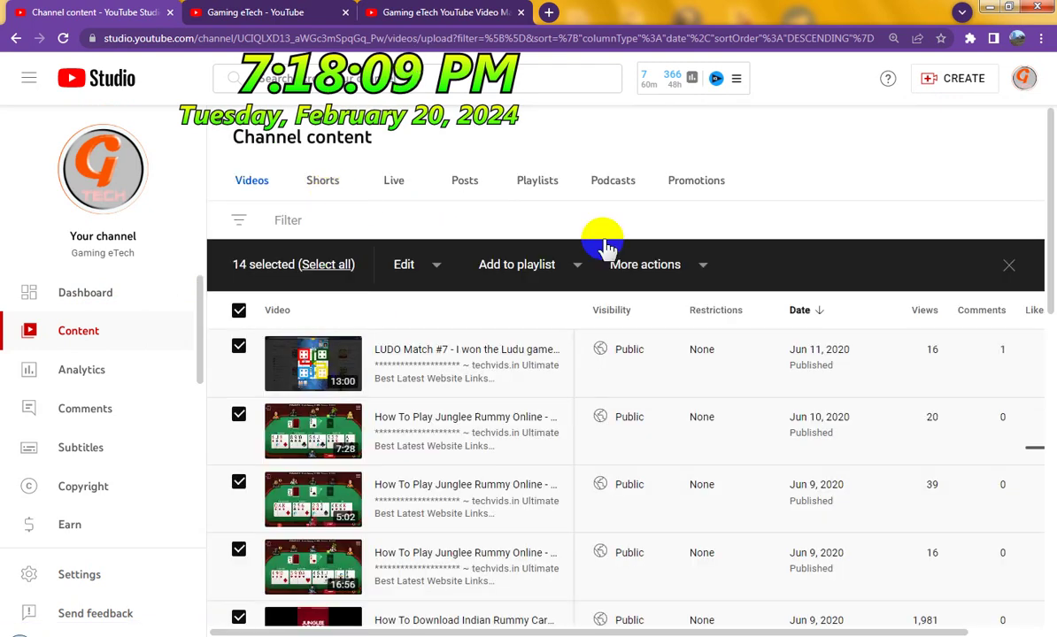
{"action": "left_click", "coordinate": [811, 316]}
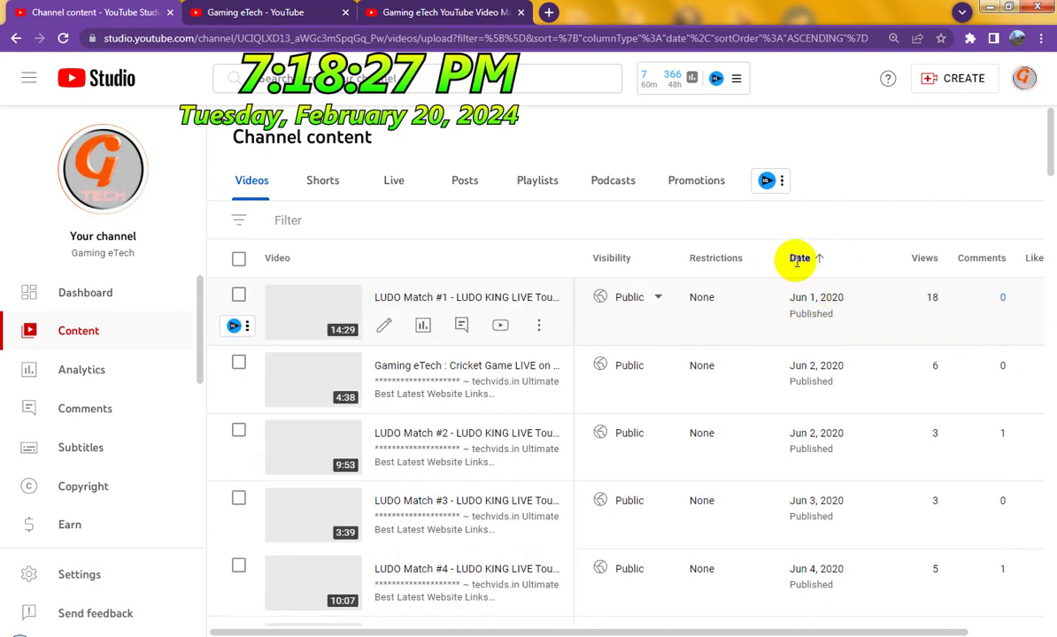
{"action": "mouse_move", "coordinate": [805, 268]}
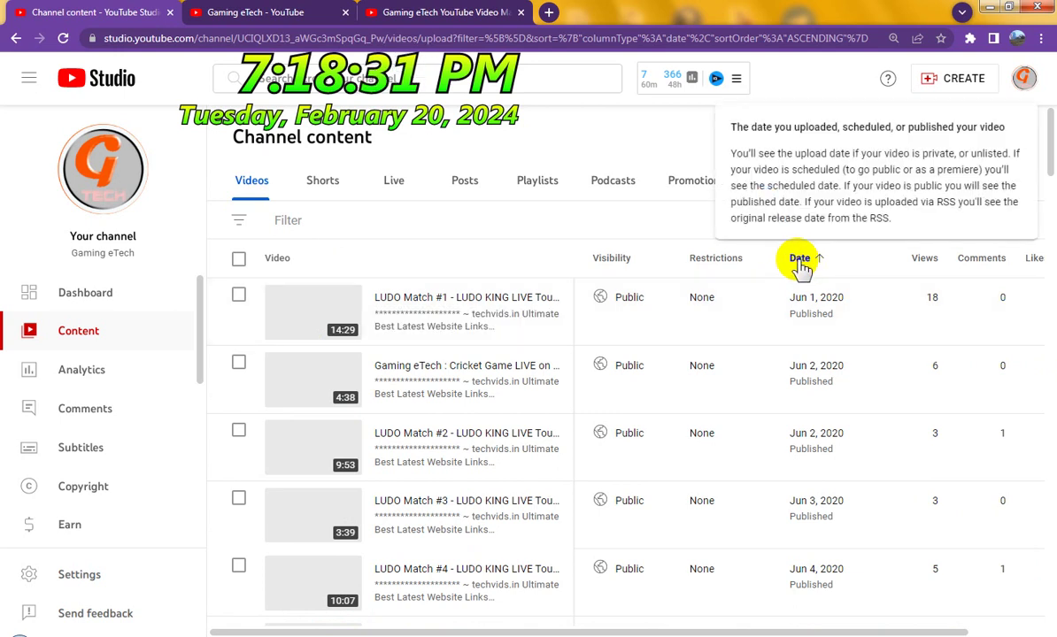
{"action": "left_click", "coordinate": [801, 259]}
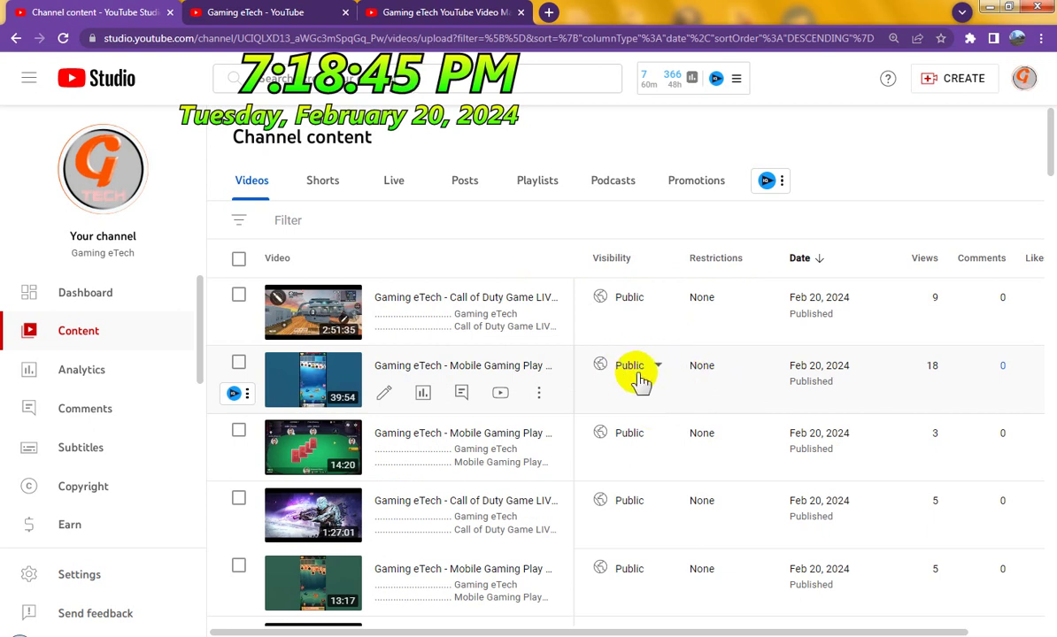
Copy the channel name "Gaming eTech" shown under the channel picture.
{"action": "triple_click", "coordinate": [111, 252]}
{"action": "key", "text": "ctrl+c"}
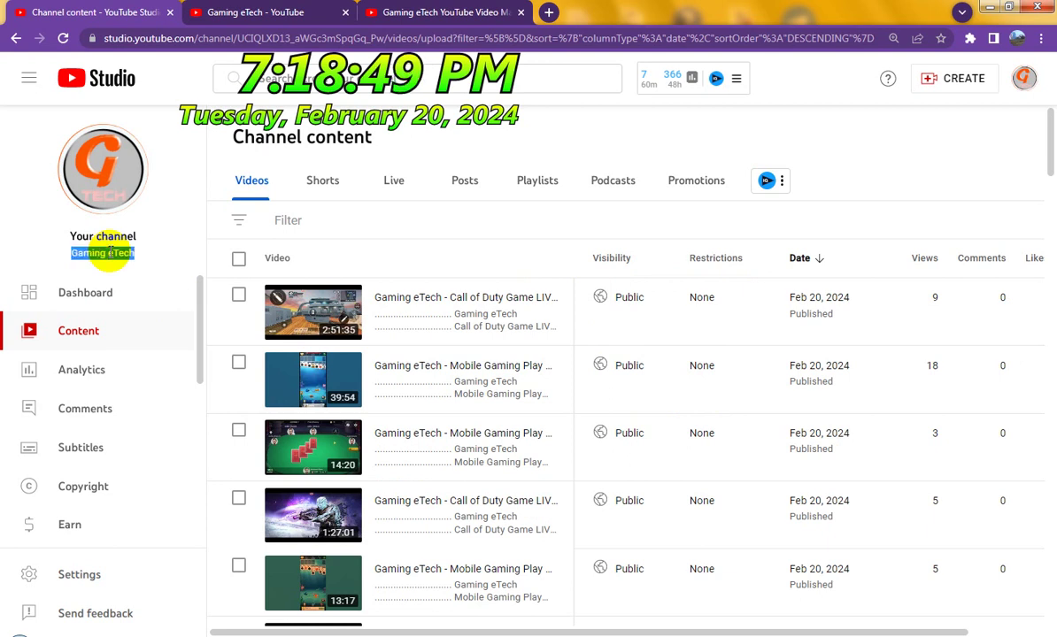
{"action": "right_click", "coordinate": [104, 253]}
{"action": "left_click", "coordinate": [141, 203]}
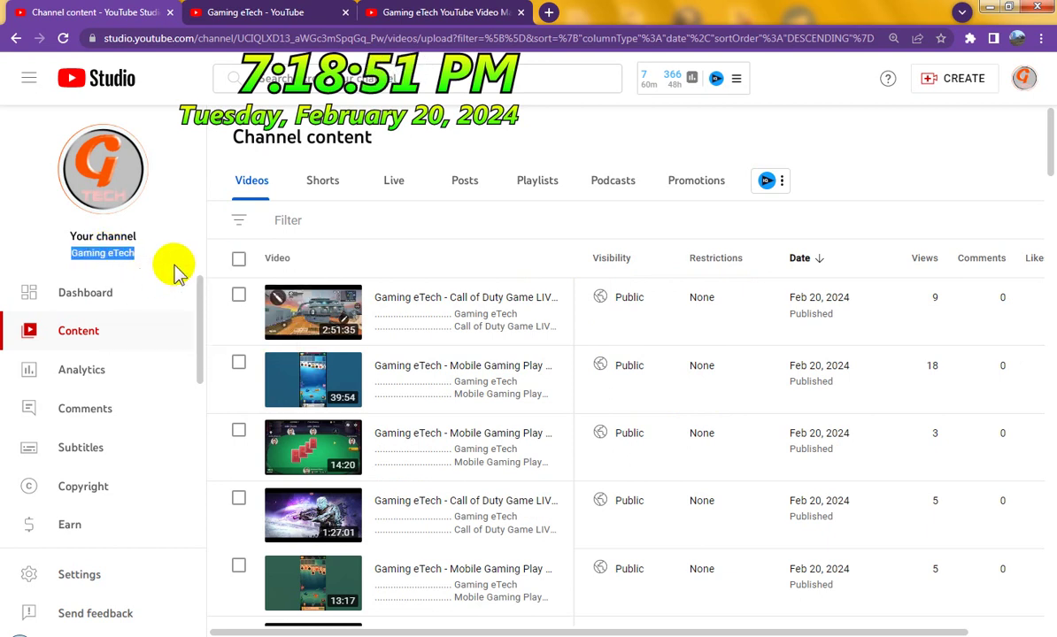
Show the channel's Shorts and select all of those listed on the page.
{"action": "left_click", "coordinate": [326, 186]}
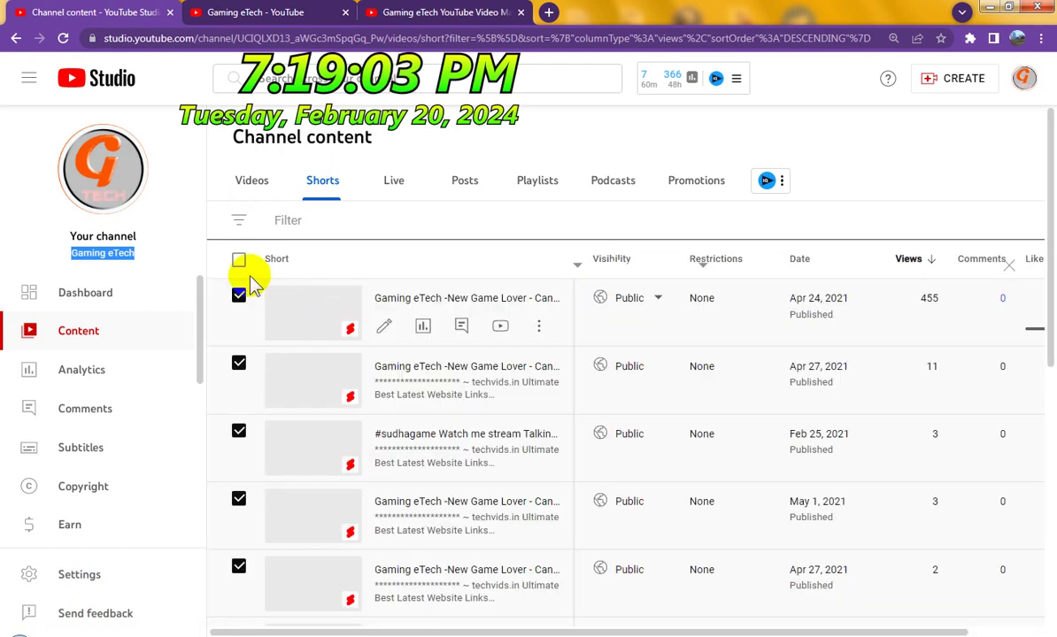
{"action": "left_click", "coordinate": [238, 260]}
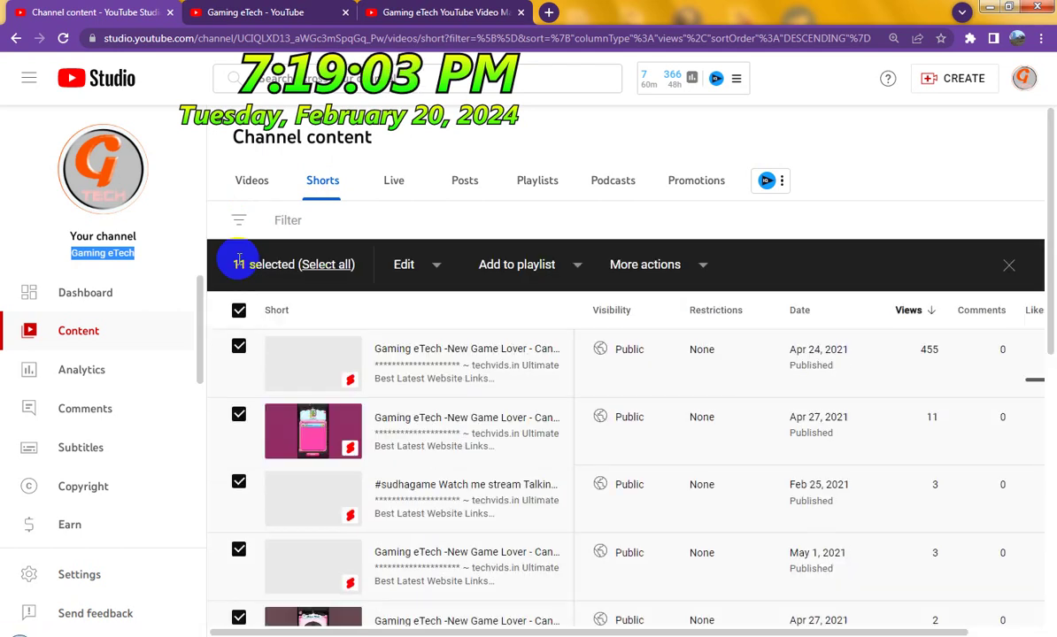
Start a bulk tag edit for the selected Shorts and add the copied channel name "Gaming eTech" as a tag.
{"action": "left_click", "coordinate": [438, 267]}
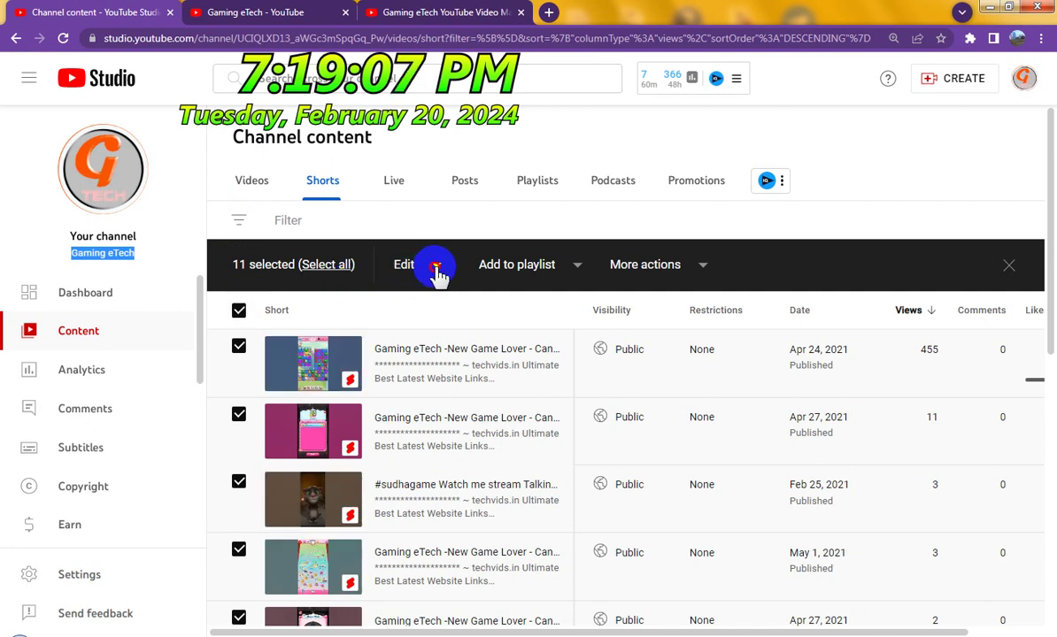
{"action": "left_click", "coordinate": [438, 267]}
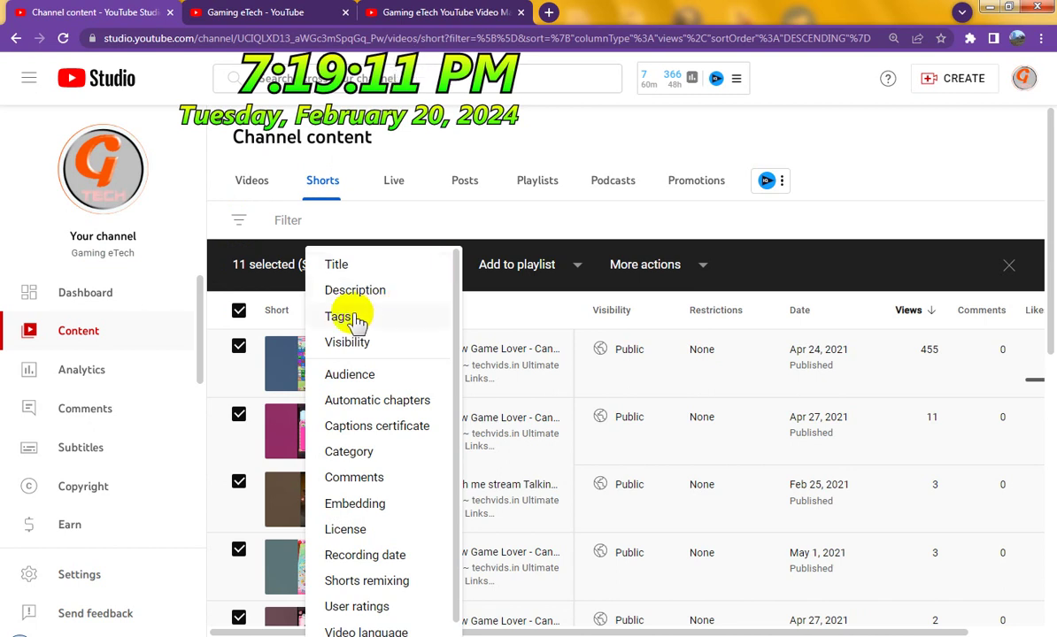
{"action": "left_click", "coordinate": [395, 330]}
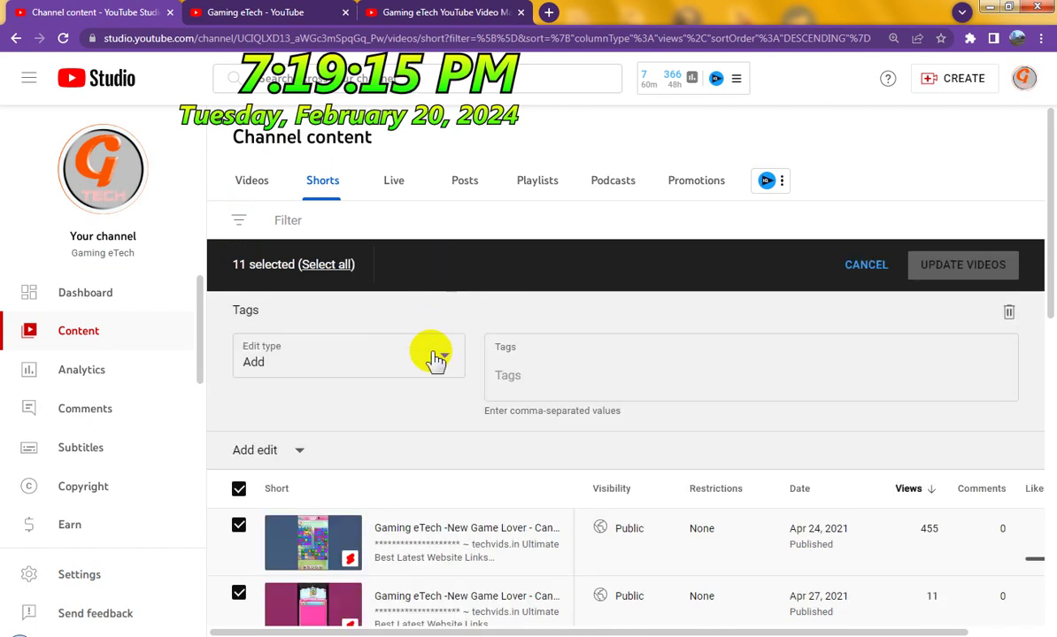
{"action": "left_click", "coordinate": [538, 376]}
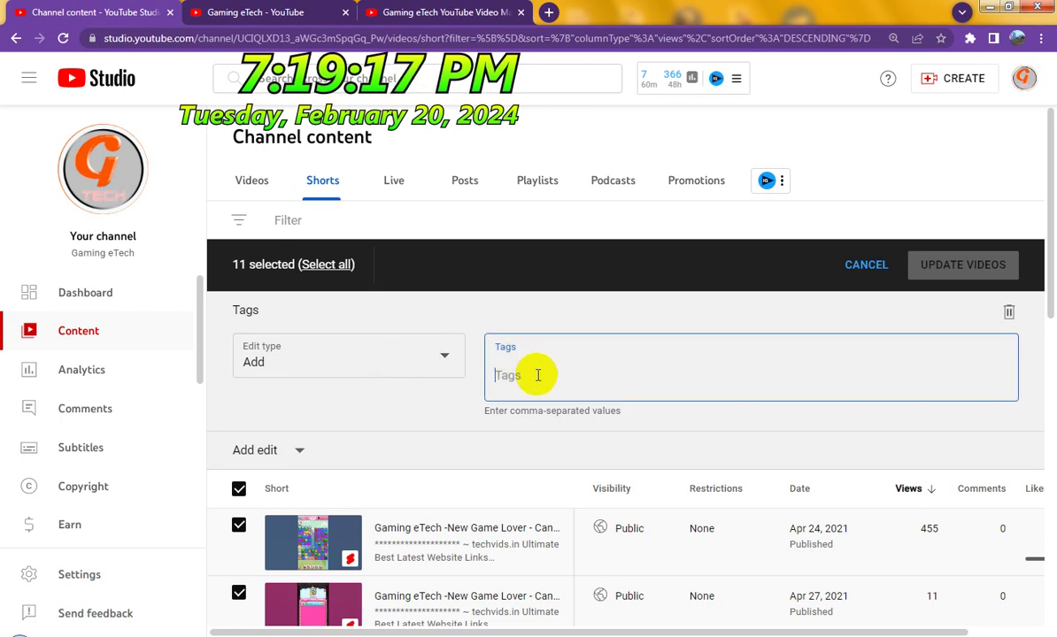
{"action": "key", "text": "ctrl+v"}
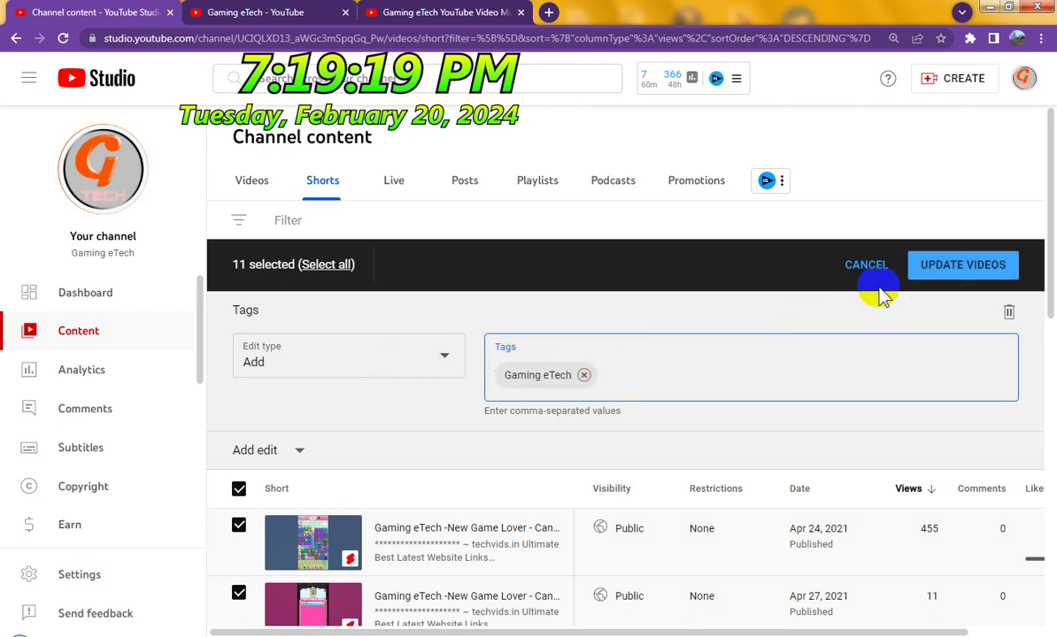
Apply the bulk tag update to the selected Shorts, acknowledging the implications of the action.
{"action": "left_click", "coordinate": [946, 267]}
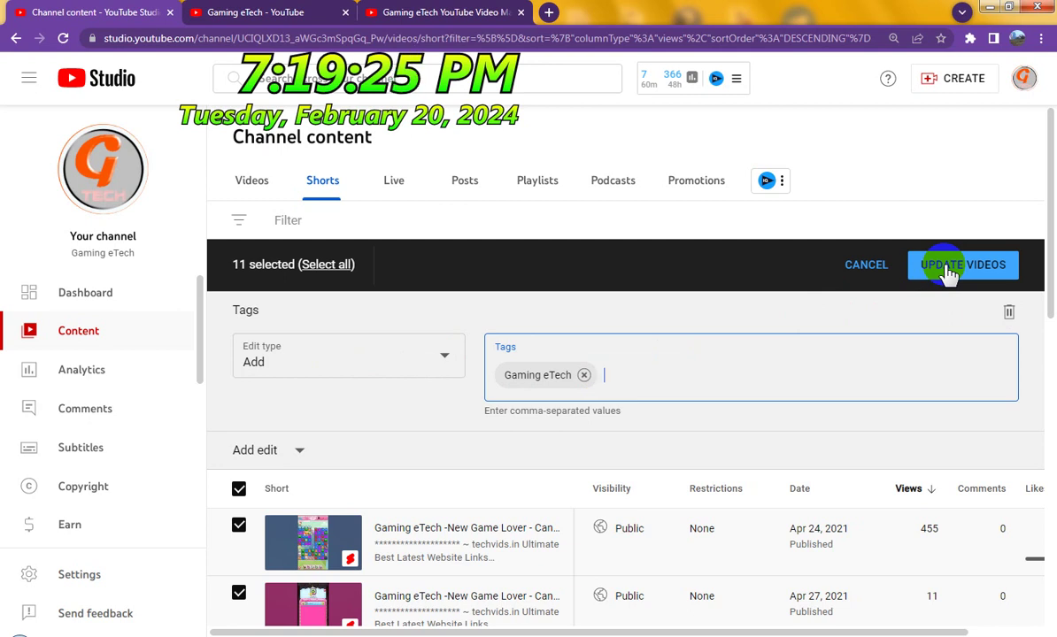
{"action": "left_click", "coordinate": [947, 272]}
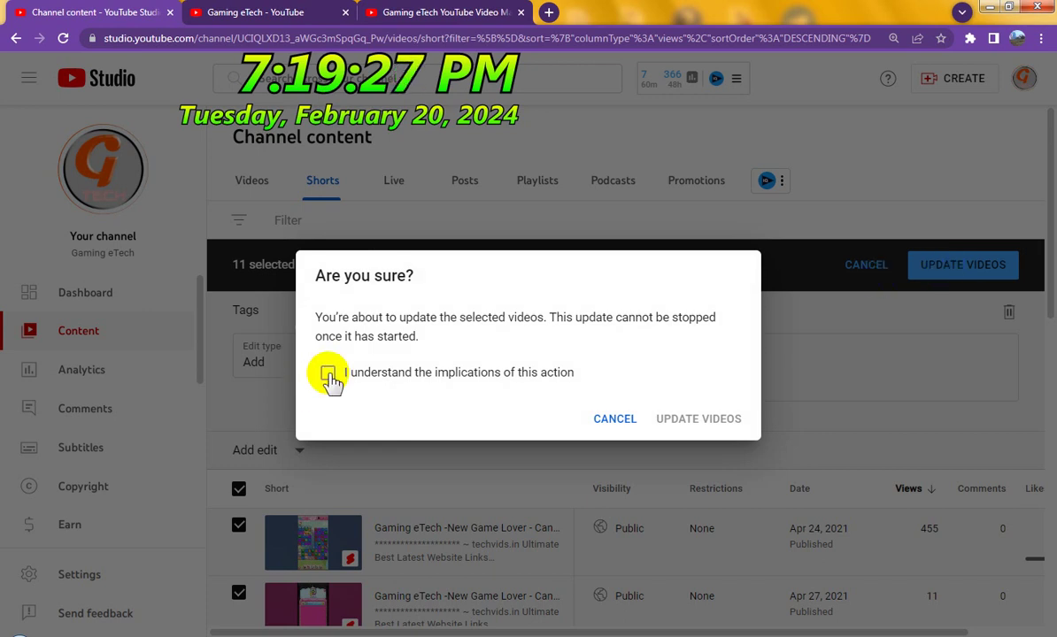
{"action": "left_click", "coordinate": [371, 371]}
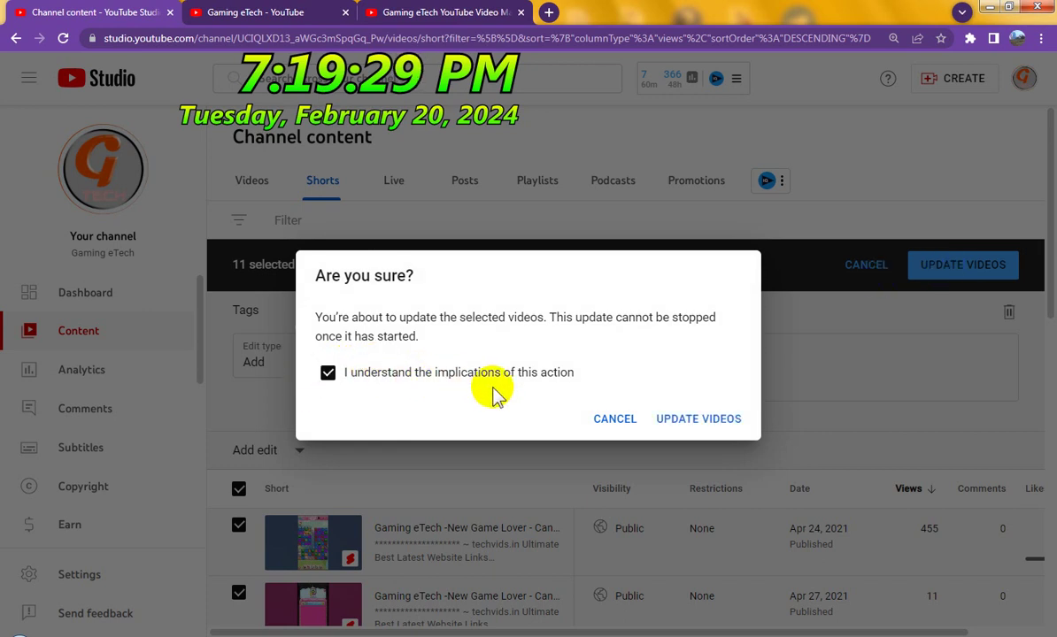
{"action": "left_click", "coordinate": [699, 421]}
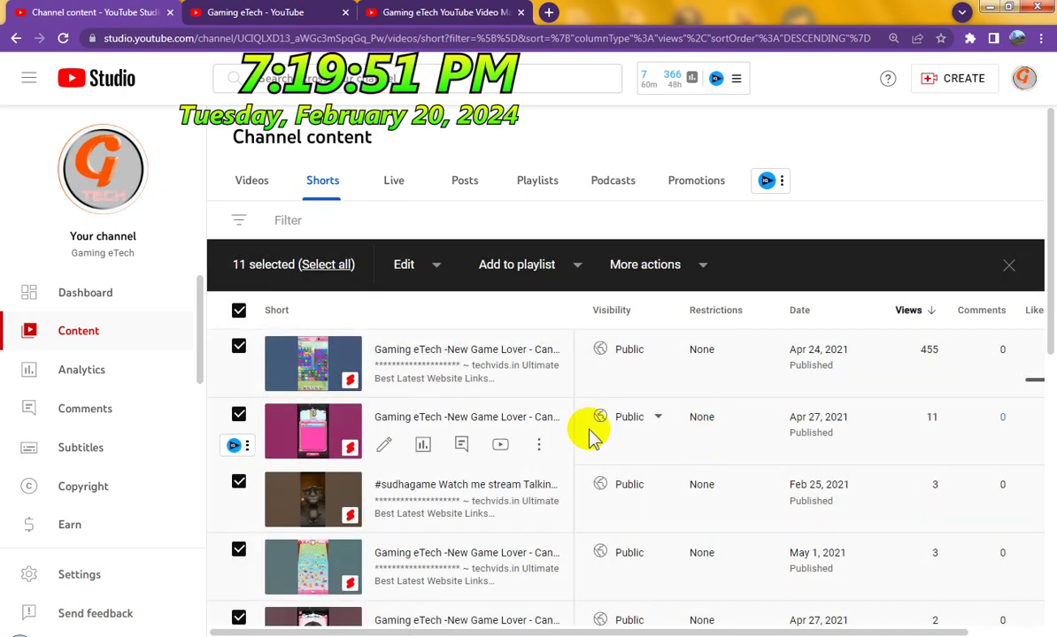
Show the channel's regular videos and select all of those listed on the first page.
{"action": "left_click", "coordinate": [253, 186]}
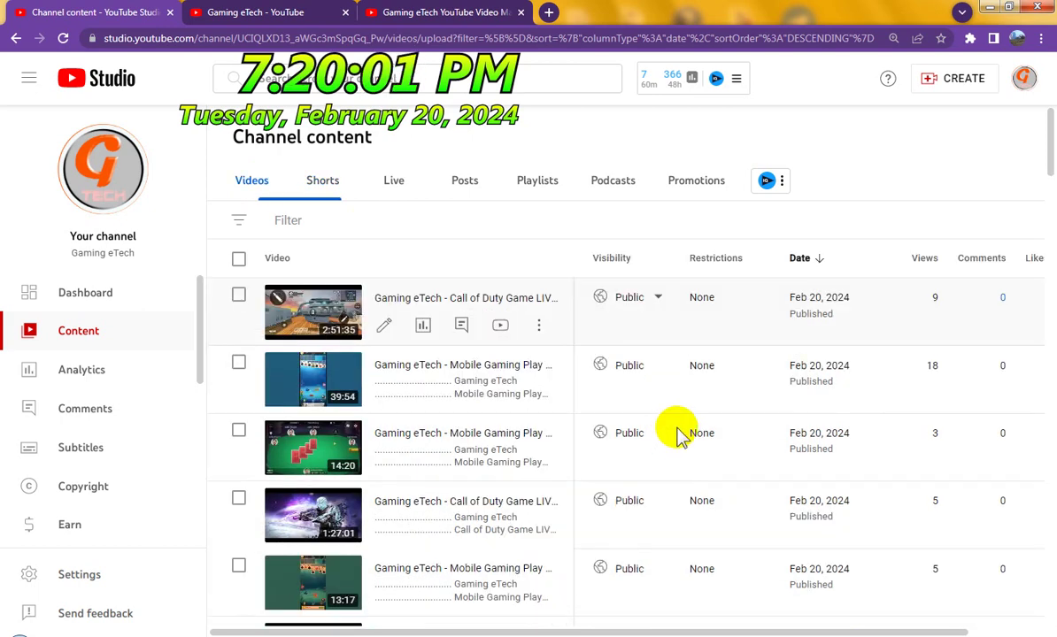
{"action": "left_click", "coordinate": [239, 260]}
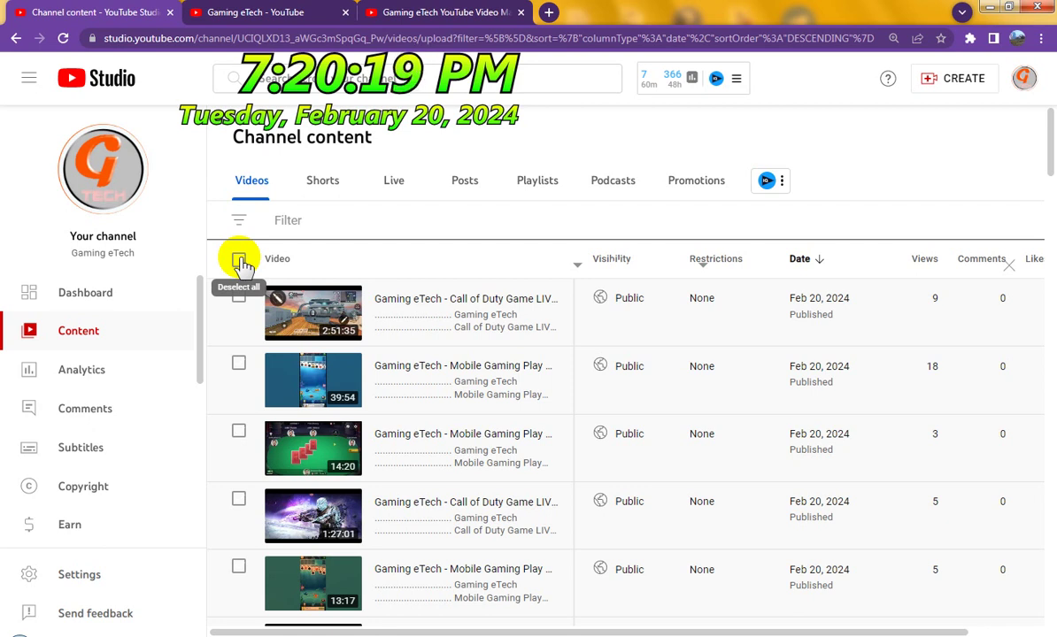
{"action": "left_click", "coordinate": [239, 262]}
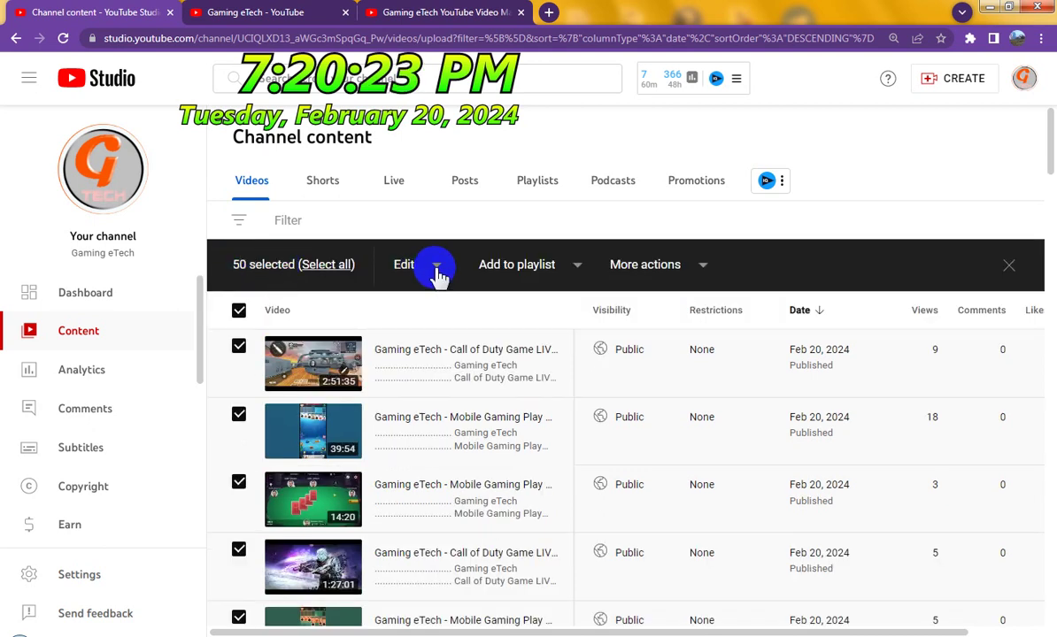
Start a bulk tag edit for the 50 selected videos and add the tag "Gaming eTech".
{"action": "left_click", "coordinate": [437, 268]}
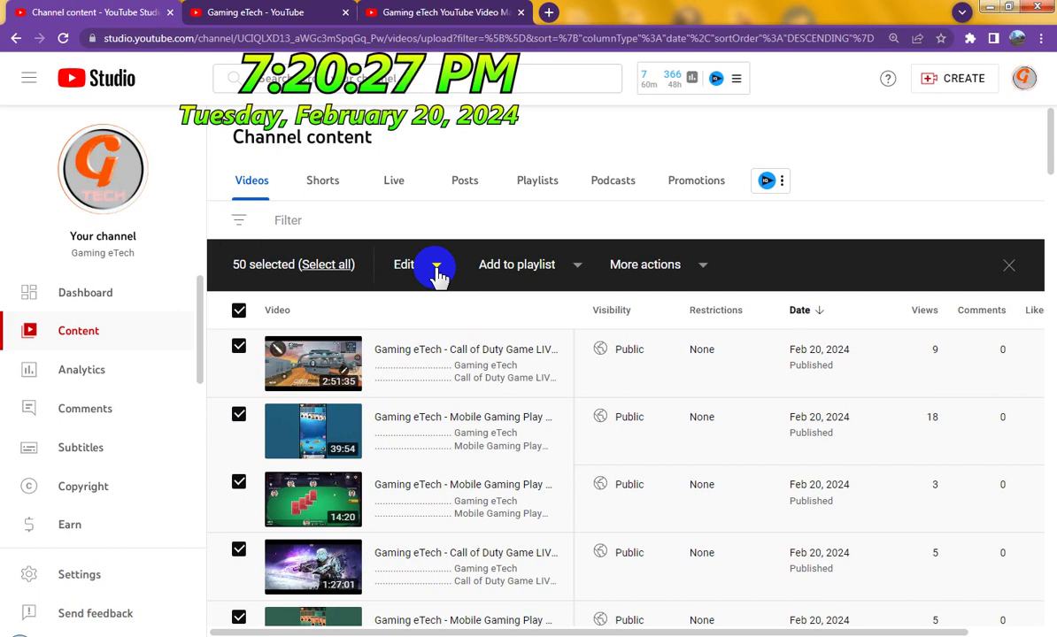
{"action": "left_click", "coordinate": [436, 268]}
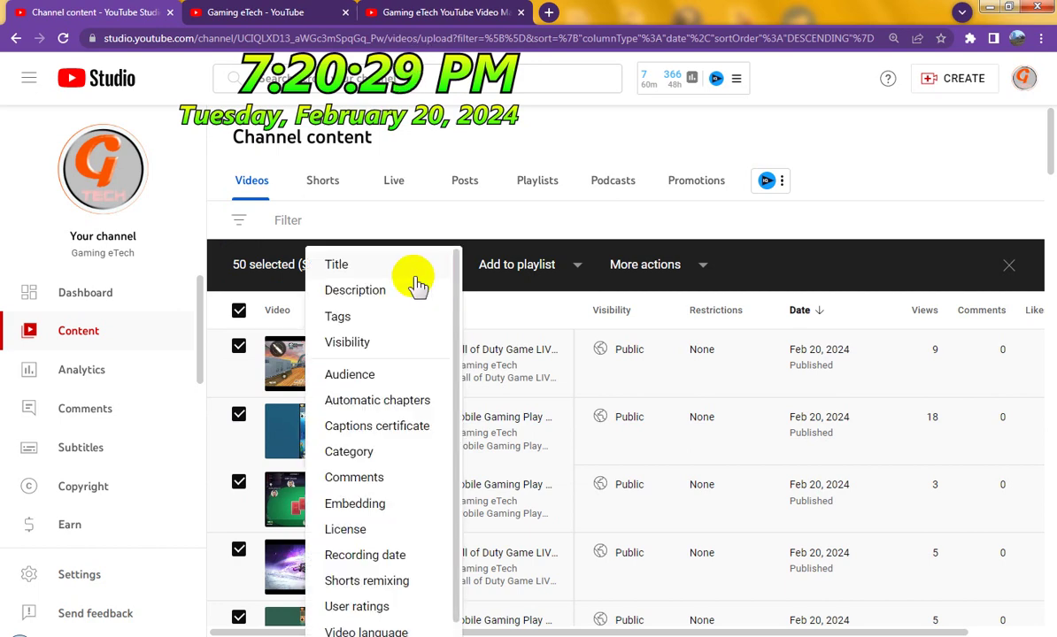
{"action": "left_click", "coordinate": [503, 307]}
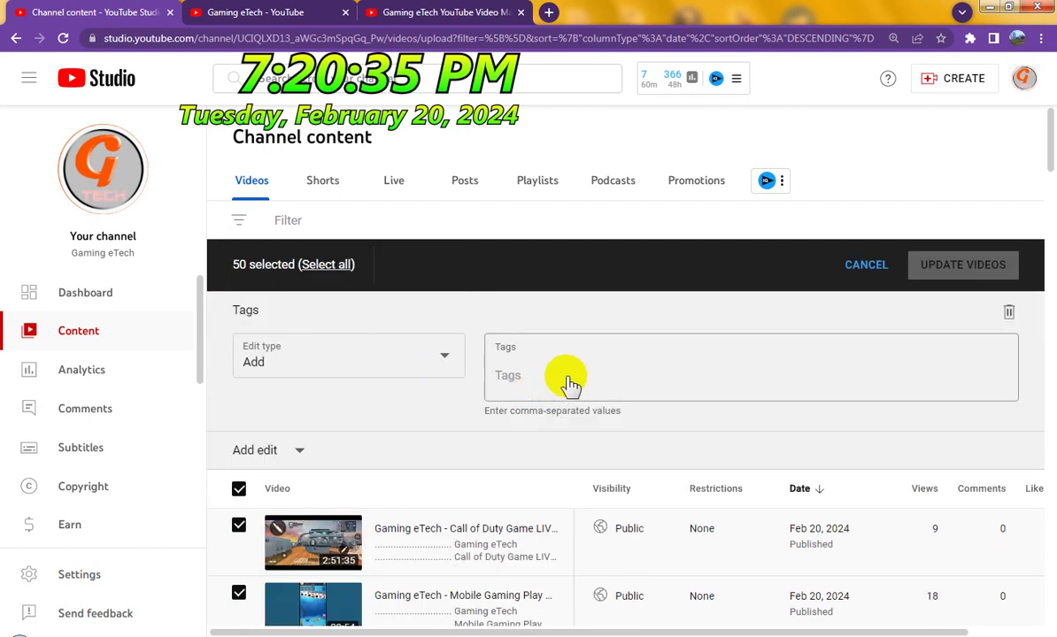
{"action": "left_click", "coordinate": [565, 377]}
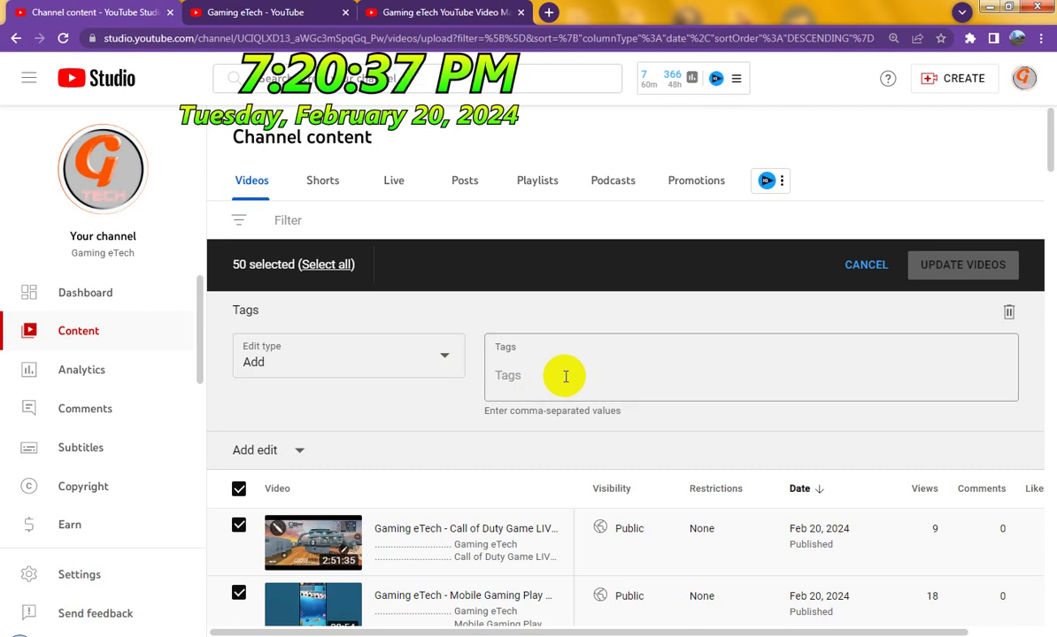
{"action": "left_click", "coordinate": [562, 377]}
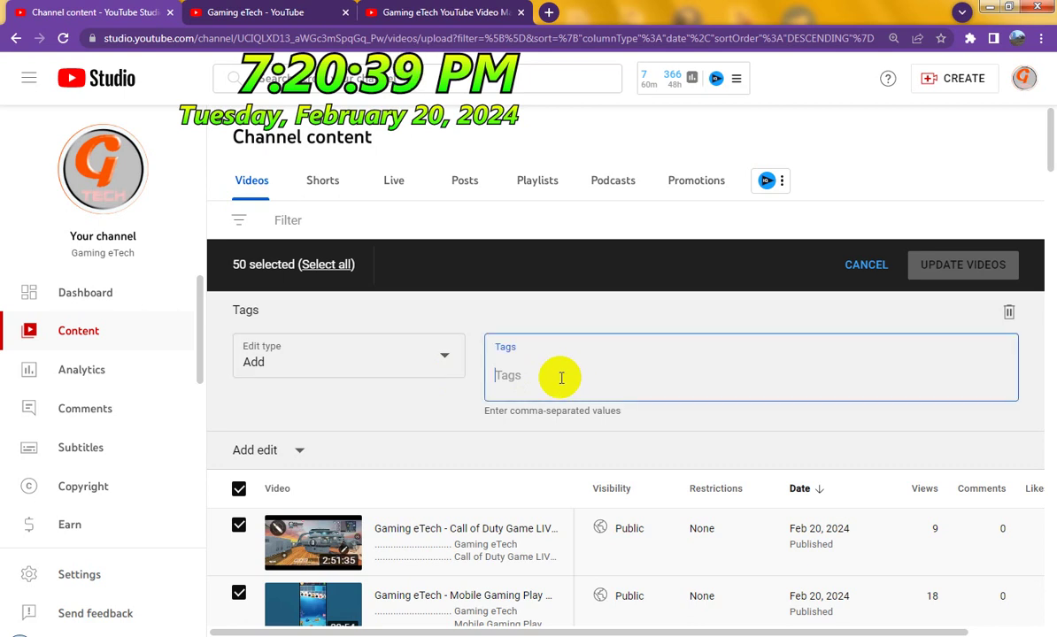
{"action": "type", "text": "Gaming eTech"}
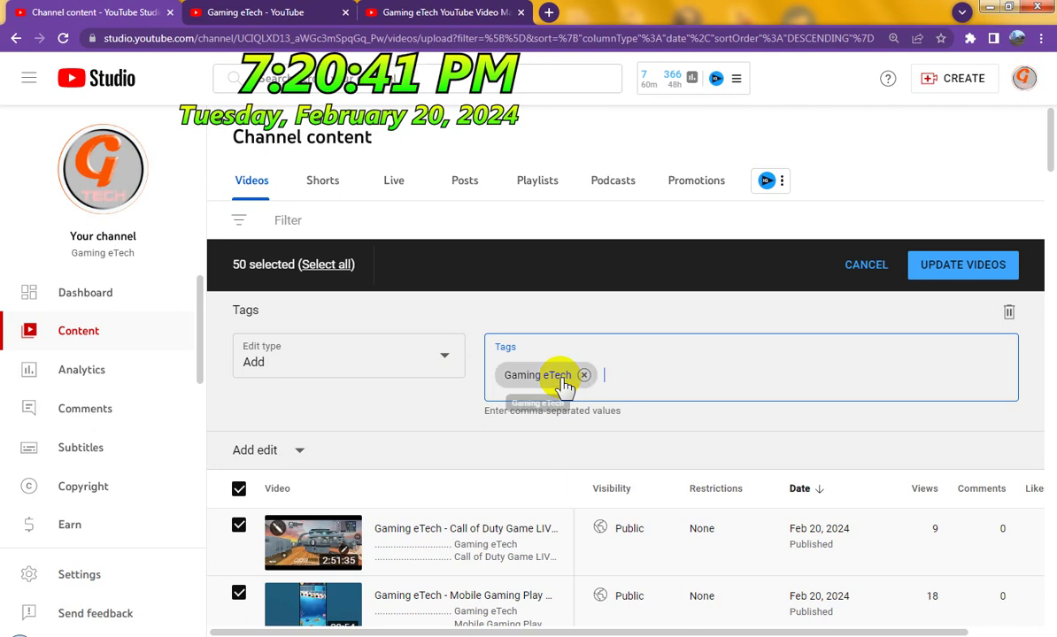
Apply the tag update to the selected first-page videos, accepting the confirmation of its implications.
{"action": "left_click", "coordinate": [938, 269]}
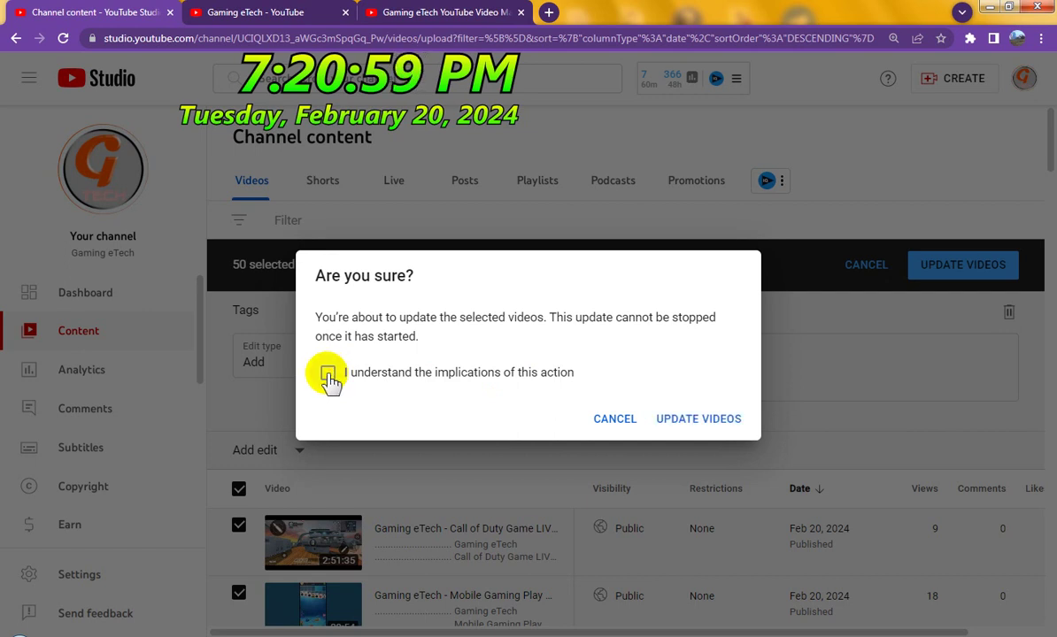
{"action": "left_click", "coordinate": [327, 373]}
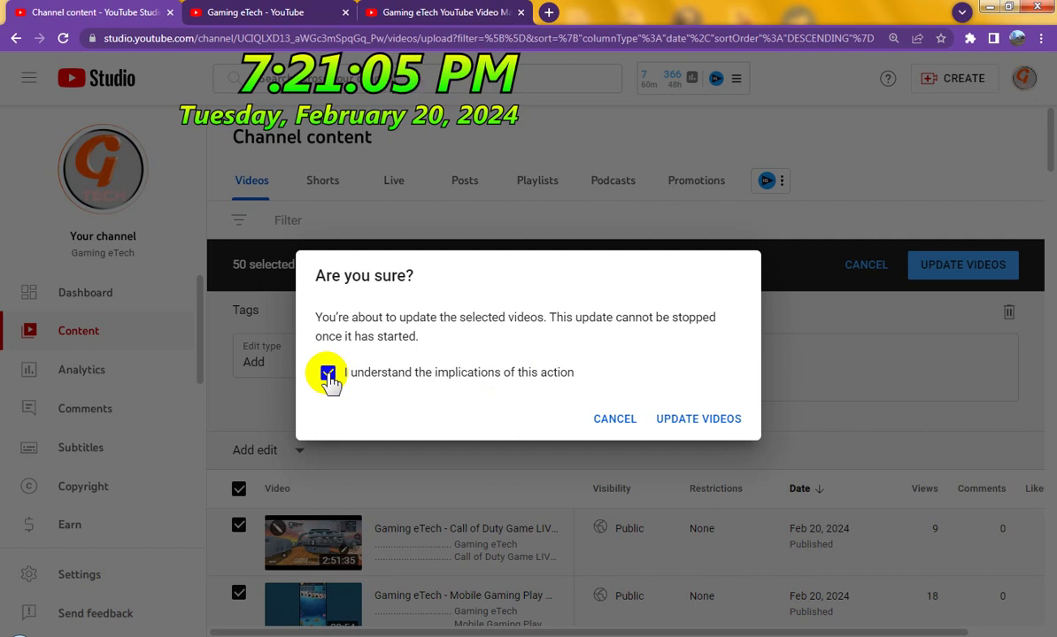
{"action": "left_click", "coordinate": [709, 421]}
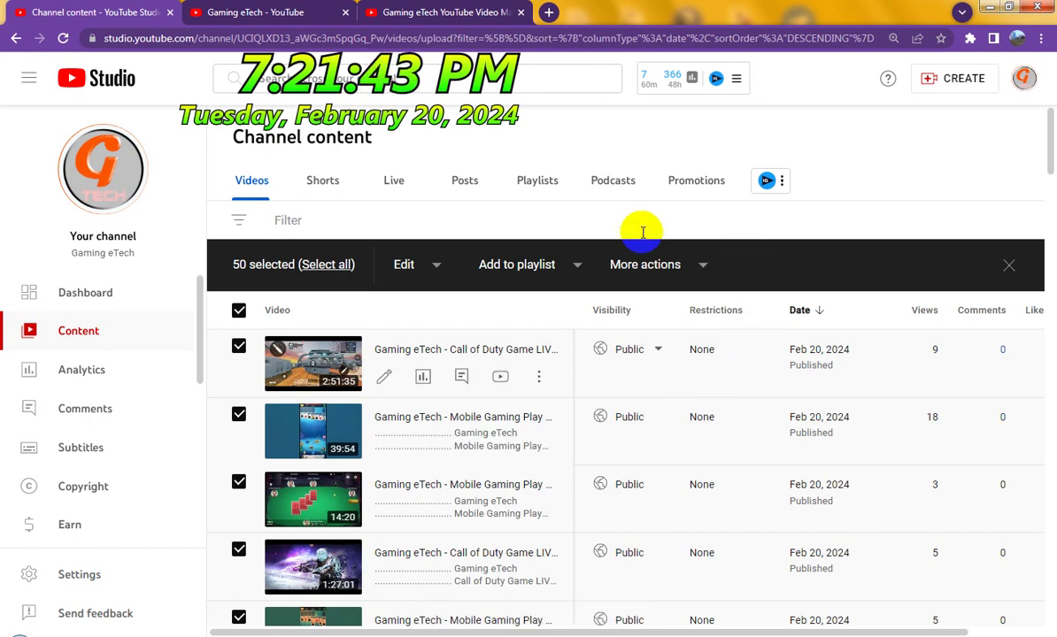
Go to the next page of the channel's video list and select all videos on it.
{"action": "scroll", "coordinate": [785, 329], "scroll_direction": "down", "scroll_amount": 3}
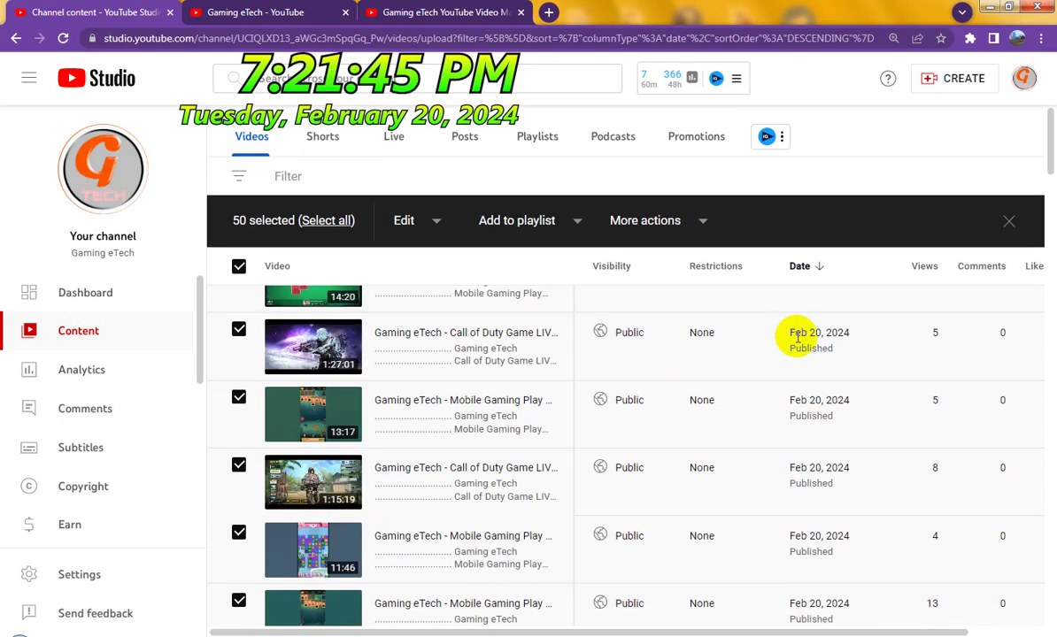
{"action": "scroll", "coordinate": [808, 332], "scroll_direction": "down", "scroll_amount": 10}
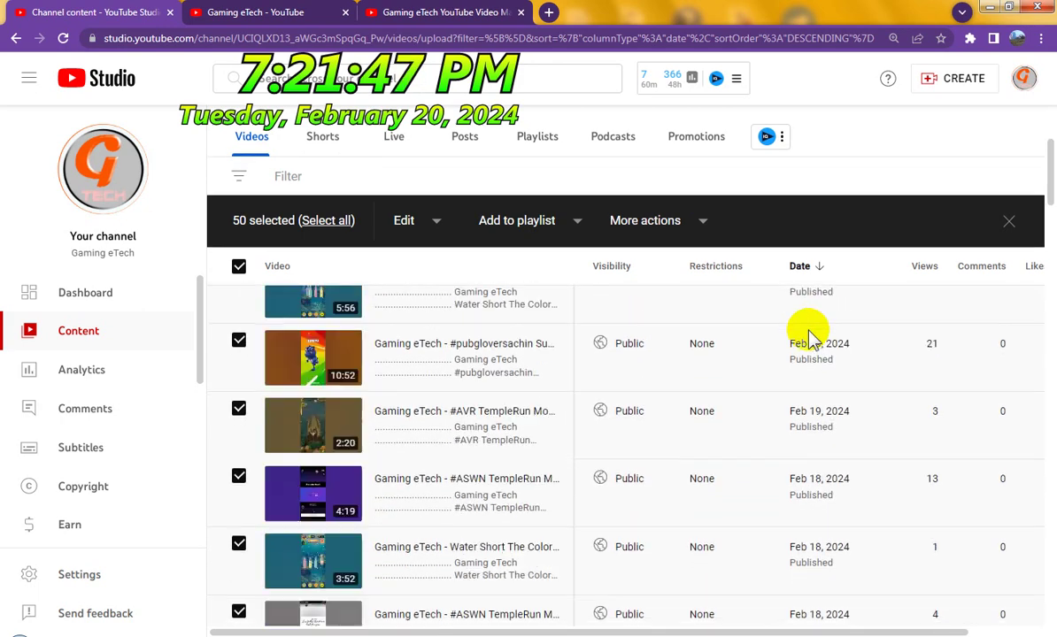
{"action": "scroll", "coordinate": [808, 332], "scroll_direction": "down", "scroll_amount": 10}
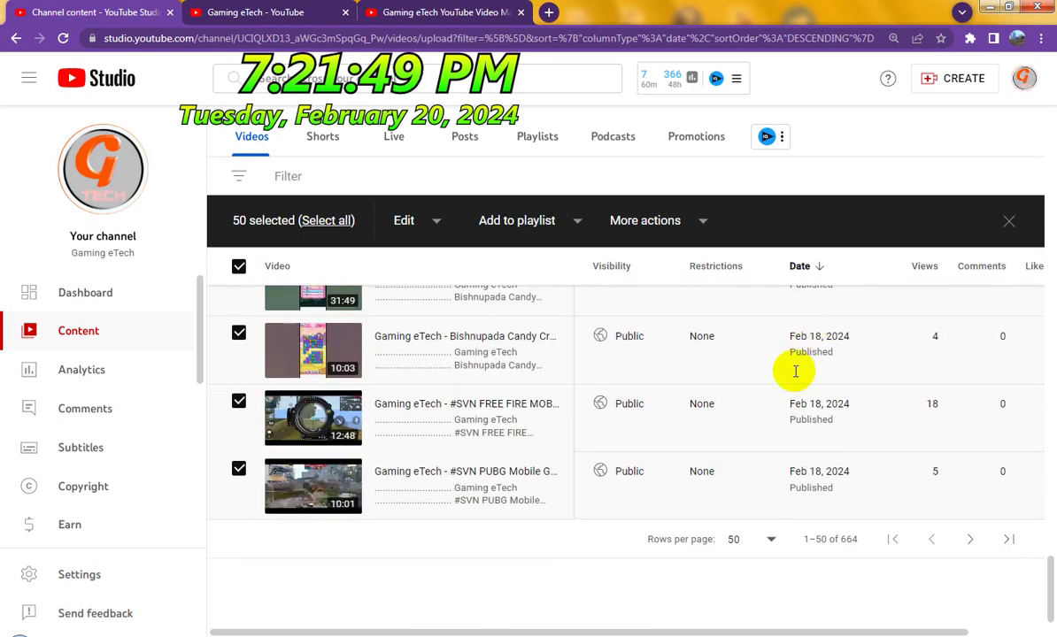
{"action": "left_click", "coordinate": [972, 539]}
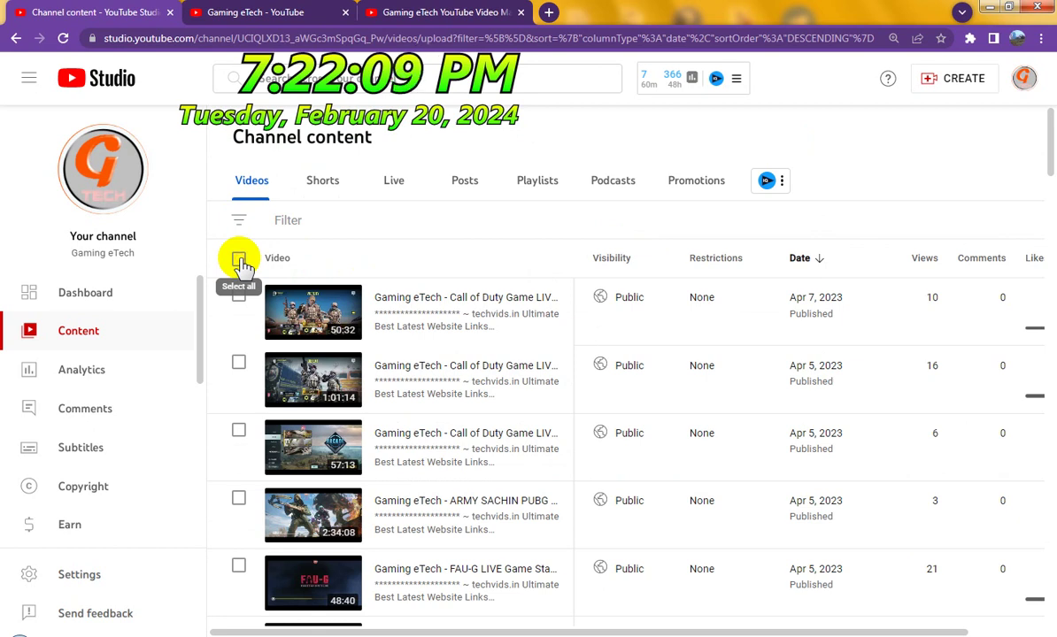
{"action": "left_click", "coordinate": [239, 260]}
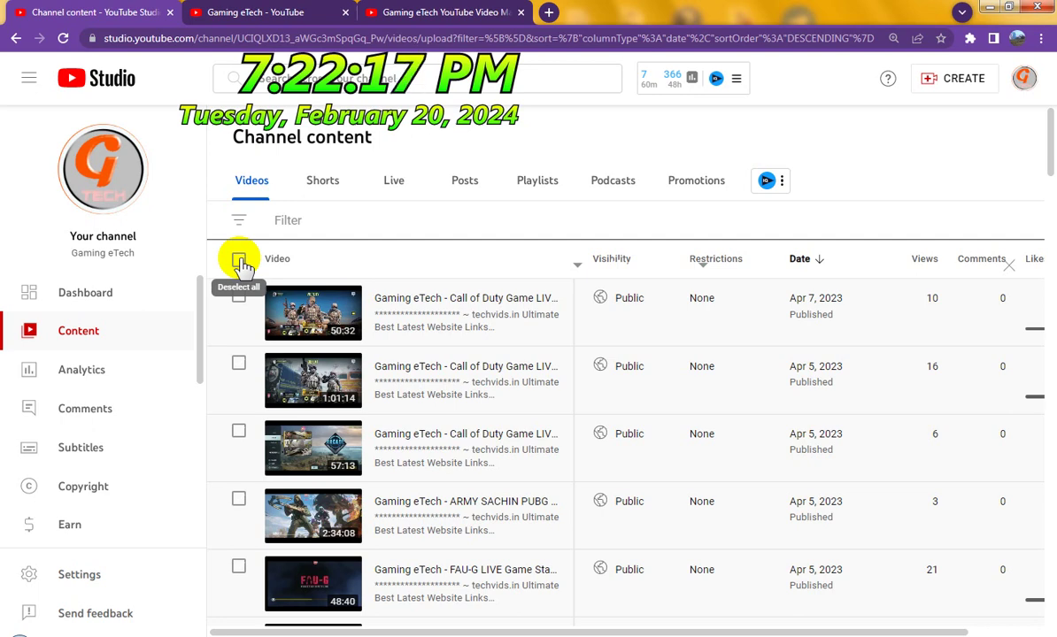
{"action": "left_click", "coordinate": [240, 260]}
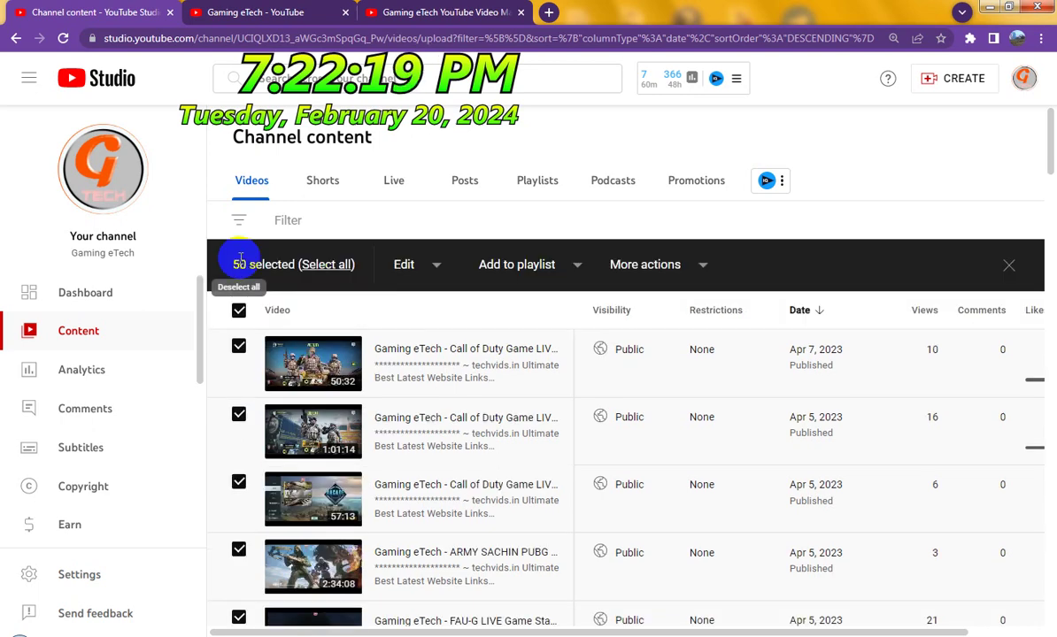
{"action": "left_click", "coordinate": [437, 270]}
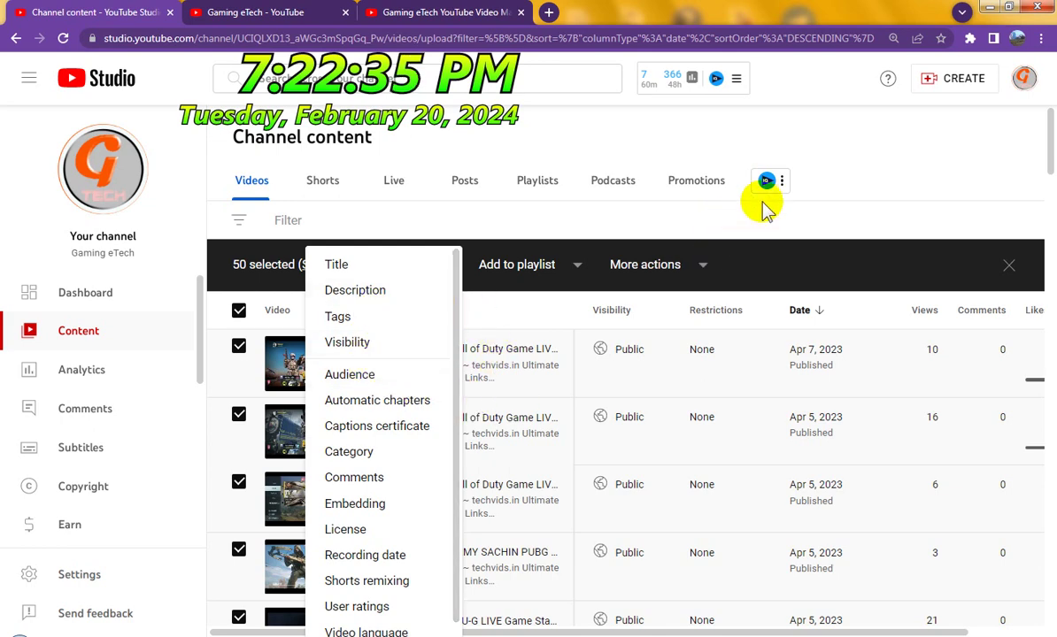
{"action": "left_click", "coordinate": [872, 434]}
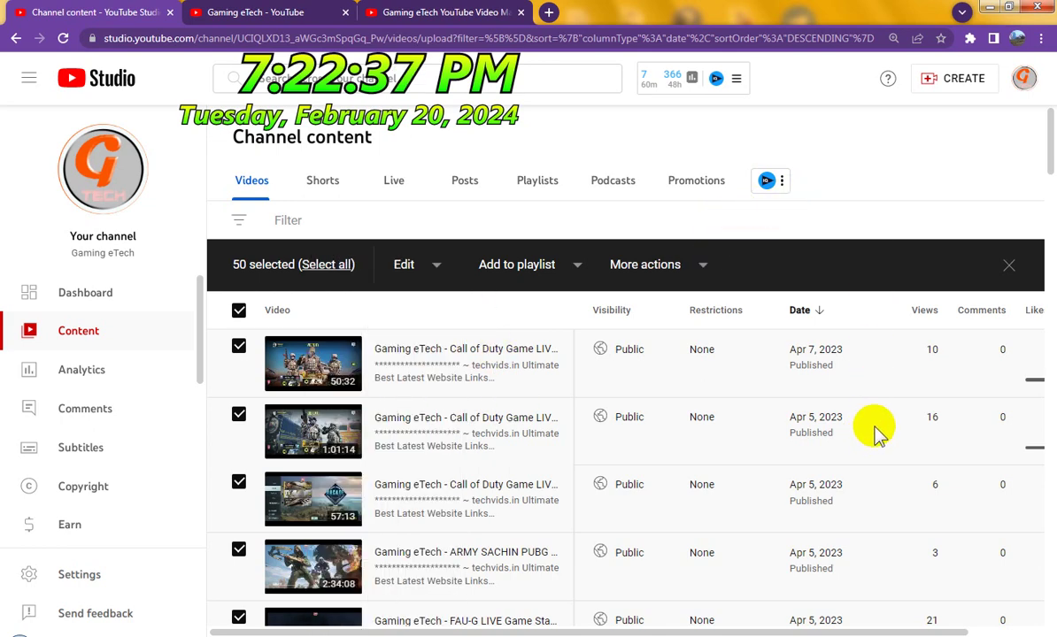
{"action": "scroll", "coordinate": [877, 431], "scroll_direction": "down", "scroll_amount": 20}
{"action": "scroll", "coordinate": [914, 467], "scroll_direction": "down", "scroll_amount": 4}
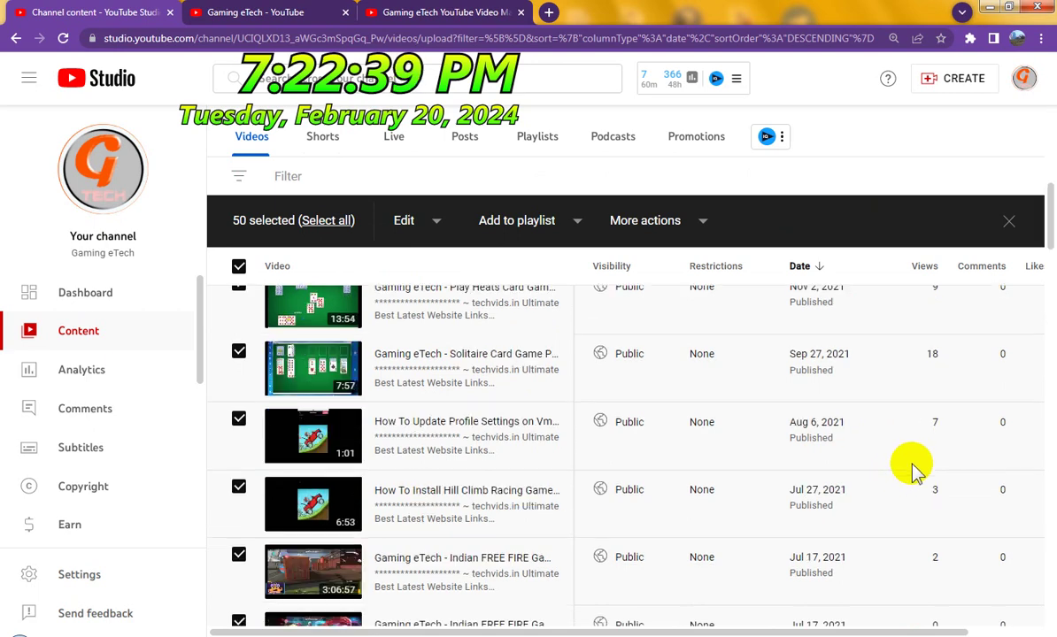
{"action": "scroll", "coordinate": [914, 467], "scroll_direction": "down", "scroll_amount": 5}
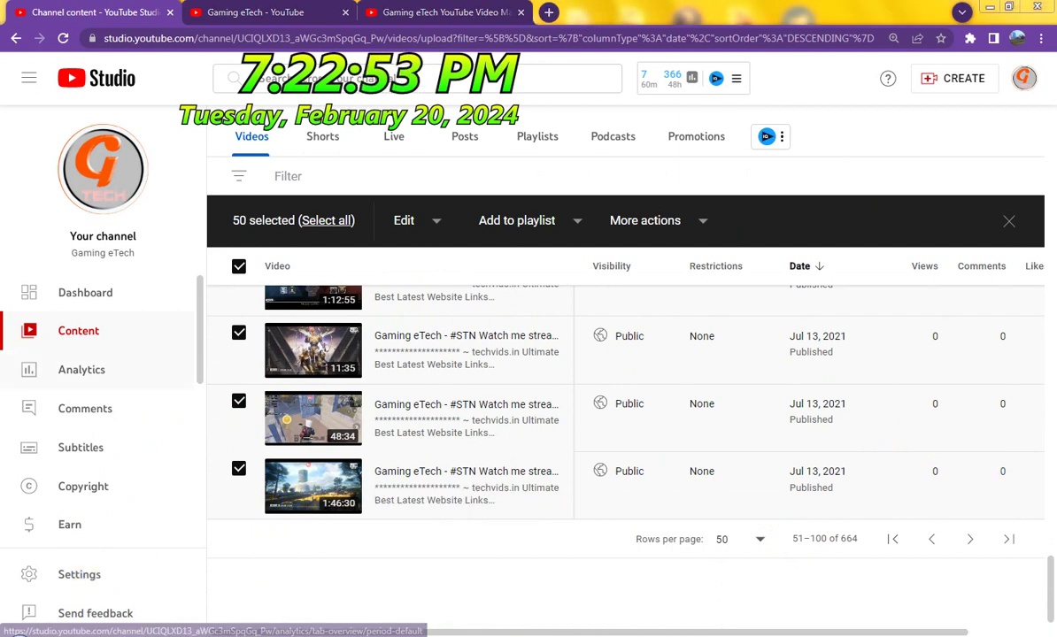
Switch to the Notepad note with the channel name and hashtags, narrow its window and move it clear of the default title and description.
{"action": "left_click", "coordinate": [255, 635]}
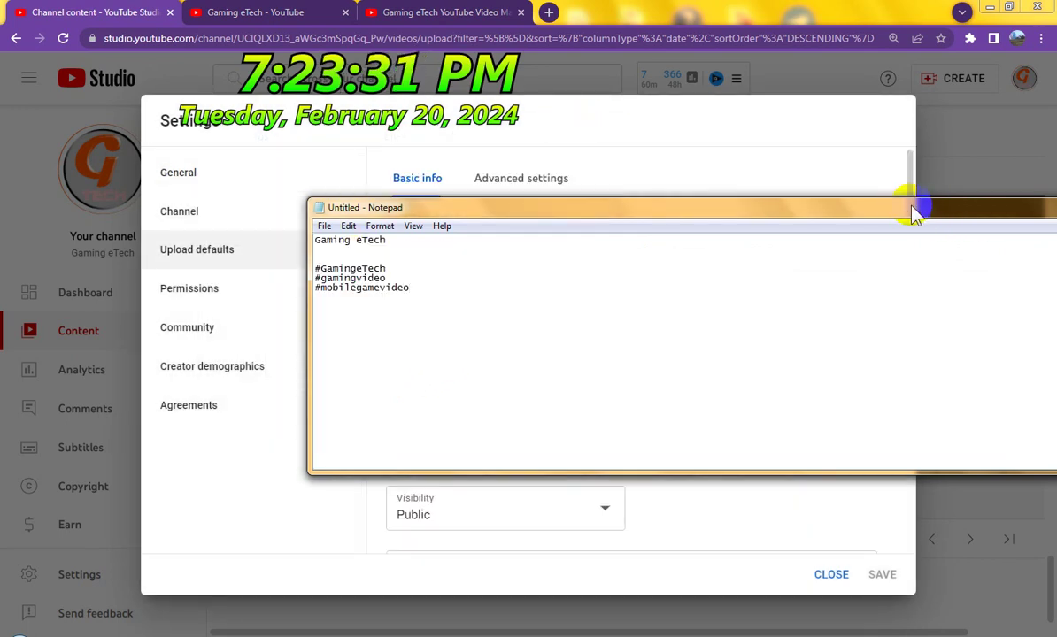
{"action": "left_click_drag", "start_coordinate": [916, 212], "coordinate": [630, 221]}
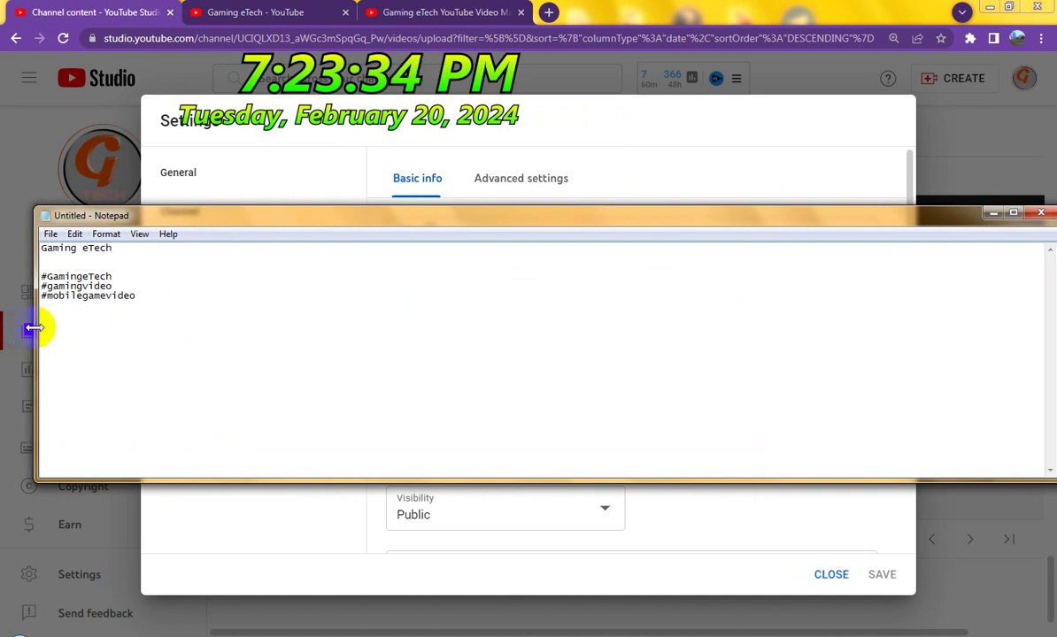
{"action": "left_click_drag", "start_coordinate": [33, 330], "coordinate": [850, 323]}
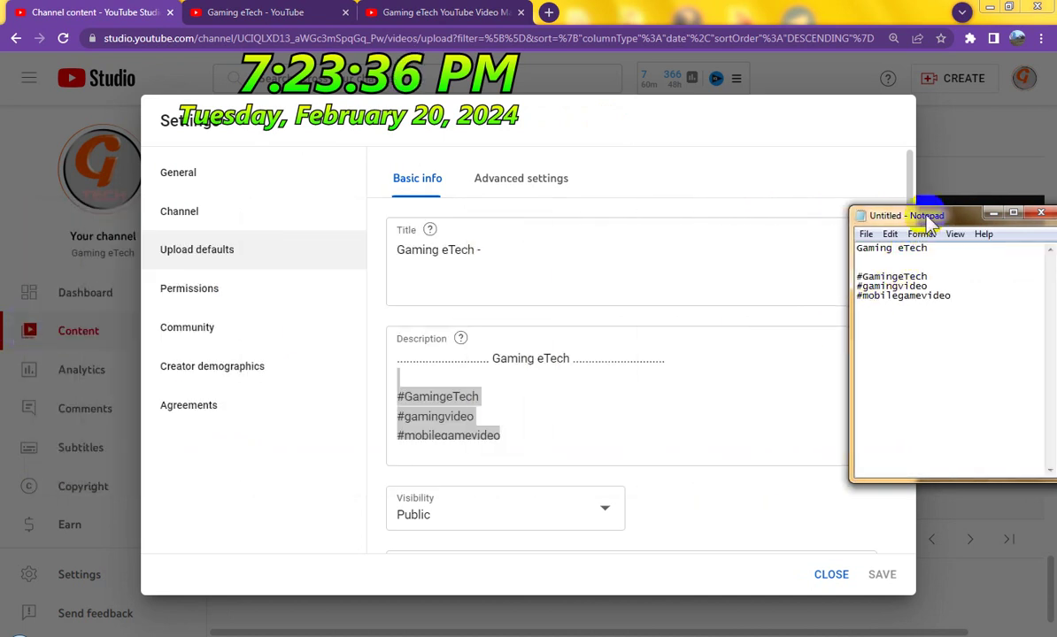
{"action": "left_click_drag", "start_coordinate": [921, 217], "coordinate": [903, 351]}
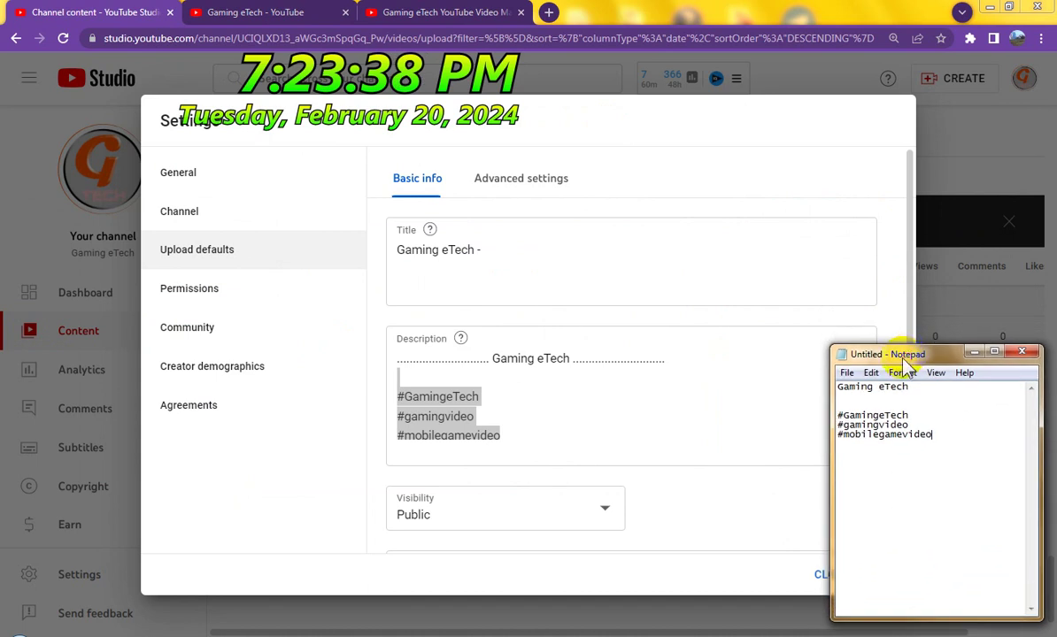
Narrow the Notepad window further and close the channel settings dialog.
{"action": "left_click_drag", "start_coordinate": [825, 389], "coordinate": [878, 391]}
{"action": "left_click", "coordinate": [830, 575]}
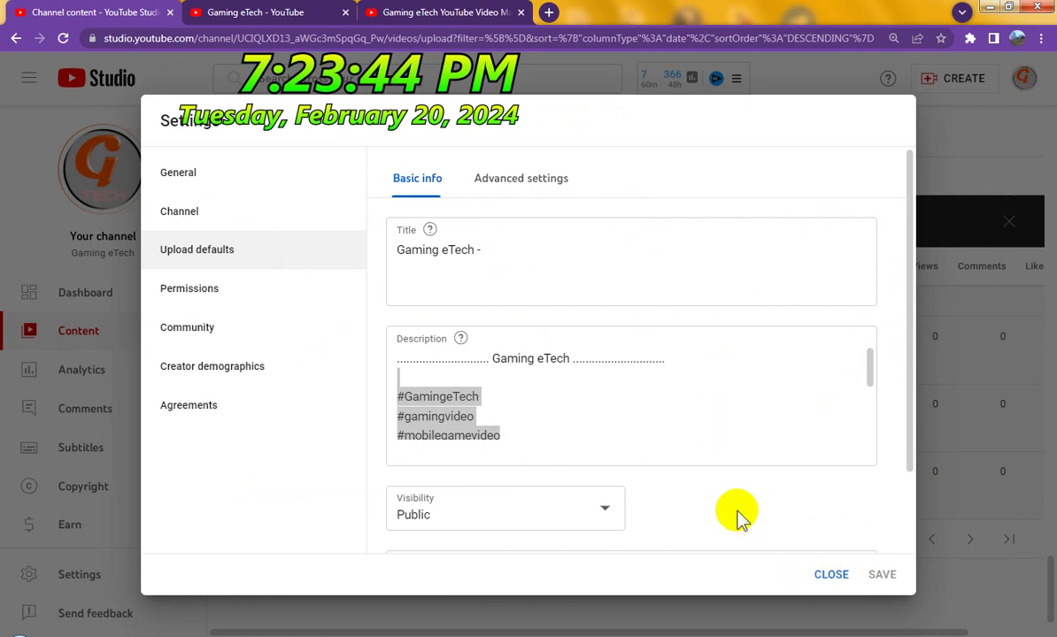
{"action": "key", "text": "Escape"}
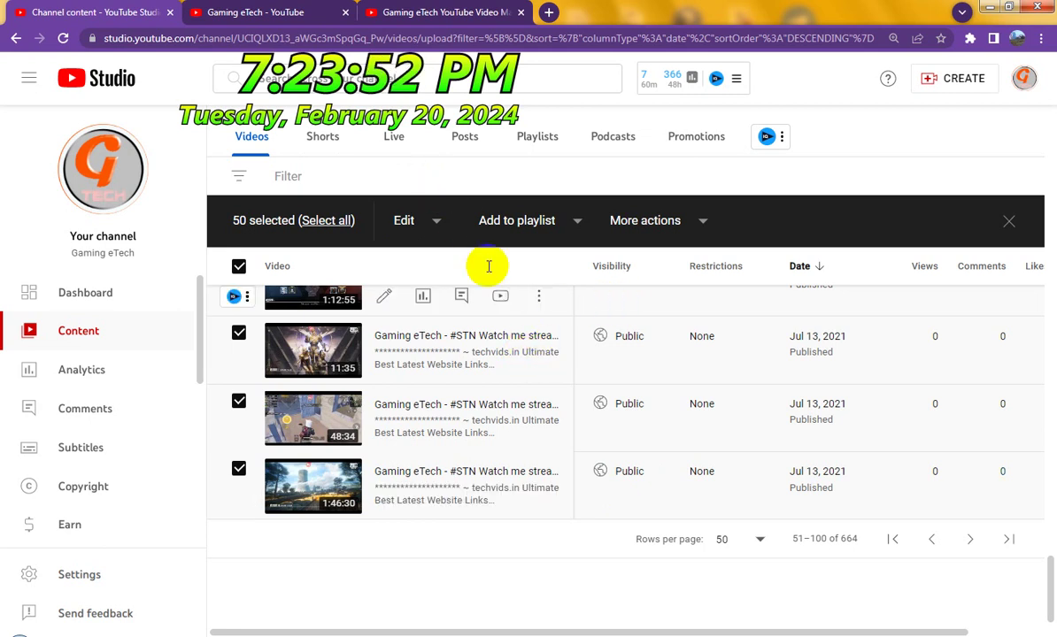
Start a bulk tag edit for the 50 selected second-page videos and add the tag "Gaming eTech", copied from the Notepad note.
{"action": "left_click", "coordinate": [448, 227]}
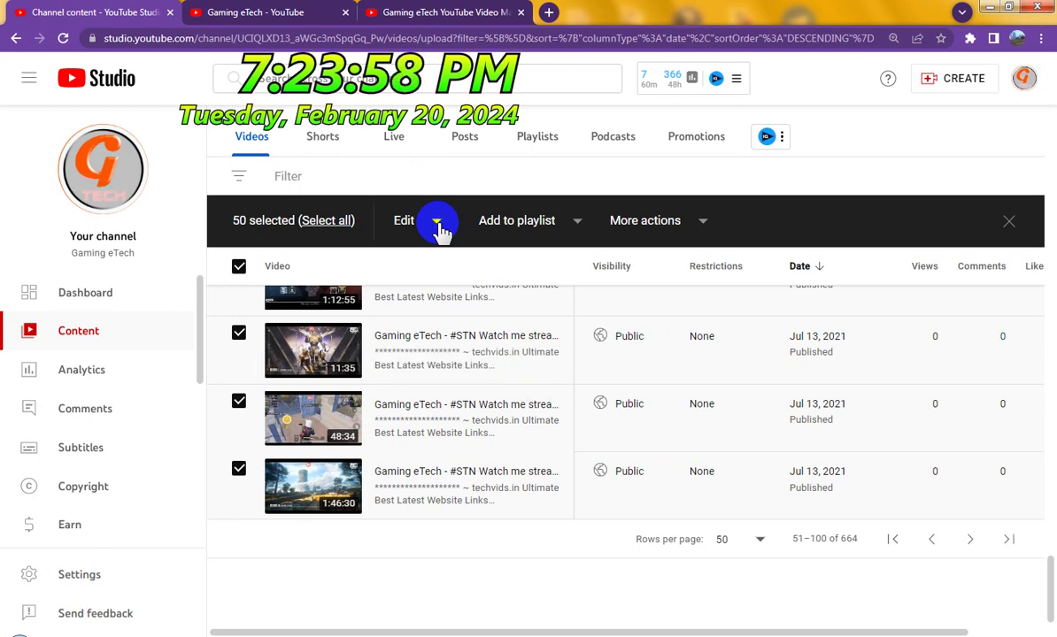
{"action": "left_click", "coordinate": [439, 226]}
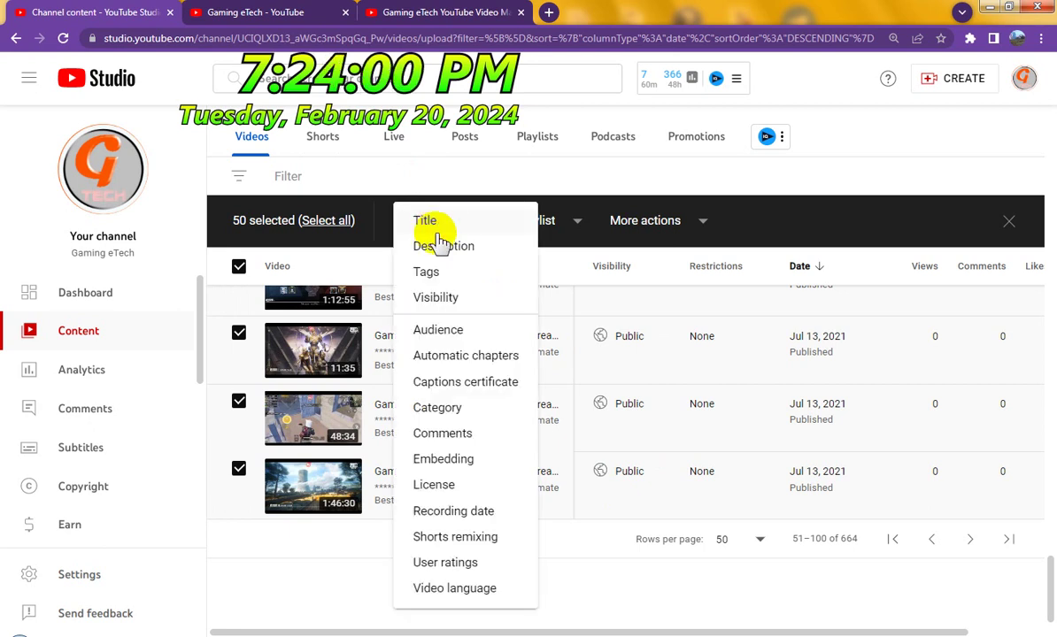
{"action": "left_click", "coordinate": [451, 274]}
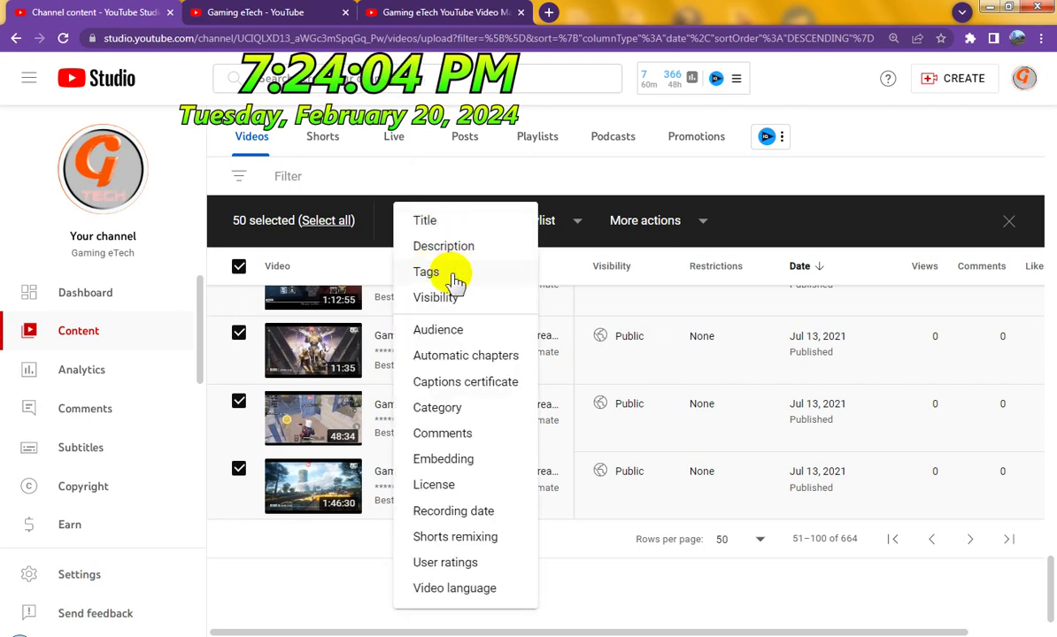
{"action": "left_click", "coordinate": [451, 275]}
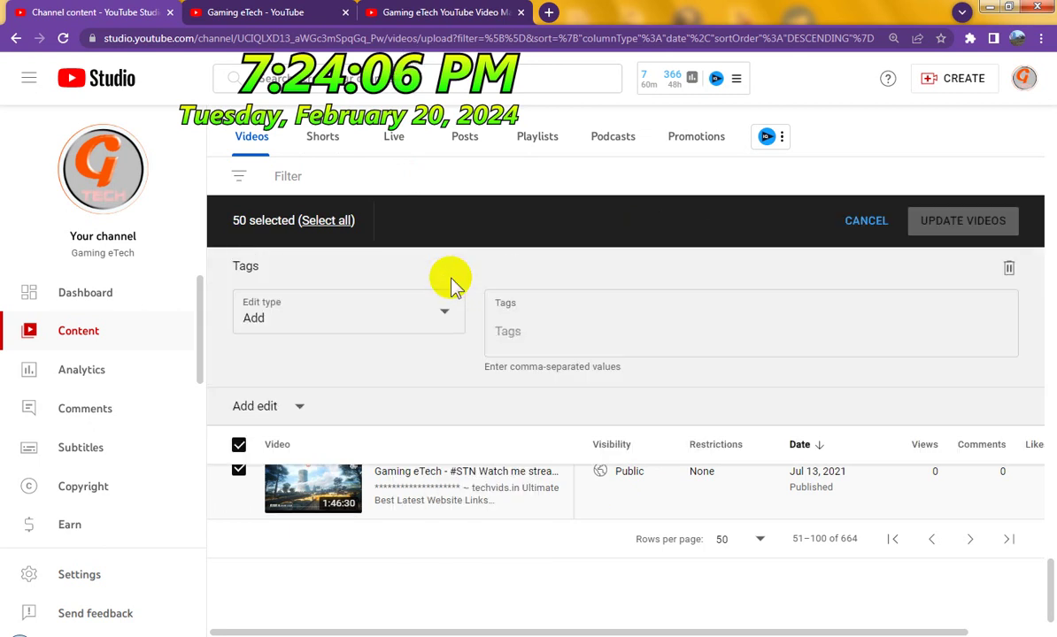
{"action": "left_click", "coordinate": [266, 630]}
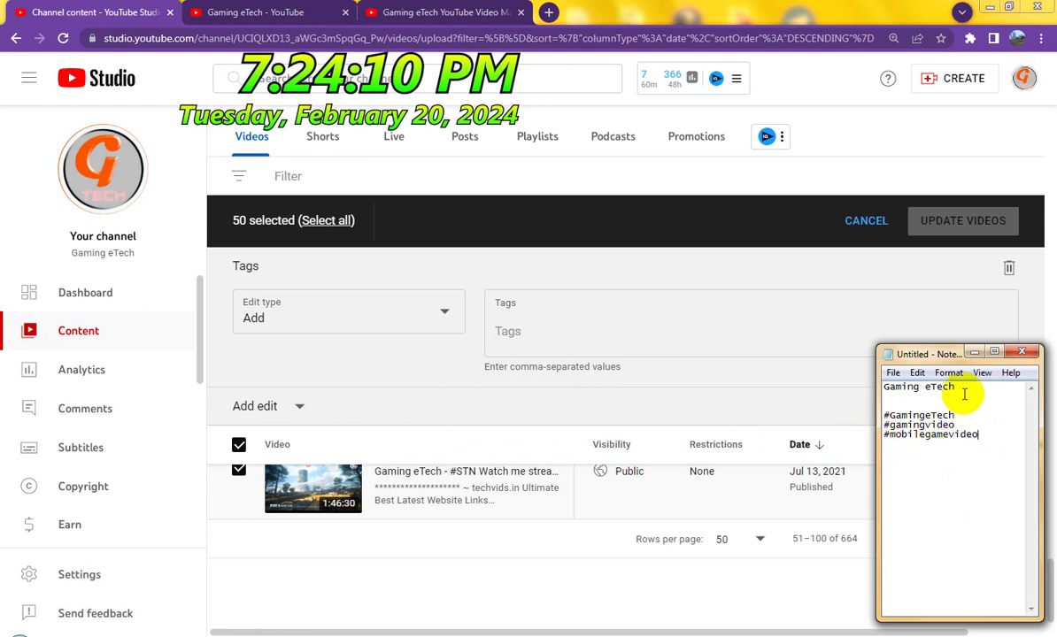
{"action": "left_click_drag", "start_coordinate": [963, 388], "coordinate": [890, 387]}
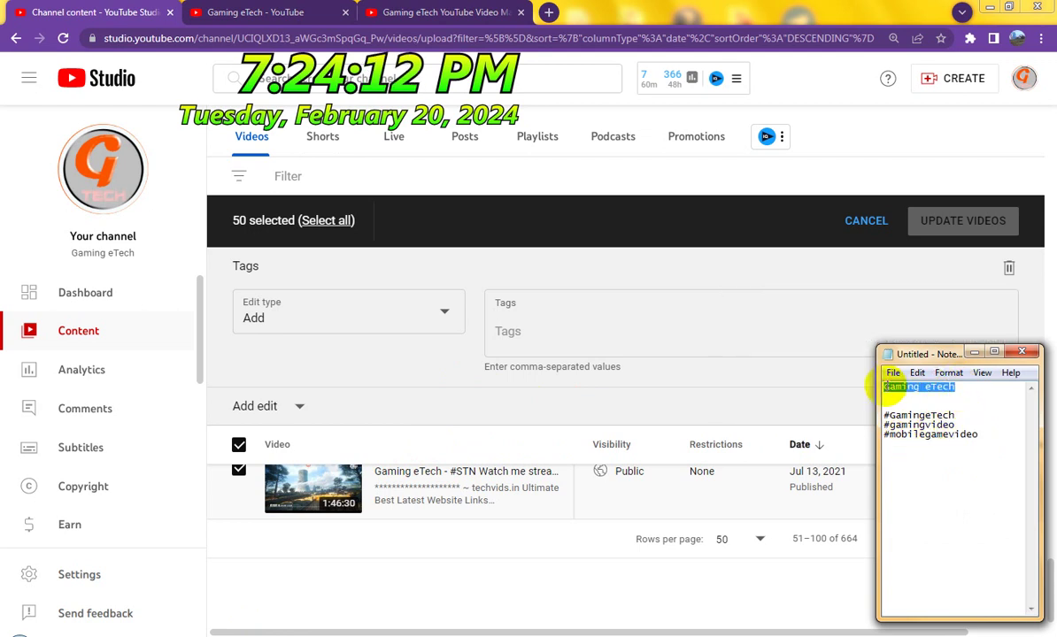
{"action": "right_click", "coordinate": [885, 387]}
{"action": "left_click", "coordinate": [845, 423]}
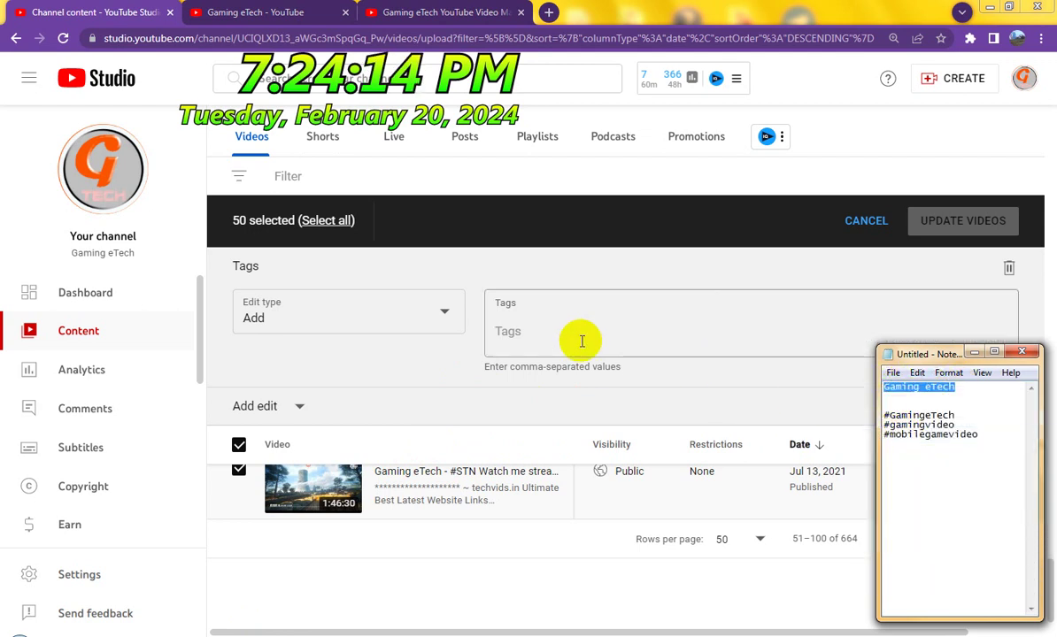
{"action": "left_click", "coordinate": [579, 338]}
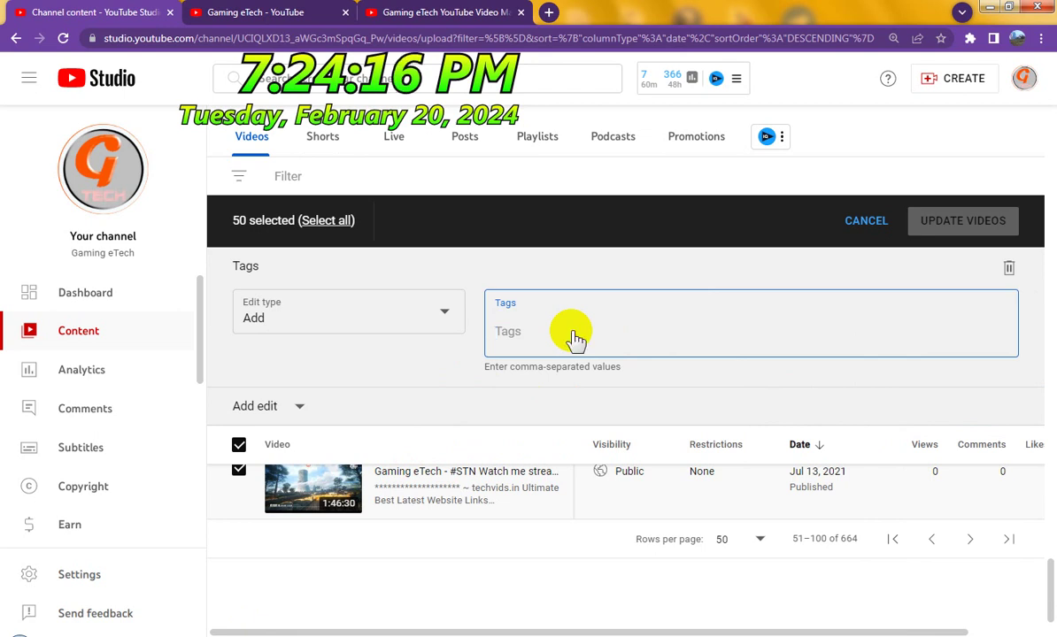
{"action": "key", "text": "ctrl+v"}
{"action": "key", "text": "Return"}
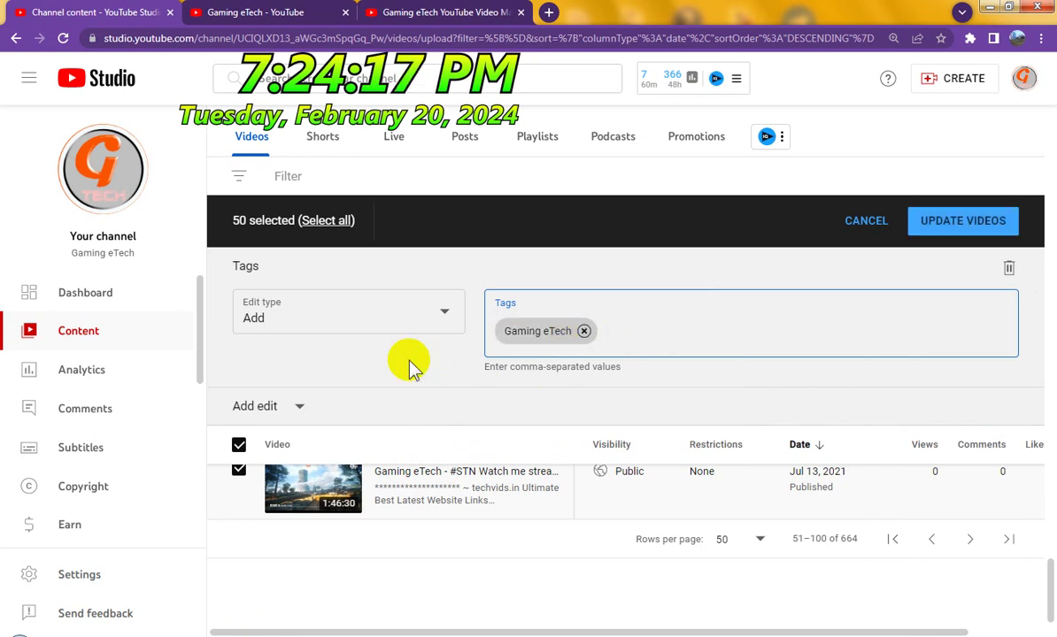
Append ",gaming video" to the channel name line in the Notepad note.
{"action": "left_click", "coordinate": [299, 409]}
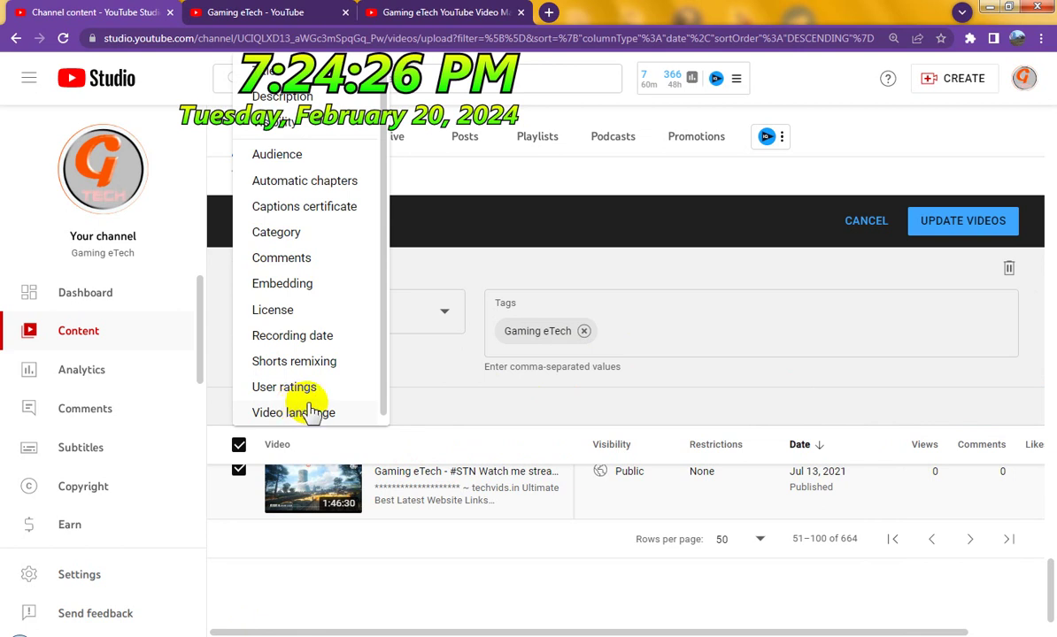
{"action": "left_click", "coordinate": [260, 629]}
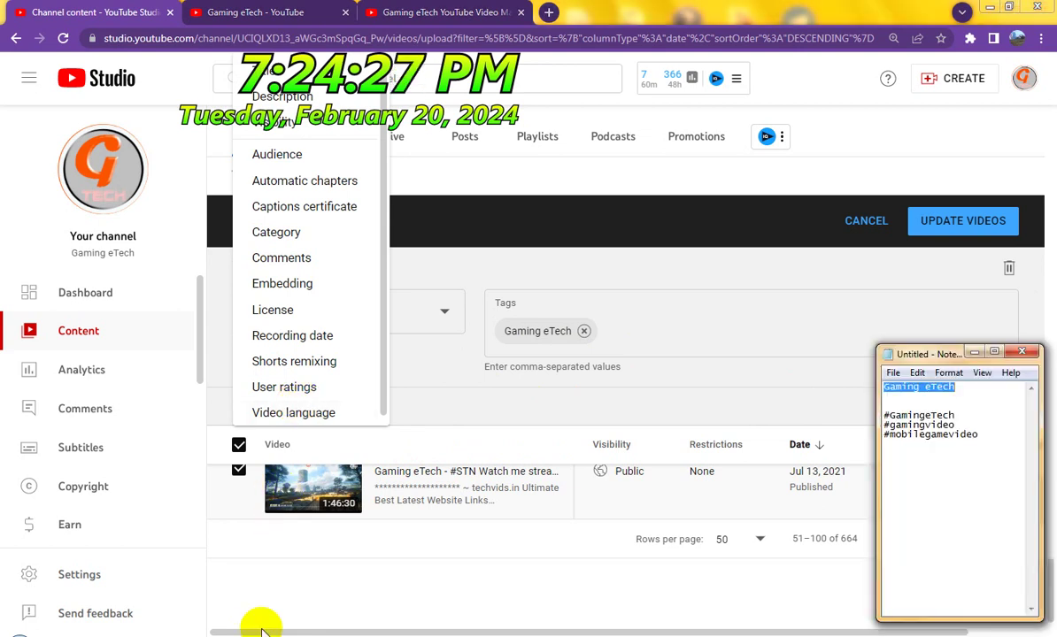
{"action": "left_click", "coordinate": [976, 390]}
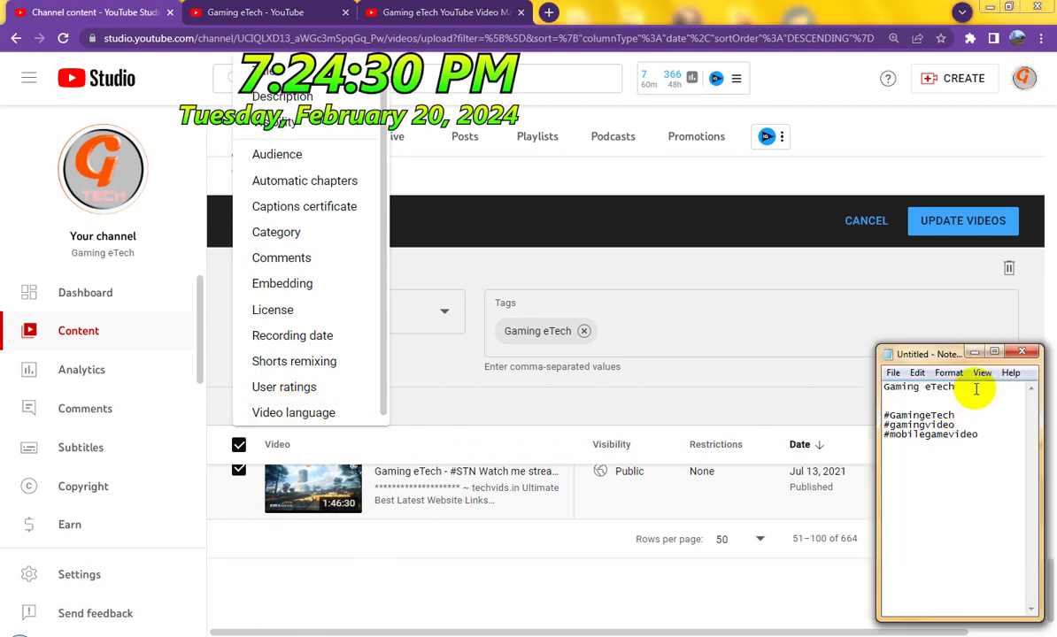
{"action": "type", "text": "gaming"}
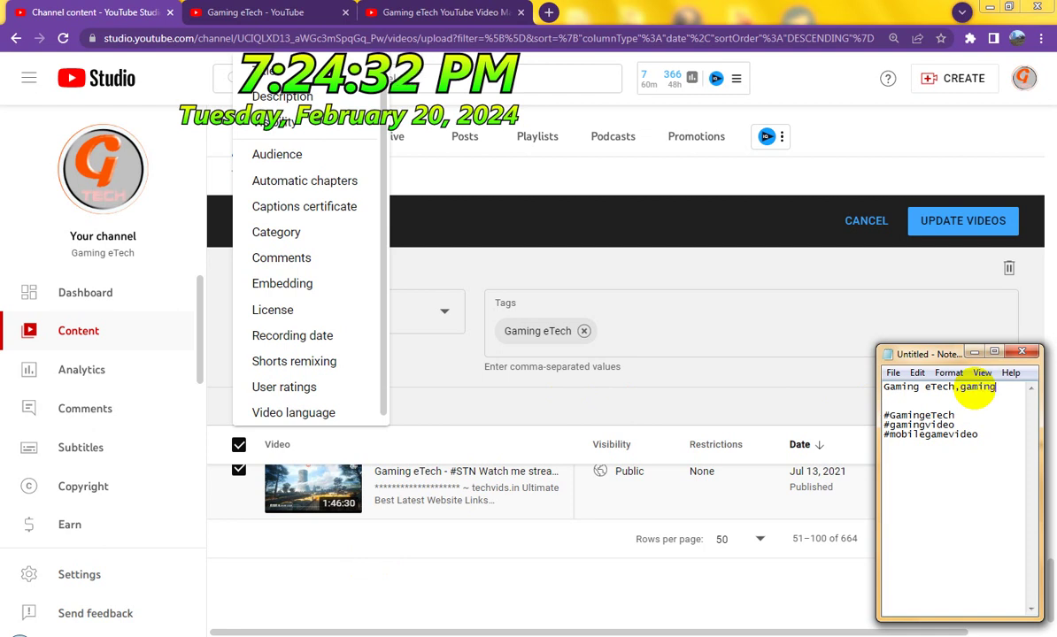
{"action": "type", "text": "video"}
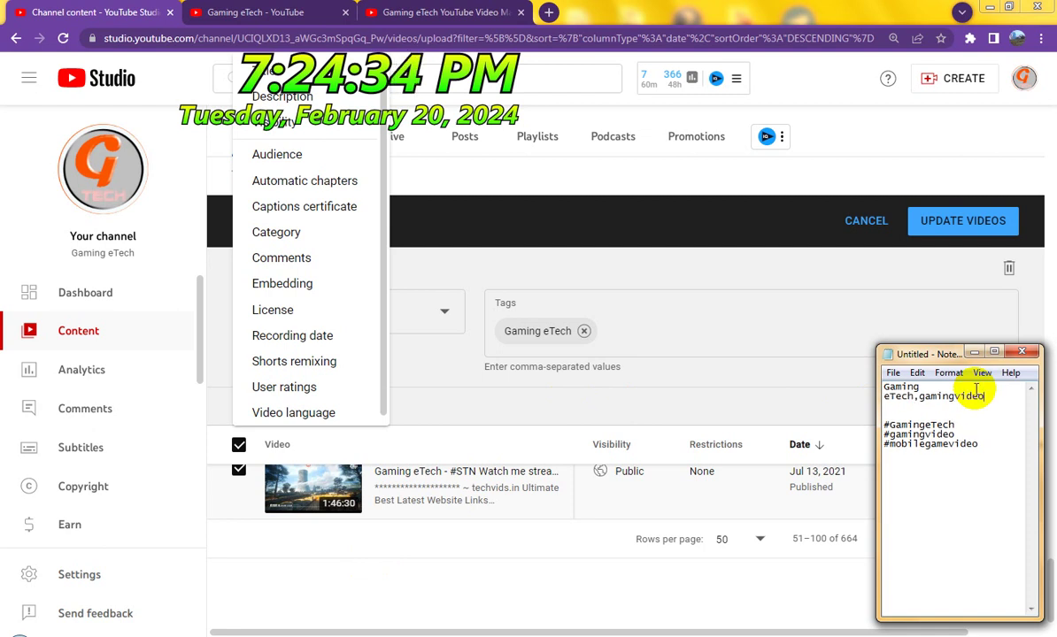
{"action": "left_click", "coordinate": [956, 397]}
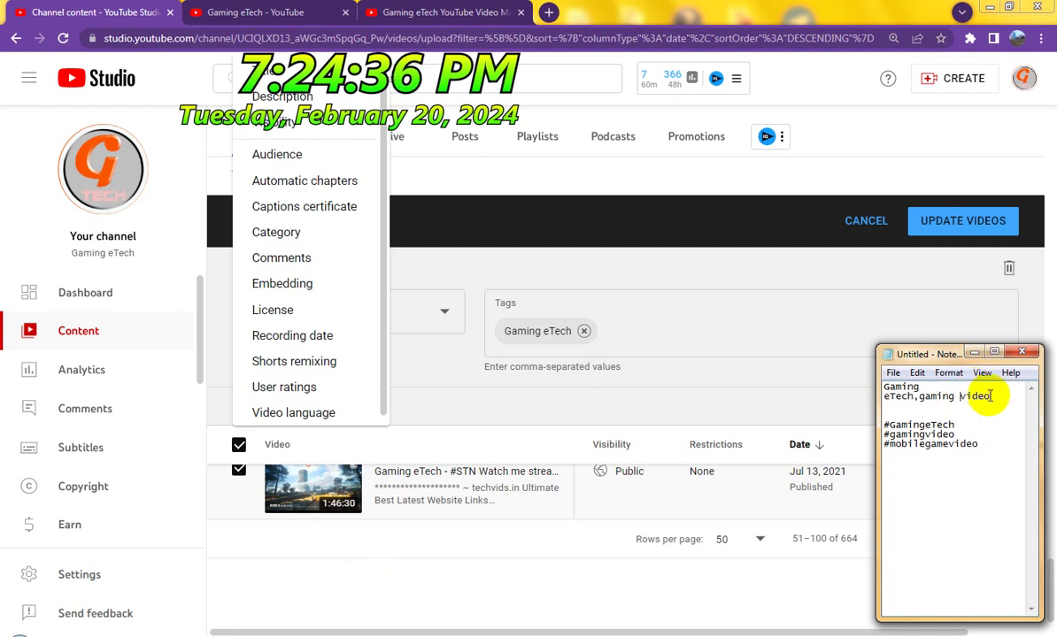
Copy only "gaming video" from the note and add it as a second tag in the bulk edit.
{"action": "left_click_drag", "start_coordinate": [993, 398], "coordinate": [833, 382]}
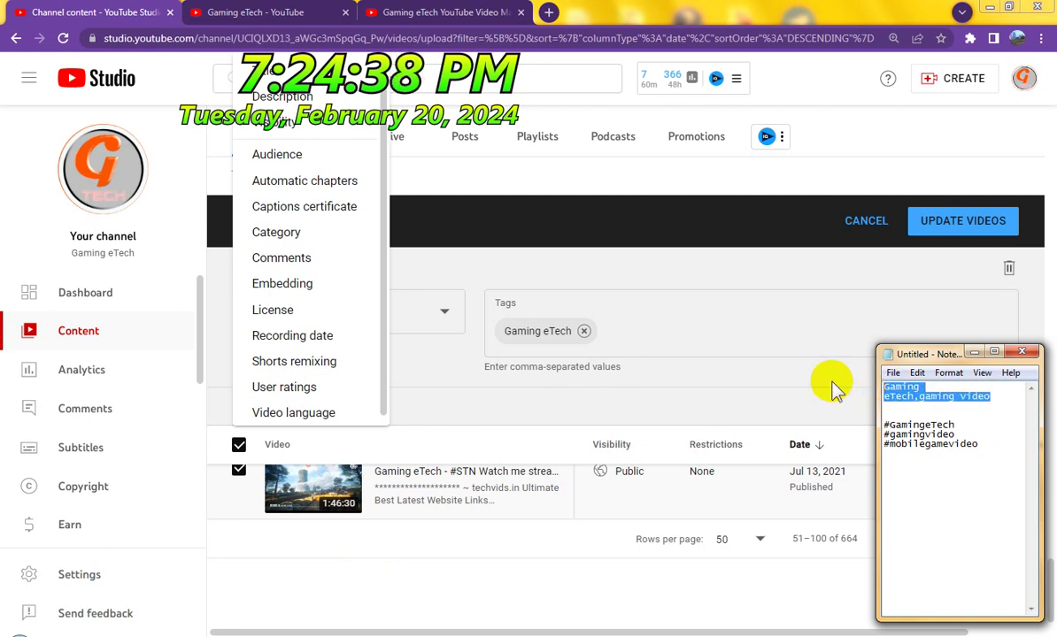
{"action": "left_click", "coordinate": [924, 397]}
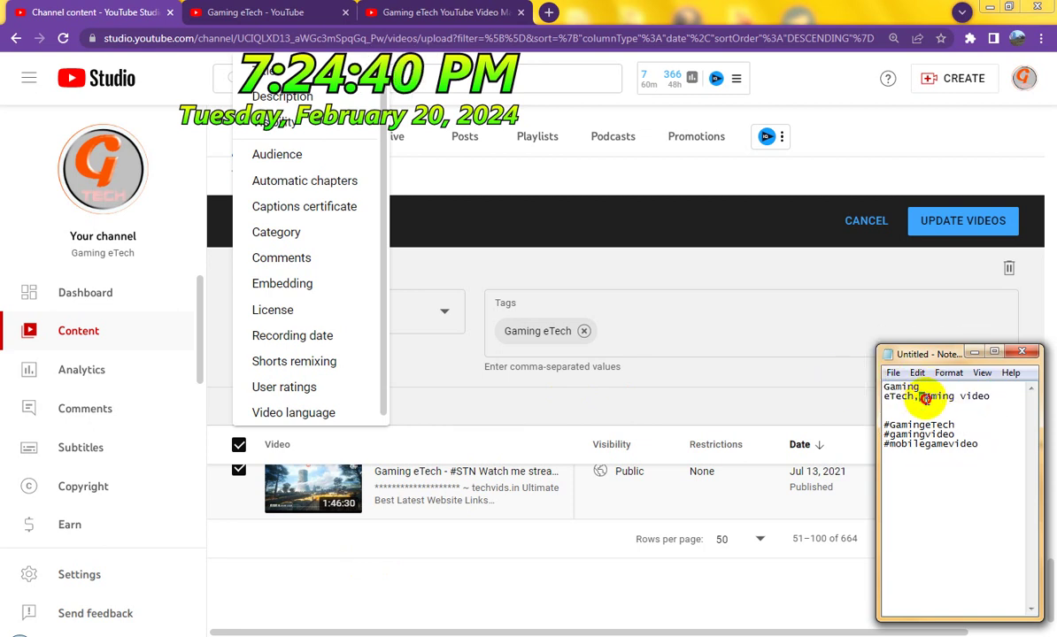
{"action": "left_click_drag", "start_coordinate": [924, 396], "coordinate": [992, 398]}
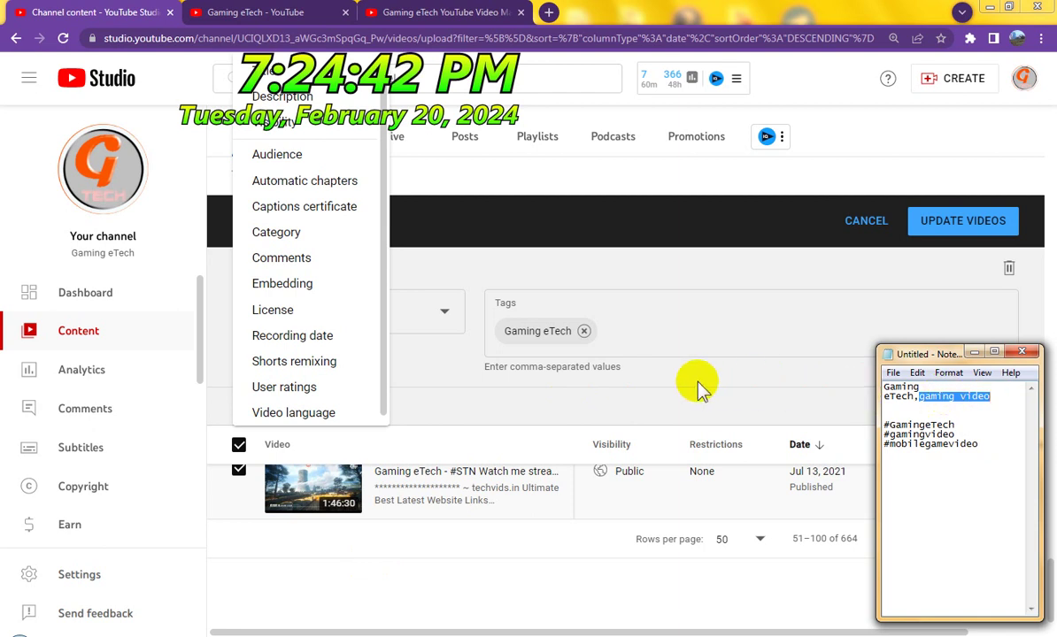
{"action": "left_click", "coordinate": [653, 336]}
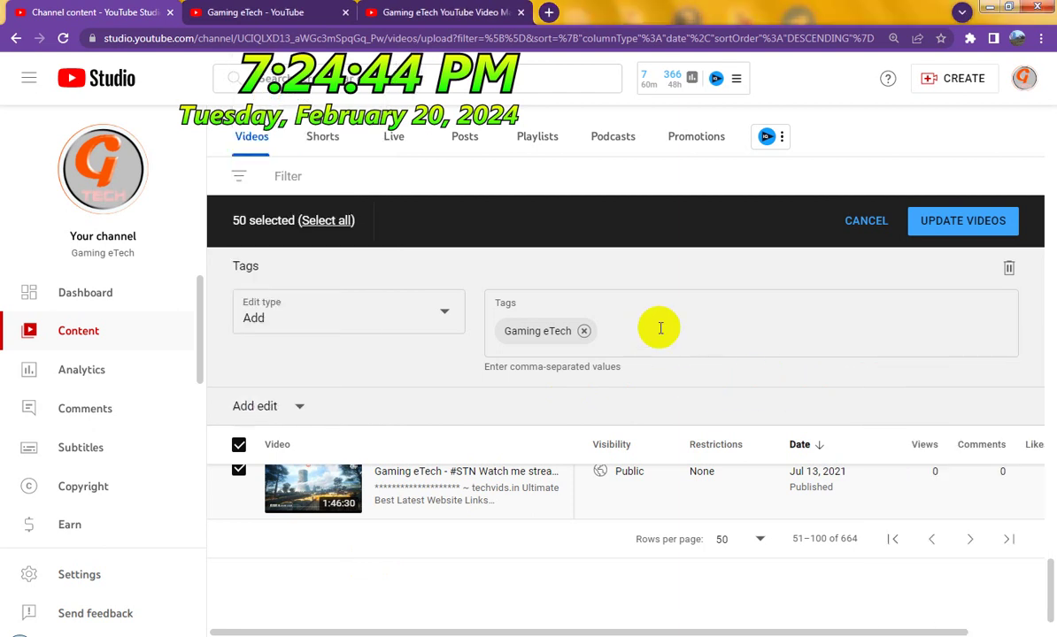
{"action": "left_click", "coordinate": [648, 331]}
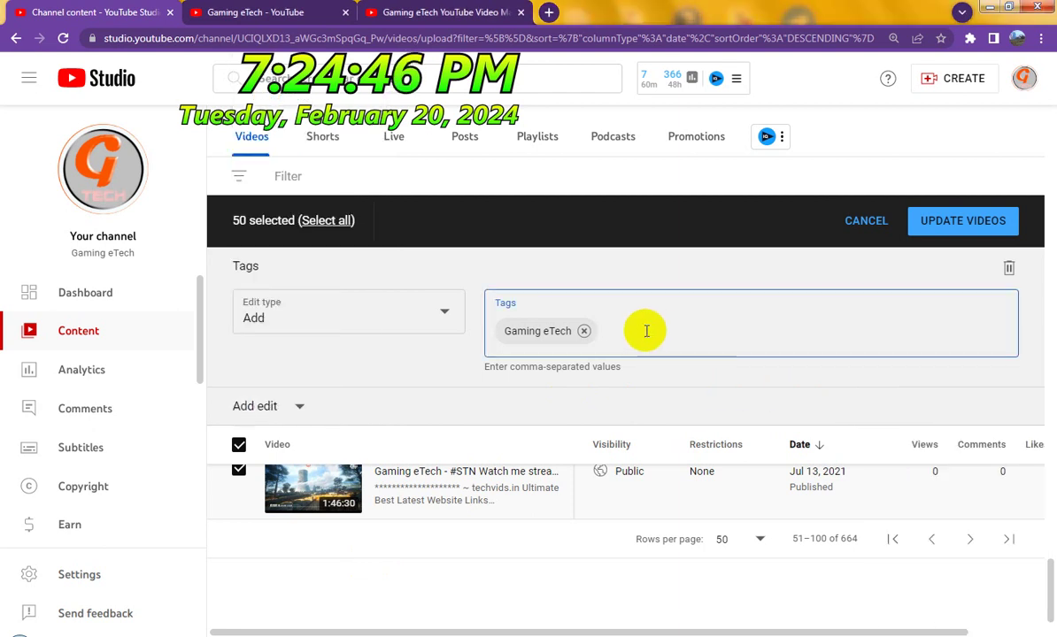
{"action": "key", "text": "ctrl+v"}
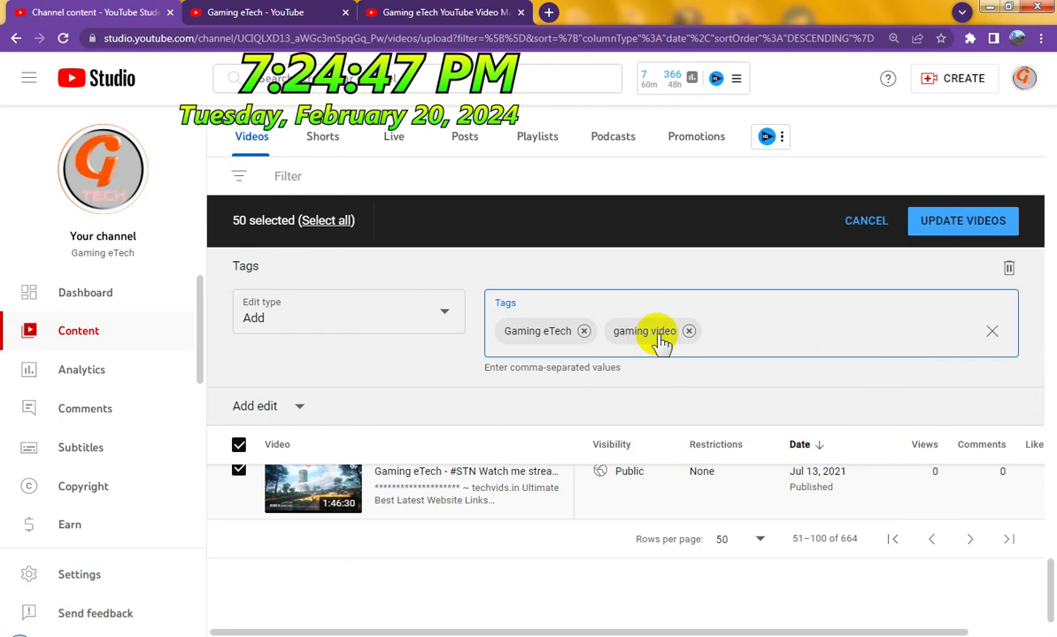
Add a description edit to the bulk update of the selected videos and open its edit type choices.
{"action": "left_click", "coordinate": [297, 409]}
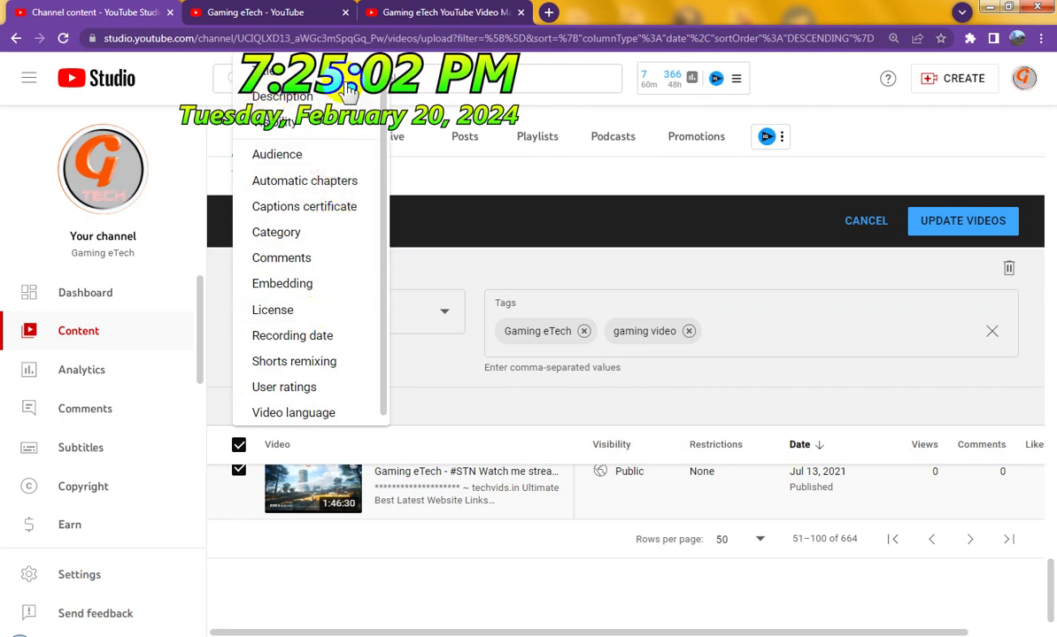
{"action": "left_click", "coordinate": [281, 98]}
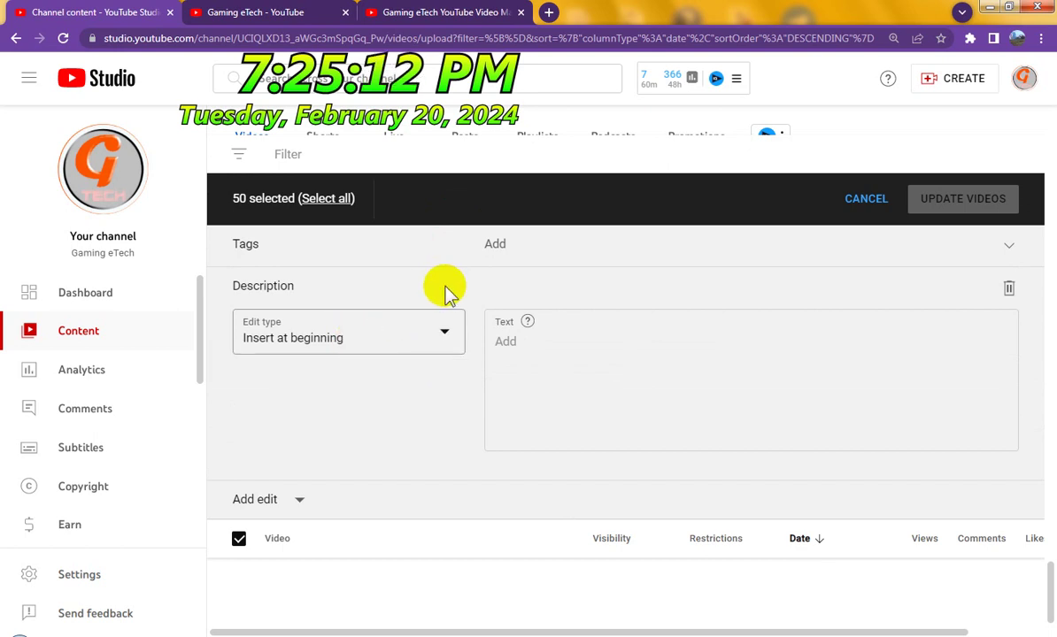
{"action": "left_click", "coordinate": [414, 326]}
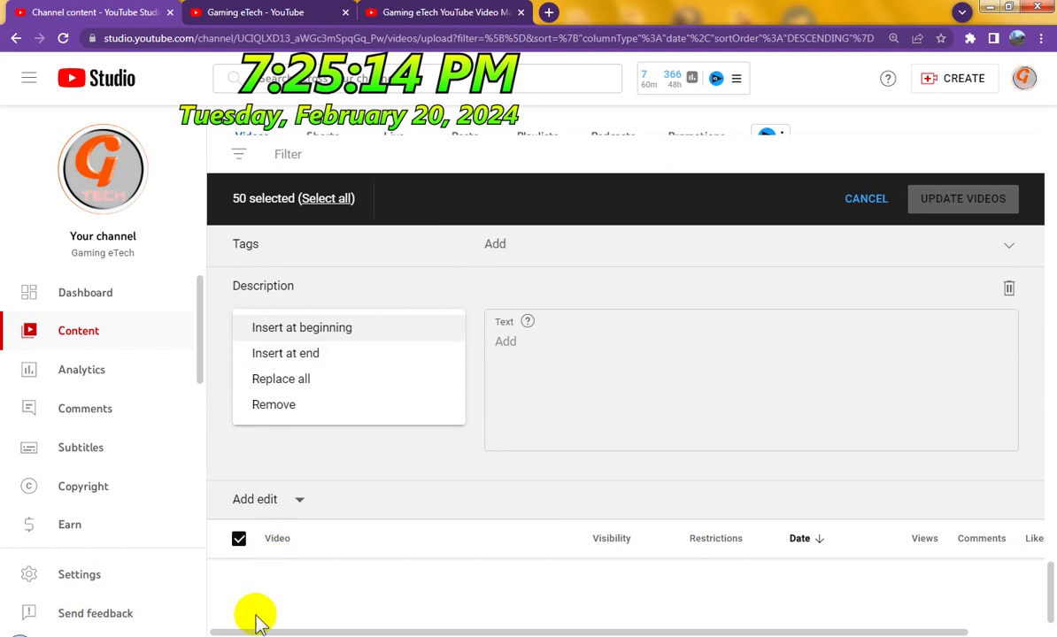
Copy the hashtags #GamingeTech, #gamingvideo and #mobilegamevideo with the blank lines above them from the Notepad note.
{"action": "key", "text": "alt+Tab"}
{"action": "left_click", "coordinate": [1003, 448]}
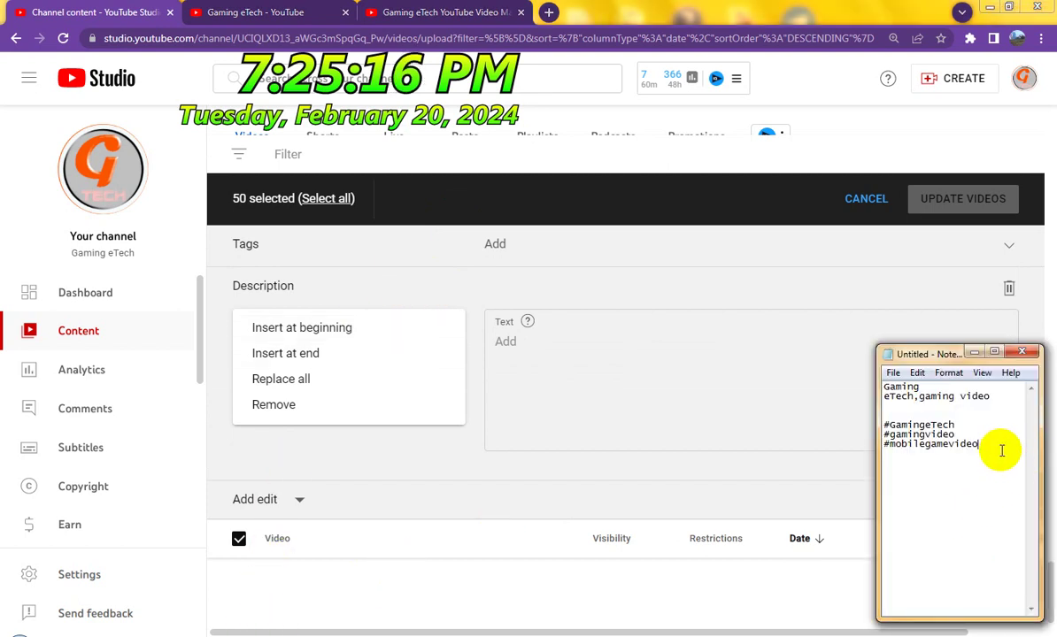
{"action": "left_click_drag", "start_coordinate": [979, 444], "coordinate": [886, 413]}
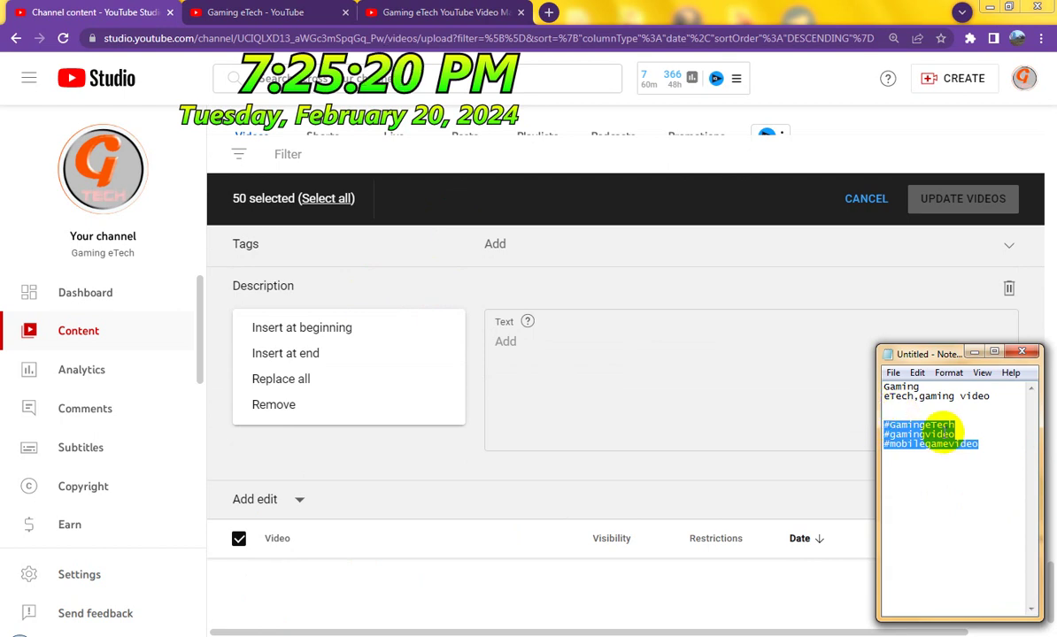
{"action": "left_click", "coordinate": [943, 444]}
{"action": "left_click", "coordinate": [892, 407]}
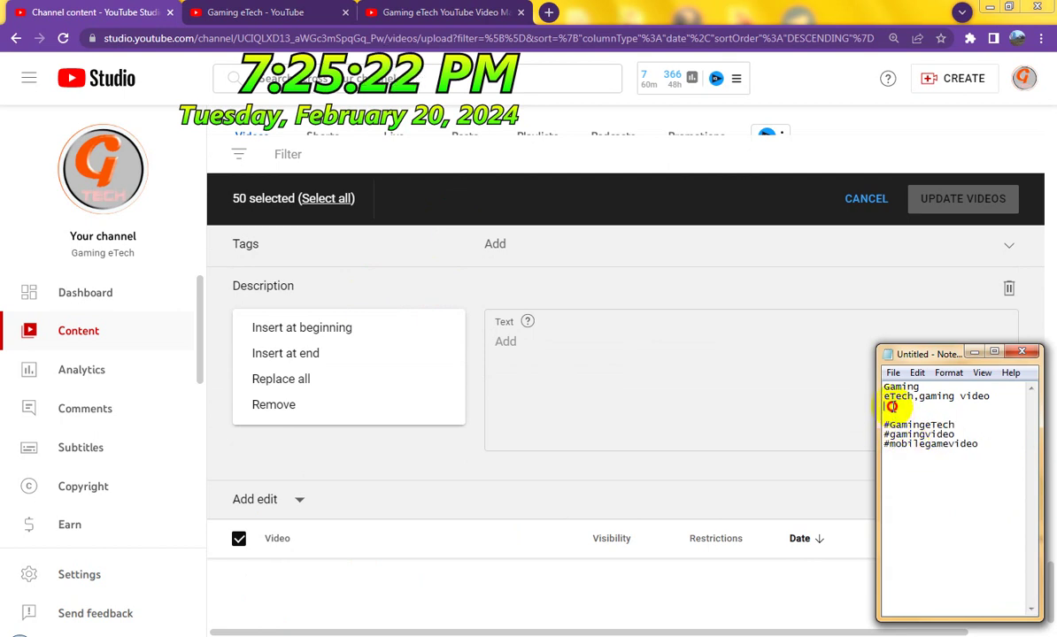
{"action": "left_click_drag", "start_coordinate": [898, 410], "coordinate": [955, 436]}
{"action": "key", "text": "ctrl+c"}
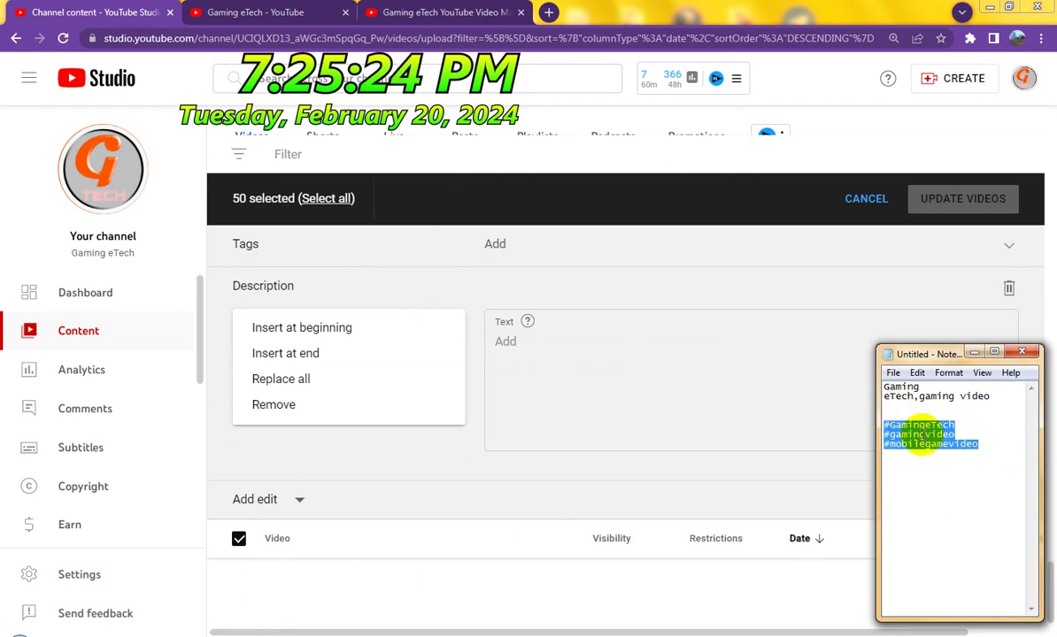
{"action": "right_click", "coordinate": [925, 443]}
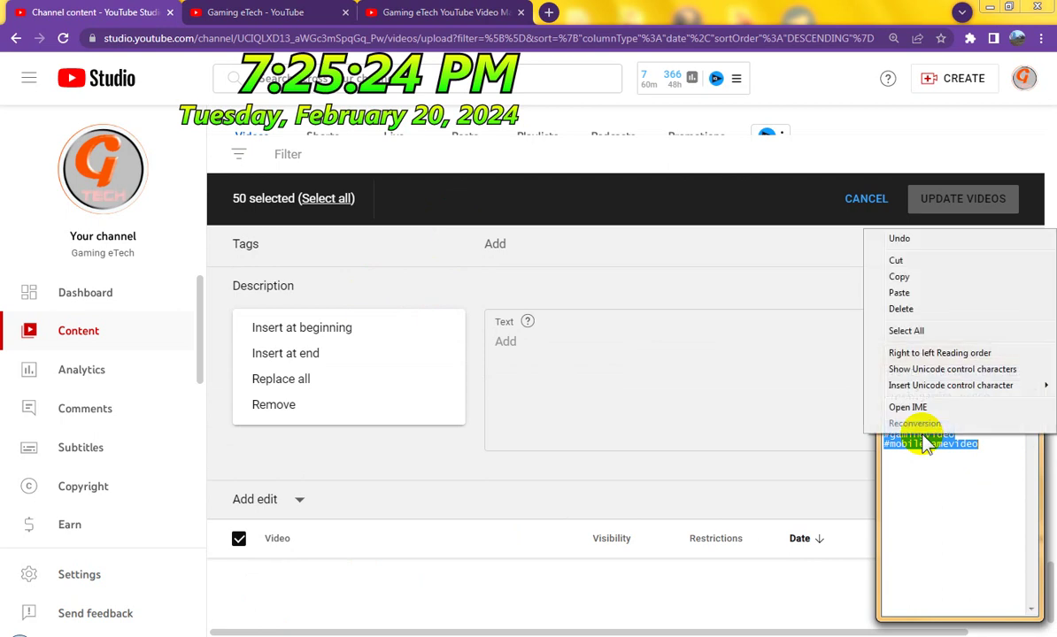
{"action": "left_click", "coordinate": [906, 276]}
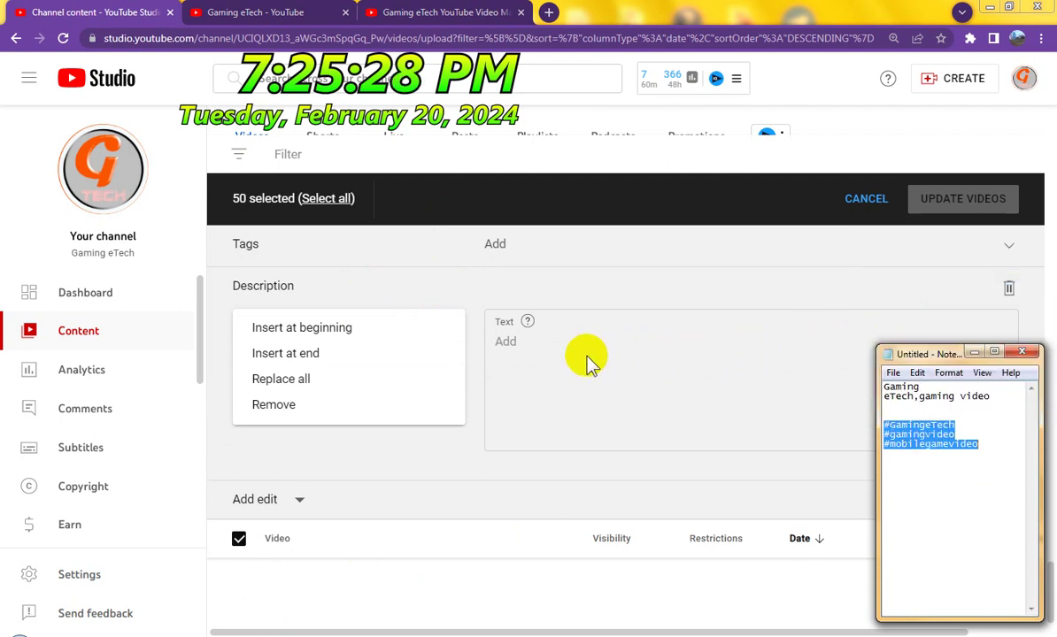
Keep the description edit type at "Insert at beginning" and paste the copied hashtags as its text.
{"action": "left_click", "coordinate": [632, 384]}
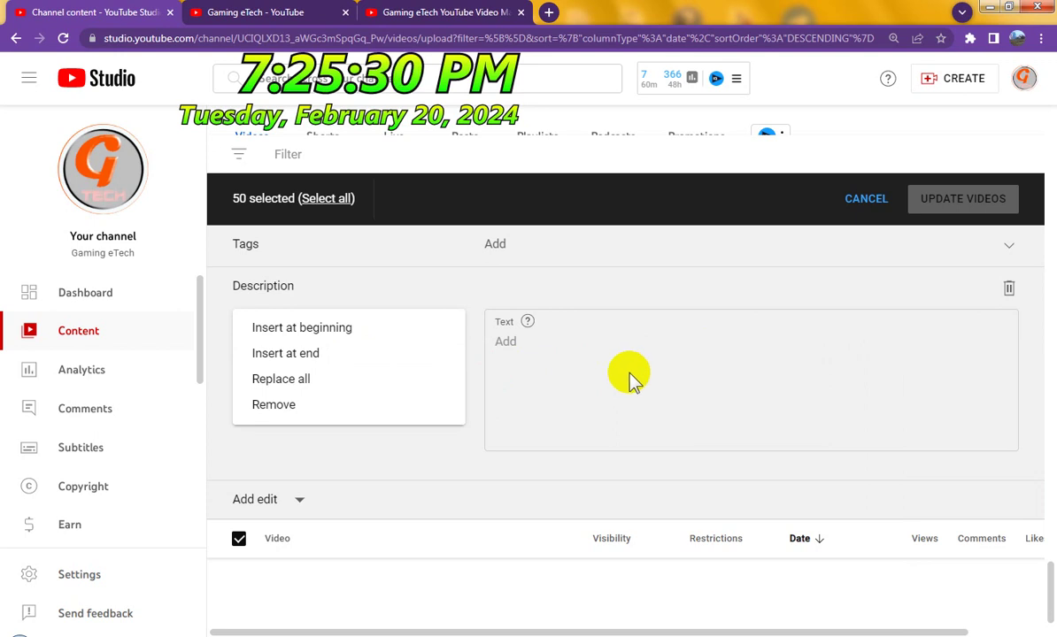
{"action": "left_click", "coordinate": [624, 372]}
{"action": "left_click", "coordinate": [606, 360]}
{"action": "right_click", "coordinate": [606, 360]}
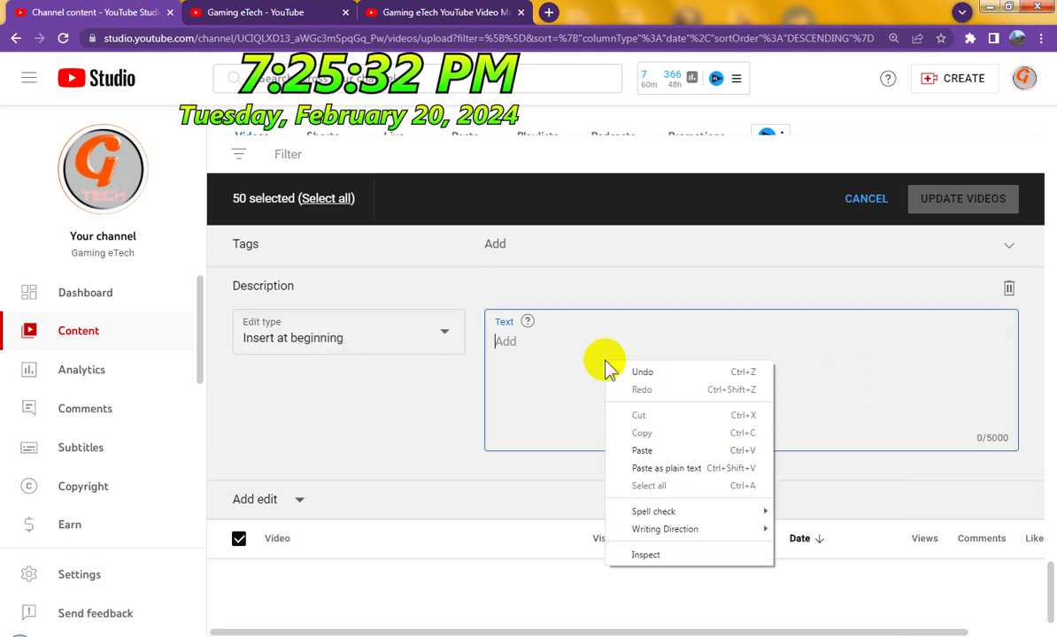
{"action": "left_click", "coordinate": [651, 440]}
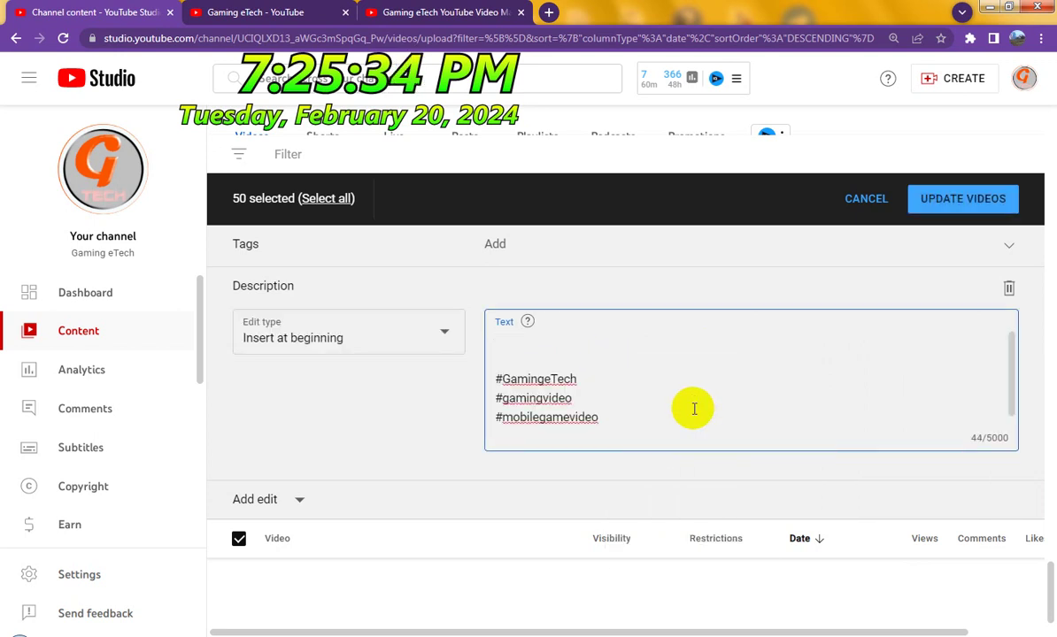
Apply the tag and description edits to the 50 selected videos, acknowledging the implications of the update.
{"action": "left_click", "coordinate": [529, 339]}
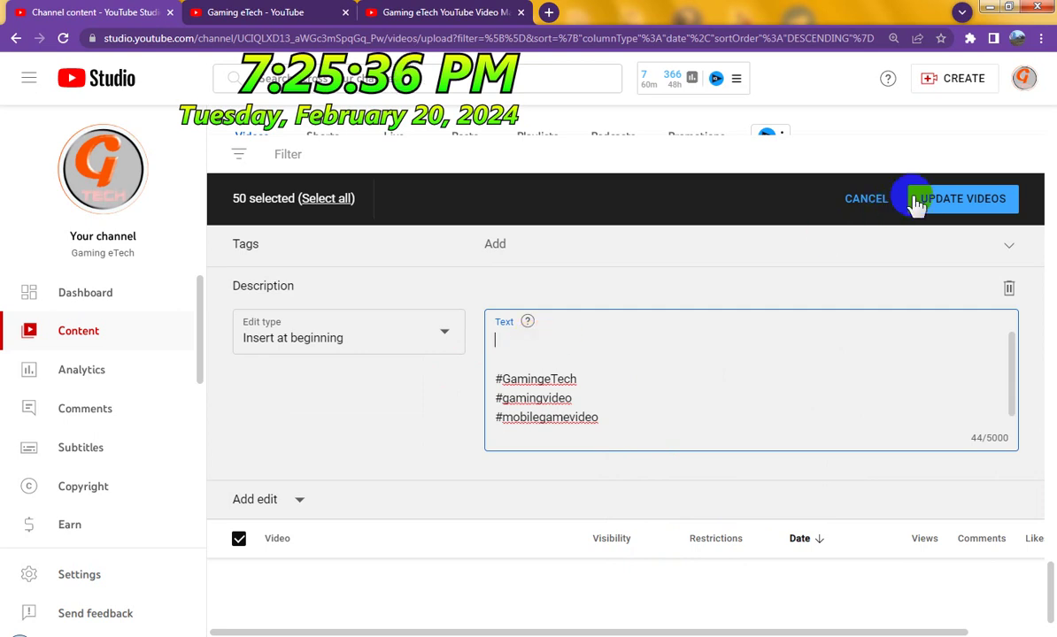
{"action": "left_click", "coordinate": [951, 200]}
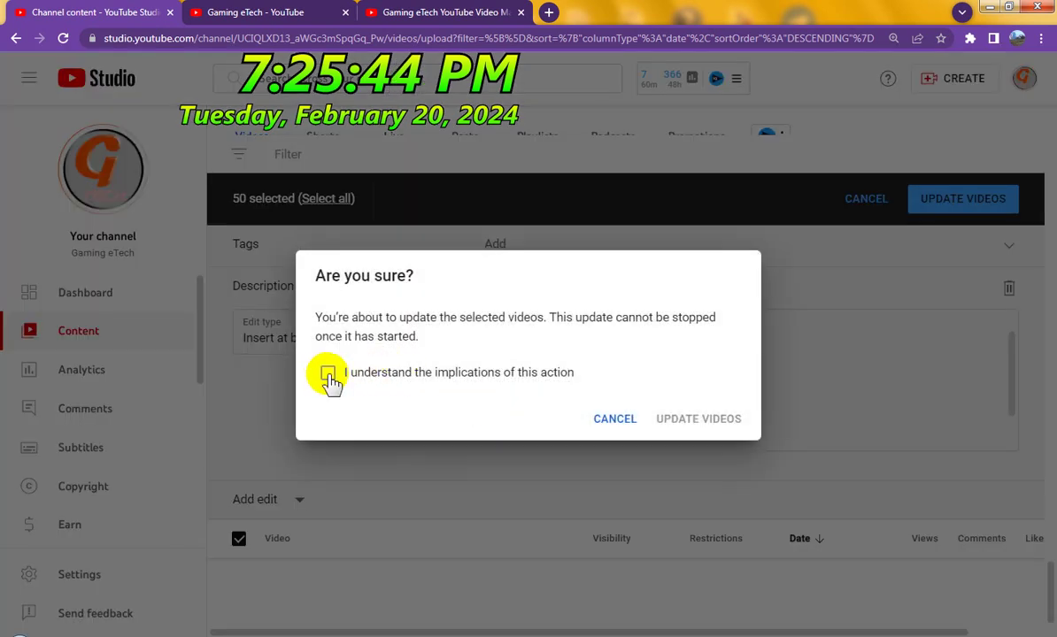
{"action": "left_click", "coordinate": [329, 376]}
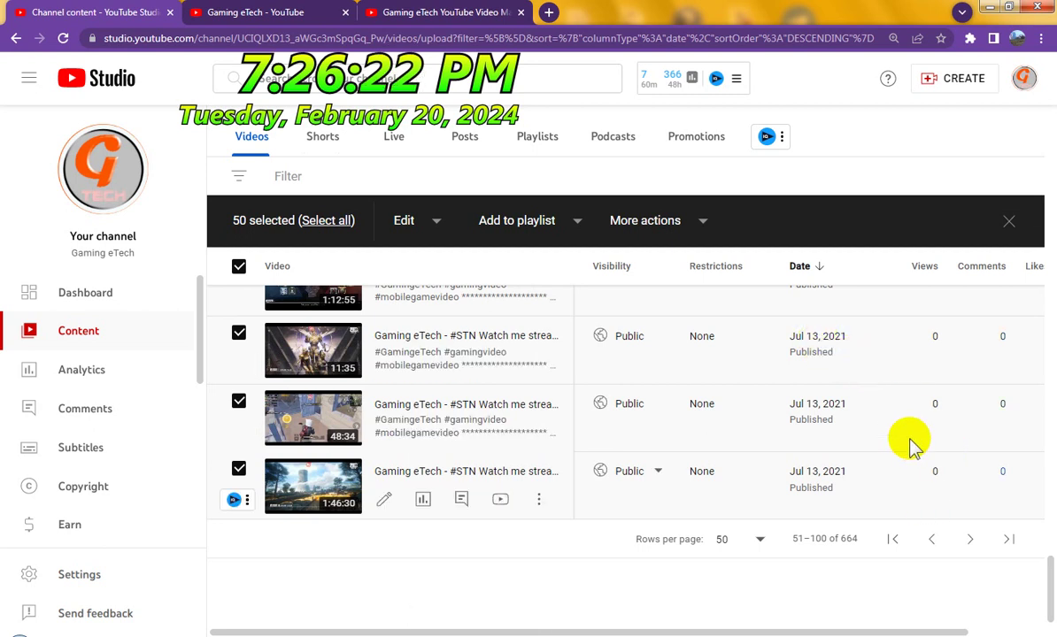
Go to the next page of channel videos and select all 50 videos on it.
{"action": "left_click", "coordinate": [970, 542]}
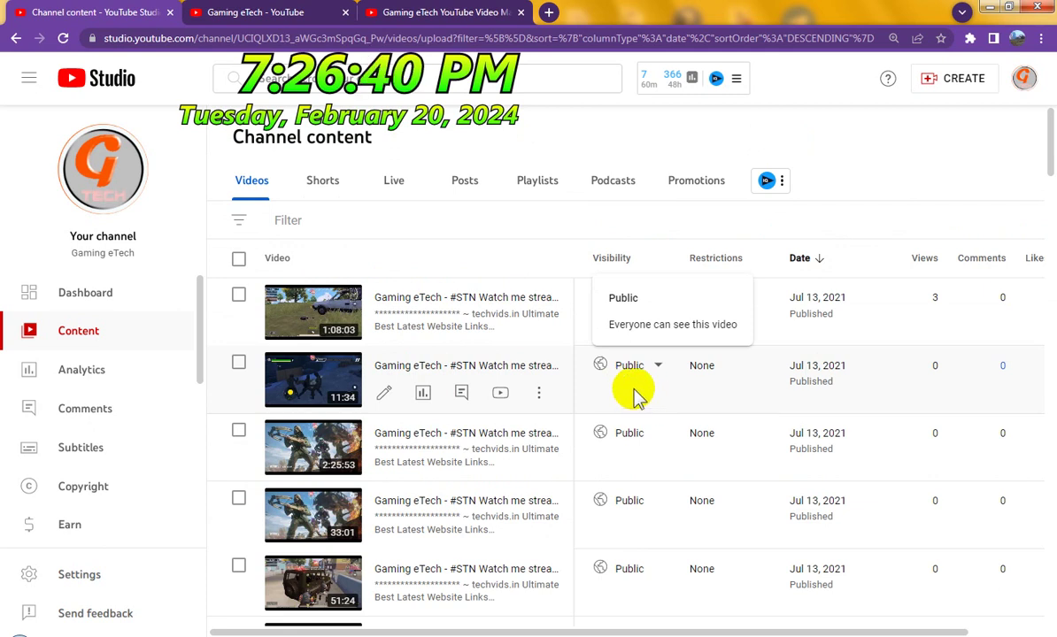
{"action": "left_click", "coordinate": [239, 260]}
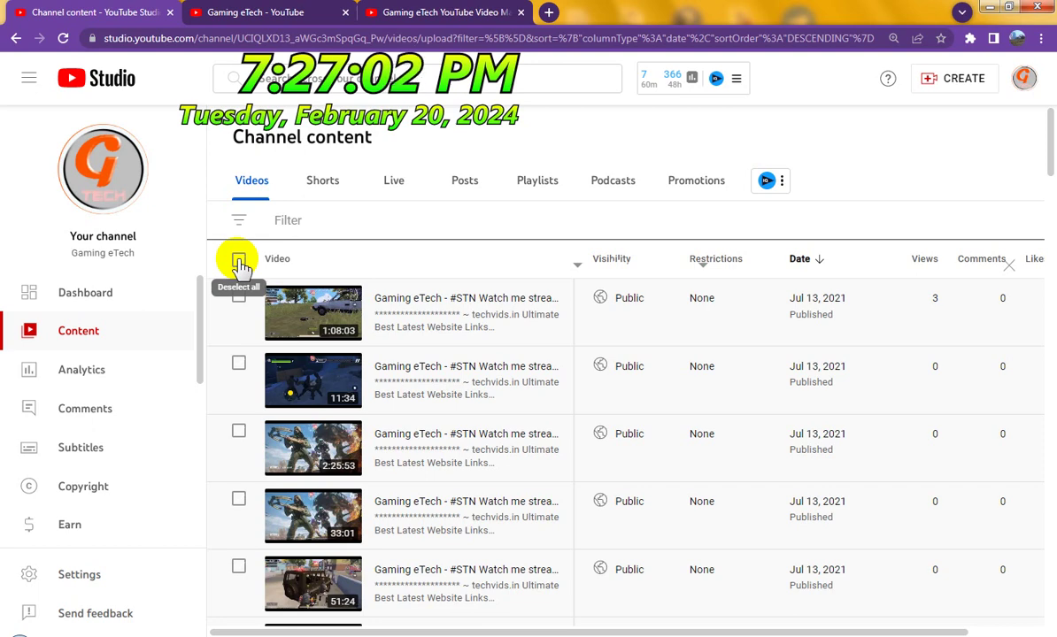
{"action": "left_click", "coordinate": [239, 262]}
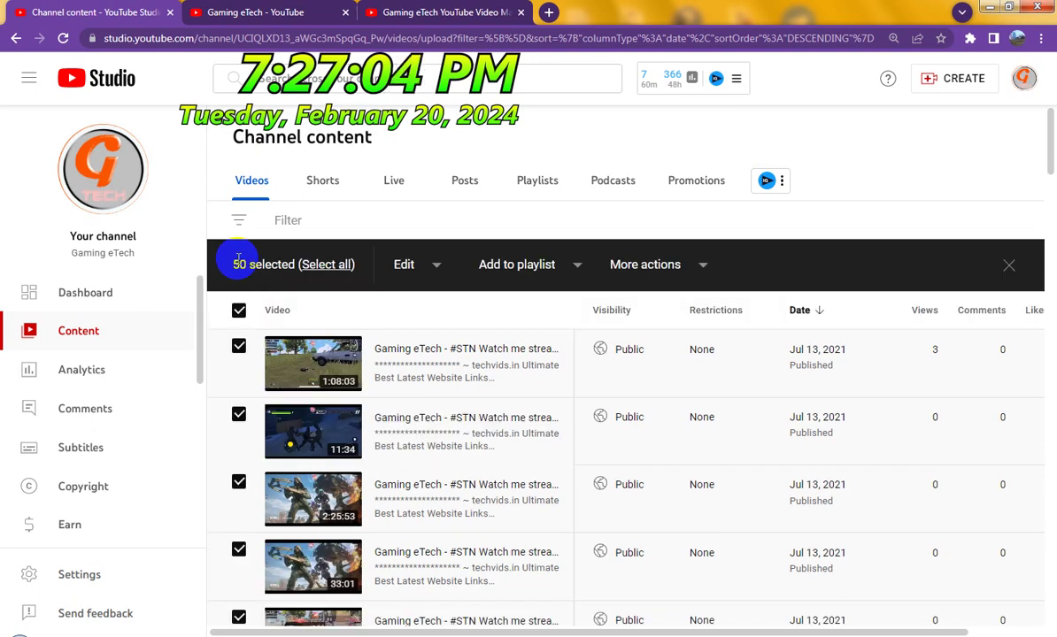
Add a description edit for the selected videos and paste the hashtags #GamingeTech, #gamingvideo and #mobilegamevideo, inserted at the beginning.
{"action": "left_click", "coordinate": [438, 267]}
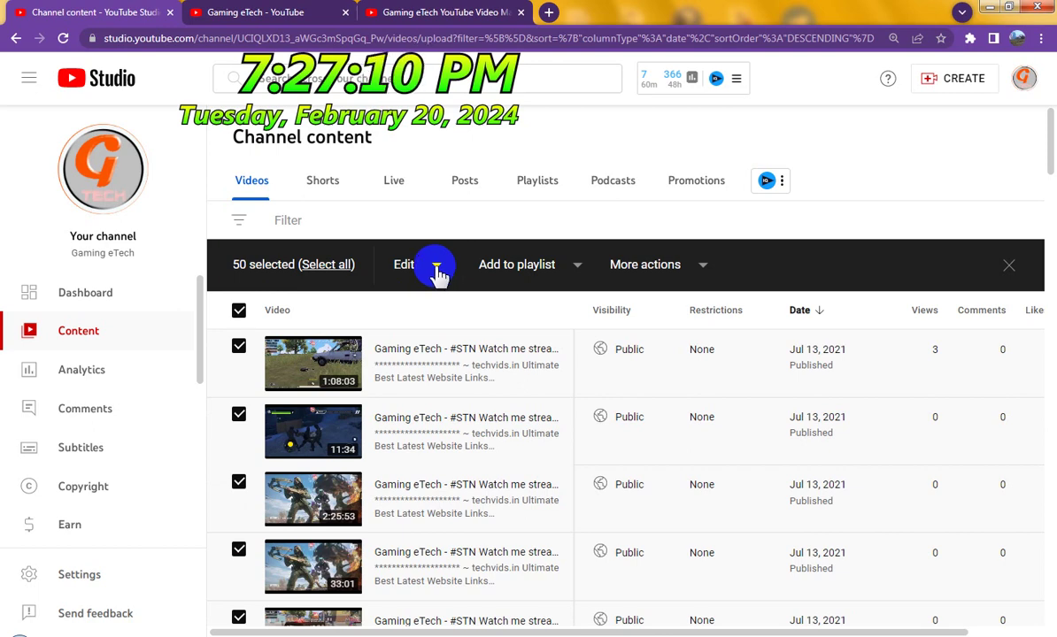
{"action": "left_click", "coordinate": [437, 269]}
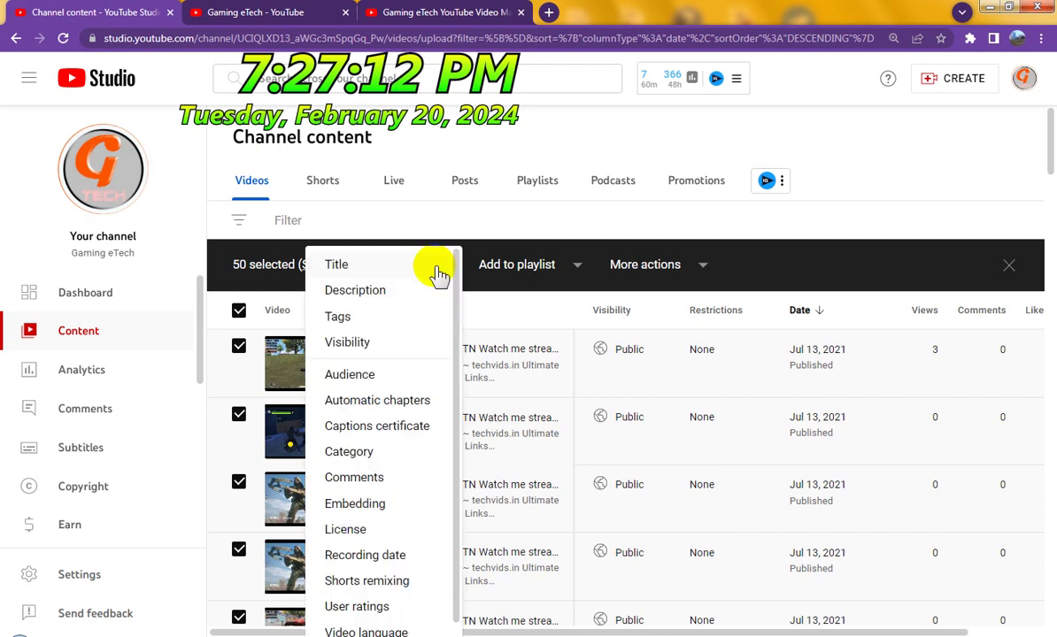
{"action": "left_click", "coordinate": [379, 292]}
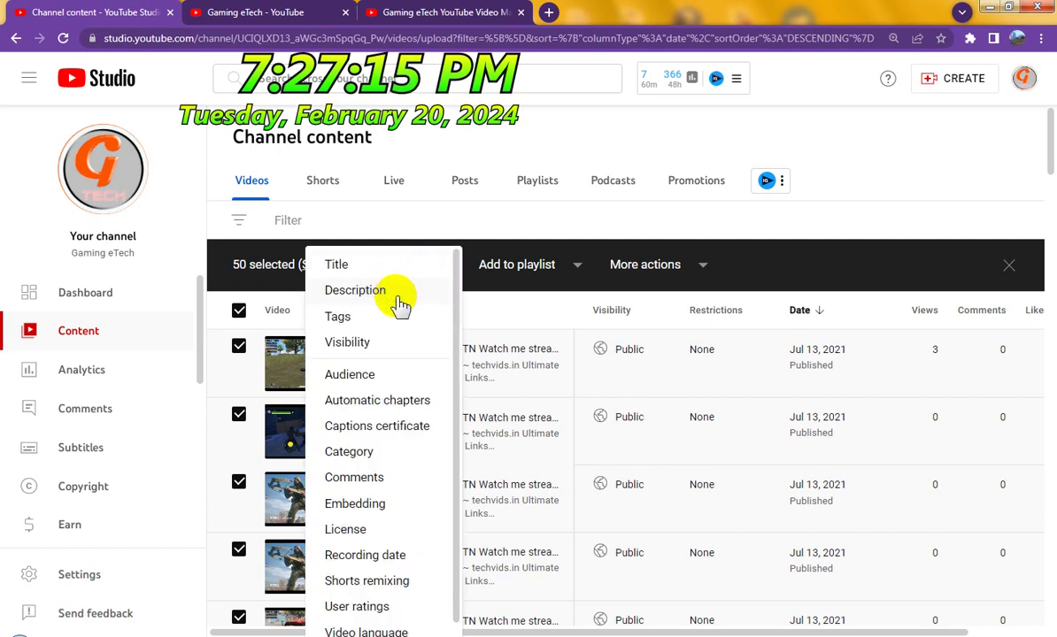
{"action": "left_click", "coordinate": [545, 385]}
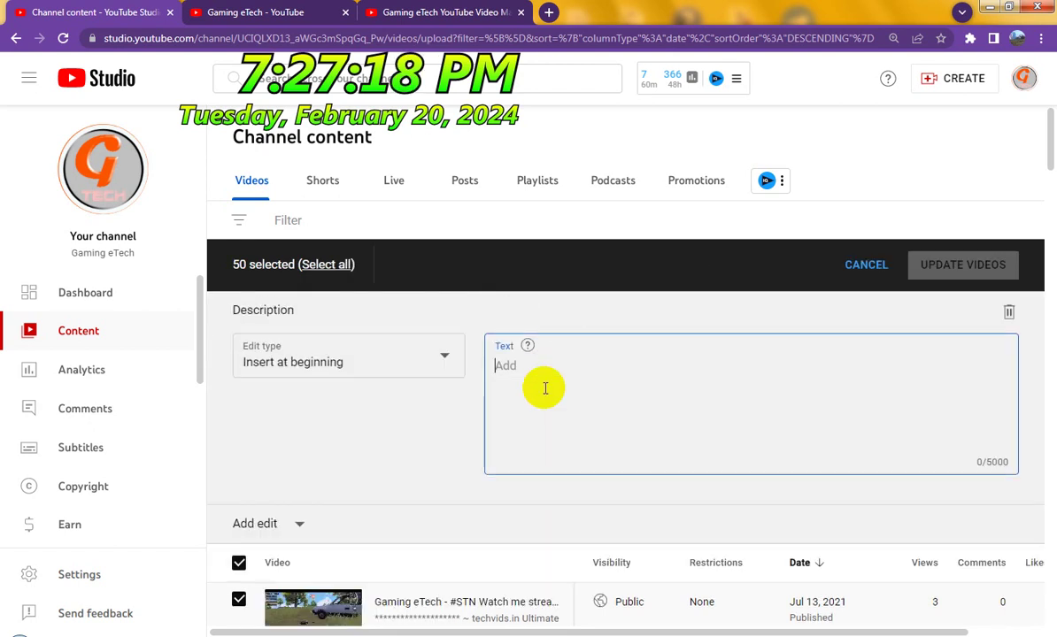
{"action": "key", "text": "ctrl+v"}
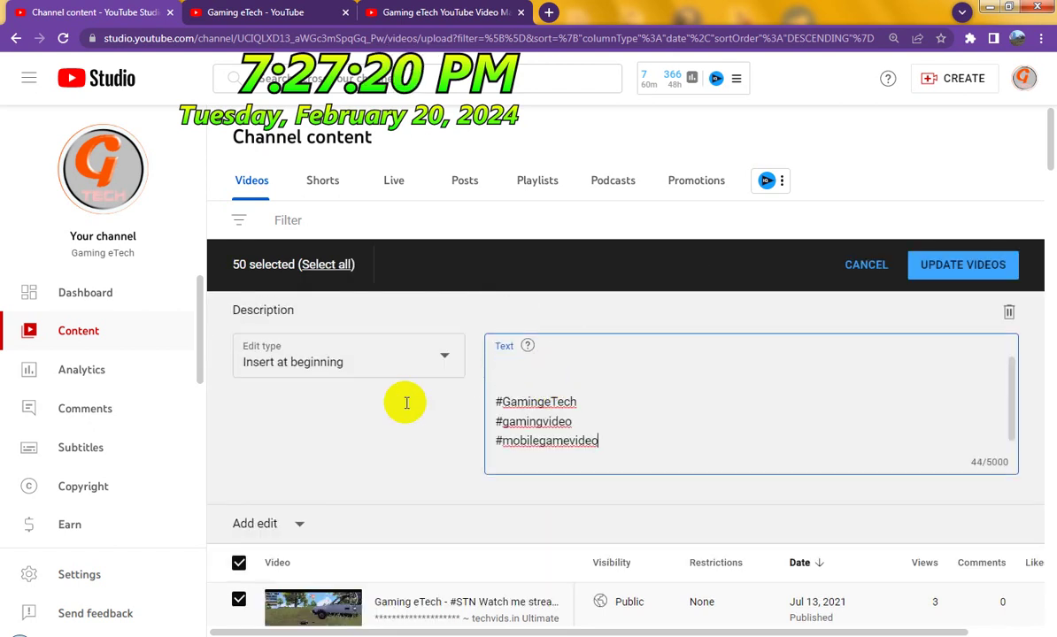
Open a second, blank Notepad window, narrow it and place it above the existing hashtag note.
{"action": "left_click", "coordinate": [221, 557]}
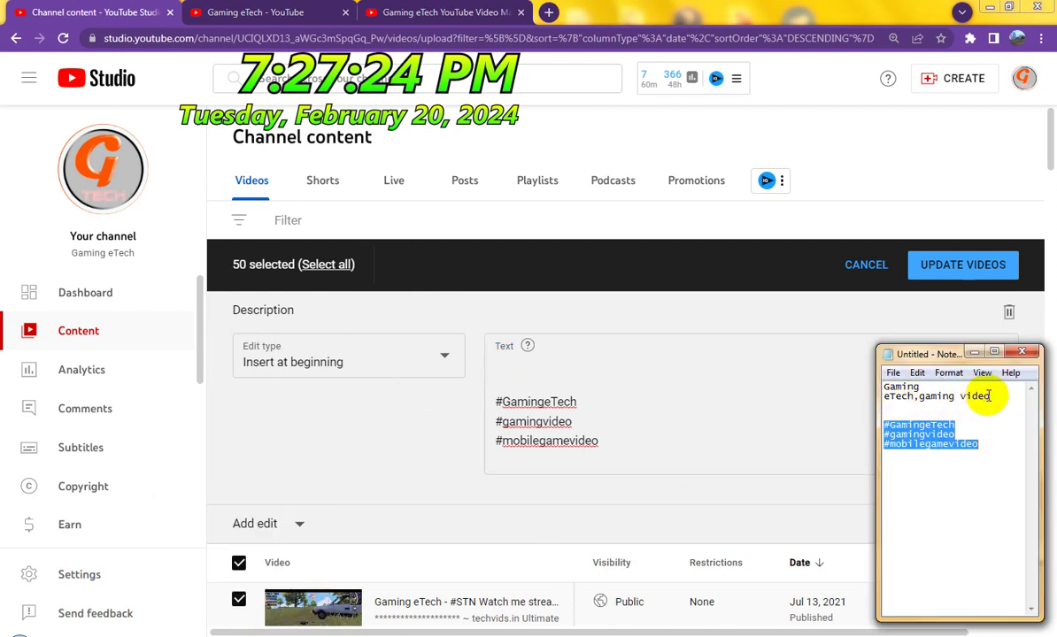
{"action": "right_click", "coordinate": [212, 630]}
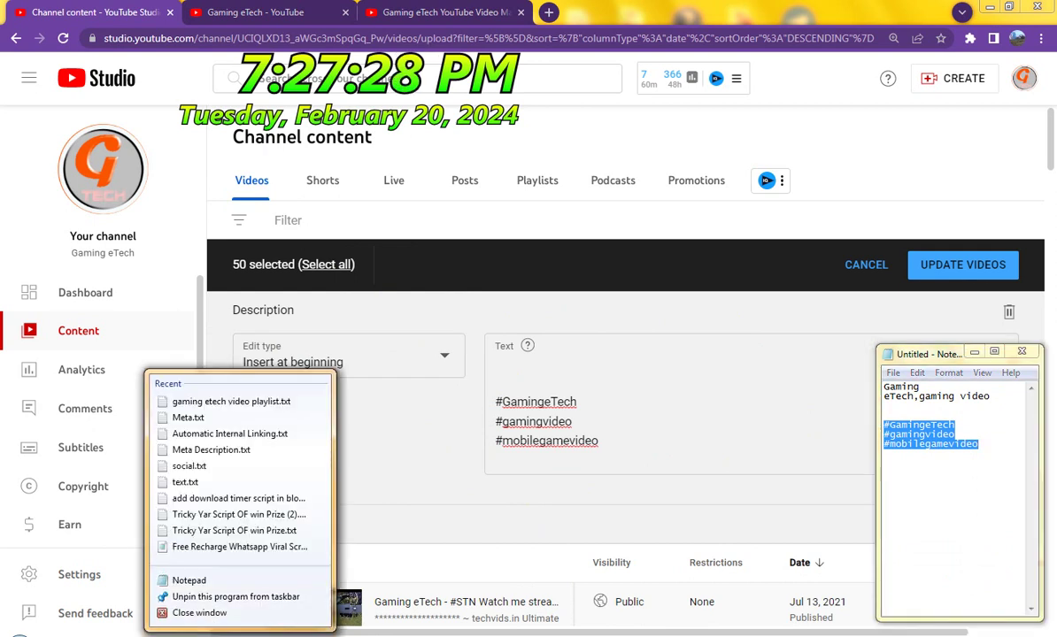
{"action": "left_click", "coordinate": [219, 574]}
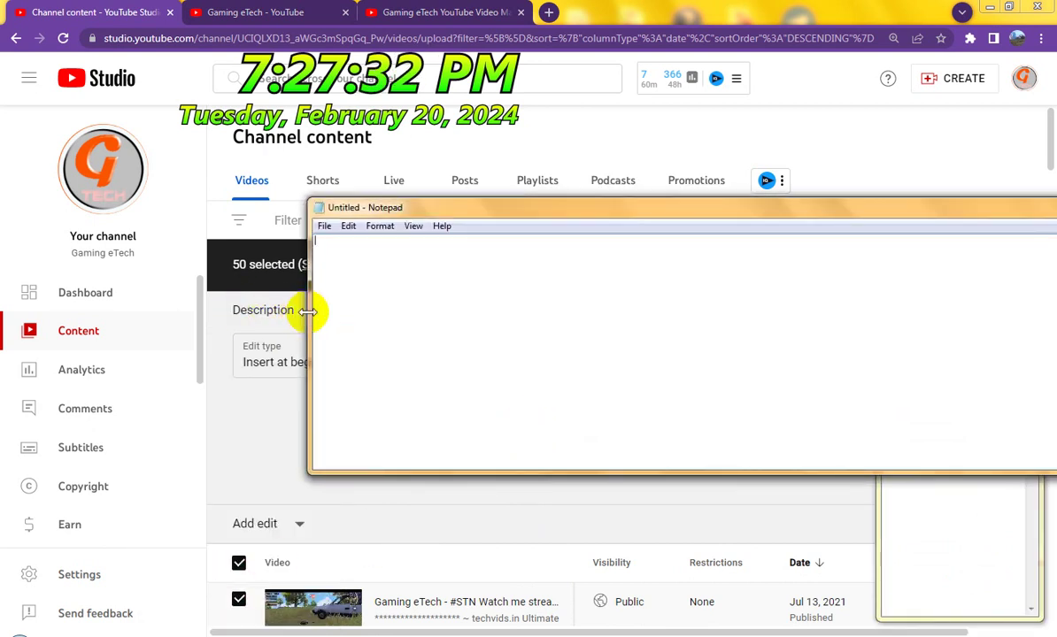
{"action": "left_click_drag", "start_coordinate": [308, 306], "coordinate": [890, 289]}
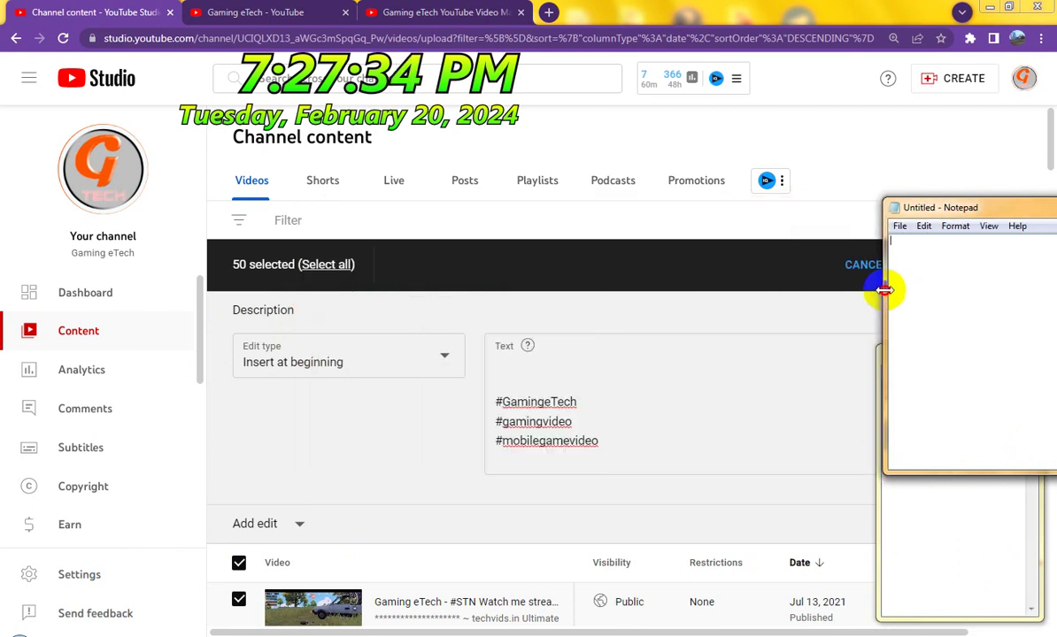
{"action": "left_click_drag", "start_coordinate": [939, 208], "coordinate": [936, 137]}
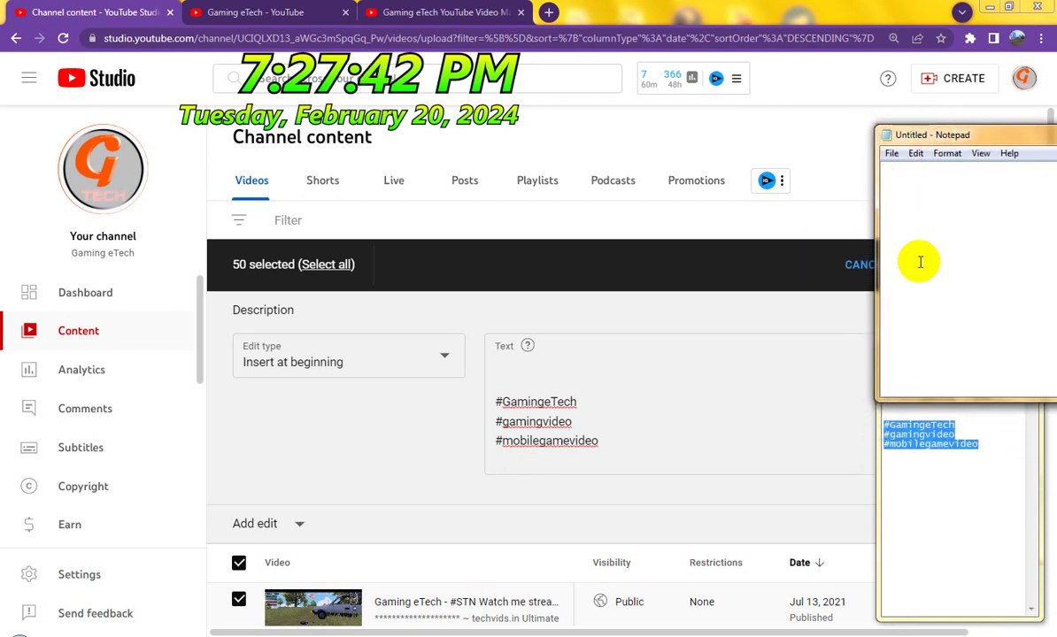
Write "gaming etech, mobile gaming video" in the blank note and copy the whole line.
{"action": "type", "text": "gamin"}
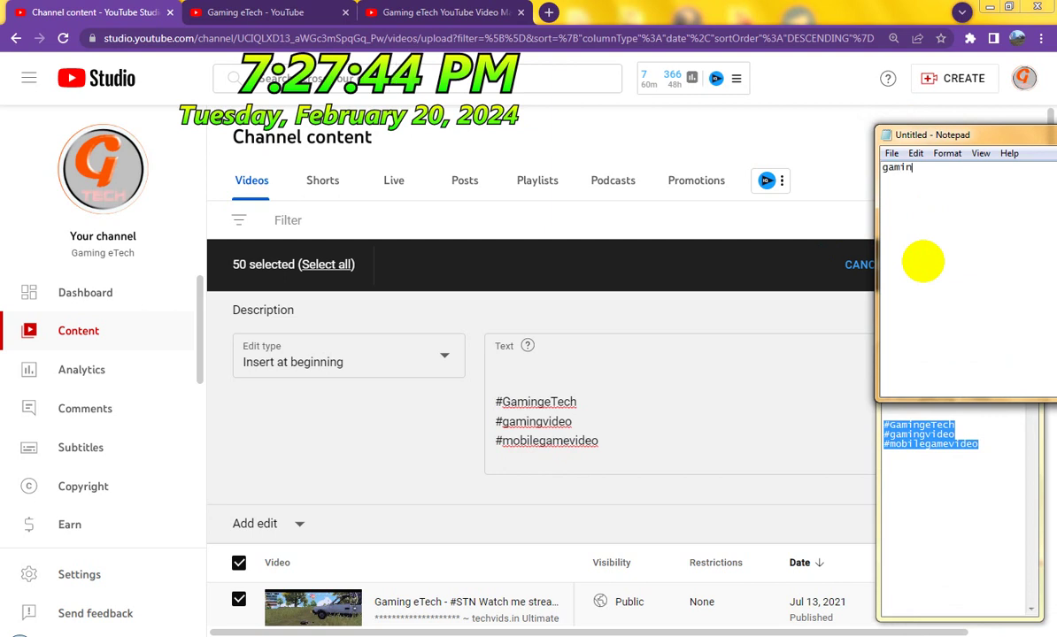
{"action": "type", "text": "g etech"}
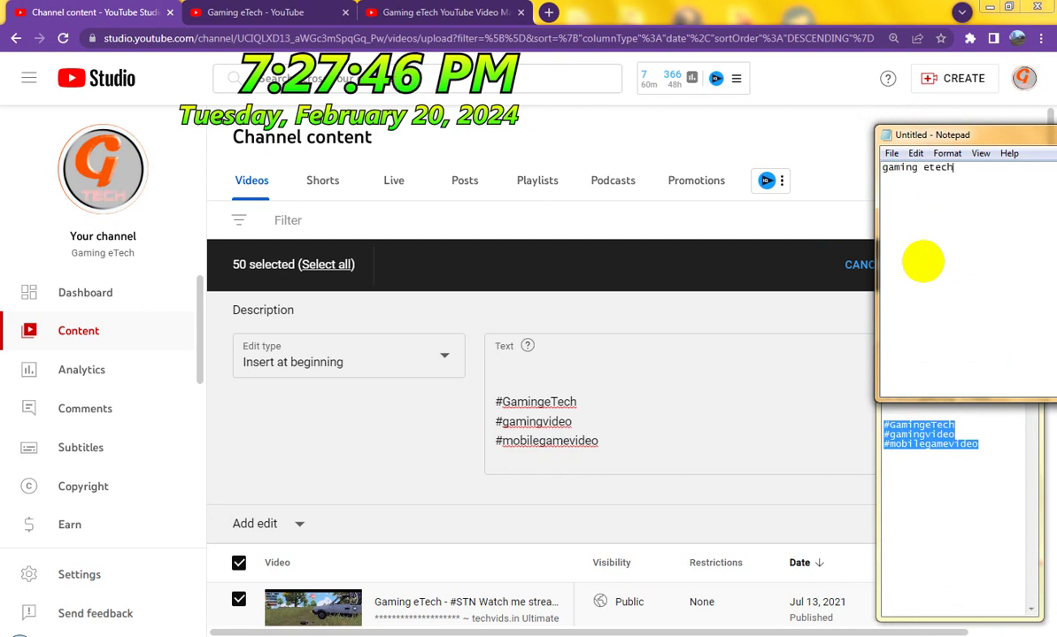
{"action": "type", "text": ", mobile ga"}
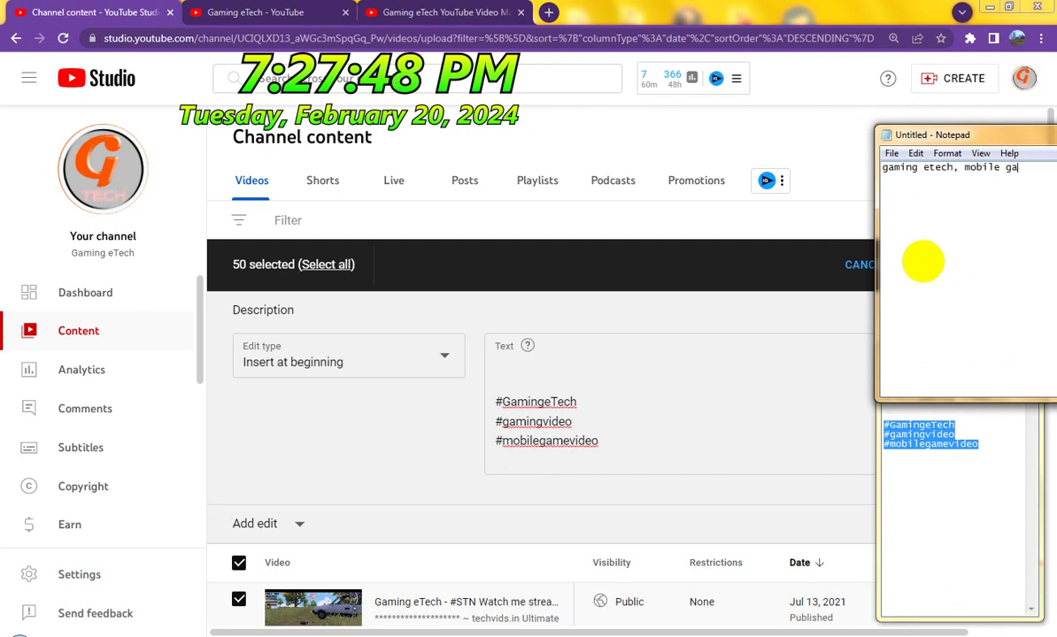
{"action": "type", "text": "ming vi"}
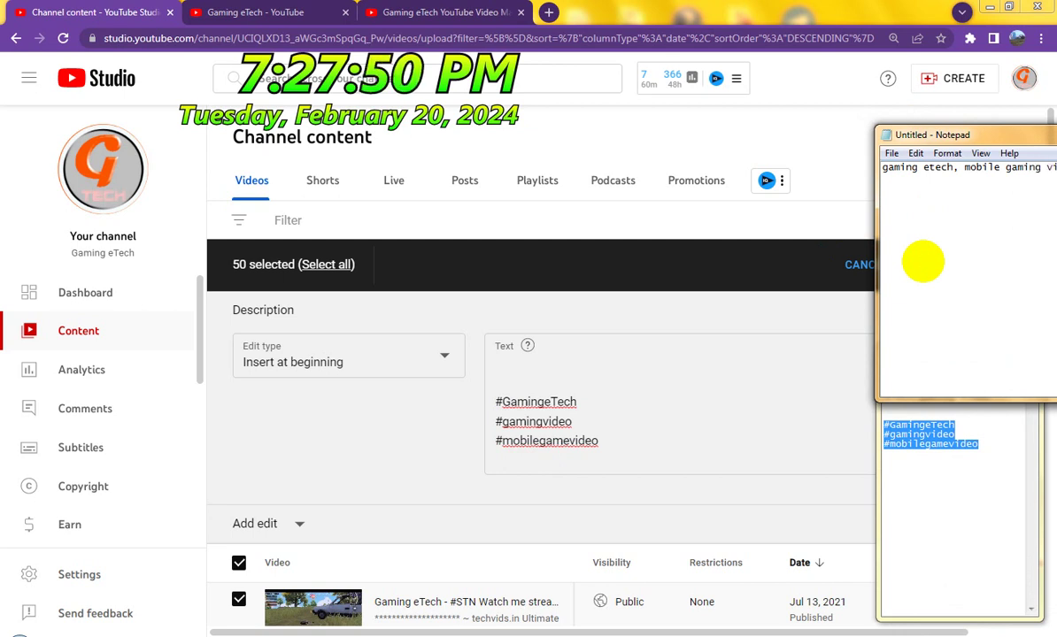
{"action": "key", "text": "ctrl+a"}
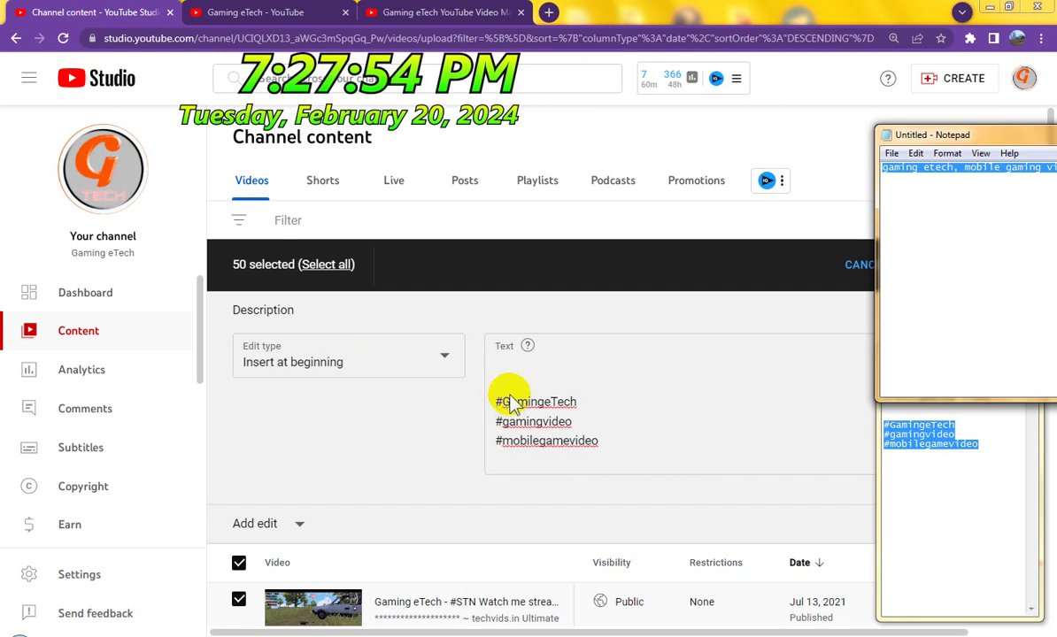
Add a tags edit to the bulk update in YouTube Studio and paste the tags "gaming etech" and "mobile gaming video".
{"action": "left_click", "coordinate": [292, 532]}
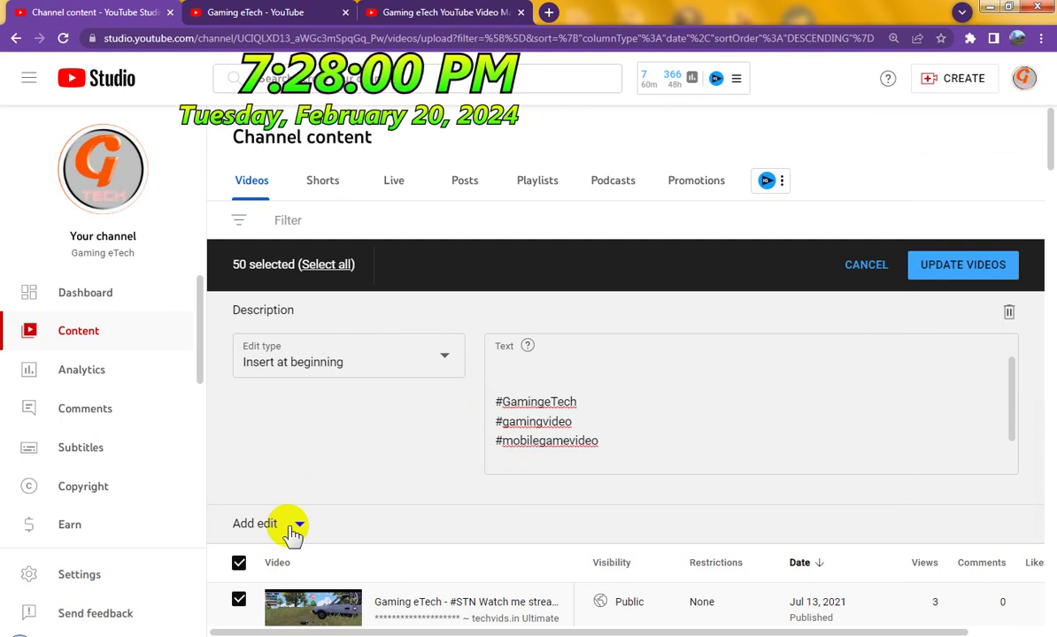
{"action": "left_click", "coordinate": [295, 528]}
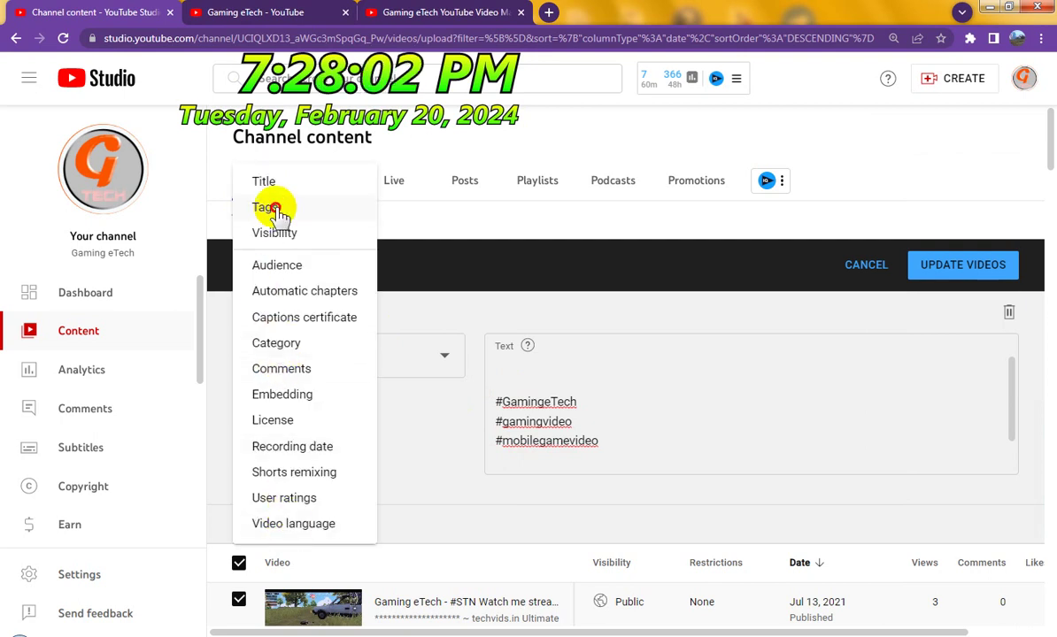
{"action": "left_click", "coordinate": [606, 298]}
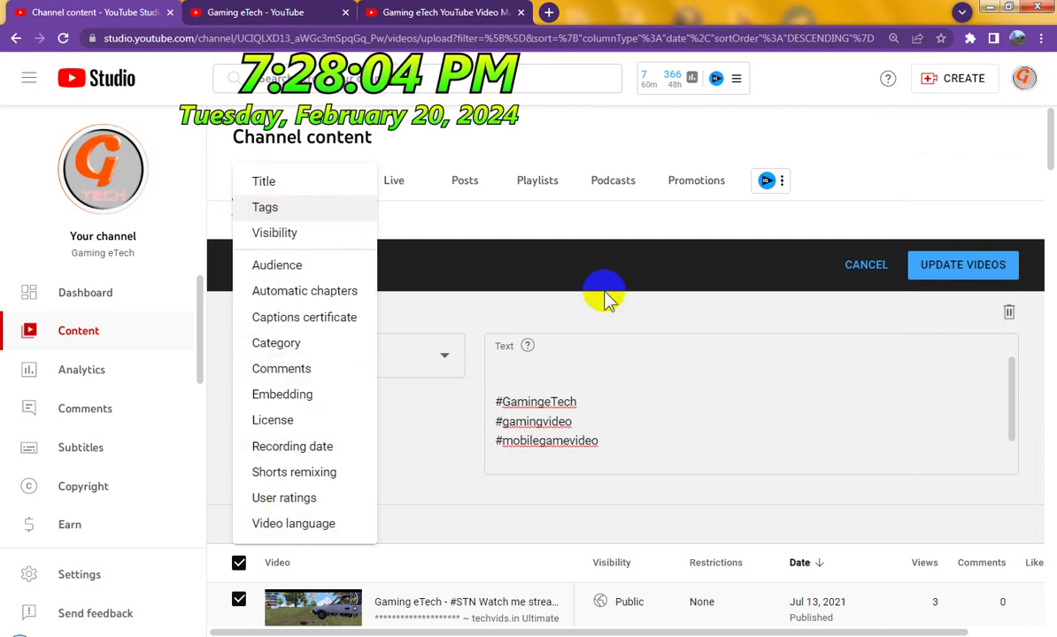
{"action": "key", "text": "Return"}
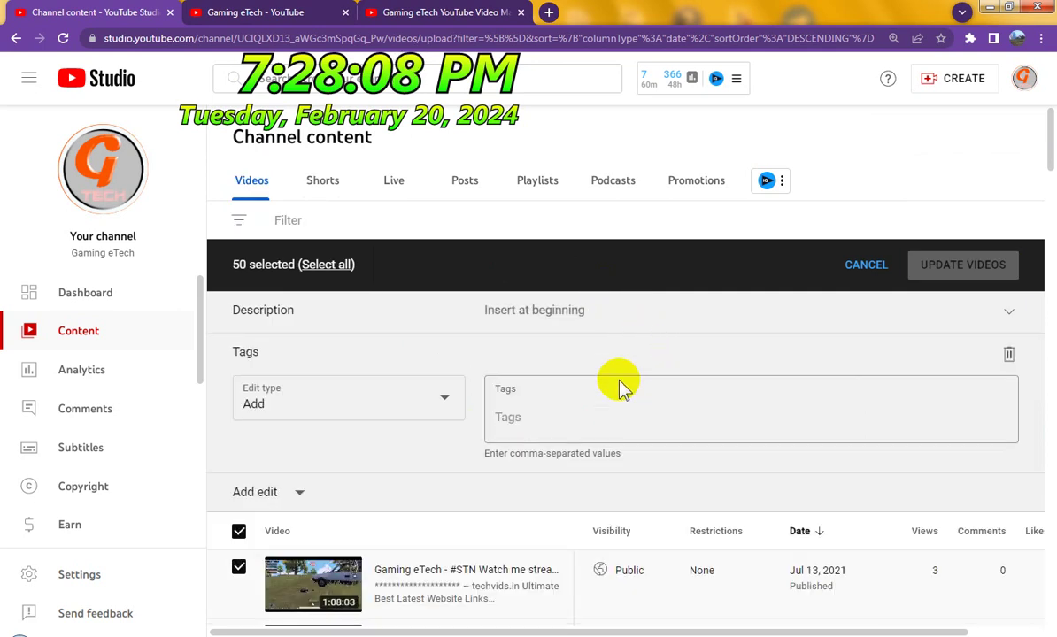
{"action": "left_click", "coordinate": [542, 420]}
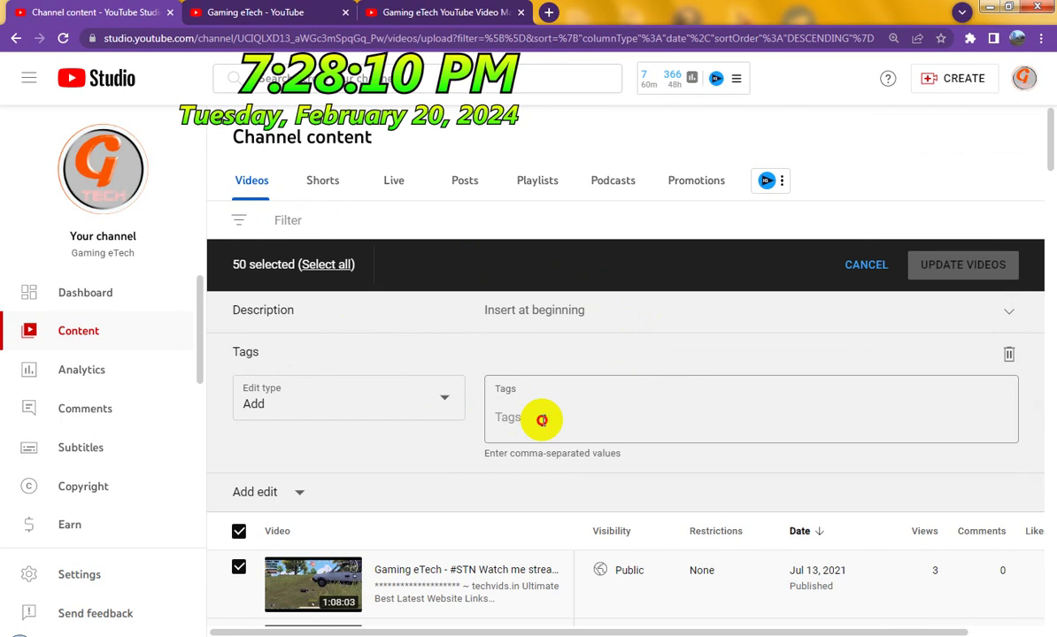
{"action": "right_click", "coordinate": [542, 421]}
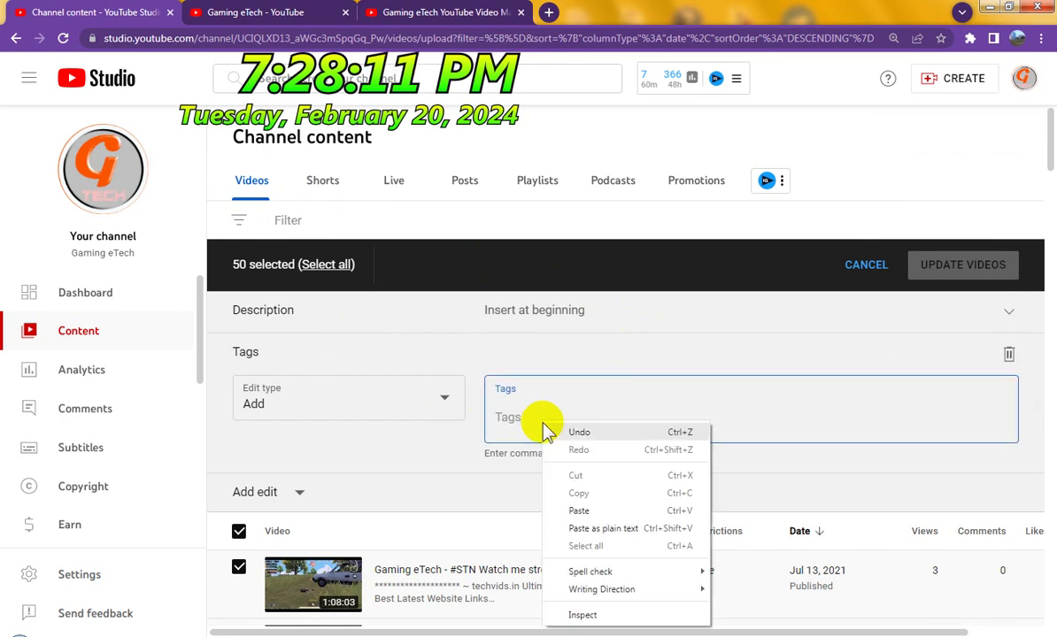
{"action": "left_click", "coordinate": [585, 506]}
{"action": "type", "text": "gaming etech, mobile gaming video"}
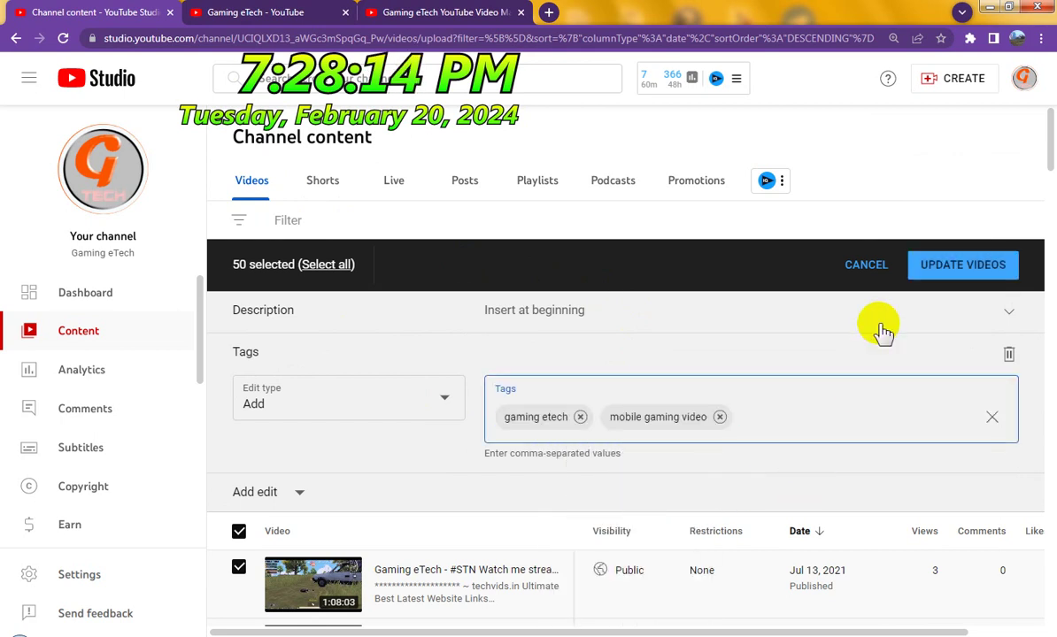
Apply the description and tag edits to the 50 selected videos, accept the confirmation, and check the descriptions down the list.
{"action": "left_click", "coordinate": [963, 269]}
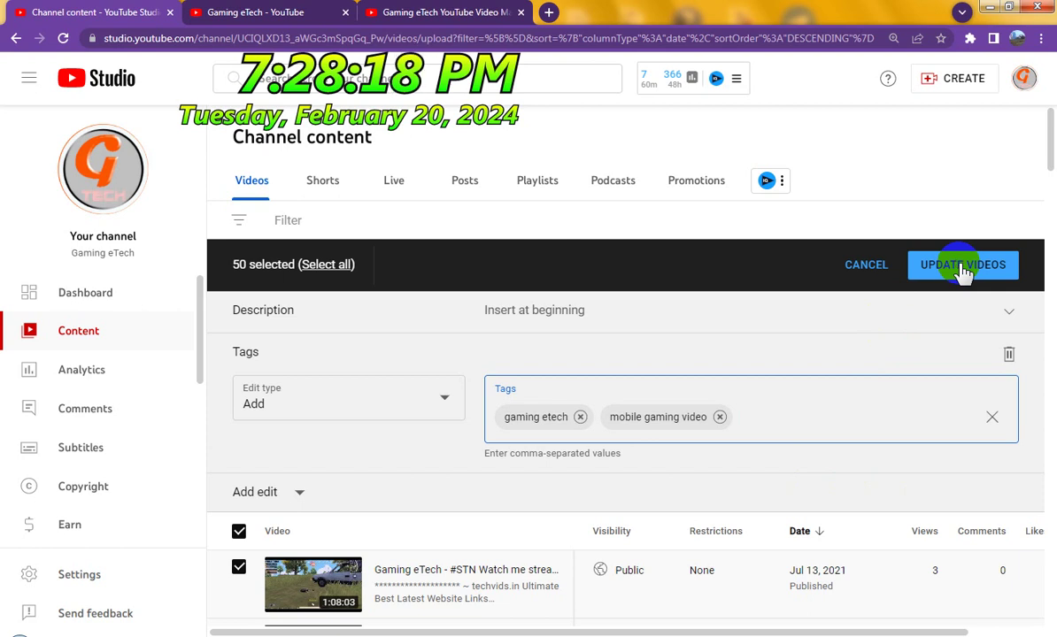
{"action": "left_click", "coordinate": [964, 266]}
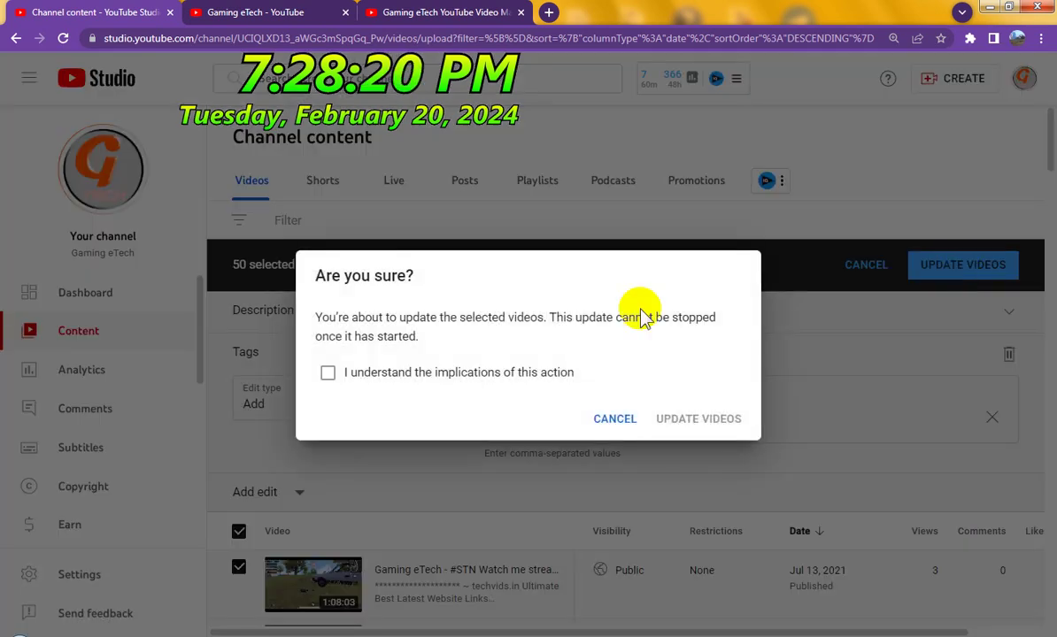
{"action": "left_click", "coordinate": [328, 374]}
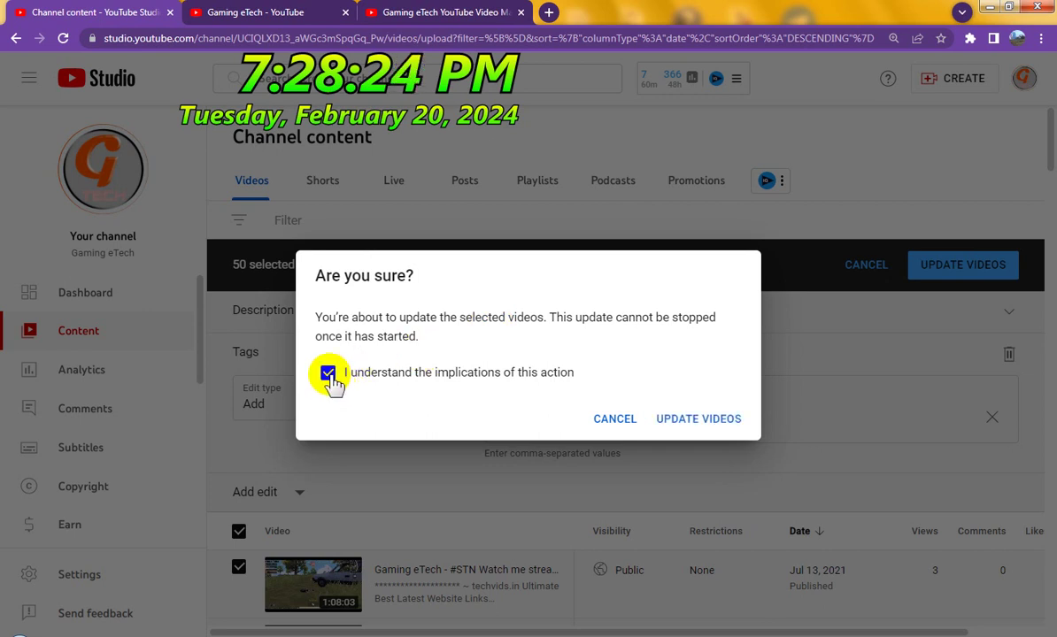
{"action": "left_click", "coordinate": [697, 420]}
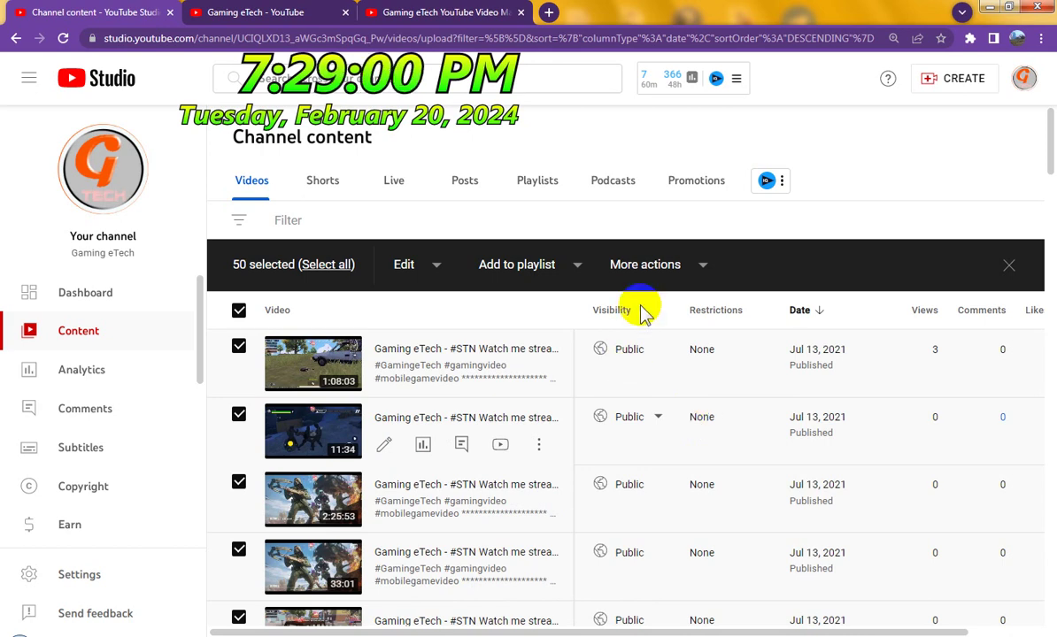
{"action": "scroll", "coordinate": [642, 309], "scroll_direction": "down", "scroll_amount": 5}
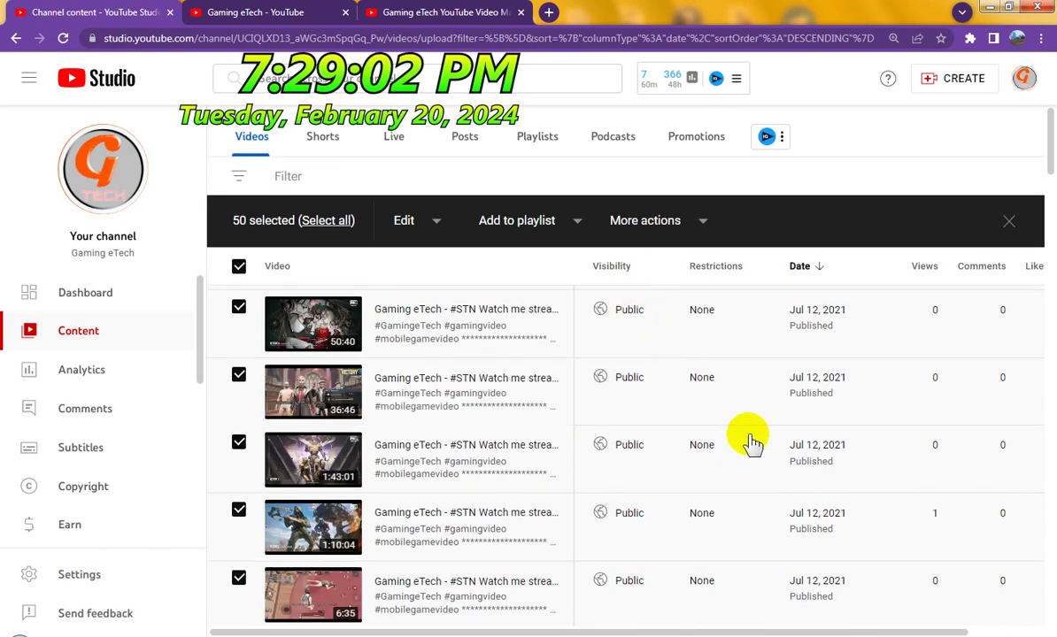
{"action": "scroll", "coordinate": [748, 440], "scroll_direction": "down", "scroll_amount": 5}
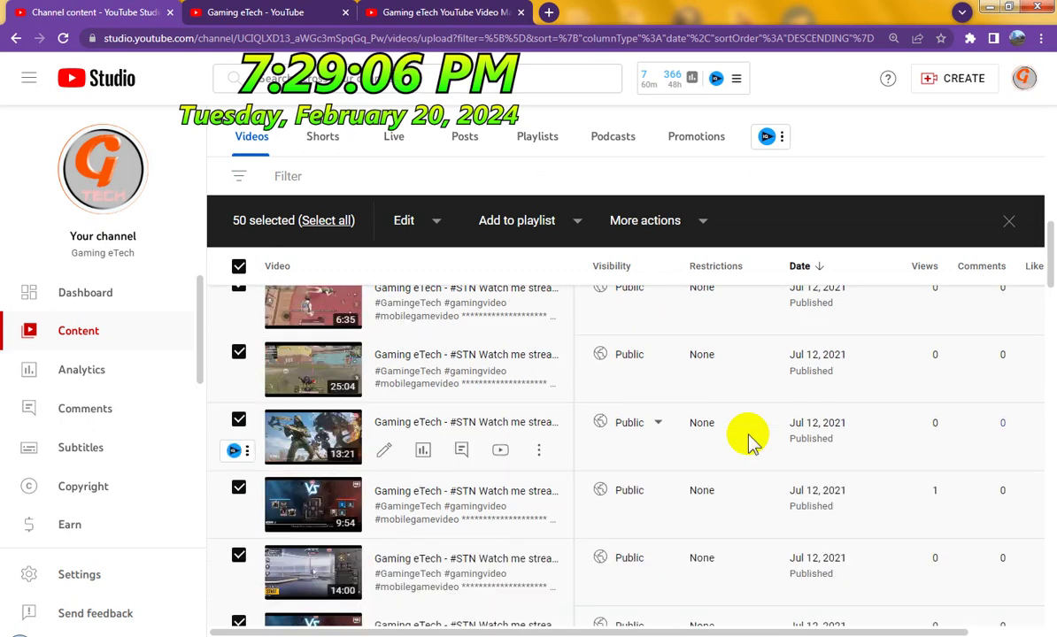
{"action": "scroll", "coordinate": [748, 441], "scroll_direction": "down", "scroll_amount": 5}
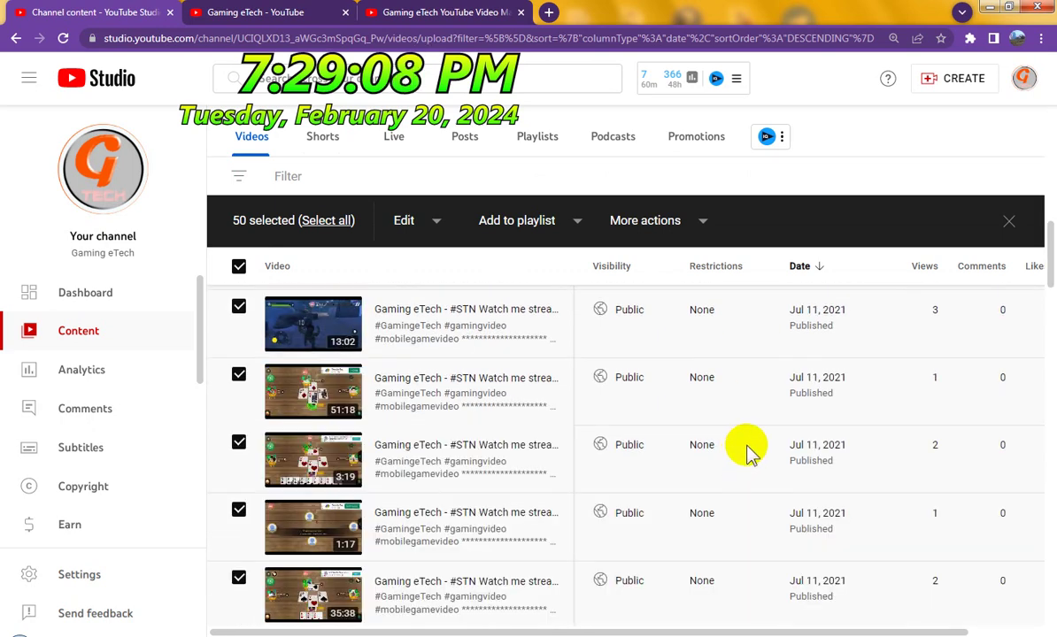
Go from videos 101–150 to the next page of the channel's video list and select all 50 videos on it.
{"action": "scroll", "coordinate": [748, 451], "scroll_direction": "down", "scroll_amount": 3}
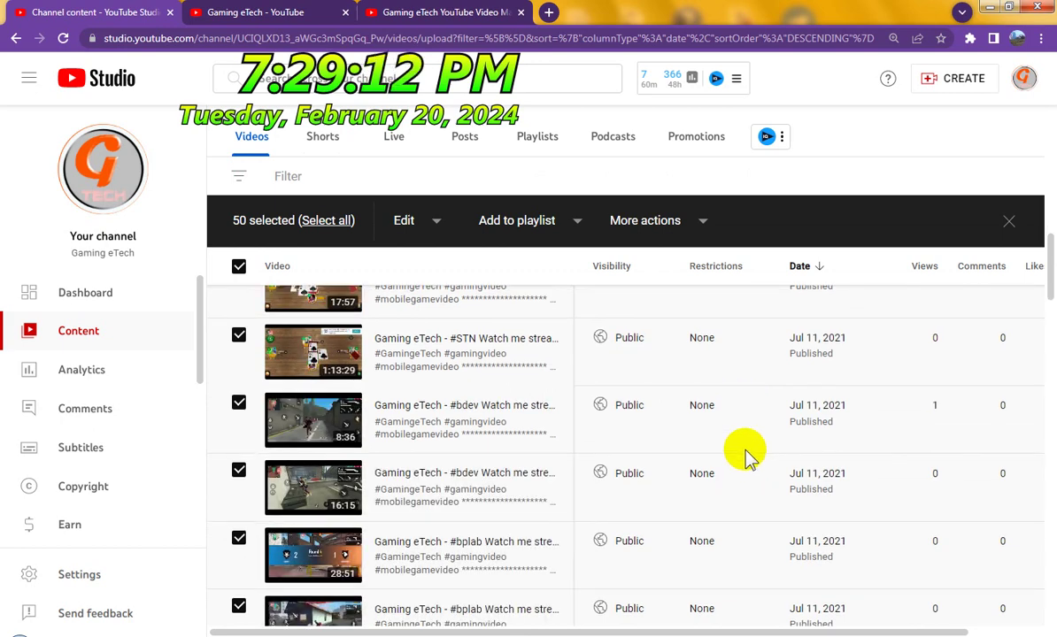
{"action": "scroll", "coordinate": [748, 456], "scroll_direction": "down", "scroll_amount": 3}
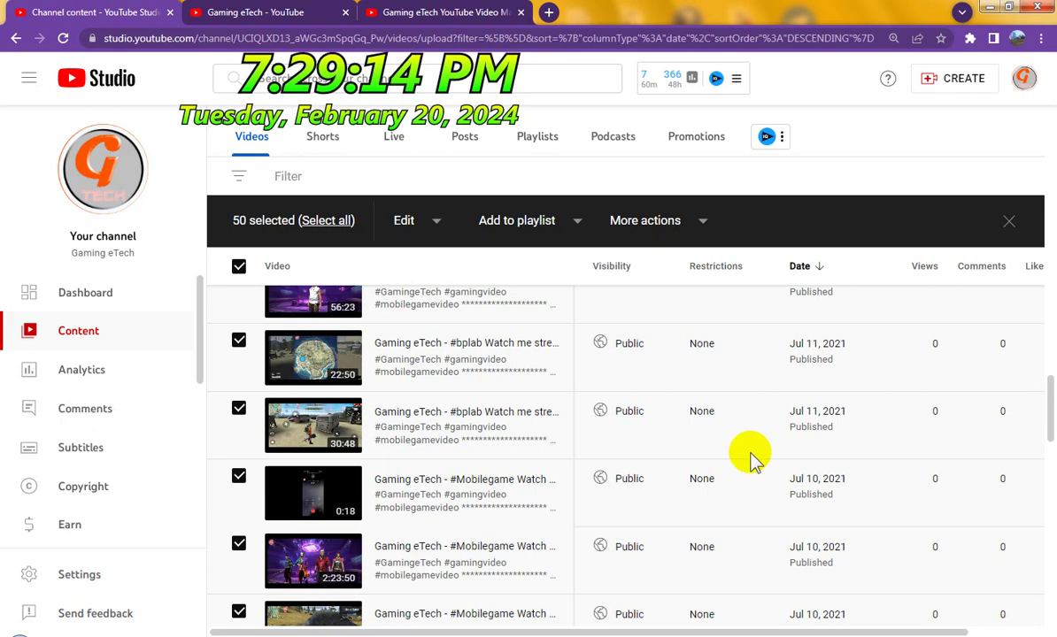
{"action": "scroll", "coordinate": [747, 453], "scroll_direction": "down", "scroll_amount": 5}
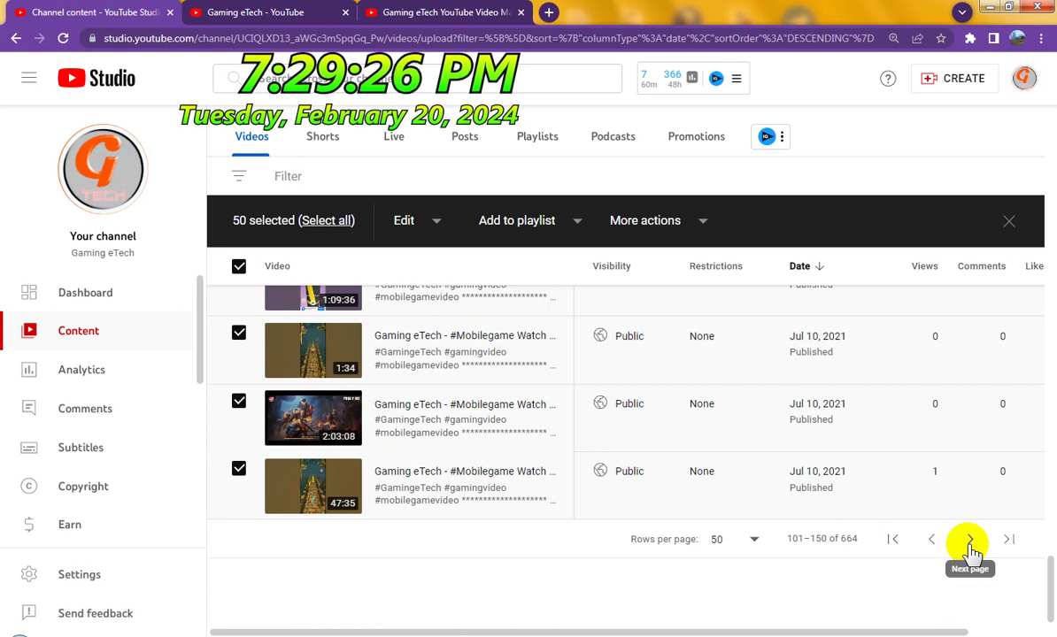
{"action": "left_click", "coordinate": [970, 541]}
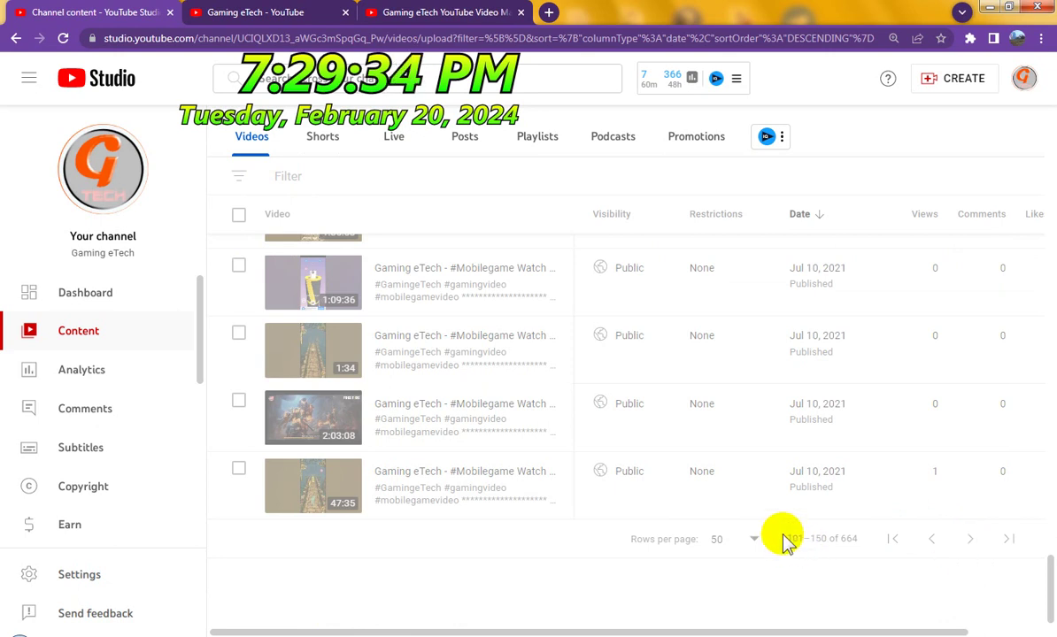
{"action": "scroll", "coordinate": [787, 540], "scroll_direction": "up", "scroll_amount": 15}
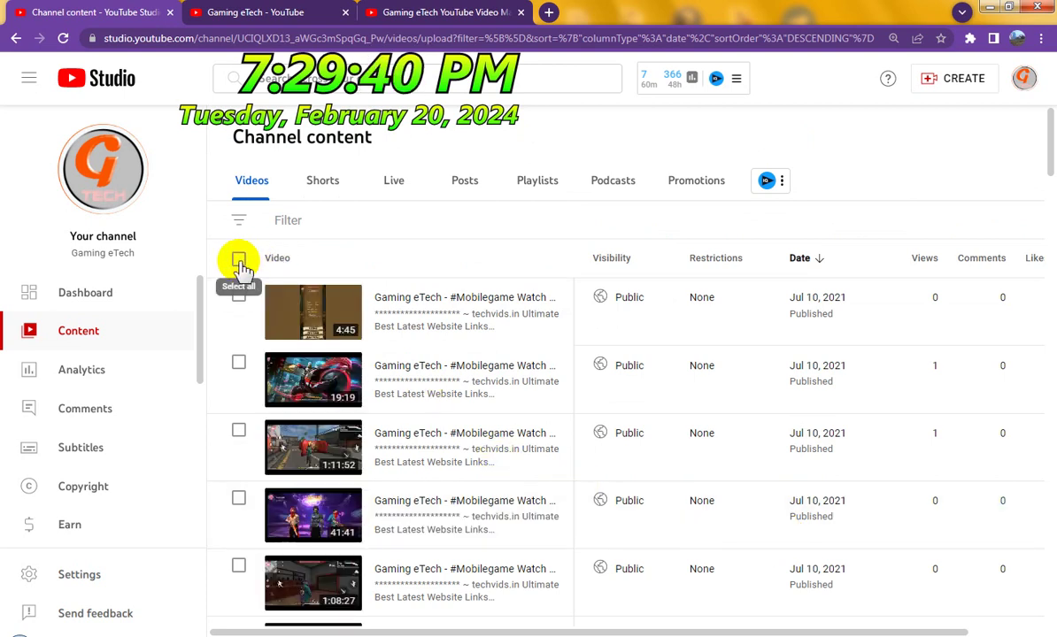
{"action": "left_click", "coordinate": [240, 263]}
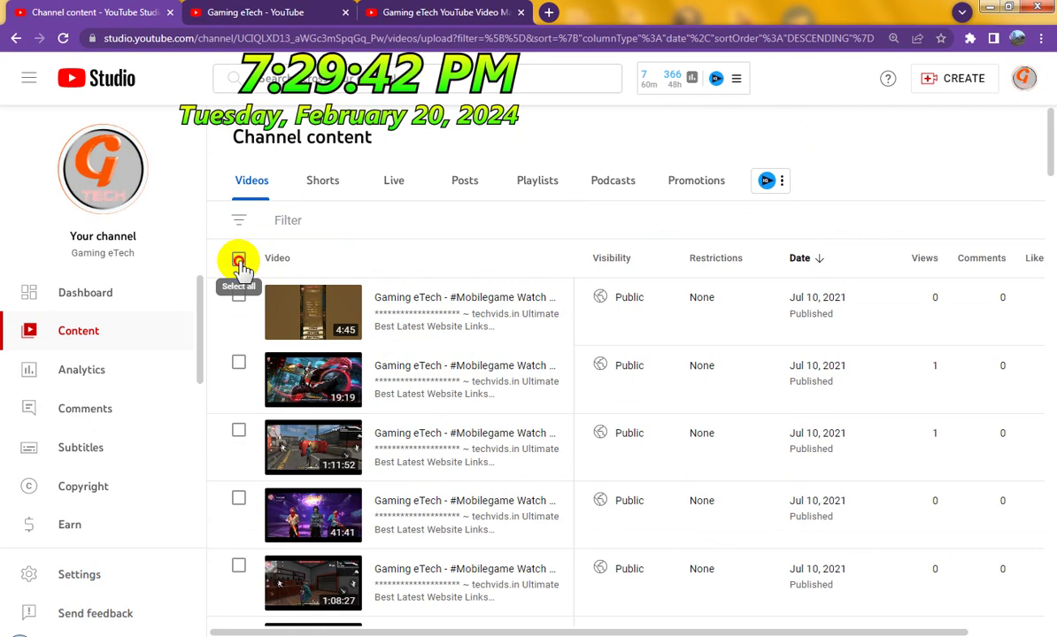
{"action": "left_click", "coordinate": [239, 261]}
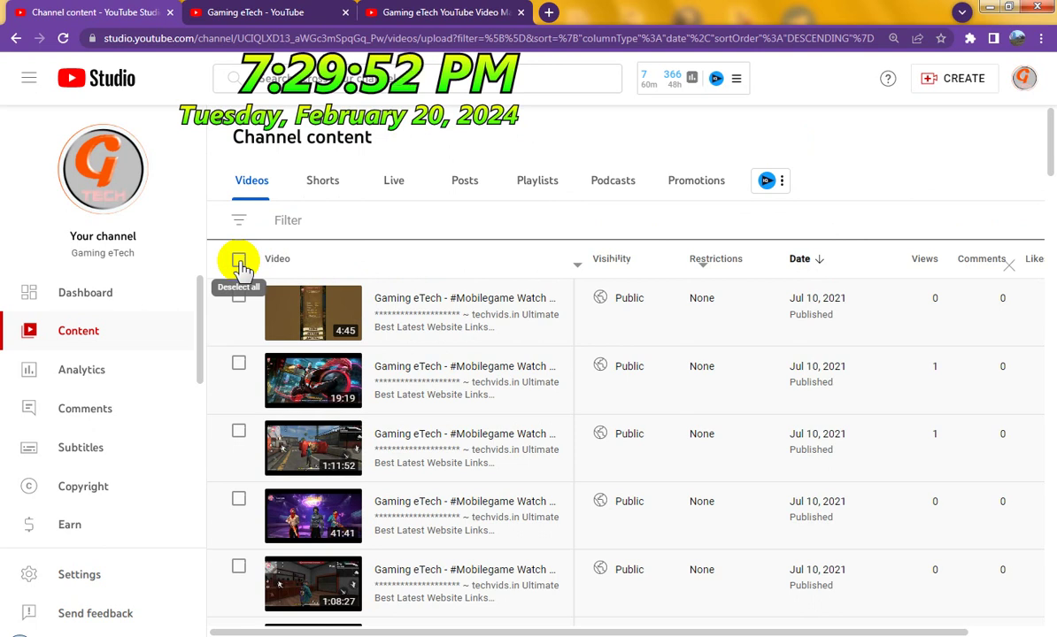
{"action": "left_click", "coordinate": [239, 262]}
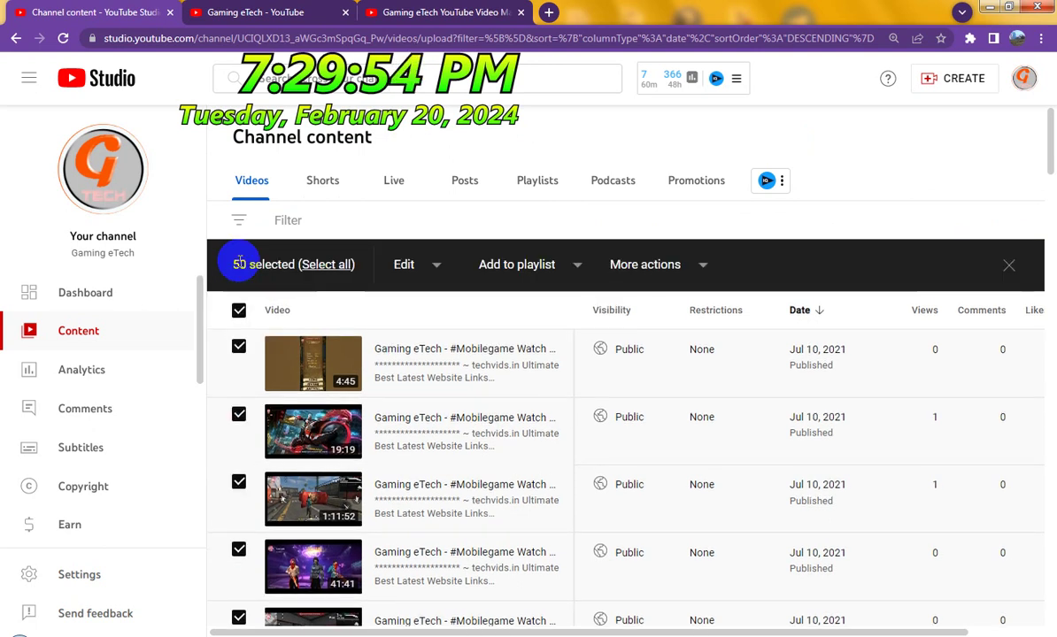
Add an insert-at-beginning description edit for the selected videos and paste #GamingeTech, #gamingvideo and #mobilegamevideo copied from the Notepad note.
{"action": "left_click", "coordinate": [439, 268]}
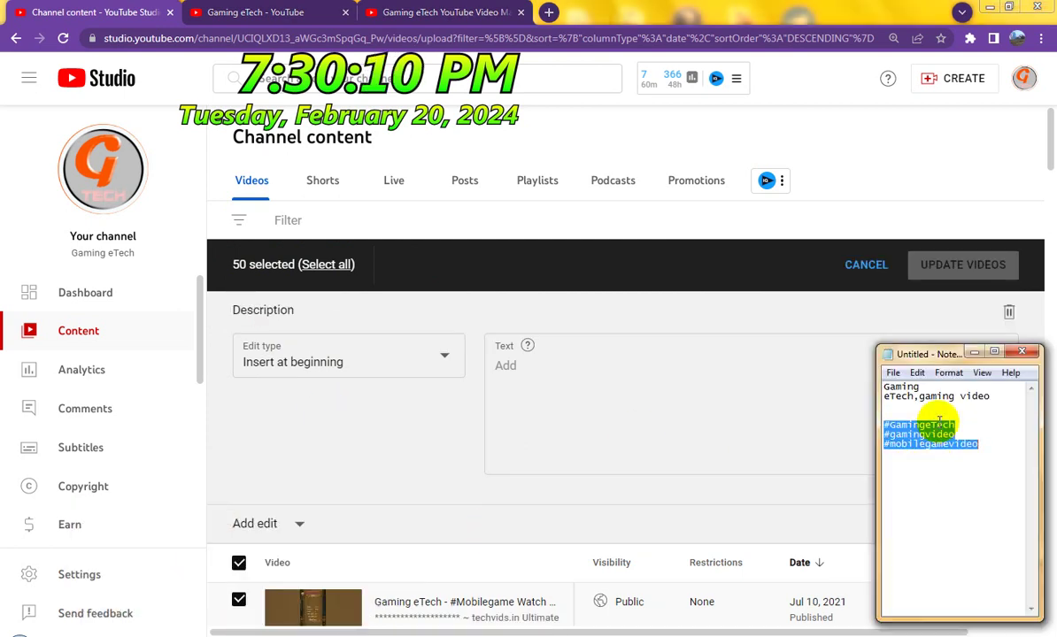
{"action": "right_click", "coordinate": [915, 437]}
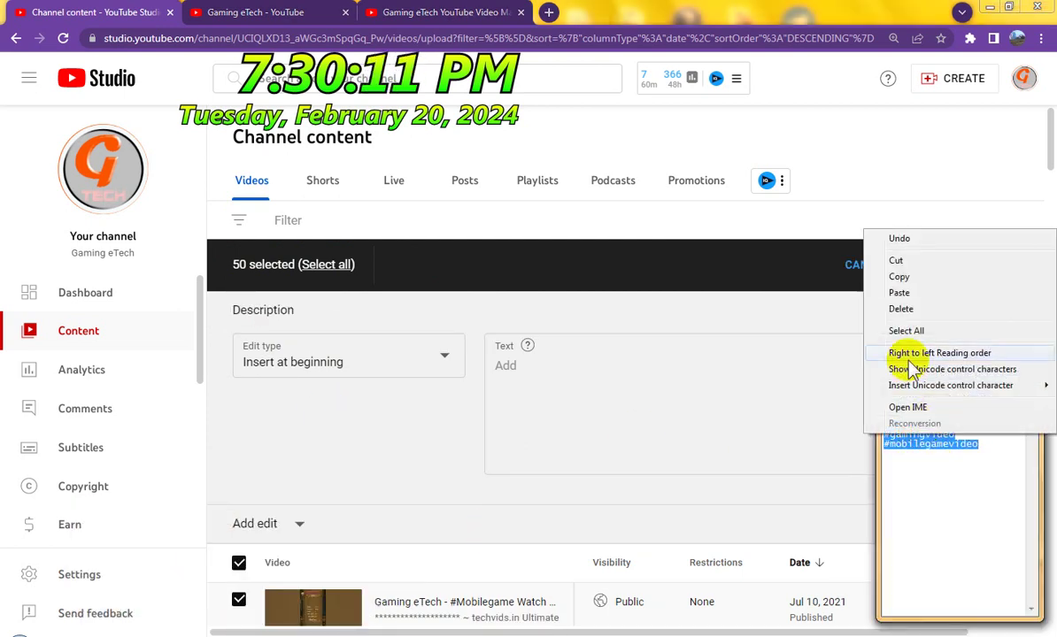
{"action": "left_click", "coordinate": [898, 277]}
{"action": "left_click", "coordinate": [579, 369]}
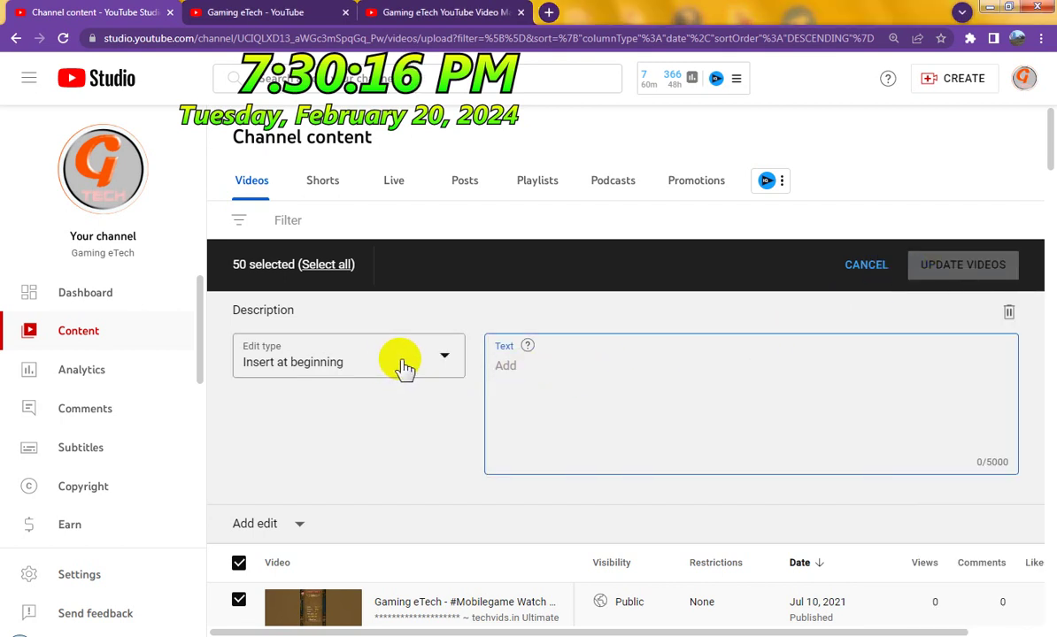
{"action": "right_click", "coordinate": [569, 377]}
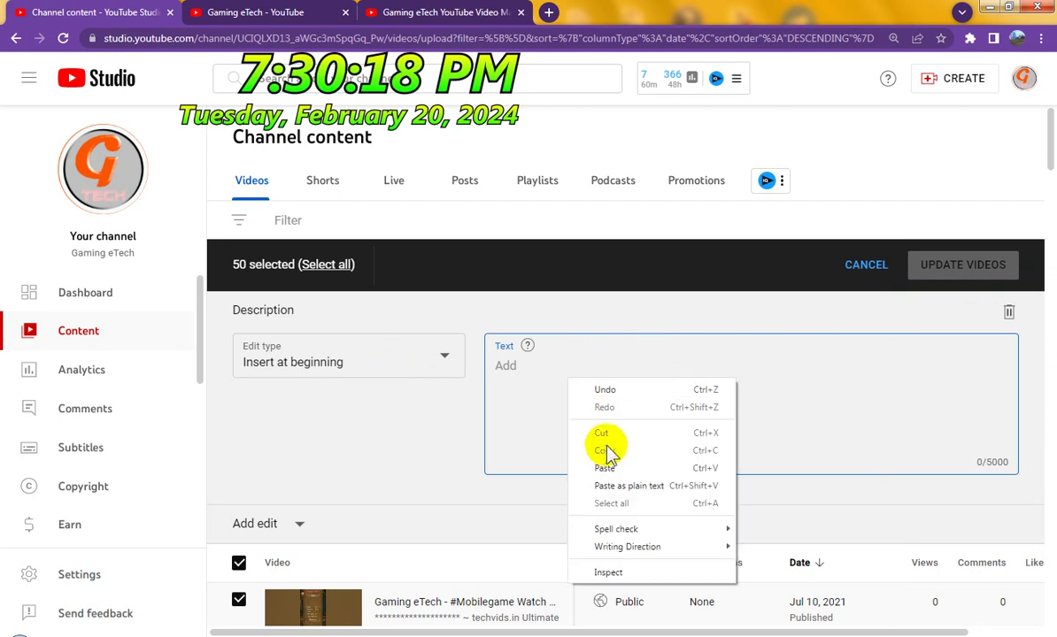
{"action": "left_click", "coordinate": [610, 468]}
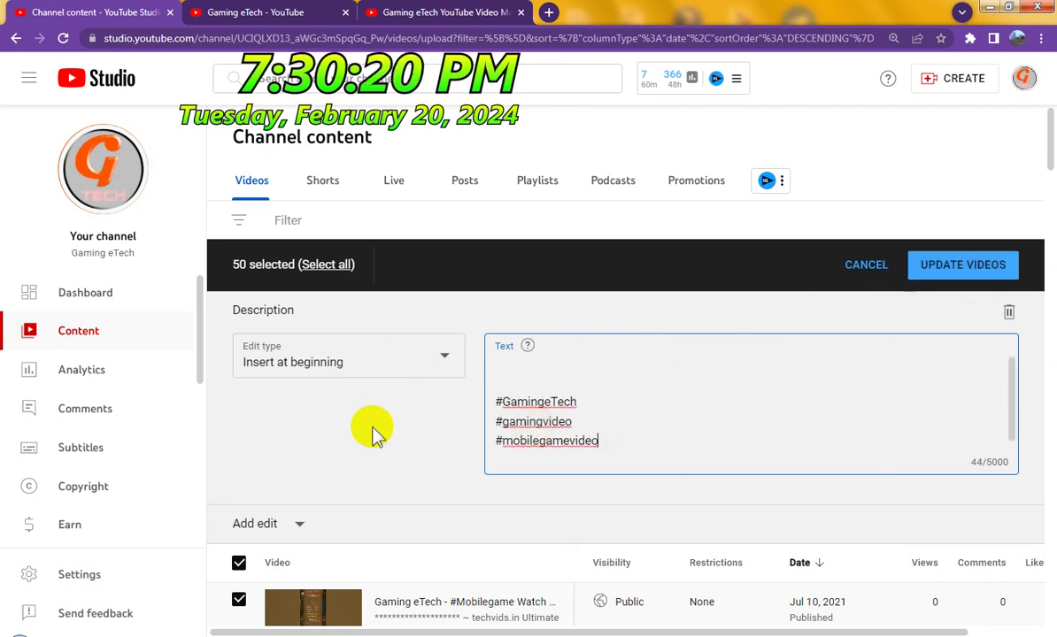
Copy "gaming etech, mobile gaming video" from the other Notepad note and paste it into a new tags edit in the bulk update.
{"action": "left_click", "coordinate": [326, 585]}
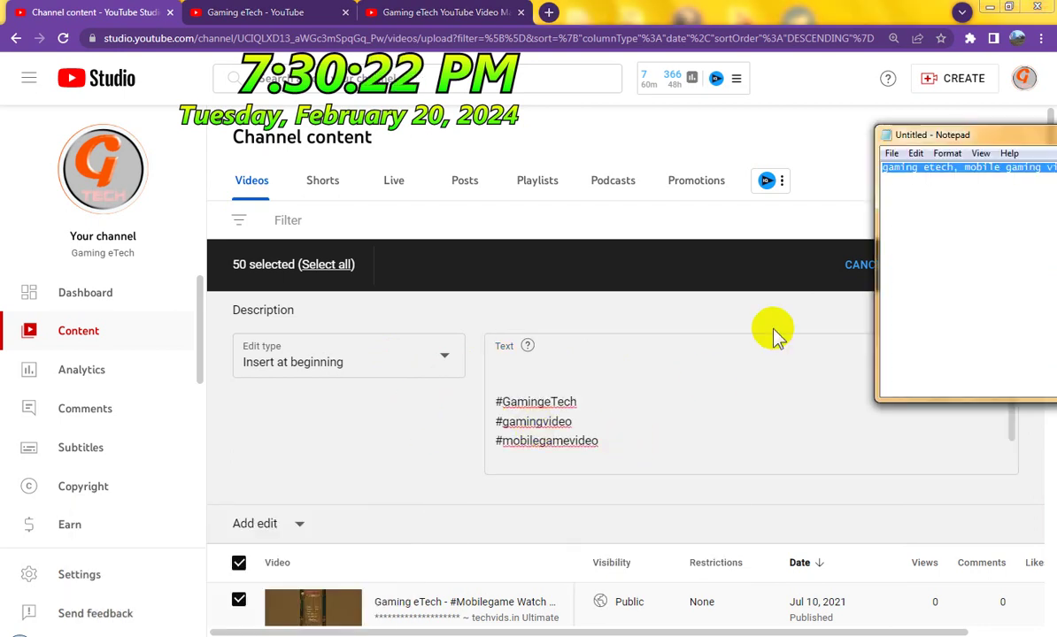
{"action": "right_click", "coordinate": [967, 173]}
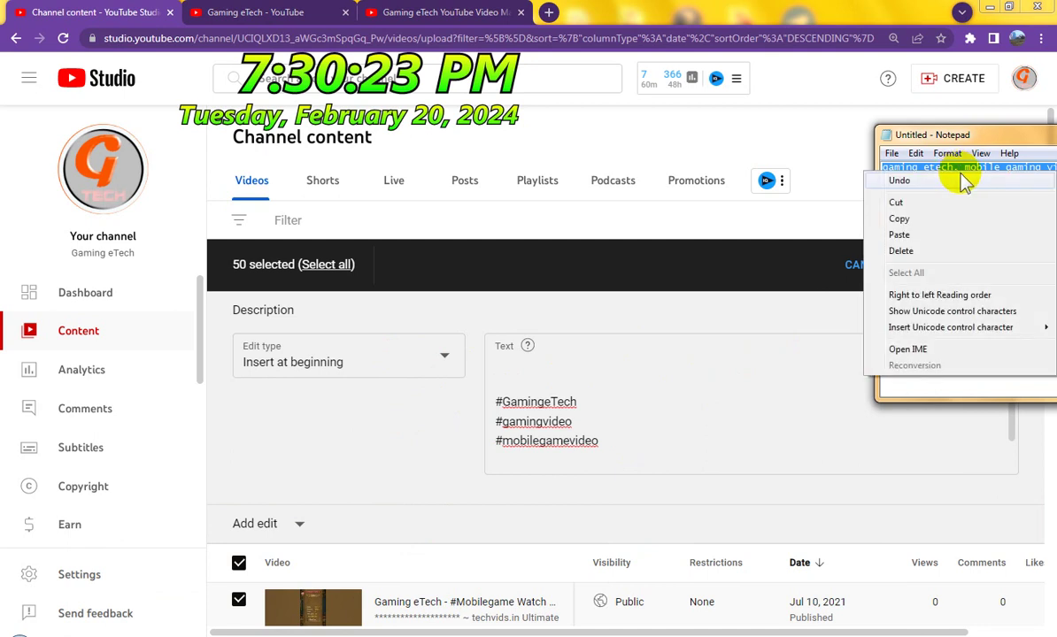
{"action": "left_click", "coordinate": [899, 219]}
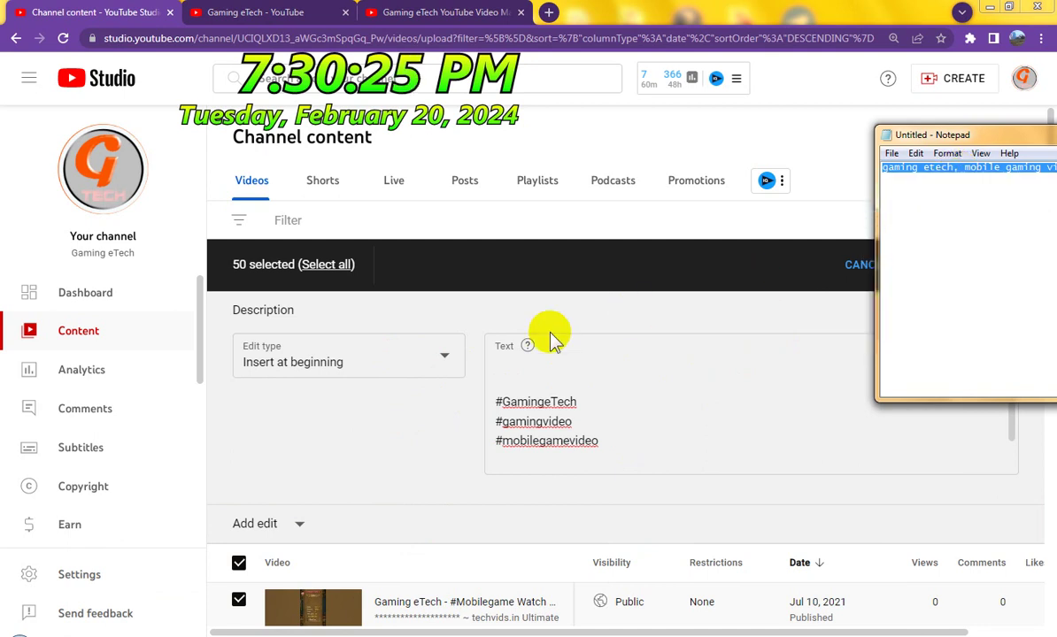
{"action": "left_click", "coordinate": [291, 529]}
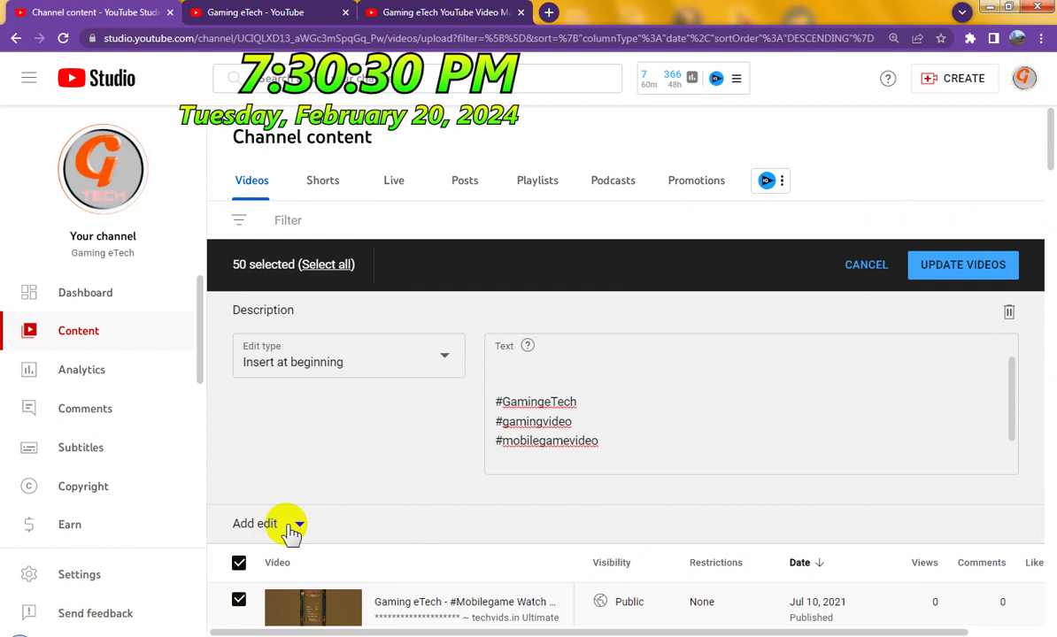
{"action": "left_click", "coordinate": [291, 525]}
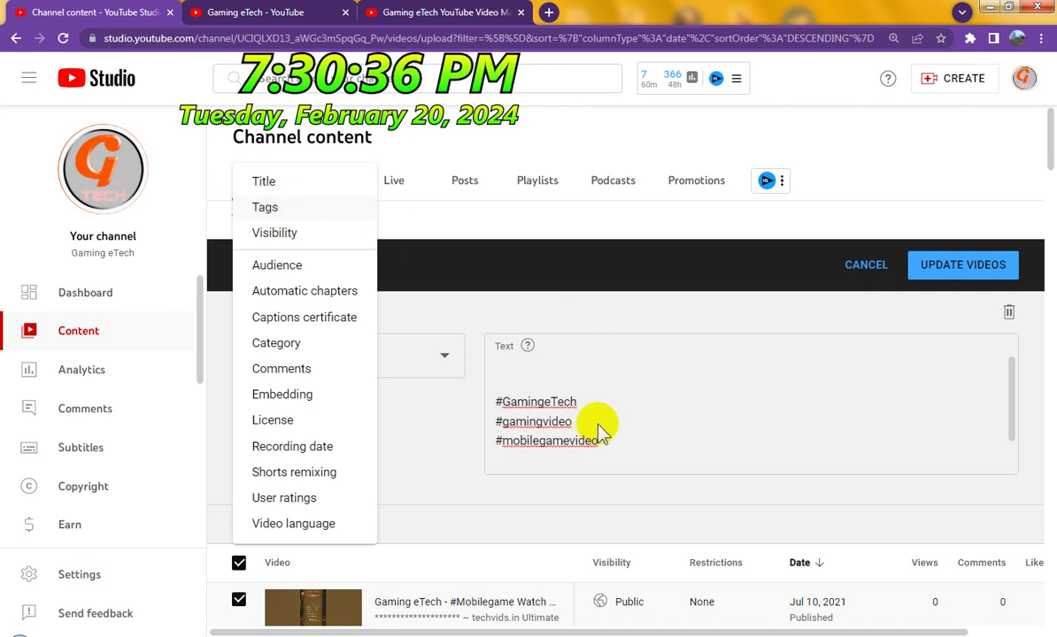
{"action": "key", "text": "Return"}
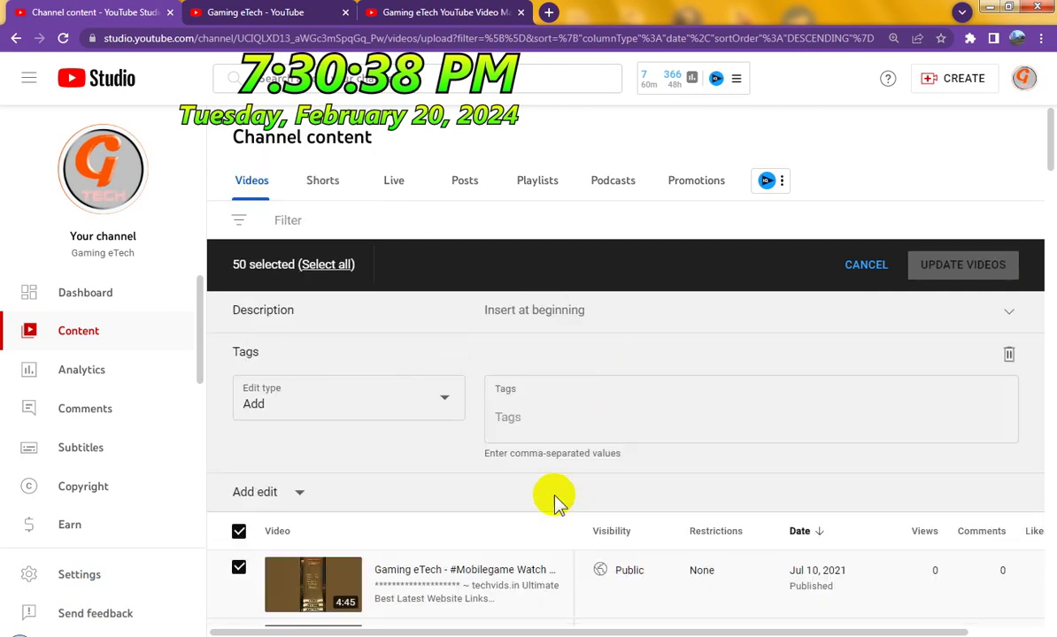
{"action": "left_click", "coordinate": [542, 422]}
{"action": "right_click", "coordinate": [542, 421]}
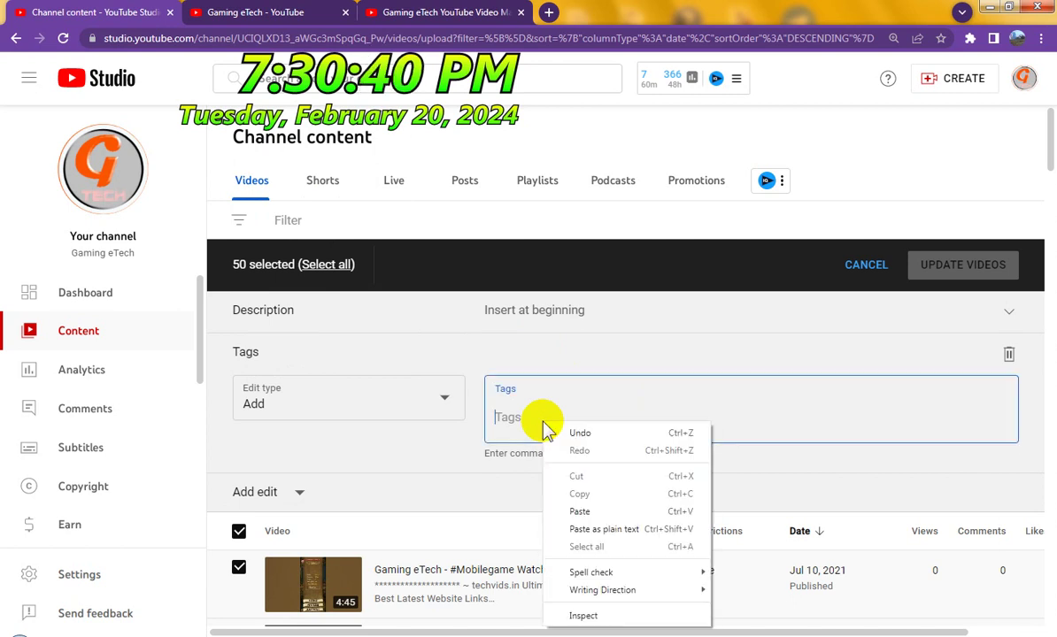
{"action": "left_click", "coordinate": [591, 507]}
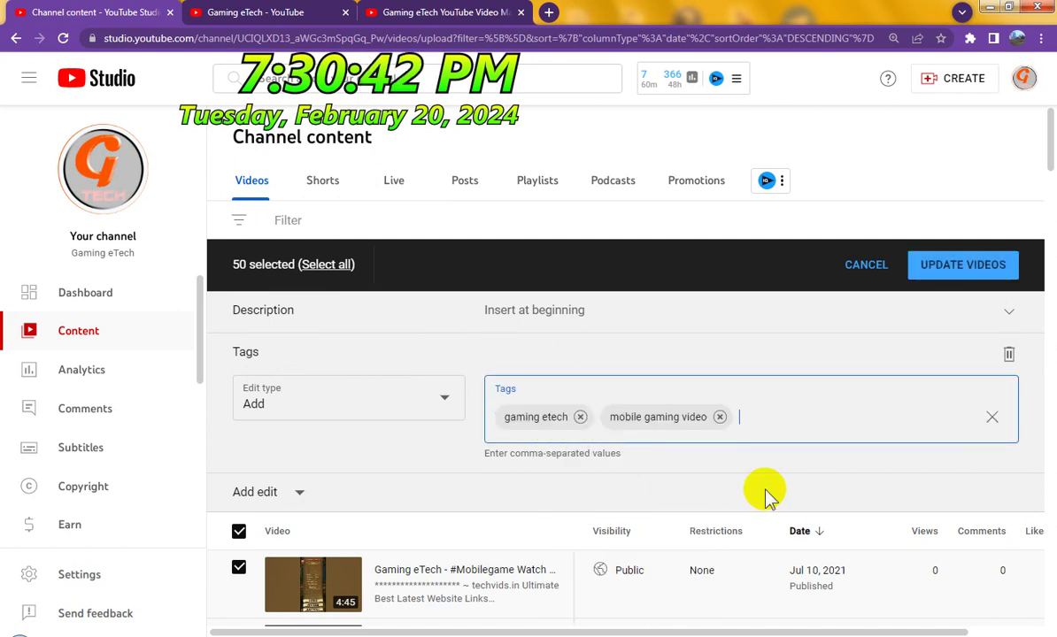
Update the 50 selected videos with the description and tag edits, acknowledge the implications, and check the list down to its end.
{"action": "left_click", "coordinate": [975, 266]}
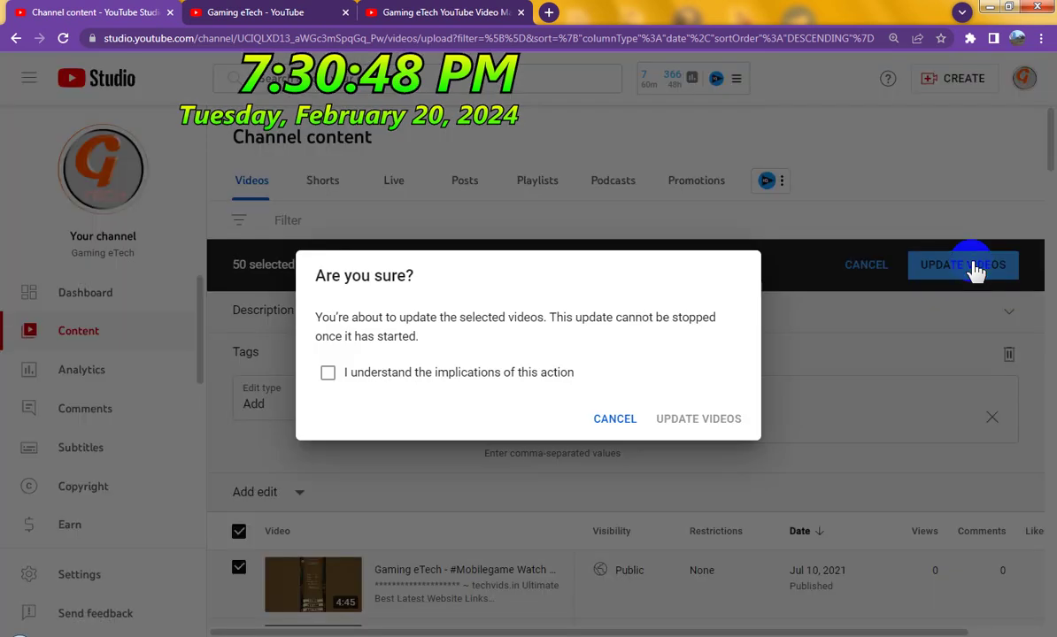
{"action": "left_click", "coordinate": [328, 373]}
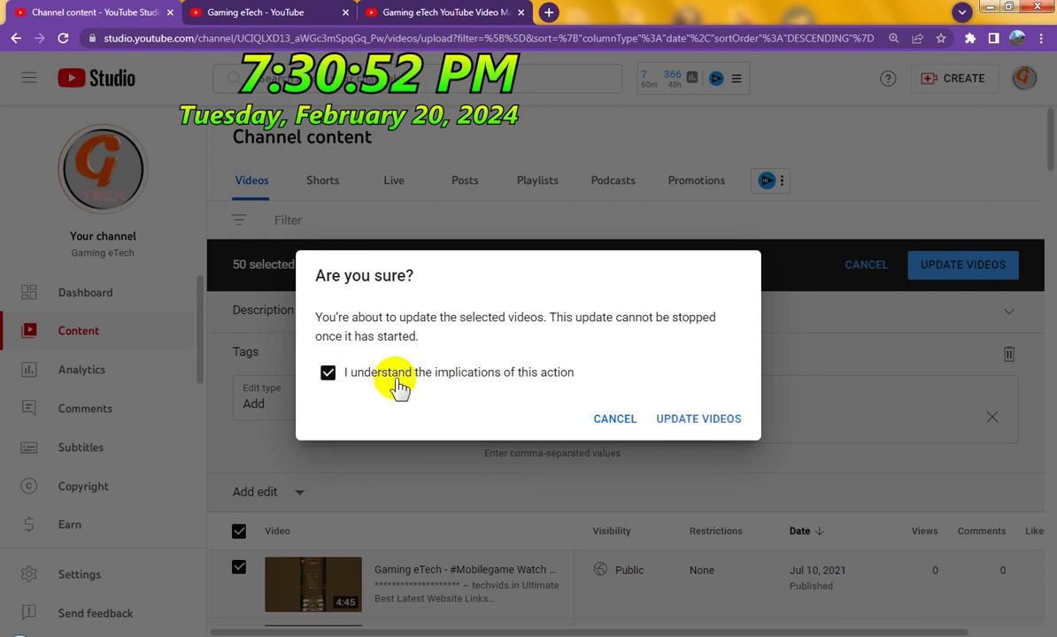
{"action": "left_click", "coordinate": [713, 424]}
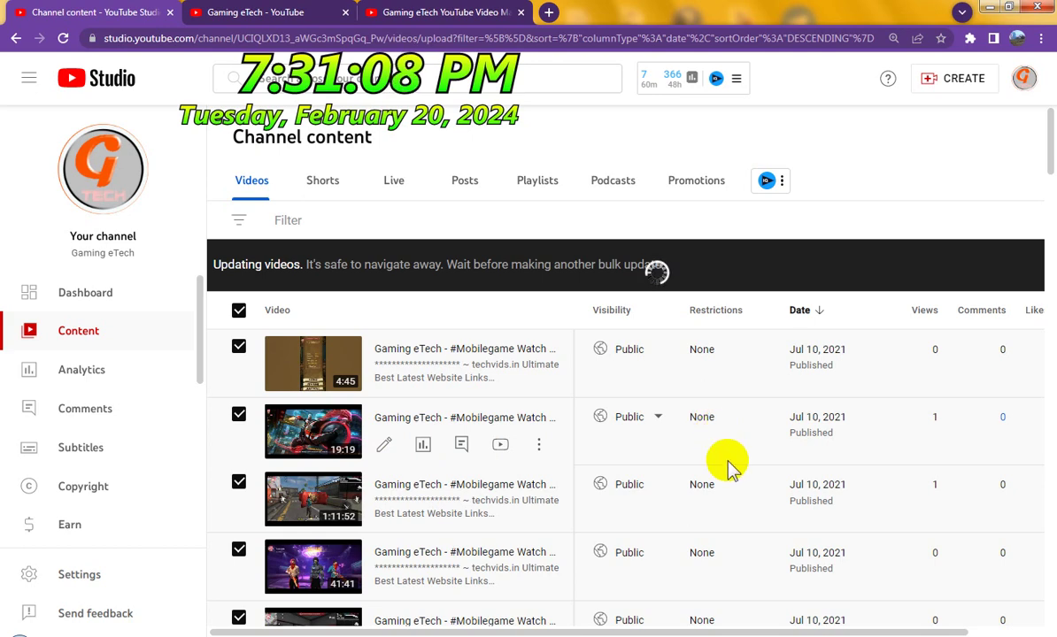
{"action": "scroll", "coordinate": [728, 467], "scroll_direction": "down", "scroll_amount": 5}
{"action": "scroll", "coordinate": [728, 467], "scroll_direction": "down", "scroll_amount": 10}
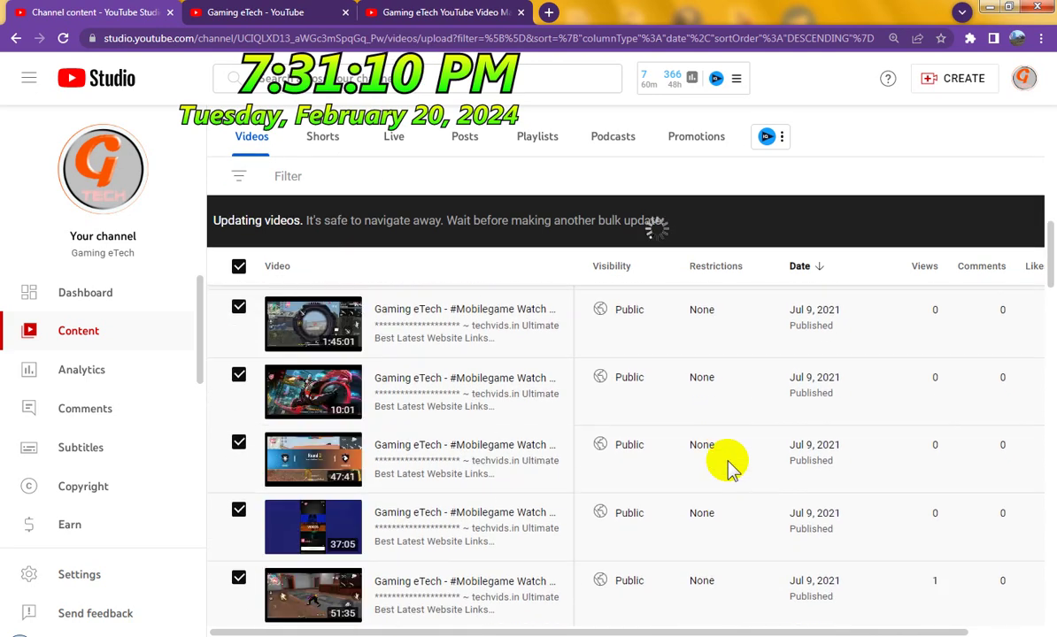
{"action": "scroll", "coordinate": [728, 466], "scroll_direction": "down", "scroll_amount": 6}
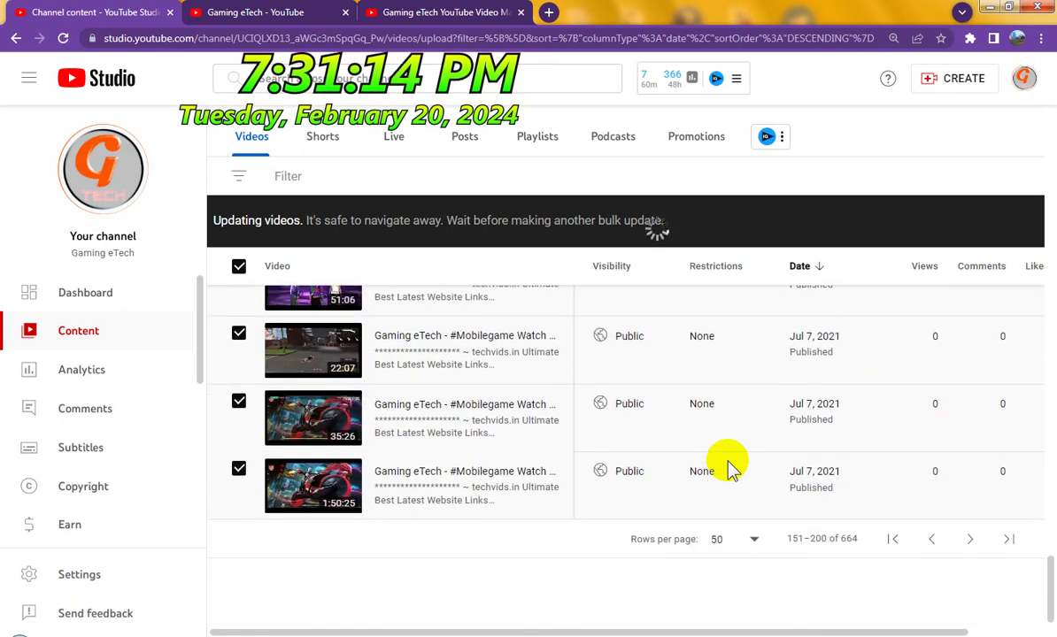
{"action": "mouse_move", "coordinate": [728, 466]}
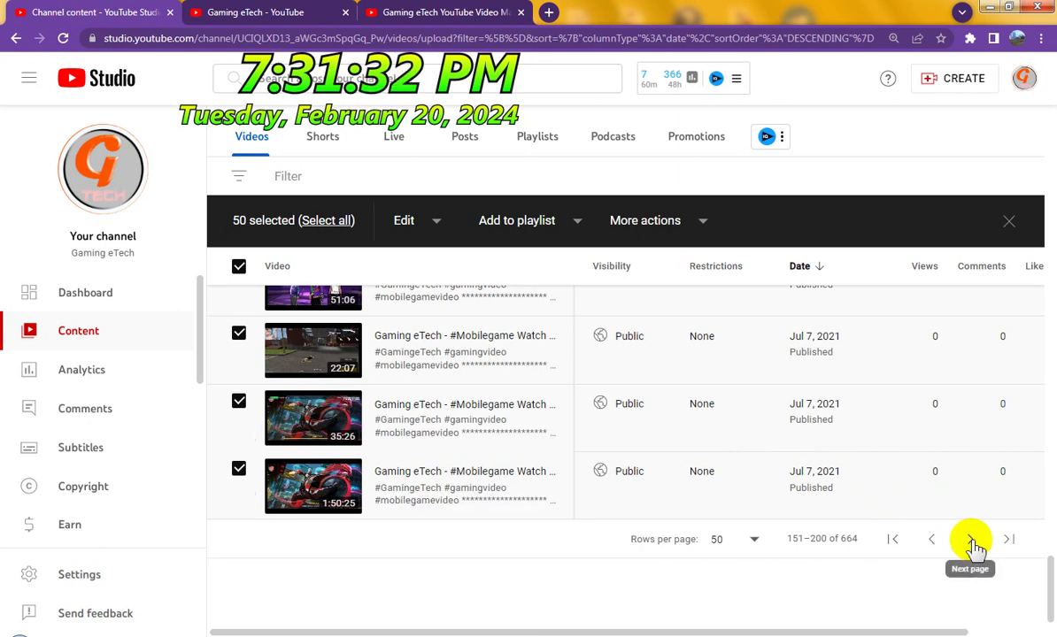
Advance from videos 151–200 to the following page and select all of its 50 videos.
{"action": "left_click", "coordinate": [973, 546]}
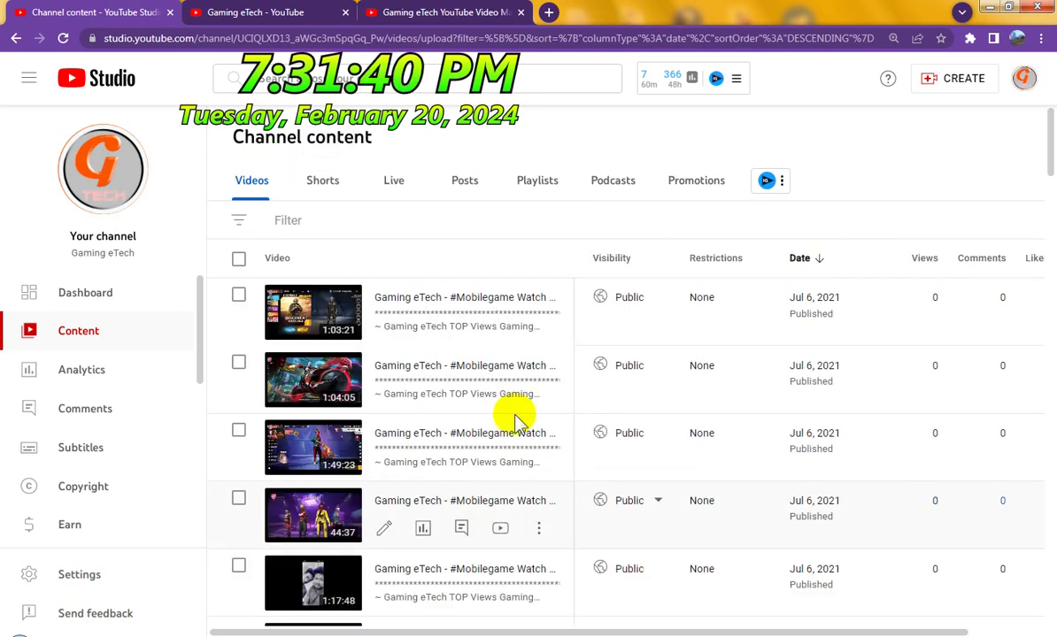
{"action": "left_click", "coordinate": [239, 260]}
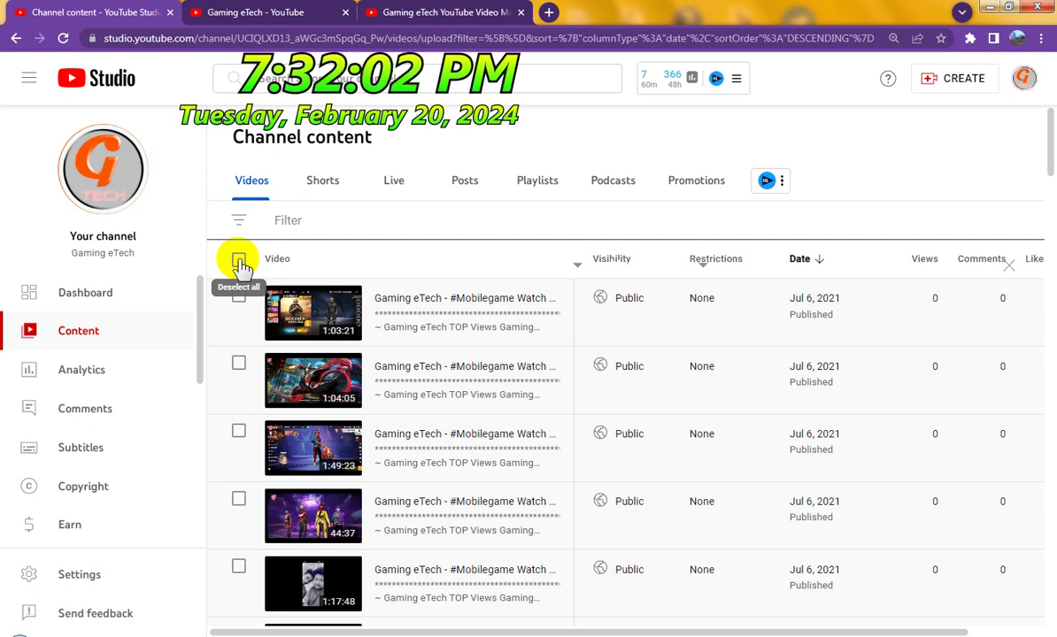
{"action": "left_click", "coordinate": [239, 261]}
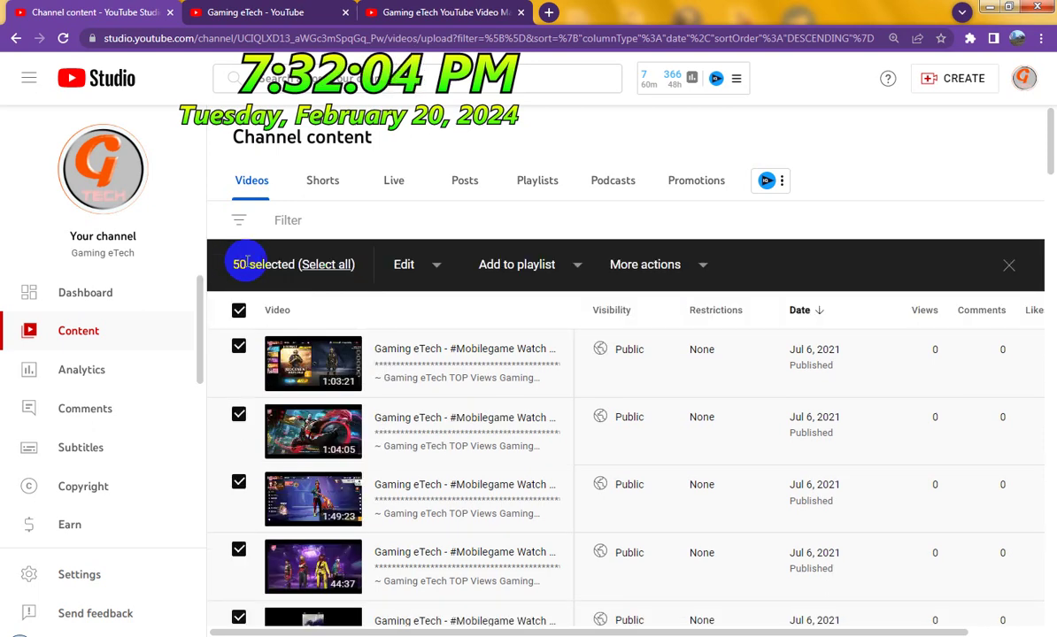
Start a bulk description edit for this page's videos and insert the Notepad hashtags #GamingeTech, #gamingvideo and #mobilegamevideo at the beginning.
{"action": "left_click", "coordinate": [437, 268]}
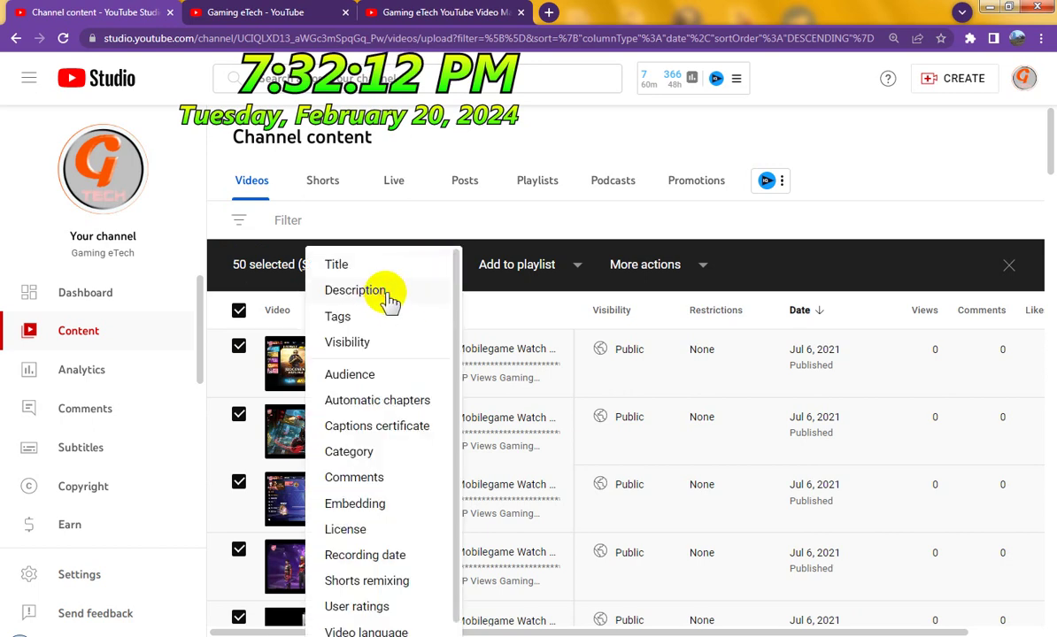
{"action": "left_click", "coordinate": [440, 292]}
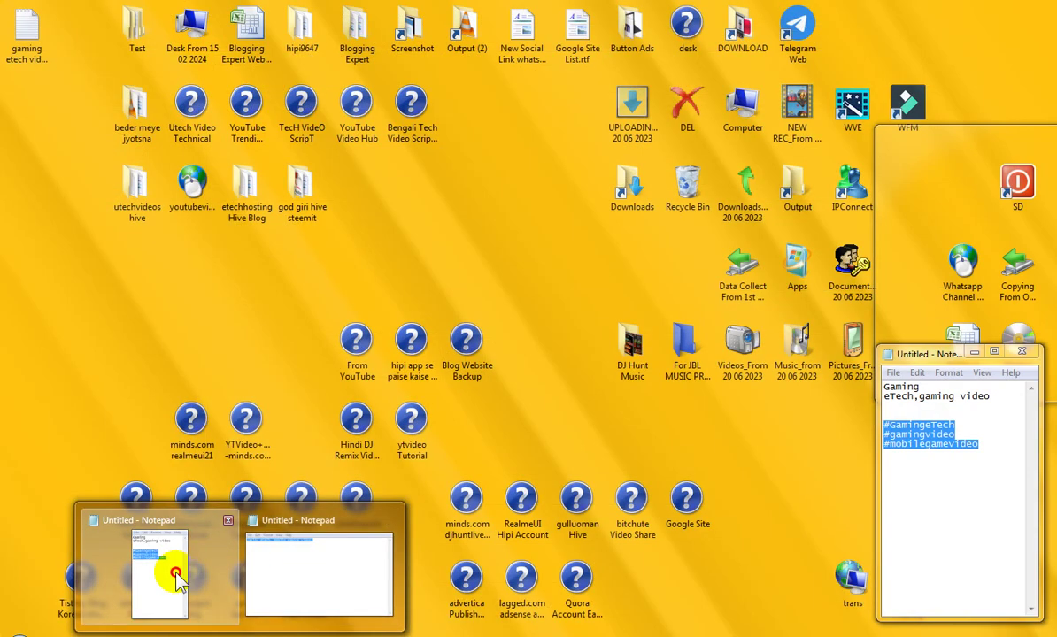
{"action": "left_click", "coordinate": [165, 573]}
{"action": "right_click", "coordinate": [920, 444]}
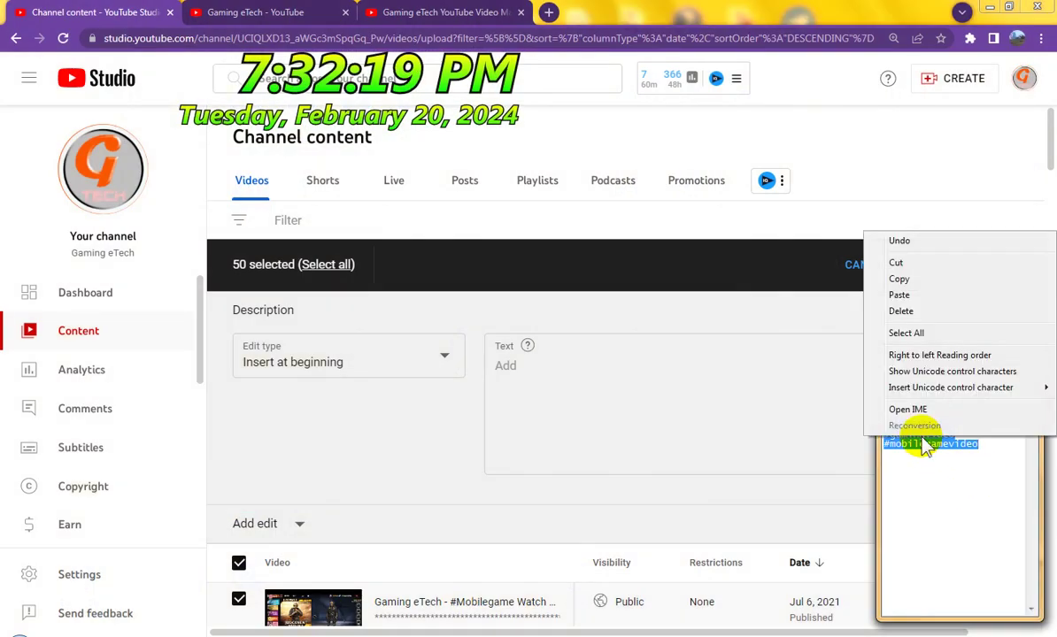
{"action": "left_click", "coordinate": [921, 279]}
{"action": "left_click", "coordinate": [632, 401]}
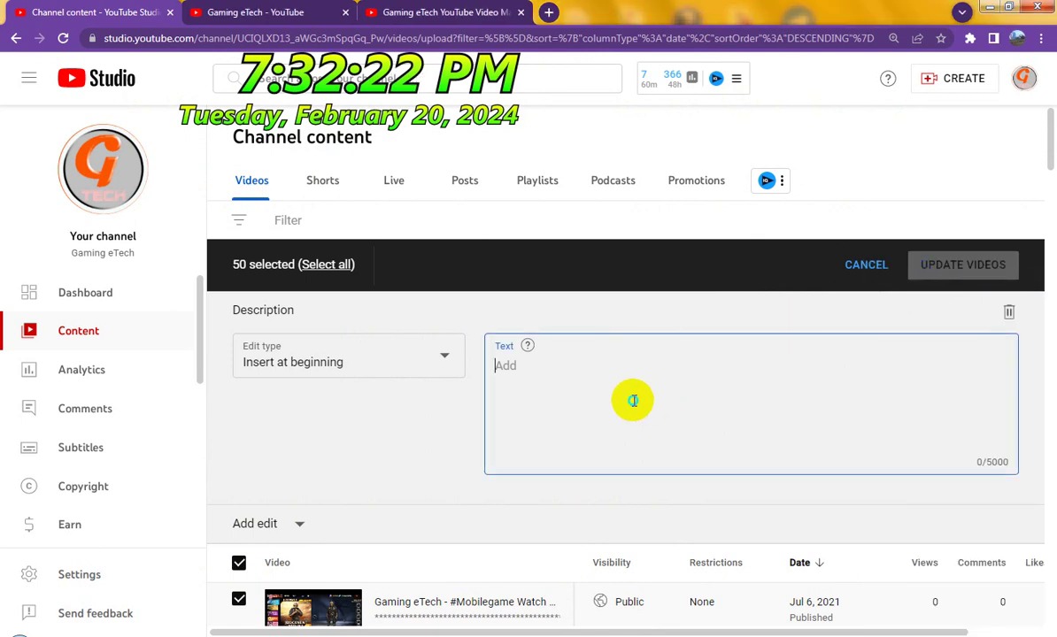
{"action": "right_click", "coordinate": [633, 402]}
{"action": "left_click", "coordinate": [672, 490]}
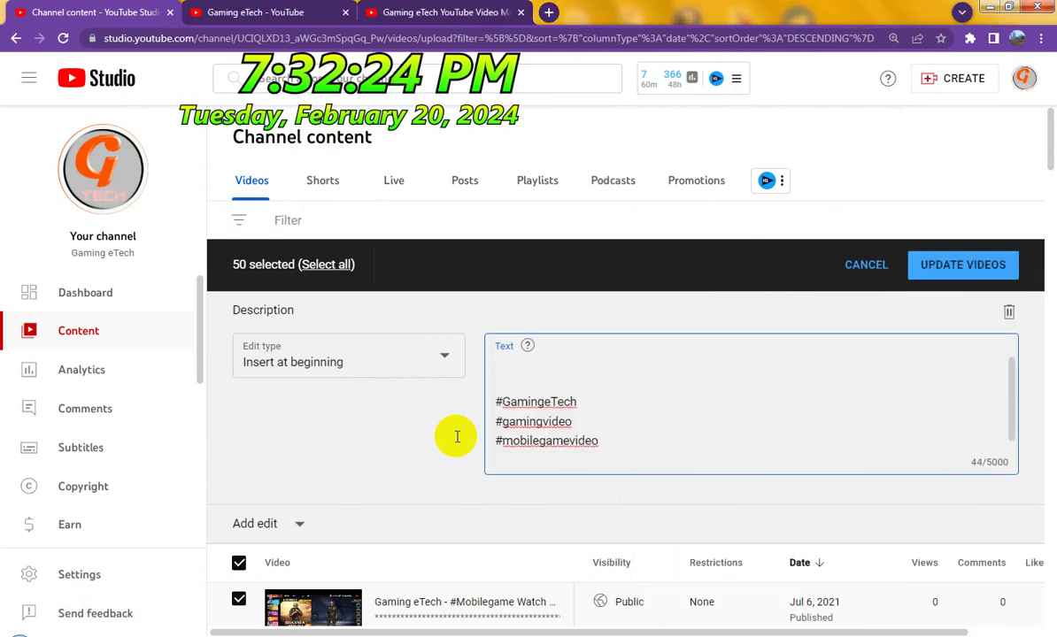
Copy "gaming etech, mobile gaming video" from the Notepad tag note and paste it into a new tags edit alongside the description edit.
{"action": "left_click", "coordinate": [318, 610]}
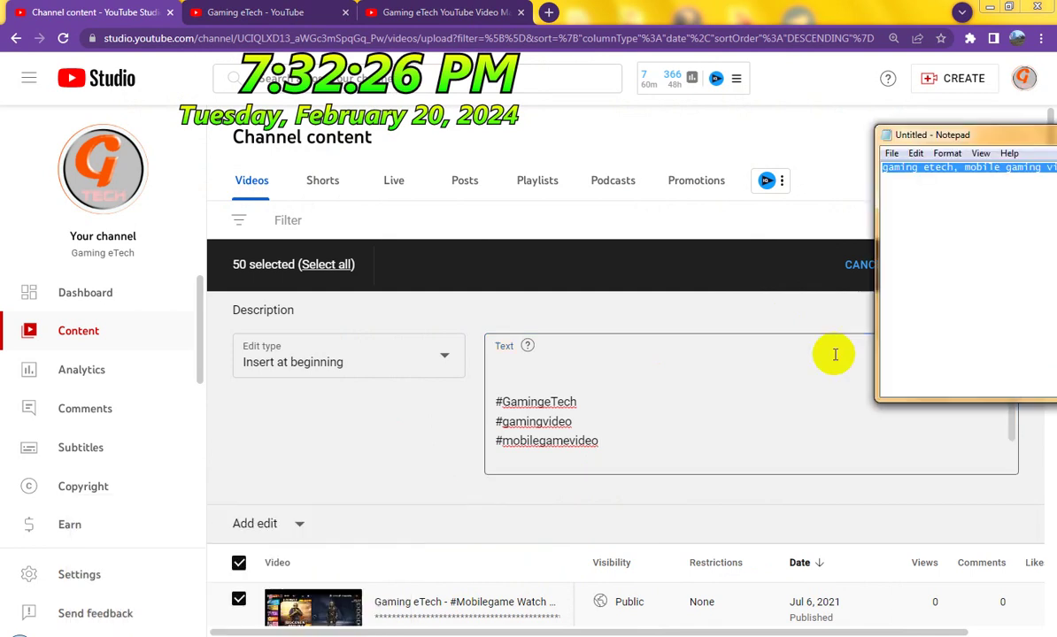
{"action": "right_click", "coordinate": [867, 168]}
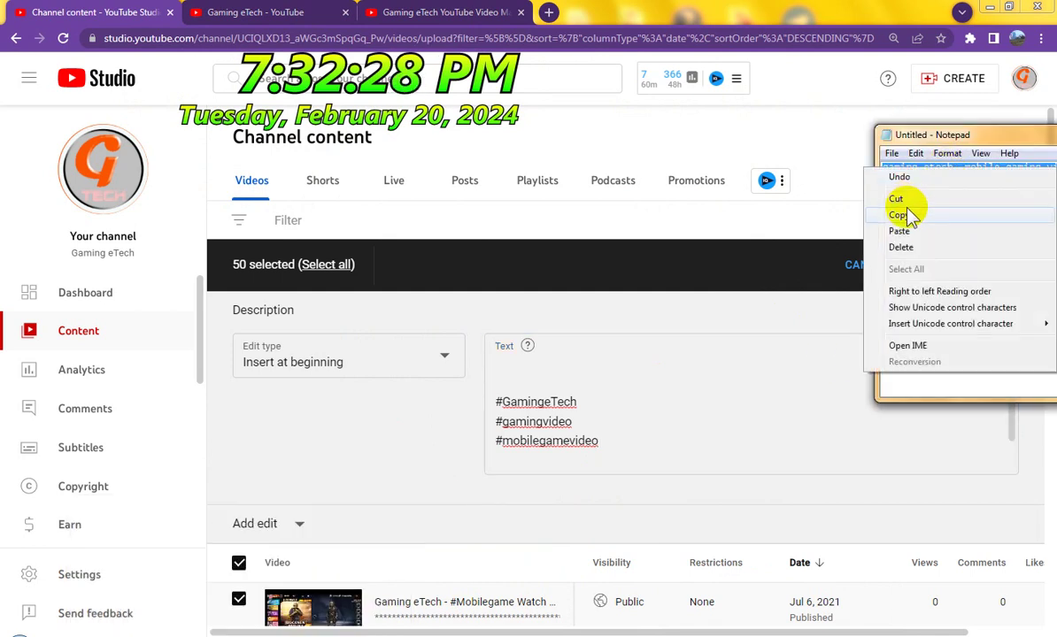
{"action": "left_click", "coordinate": [901, 215]}
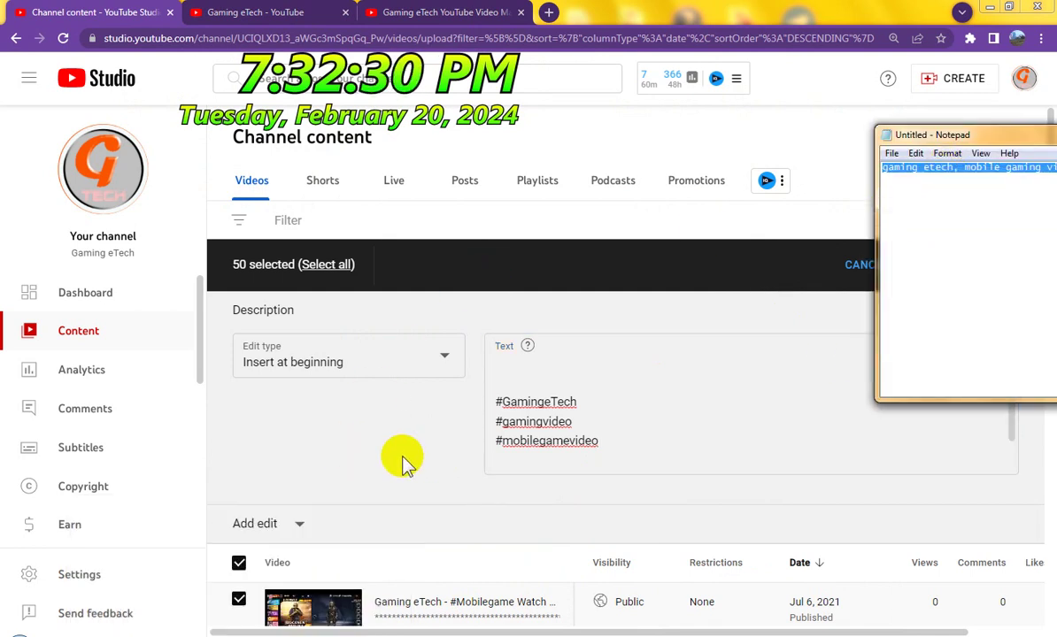
{"action": "left_click", "coordinate": [277, 528]}
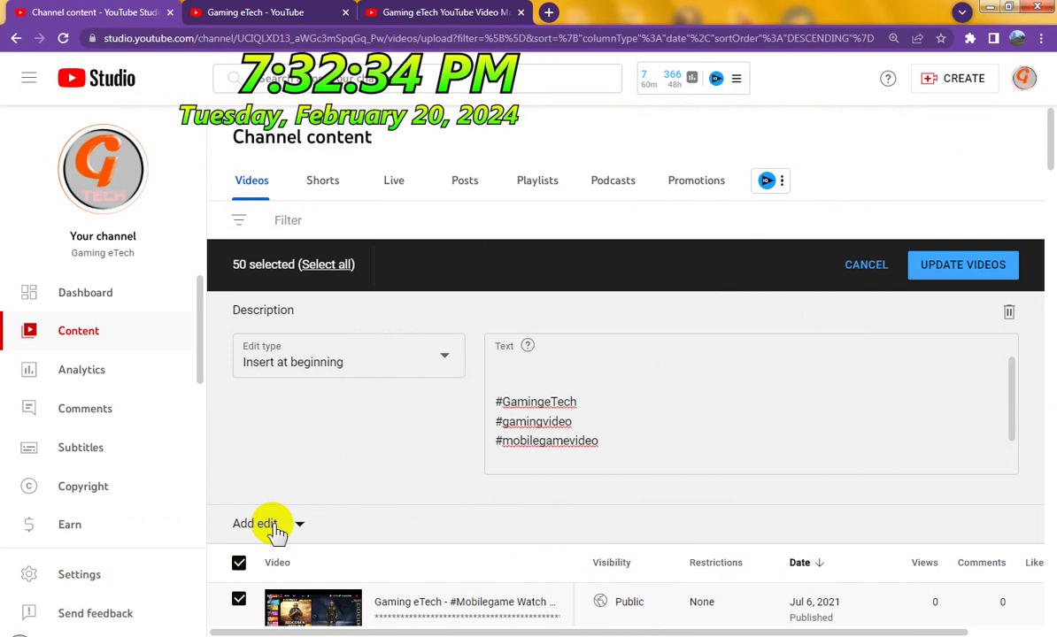
{"action": "left_click", "coordinate": [277, 528]}
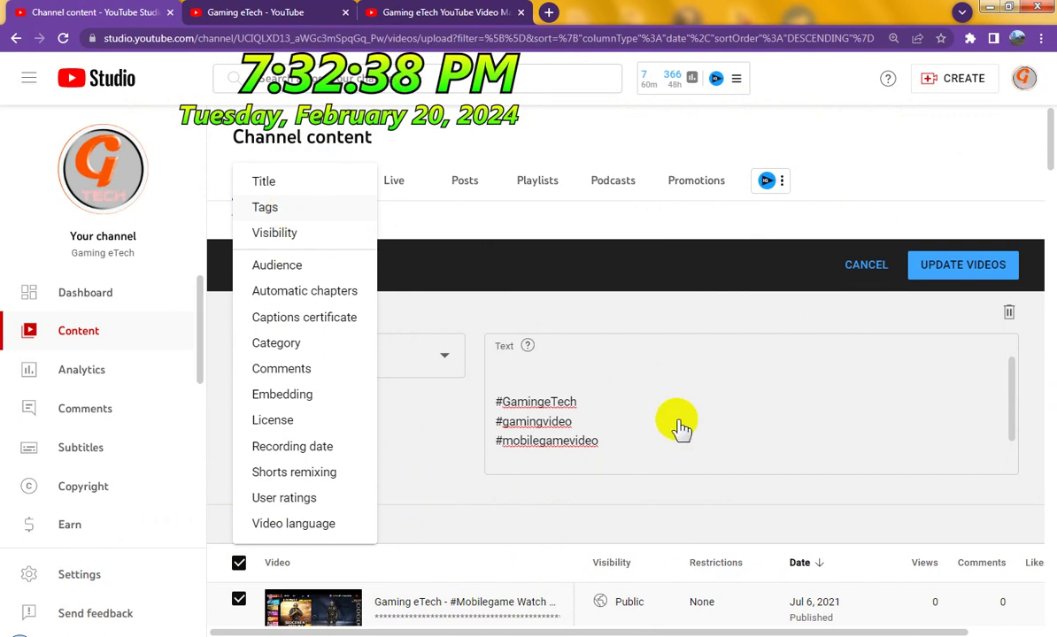
{"action": "key", "text": "Return"}
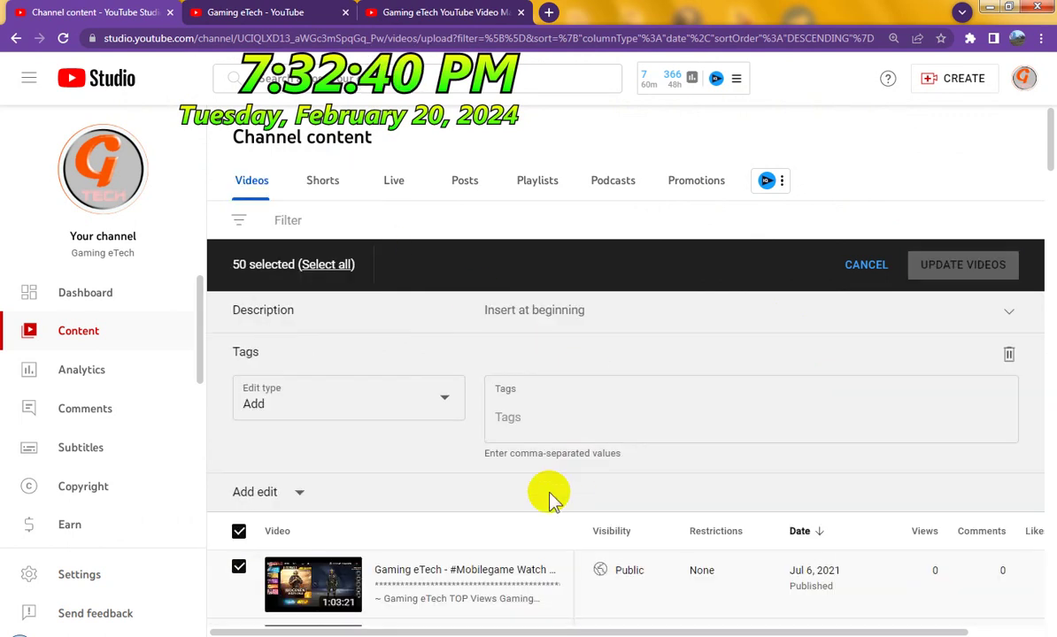
{"action": "left_click", "coordinate": [560, 419]}
{"action": "right_click", "coordinate": [559, 418]}
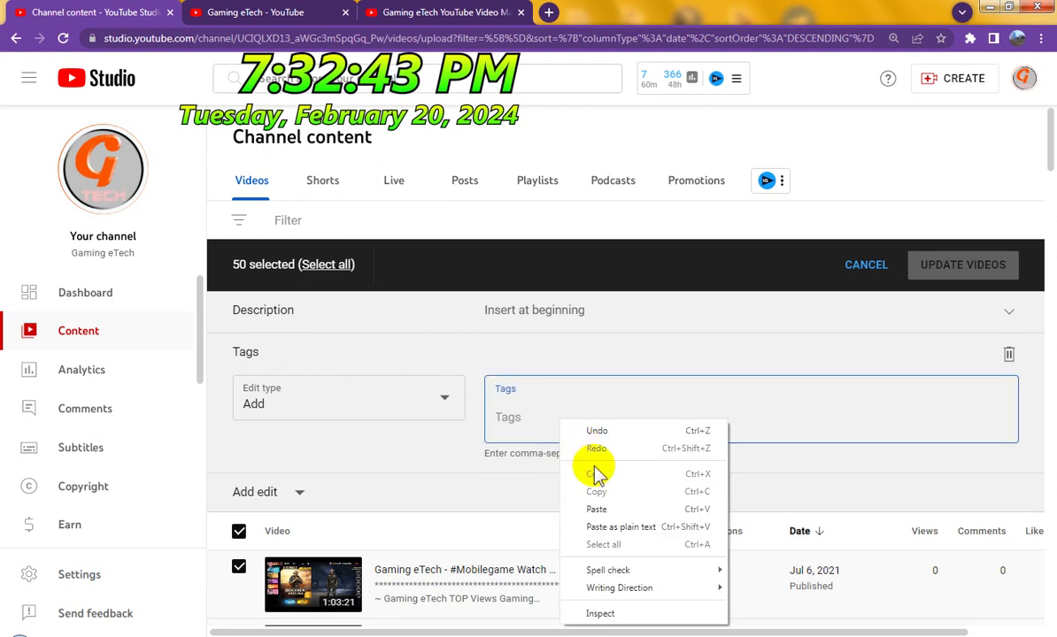
{"action": "left_click", "coordinate": [619, 510]}
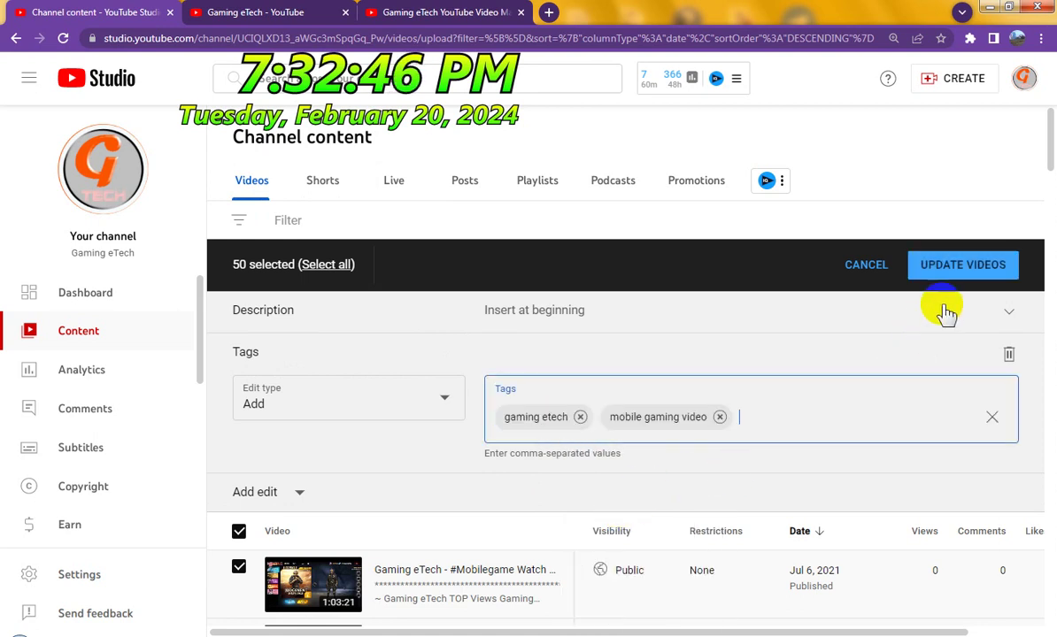
Apply the description and tag edits to the 50 selected videos, acknowledging the implications of the update.
{"action": "left_click", "coordinate": [964, 276]}
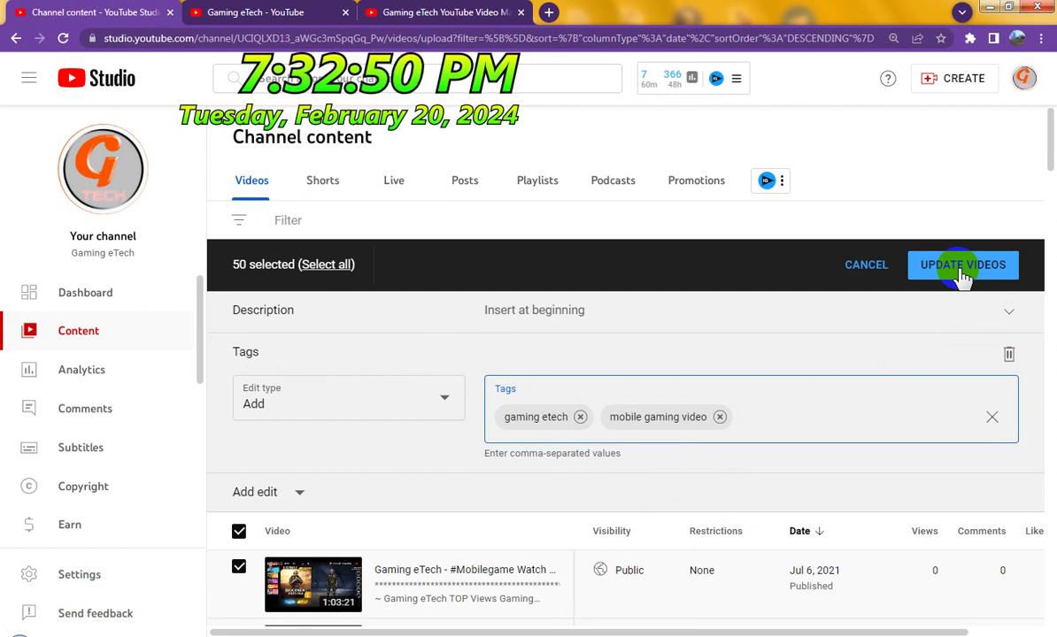
{"action": "left_click", "coordinate": [964, 271]}
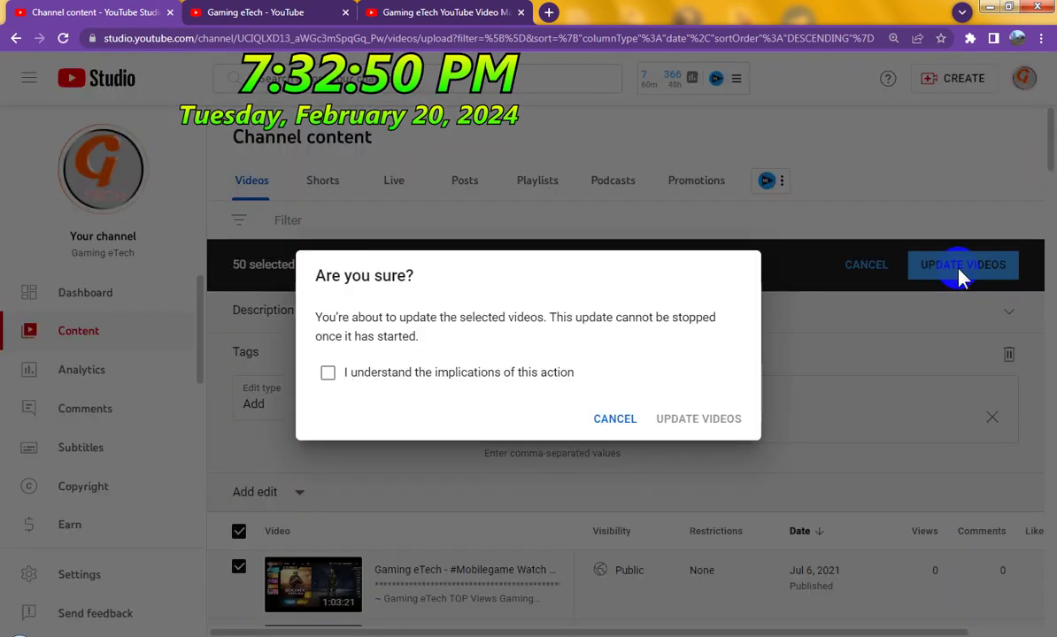
{"action": "left_click", "coordinate": [329, 374]}
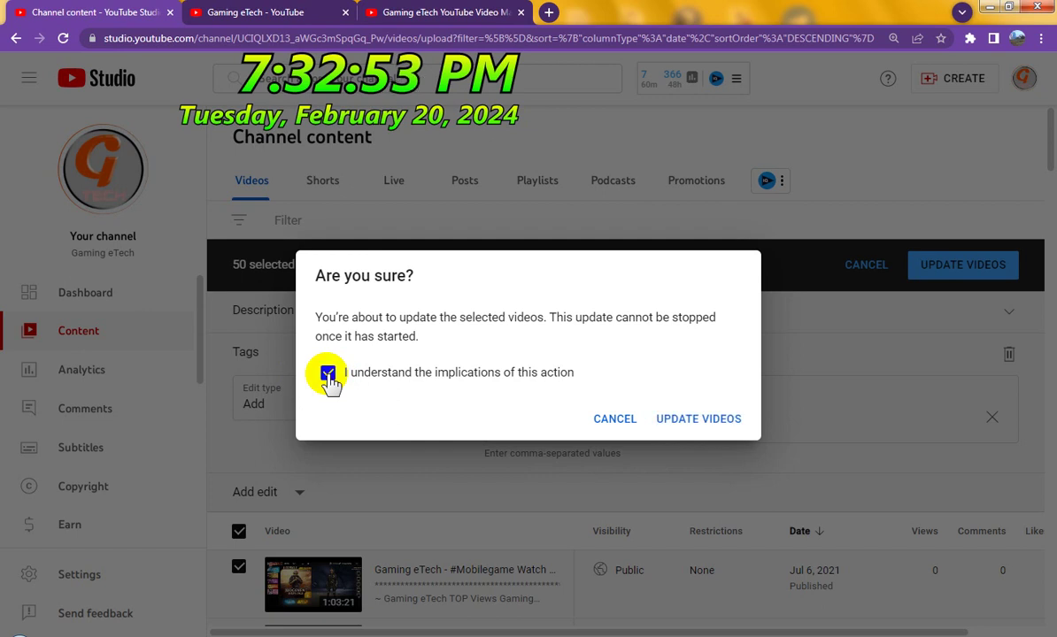
{"action": "left_click", "coordinate": [731, 421]}
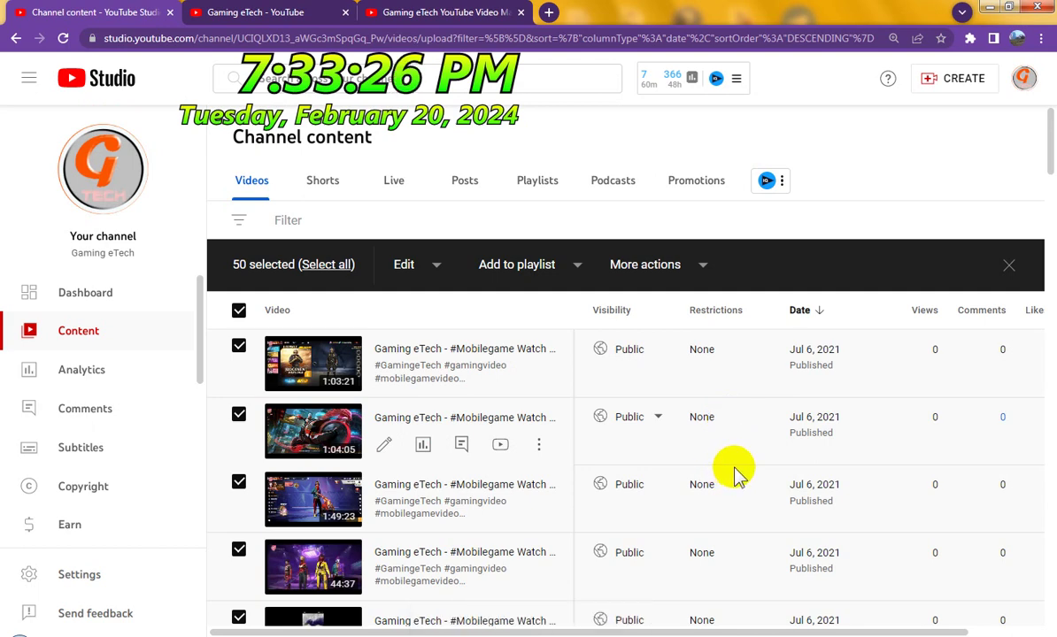
Advance from videos 201–250 to the following page and select all of its 50 videos.
{"action": "scroll", "coordinate": [734, 469], "scroll_direction": "down", "scroll_amount": 5}
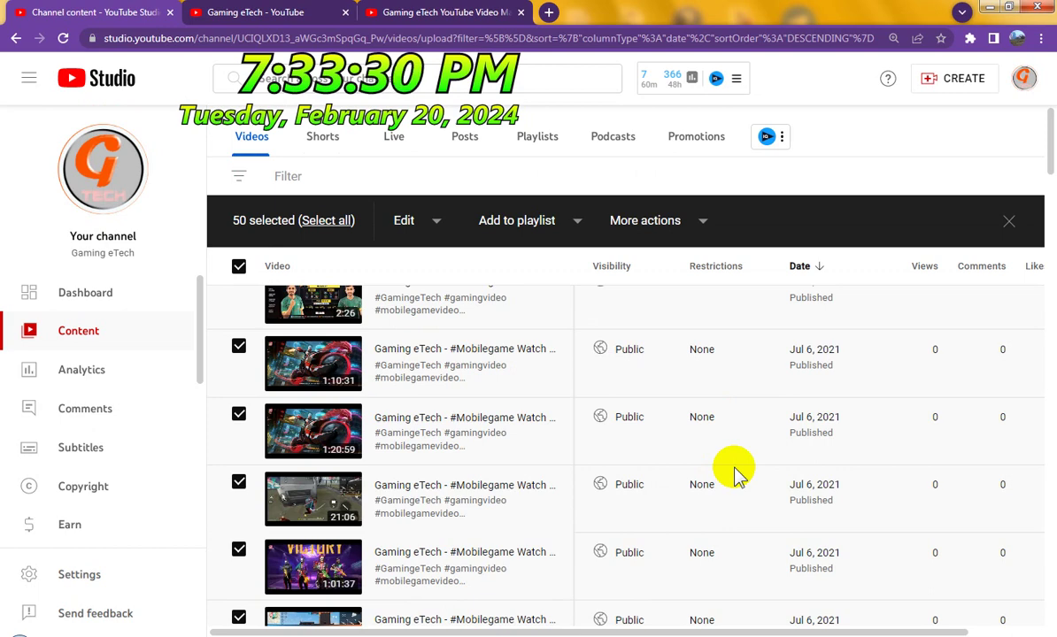
{"action": "scroll", "coordinate": [734, 469], "scroll_direction": "down", "scroll_amount": 15}
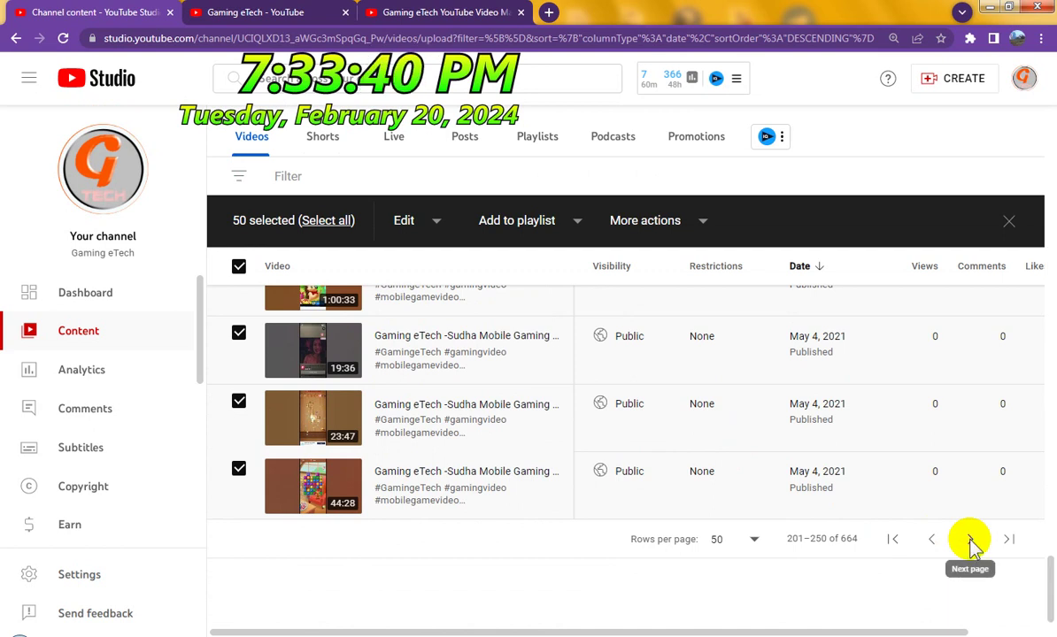
{"action": "left_click", "coordinate": [972, 542]}
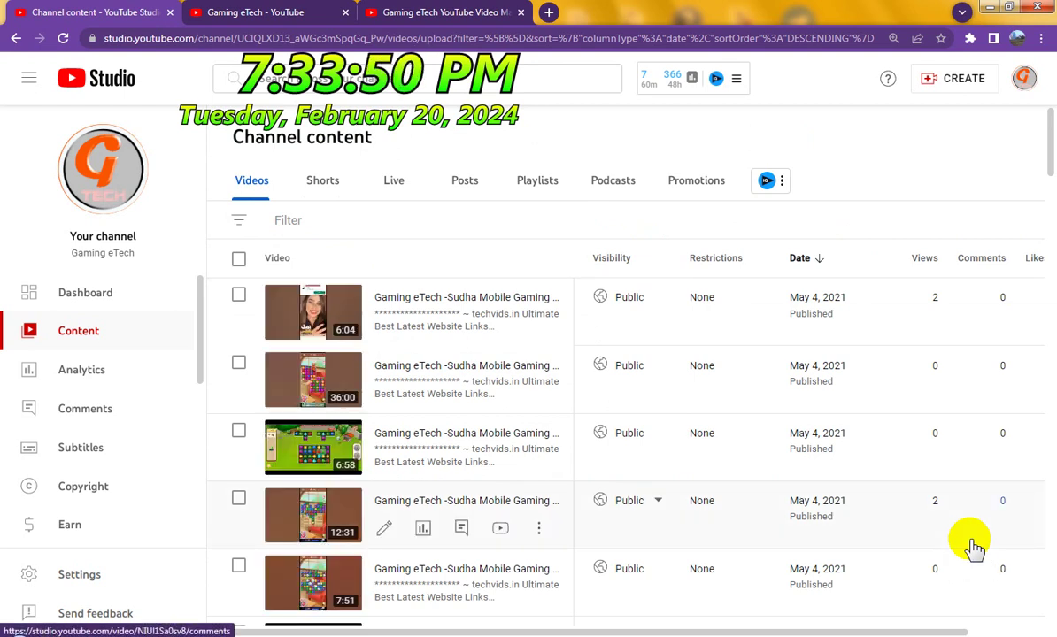
{"action": "left_click", "coordinate": [239, 260]}
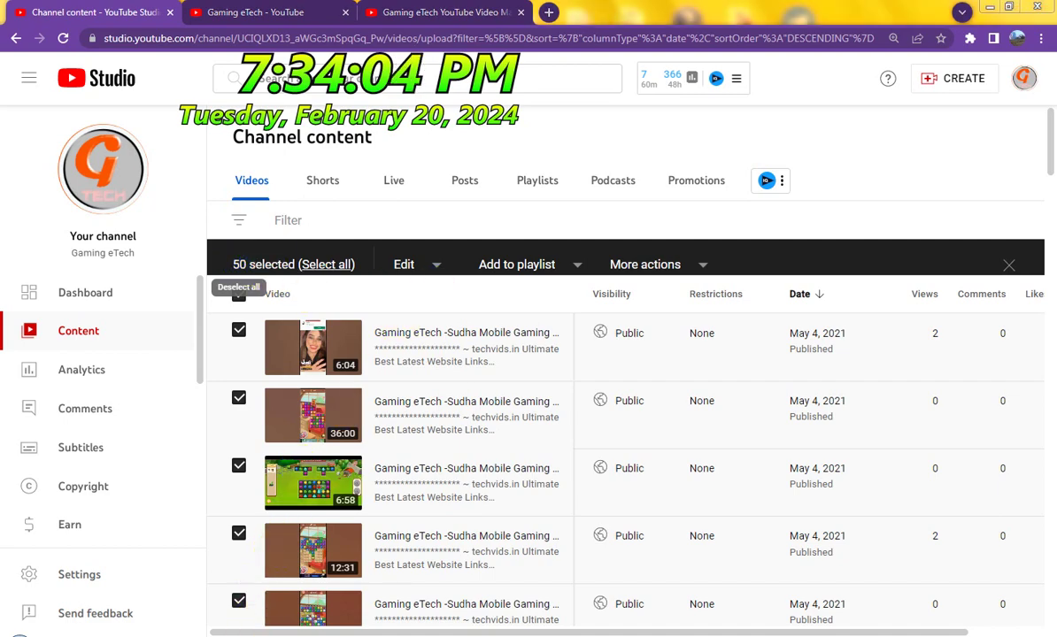
Copy #GamingeTech, #gamingvideo and #mobilegamevideo from the Notepad hashtag note and insert them at the beginning of the selected videos' descriptions in a bulk edit.
{"action": "mouse_move", "coordinate": [326, 573]}
{"action": "mouse_move", "coordinate": [231, 554]}
{"action": "left_click", "coordinate": [180, 565]}
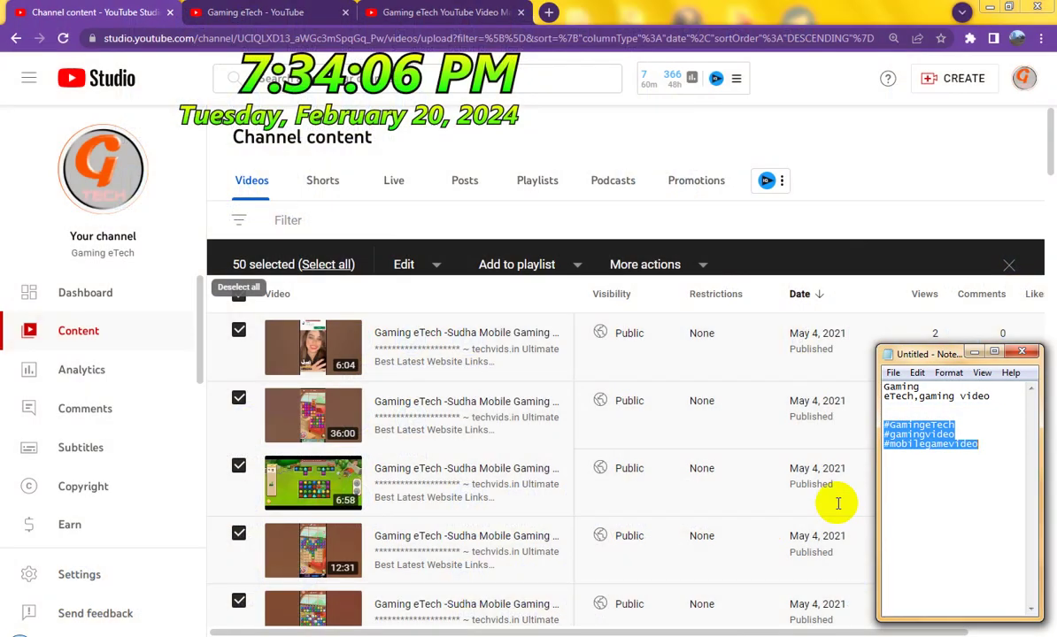
{"action": "right_click", "coordinate": [885, 434]}
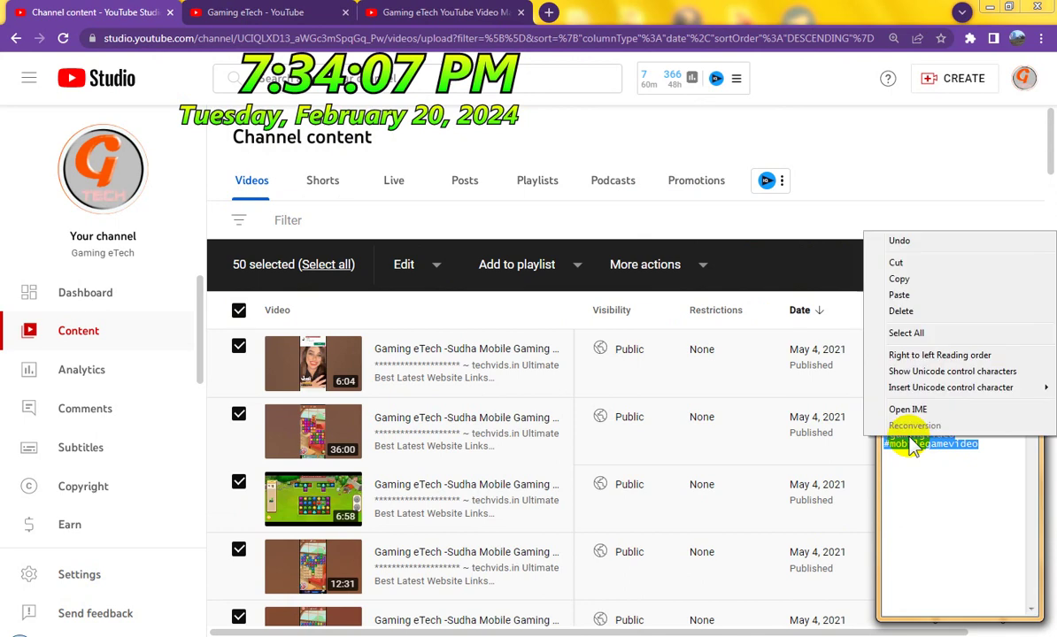
{"action": "left_click", "coordinate": [898, 278]}
{"action": "left_click", "coordinate": [440, 268]}
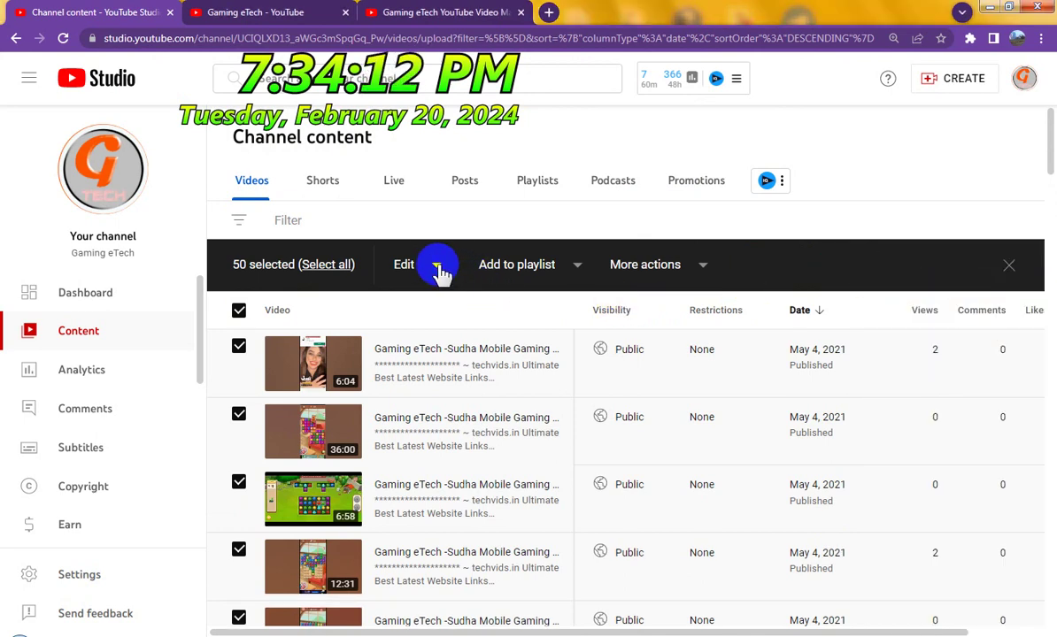
{"action": "left_click", "coordinate": [439, 268]}
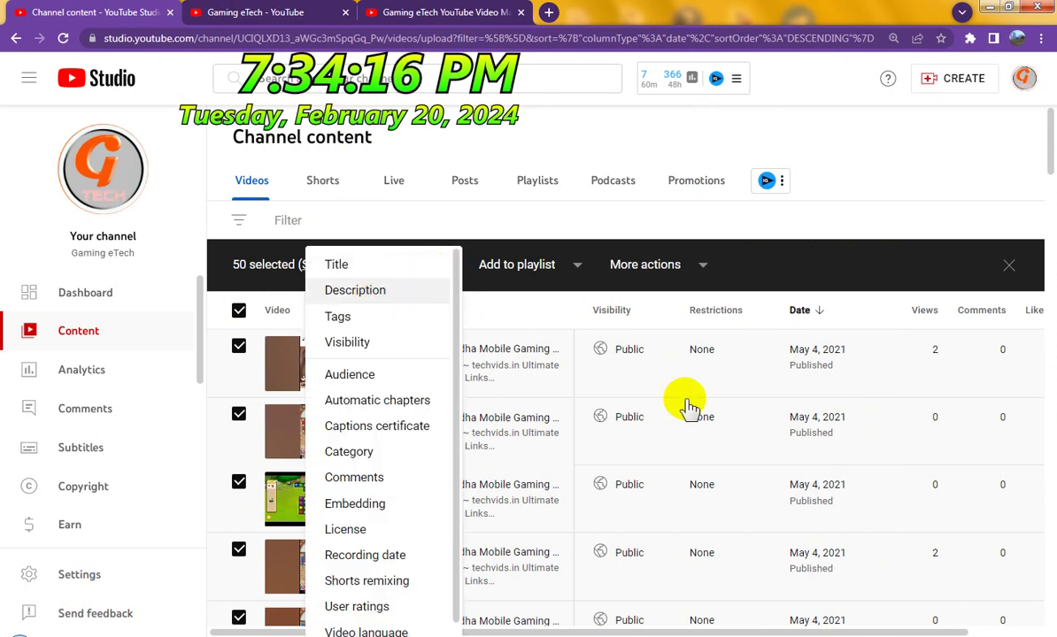
{"action": "key", "text": "Return"}
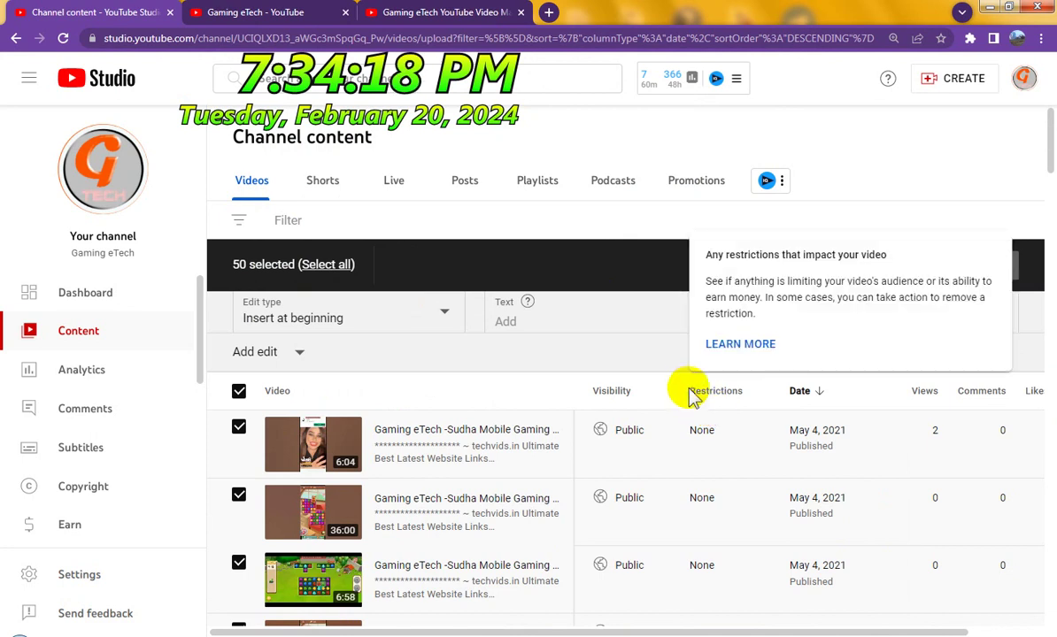
{"action": "left_click", "coordinate": [559, 372]}
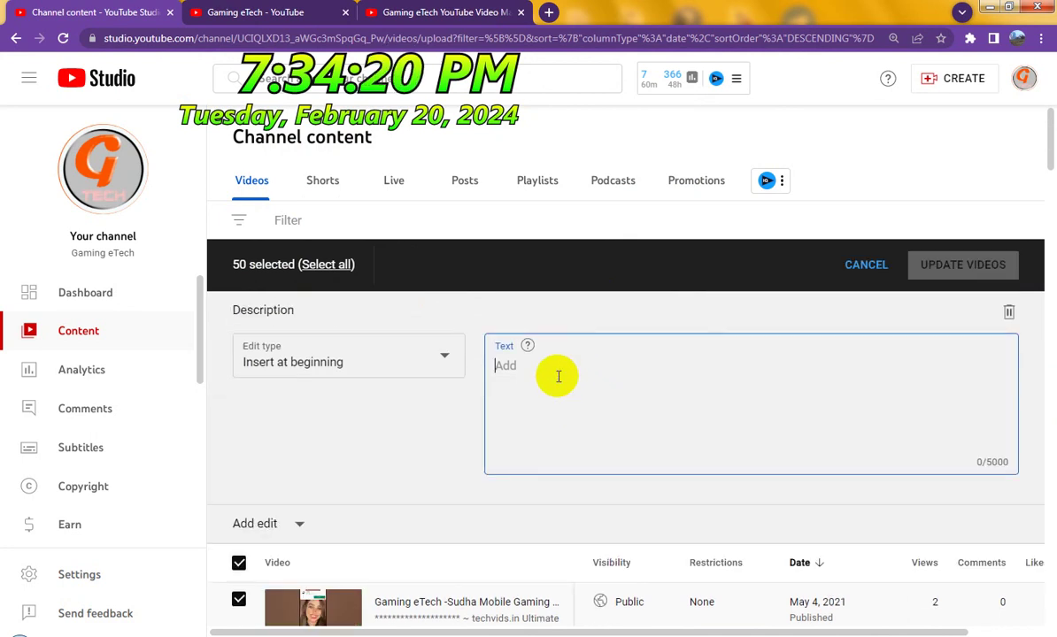
{"action": "right_click", "coordinate": [558, 379]}
{"action": "left_click", "coordinate": [594, 466]}
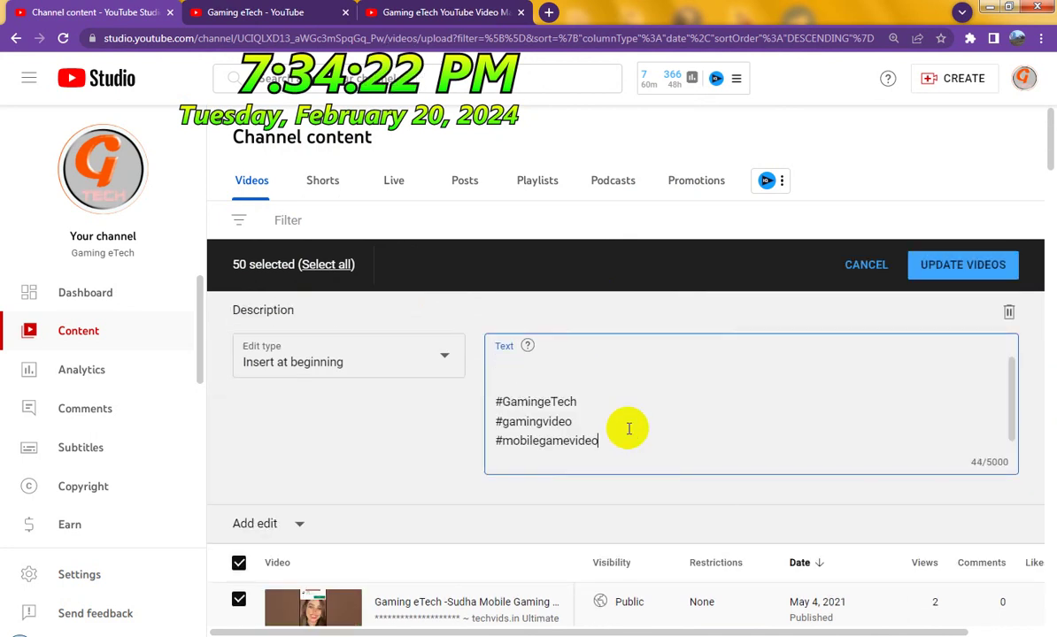
Add a tags edit to the bulk update and paste "gaming etech, mobile gaming video" from the other Notepad note.
{"action": "mouse_move", "coordinate": [243, 625]}
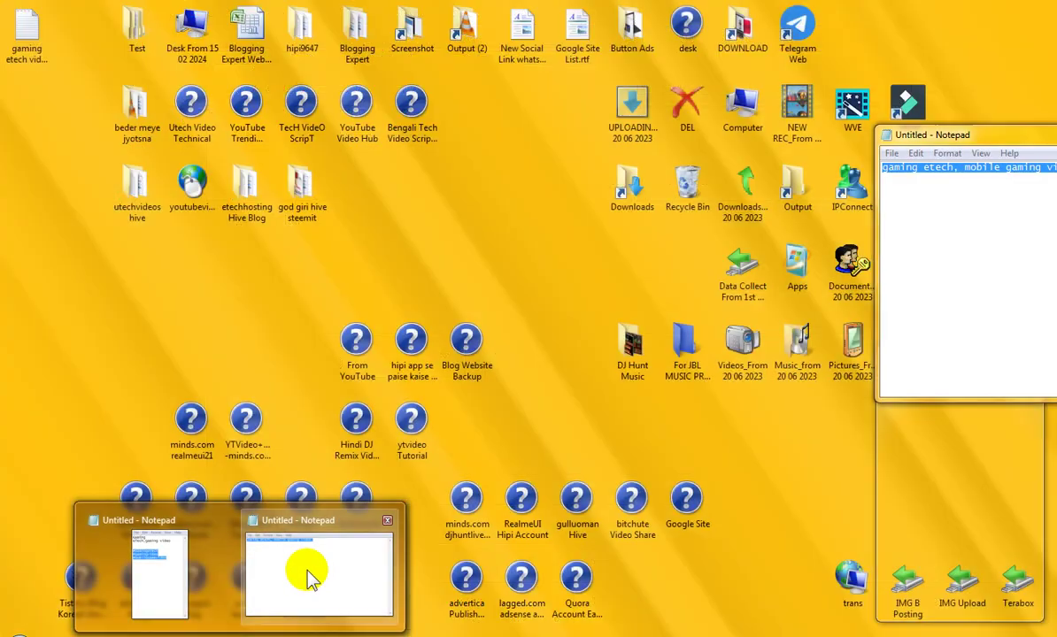
{"action": "left_click", "coordinate": [296, 569]}
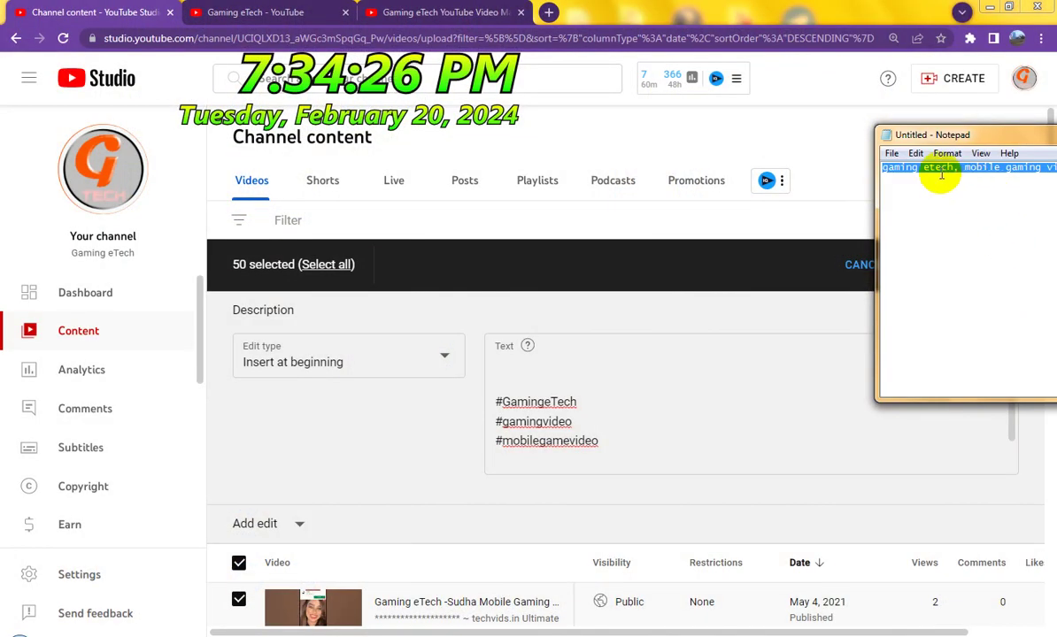
{"action": "right_click", "coordinate": [945, 177]}
{"action": "left_click", "coordinate": [911, 215]}
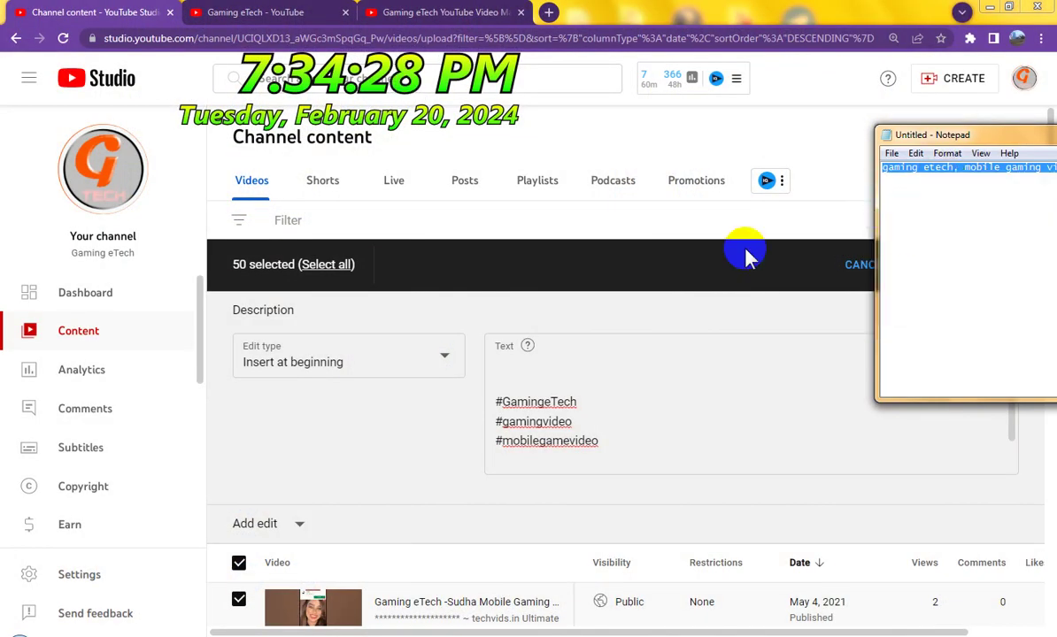
{"action": "left_click", "coordinate": [342, 486]}
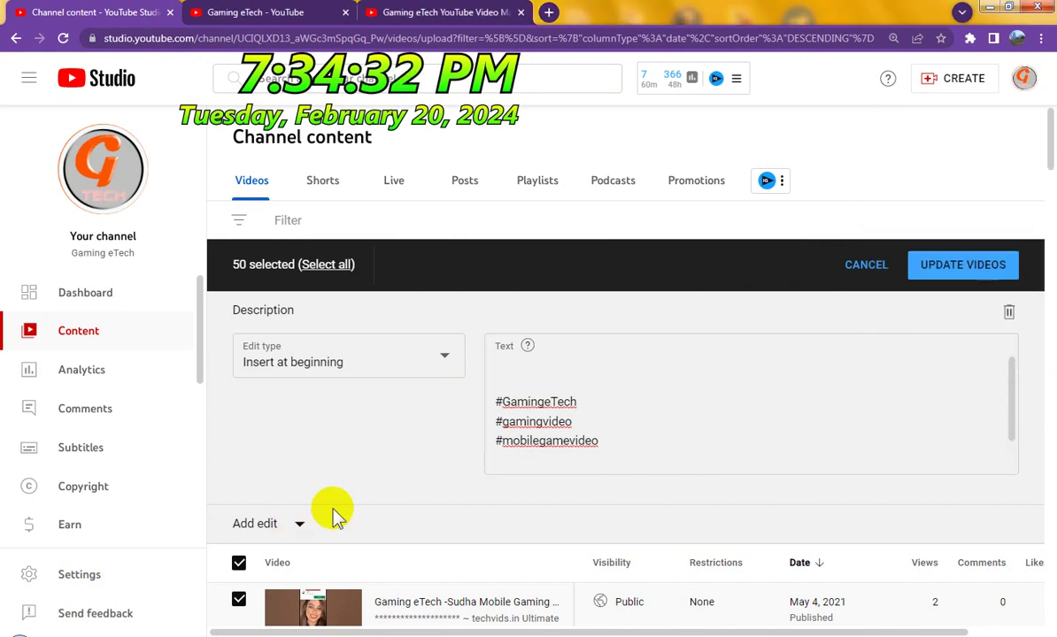
{"action": "left_click", "coordinate": [333, 513]}
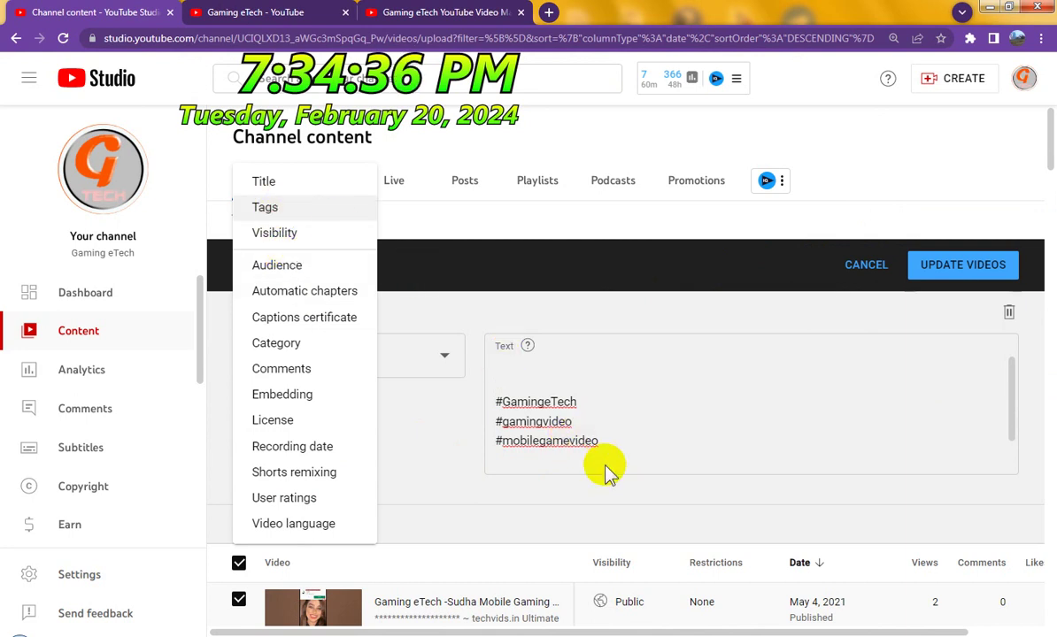
{"action": "key", "text": "Return"}
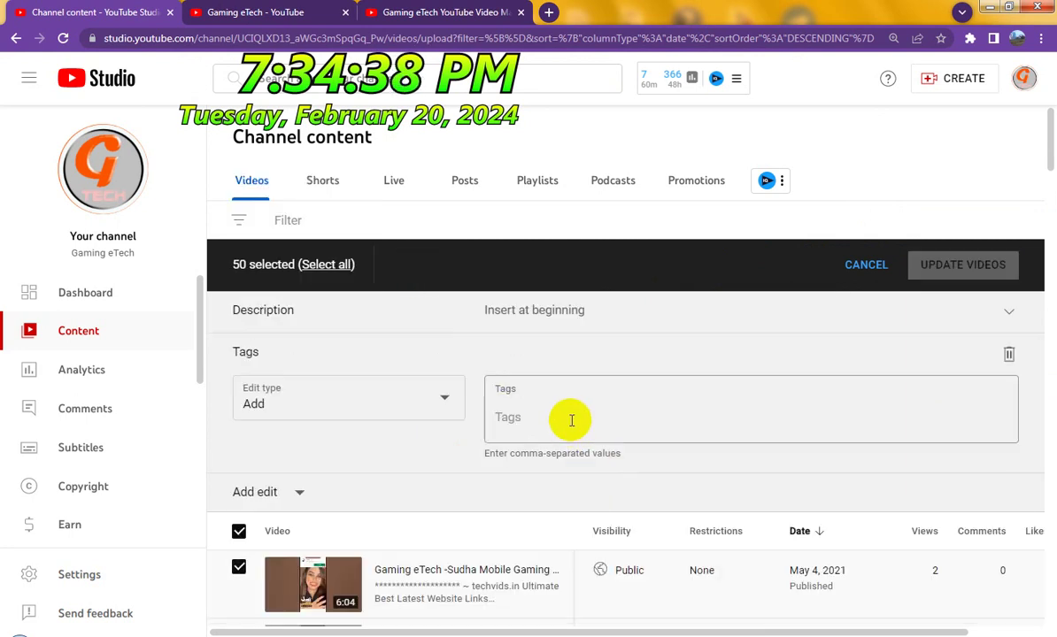
{"action": "right_click", "coordinate": [578, 422]}
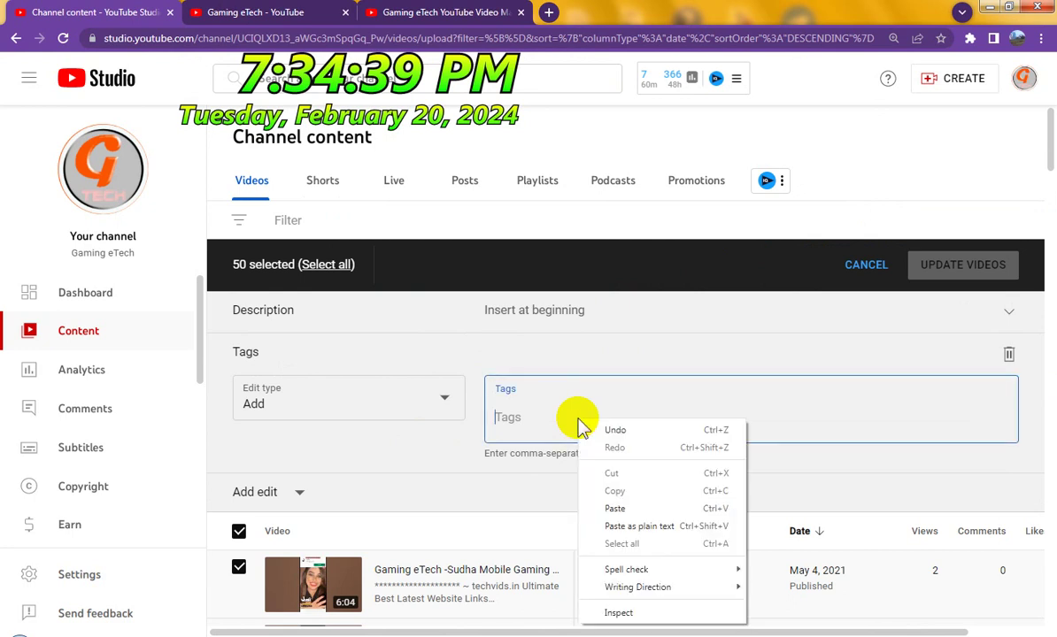
{"action": "left_click", "coordinate": [614, 508]}
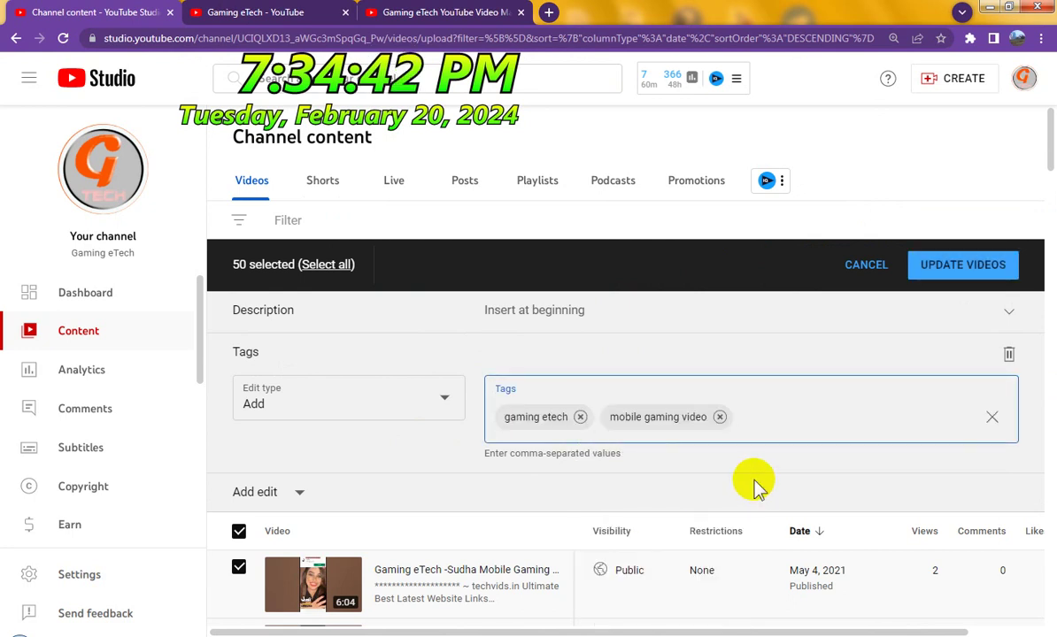
Update this page's 50 selected videos with the hashtags and tags, accepting the implications of the action.
{"action": "left_click", "coordinate": [962, 271]}
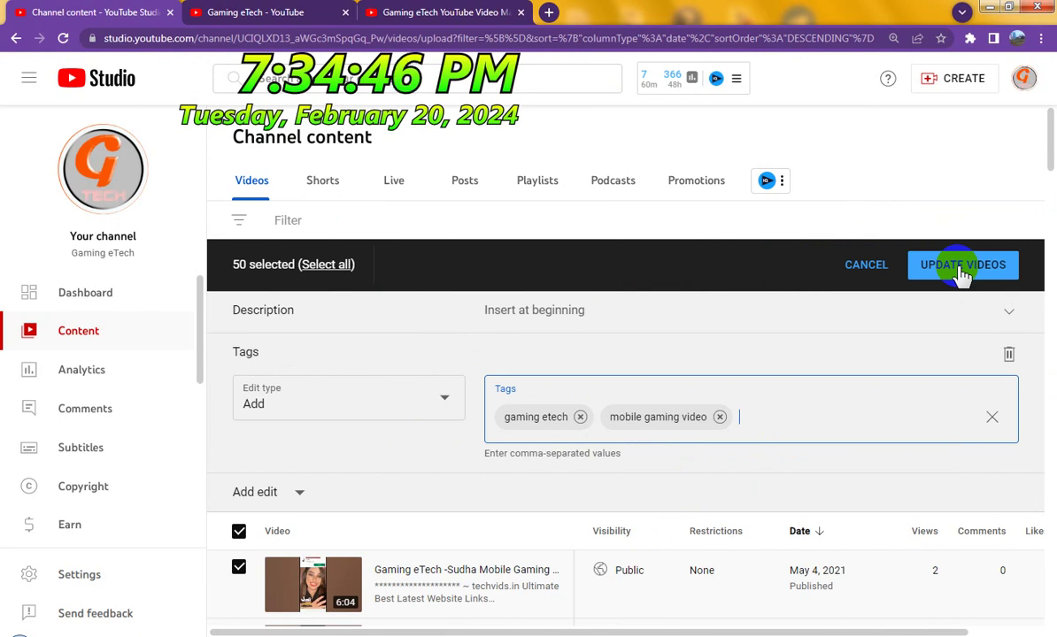
{"action": "left_click", "coordinate": [963, 268]}
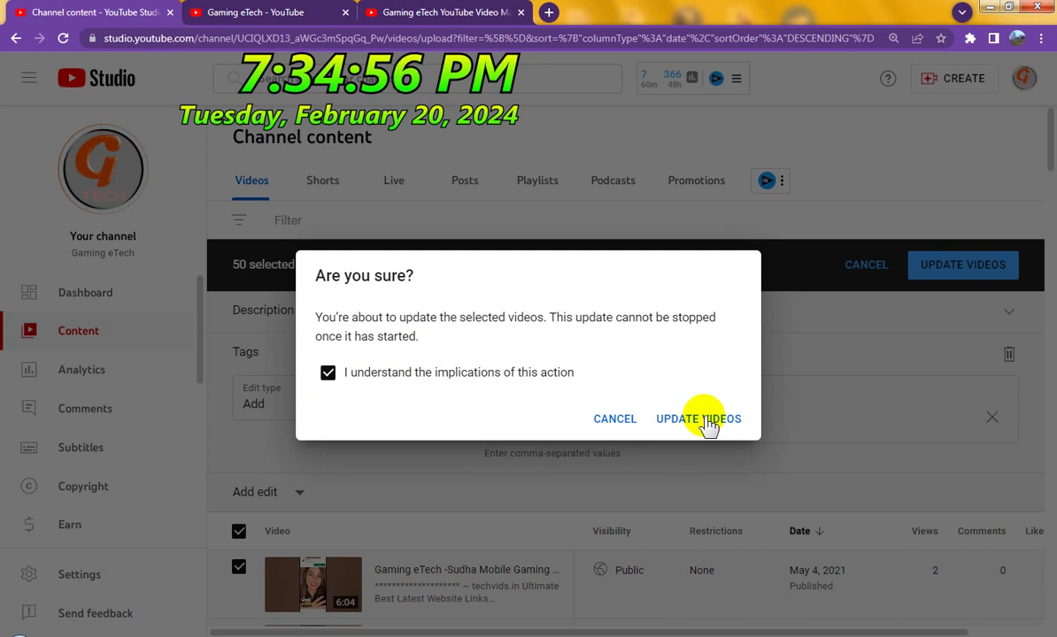
{"action": "left_click", "coordinate": [708, 425]}
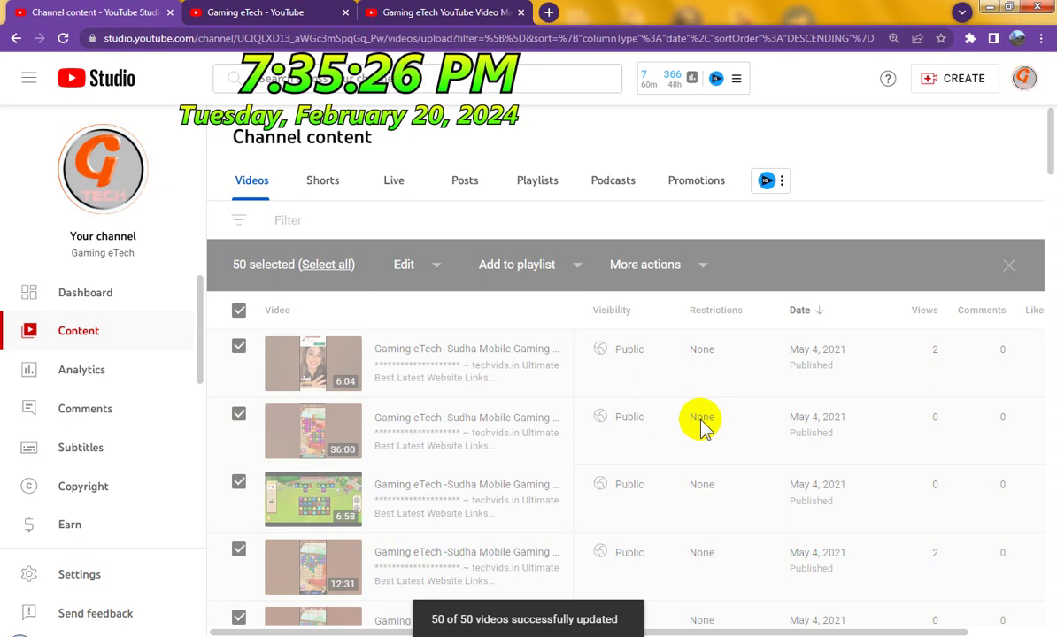
Advance from videos 251–300 to the following page and select all of its 50 videos.
{"action": "scroll", "coordinate": [701, 426], "scroll_direction": "down", "scroll_amount": 8}
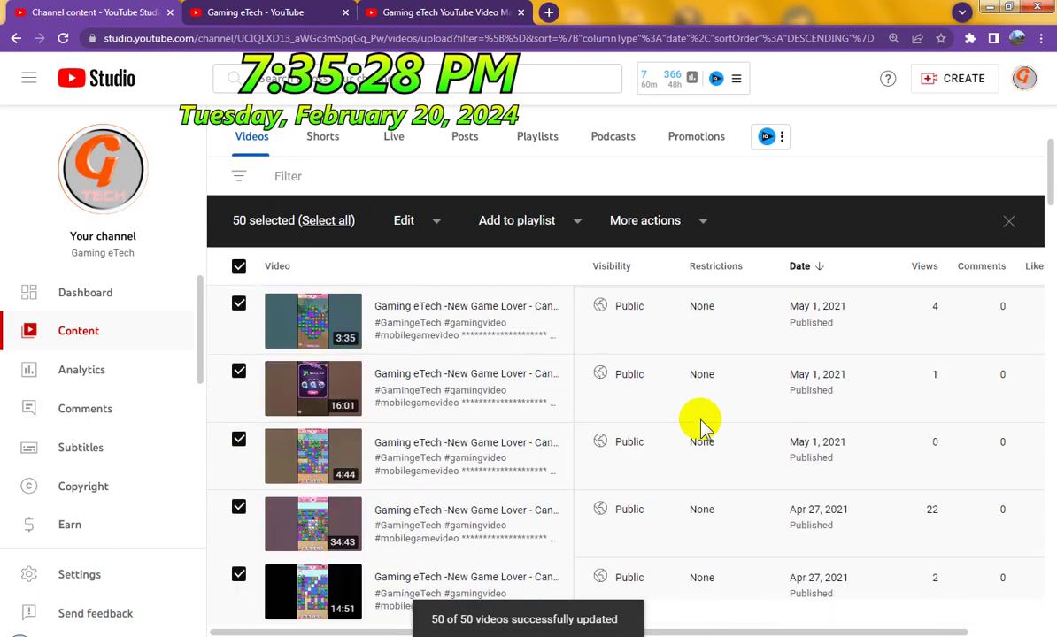
{"action": "scroll", "coordinate": [701, 425], "scroll_direction": "down", "scroll_amount": 10}
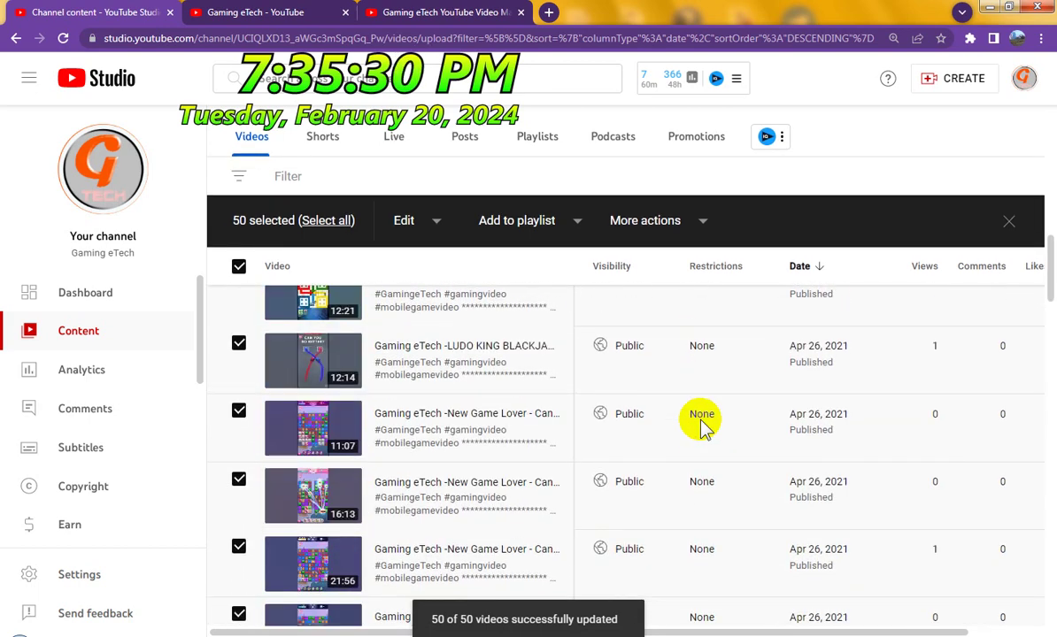
{"action": "scroll", "coordinate": [701, 426], "scroll_direction": "down", "scroll_amount": 4}
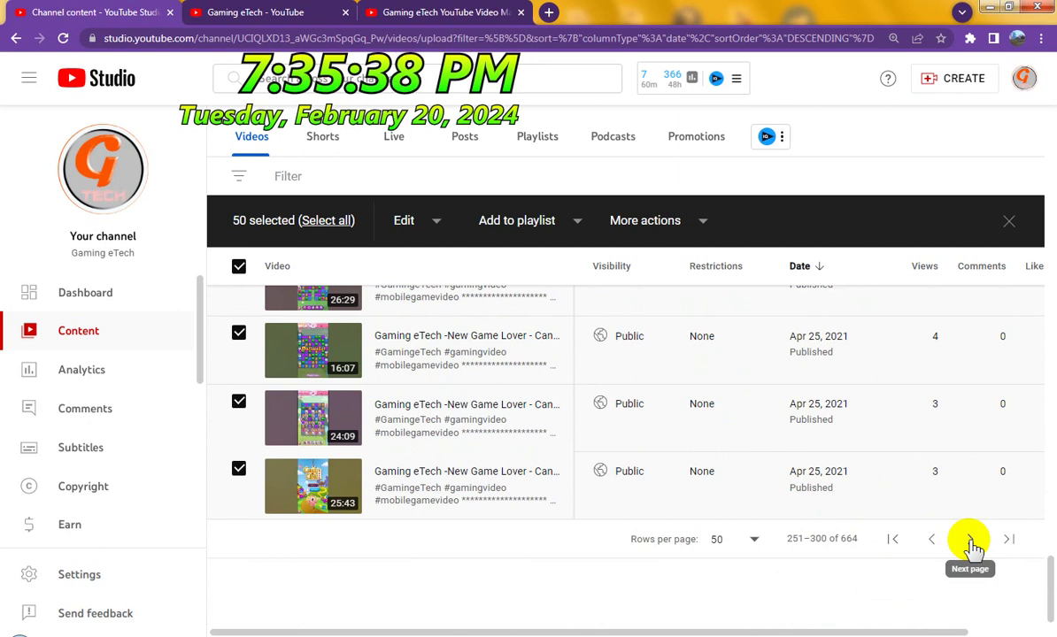
{"action": "left_click", "coordinate": [971, 541]}
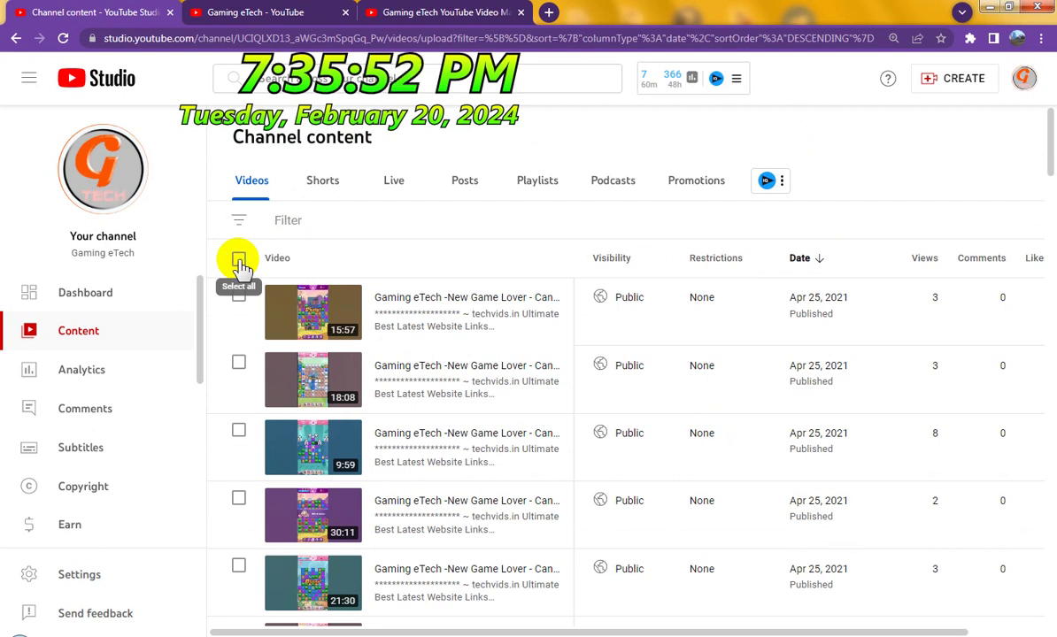
{"action": "left_click", "coordinate": [240, 262]}
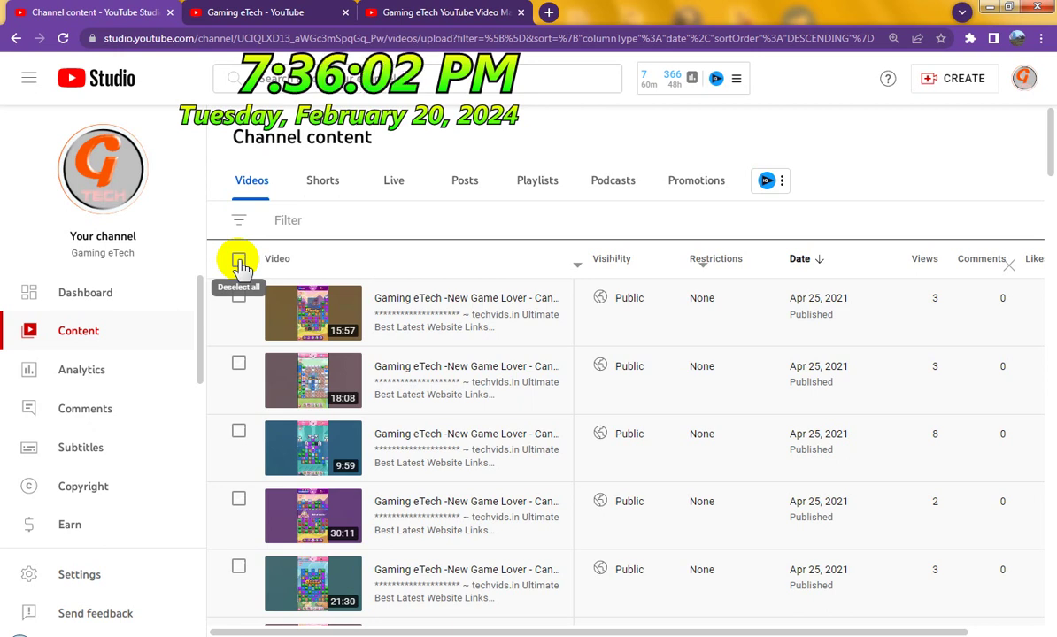
{"action": "left_click", "coordinate": [239, 262]}
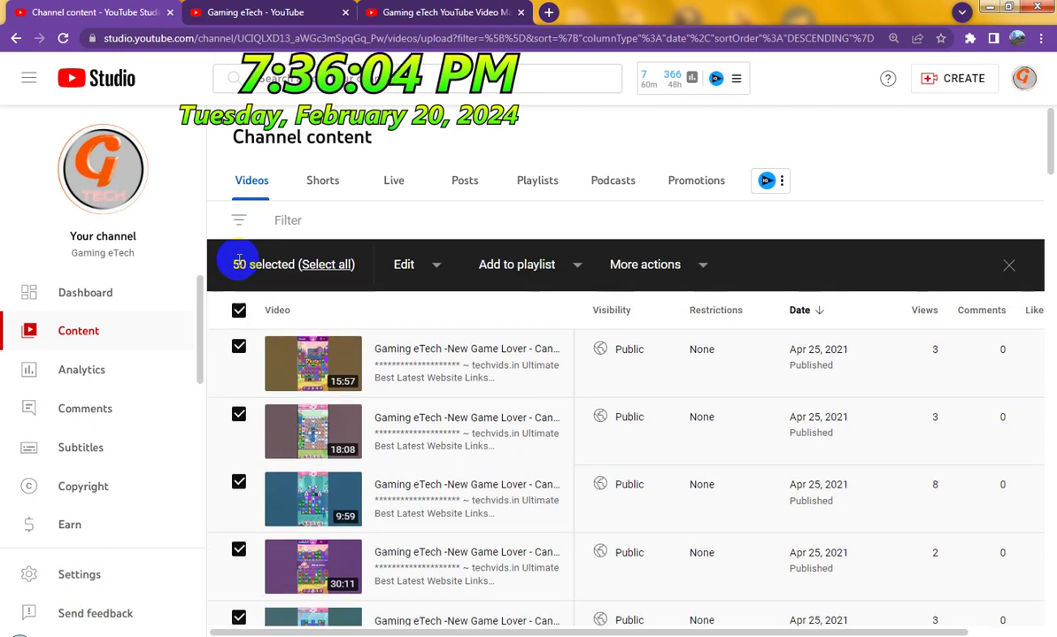